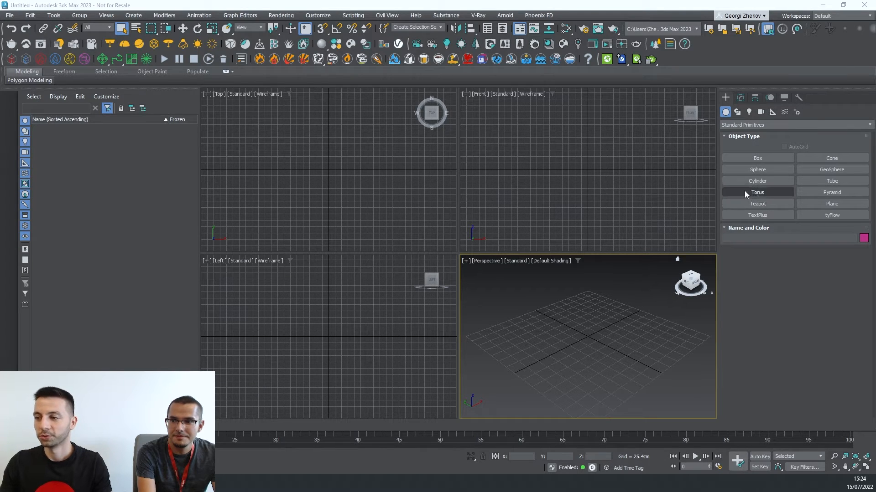
Step: Create a sphere with a radius of about 51 cm near the grid centre in the perspective view
{"action": "left_click", "coordinate": [742, 174]}
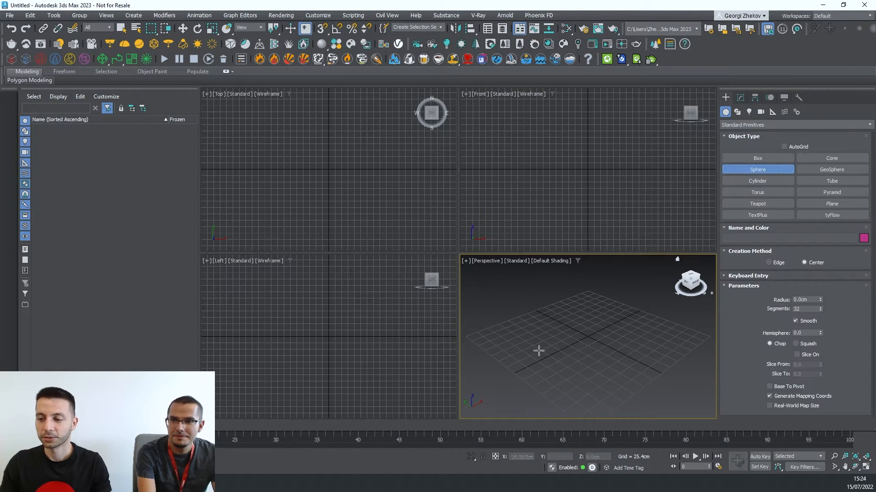
{"action": "left_click_drag", "start_coordinate": [587, 335], "coordinate": [611, 344]}
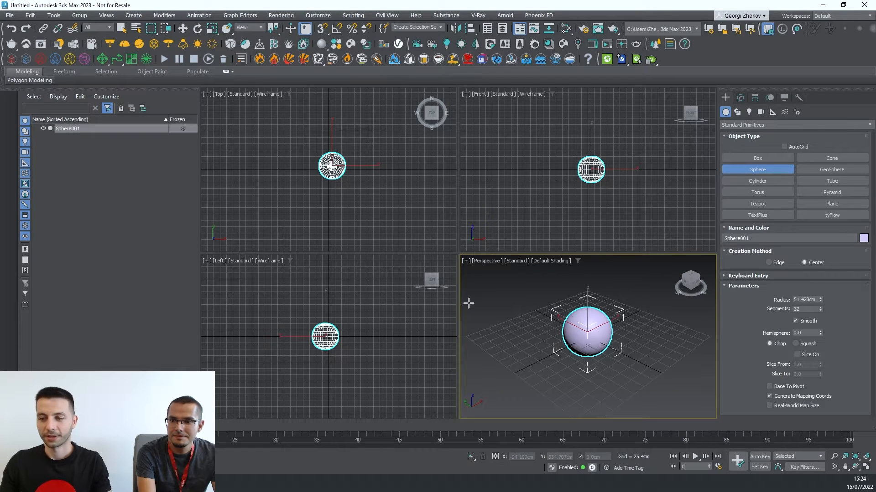
{"action": "key", "text": "alt+w"}
{"action": "scroll", "coordinate": [470, 303], "scroll_direction": "down", "scroll_amount": 2}
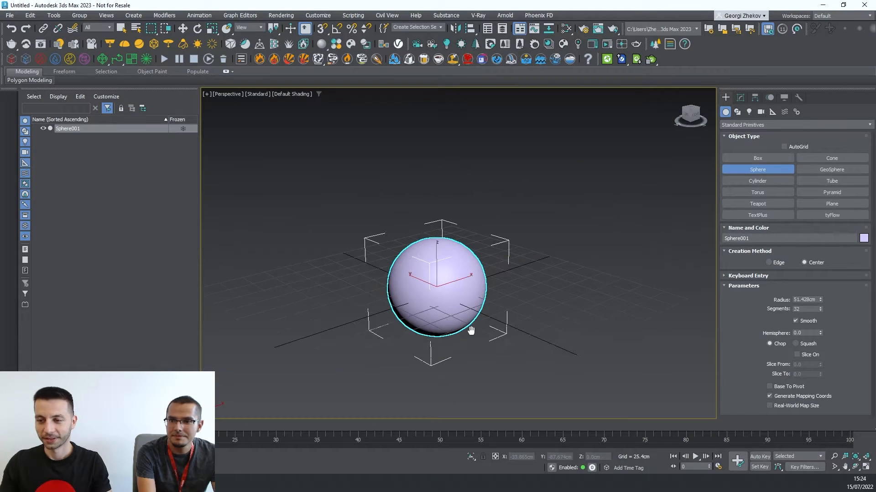
Step: Apply a Phoenix smoke quick-simulation preset to the sphere and start its simulation
{"action": "left_click", "coordinate": [318, 59]}
{"action": "middle_click_drag", "start_coordinate": [484, 171], "coordinate": [475, 175]}
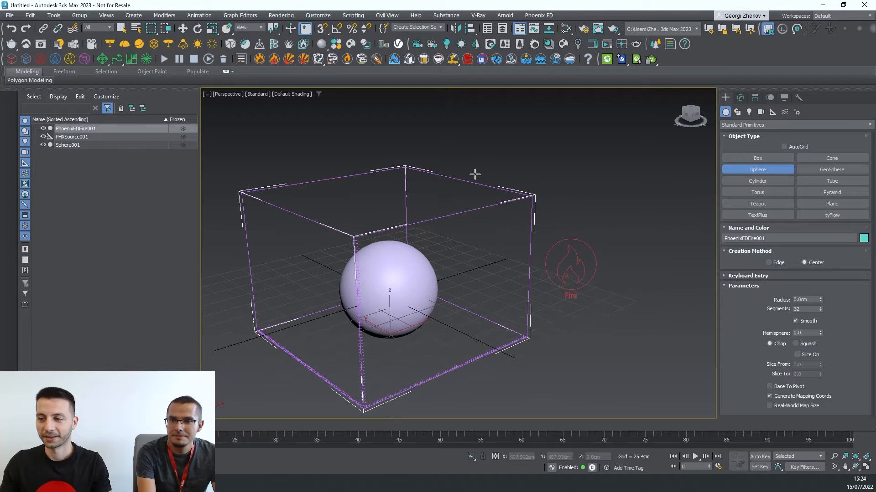
{"action": "left_click", "coordinate": [164, 59]}
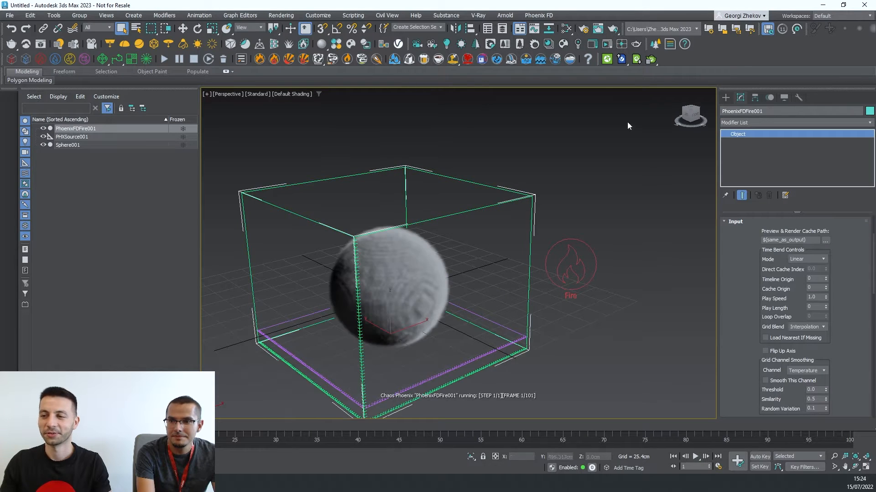
Step: Place a VRaySun in the front view shining diagonally down through the smoke, and add the sky environment with it
{"action": "key", "text": "alt+w"}
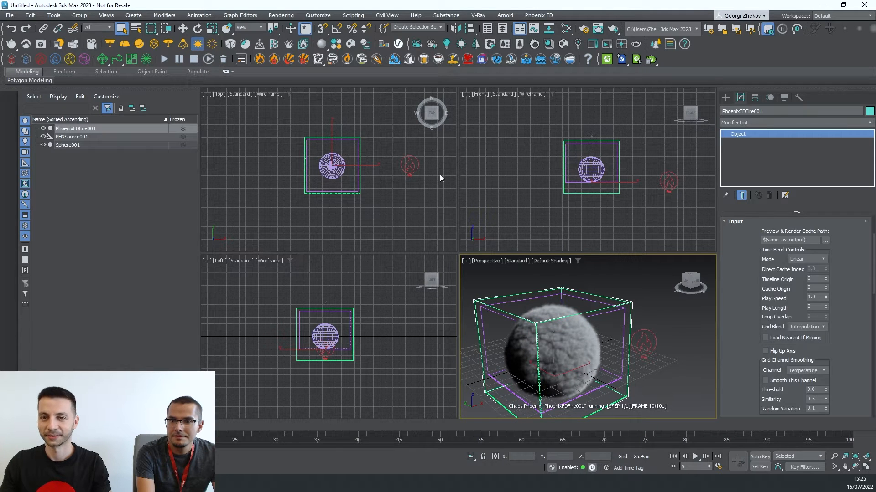
{"action": "left_click_drag", "start_coordinate": [654, 108], "coordinate": [562, 203]}
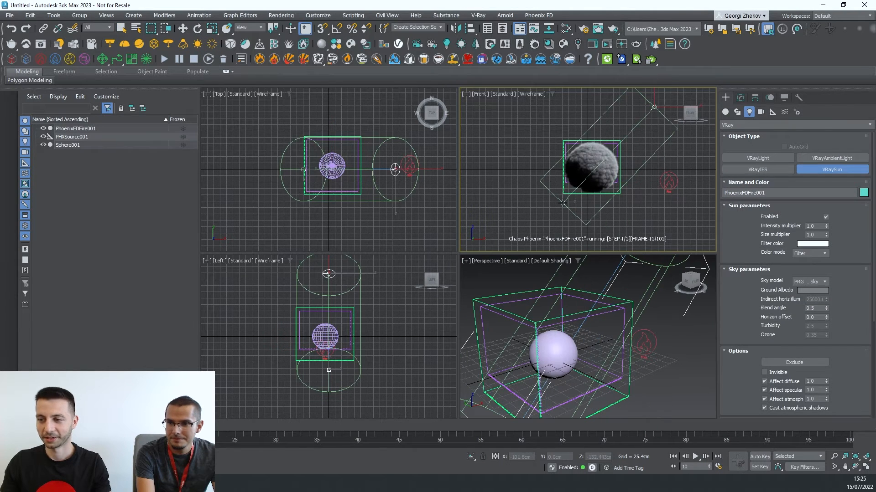
{"action": "left_click", "coordinate": [464, 270]}
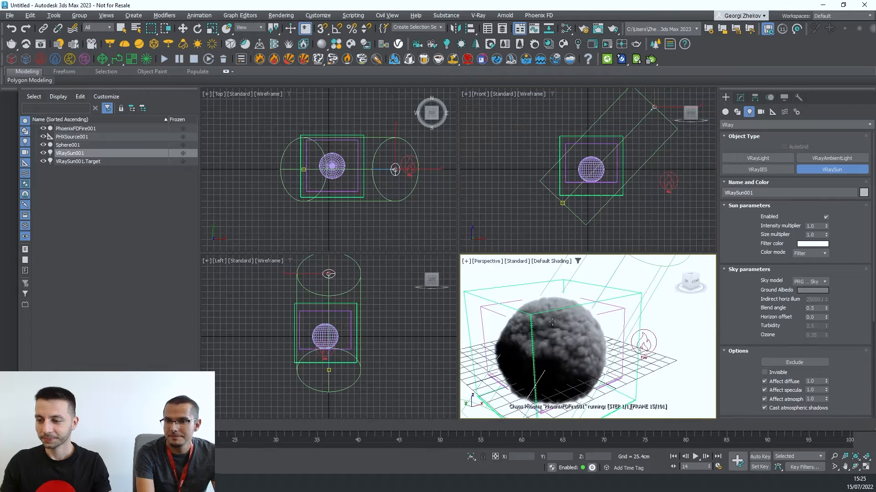
{"action": "key", "text": "alt+w"}
{"action": "mouse_move", "coordinate": [538, 326]}
{"action": "middle_mouse_down", "text": "alt"}
{"action": "mouse_move", "coordinate": [504, 315]}
{"action": "mouse_move", "coordinate": [529, 321]}
{"action": "mouse_move", "coordinate": [532, 342]}
{"action": "middle_mouse_up", "text": "alt"}
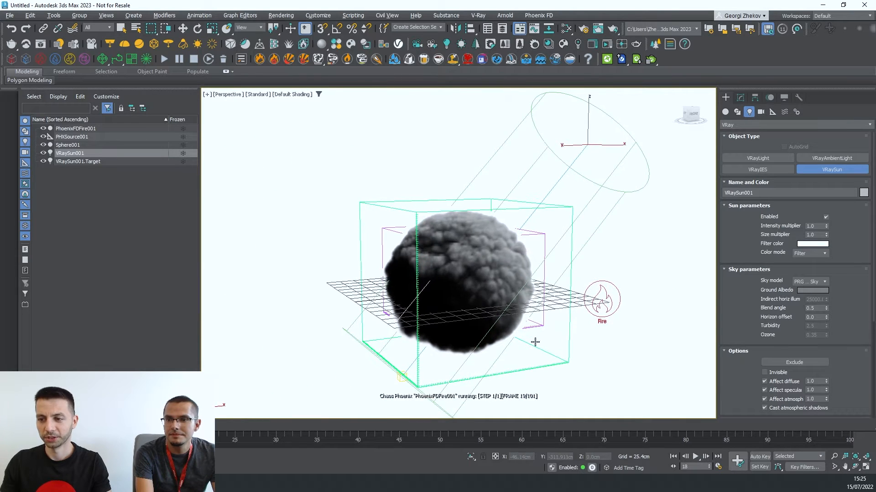
Step: Set the VRaySun's intensity multiplier to 0.02
{"action": "left_click", "coordinate": [740, 97]}
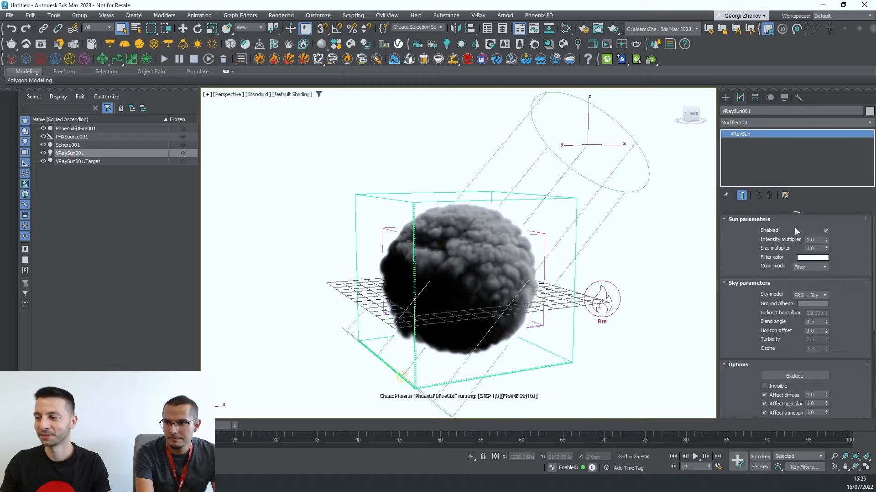
{"action": "double_click", "coordinate": [810, 239]}
{"action": "type", "text": "0"}
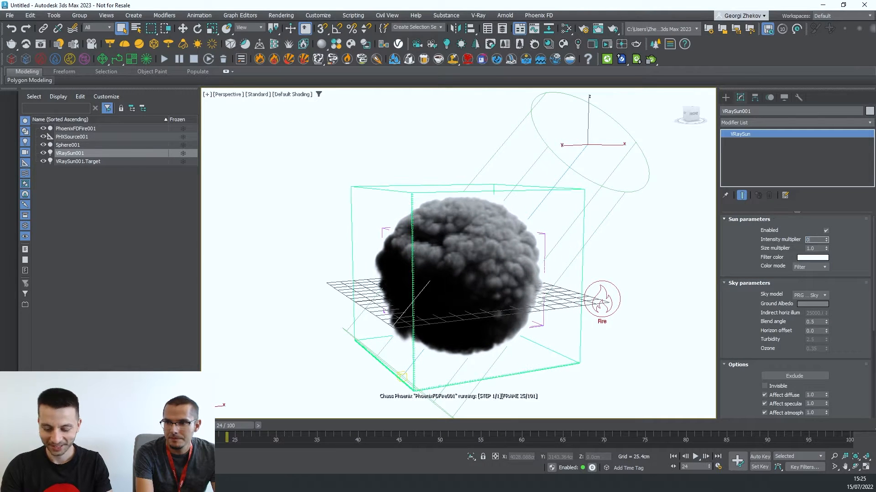
{"action": "type", "text": ".02"}
{"action": "key", "text": "Return"}
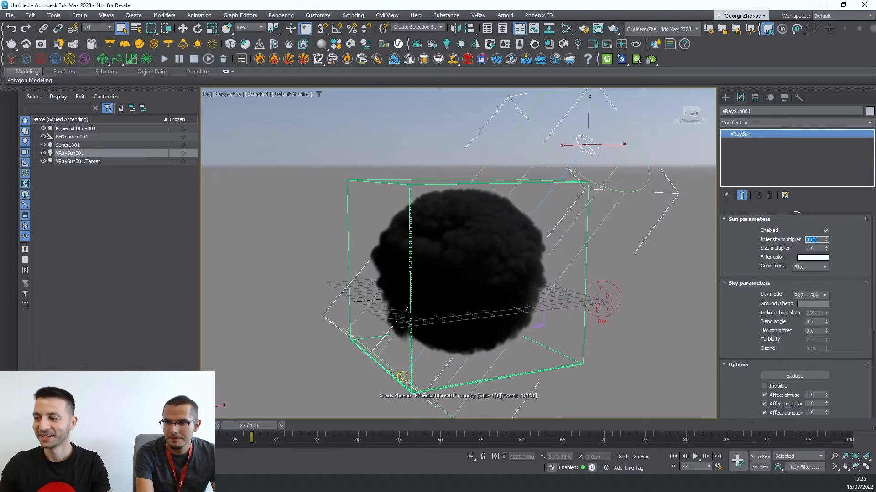
Step: In the Phoenix simulator's volumetric render options, set the smoke color scattering to Ray-traced (GI only)
{"action": "middle_click_drag", "start_coordinate": [677, 277], "coordinate": [652, 269], "text": "alt"}
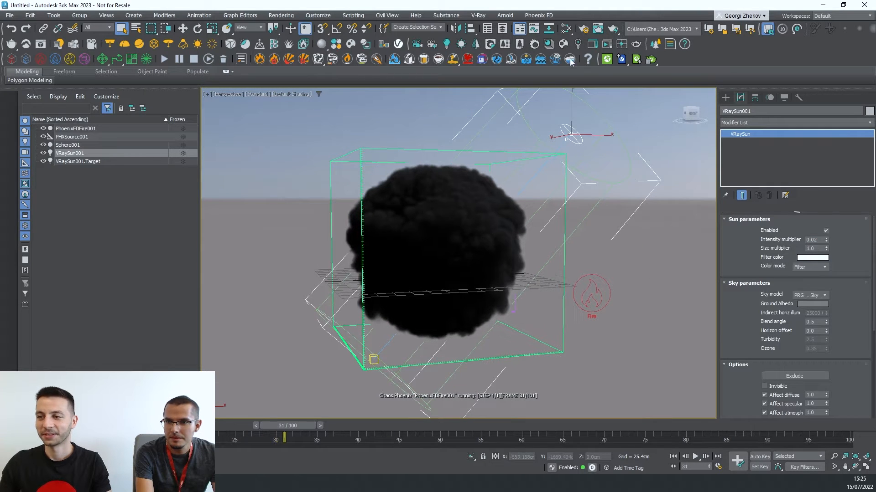
{"action": "left_click", "coordinate": [564, 251]}
{"action": "left_click", "coordinate": [566, 252]}
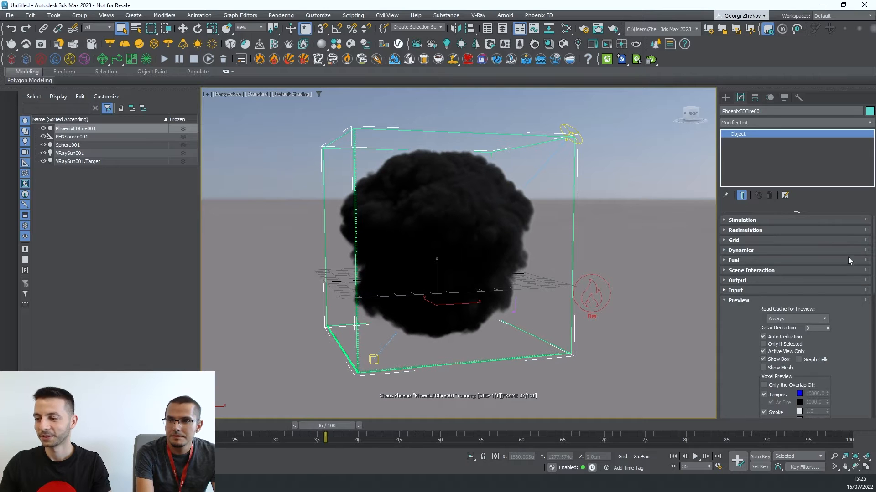
{"action": "left_click", "coordinate": [735, 292]}
{"action": "left_click", "coordinate": [740, 311]}
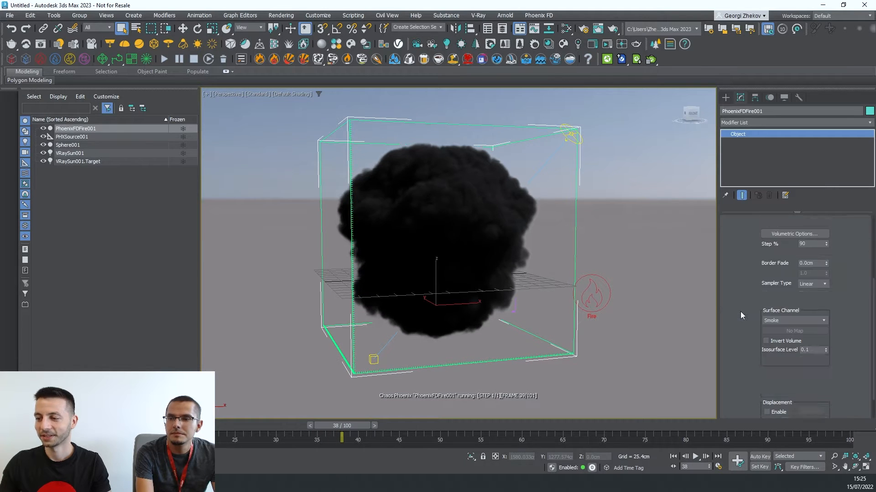
{"action": "scroll", "coordinate": [736, 316], "scroll_direction": "up", "scroll_amount": 2}
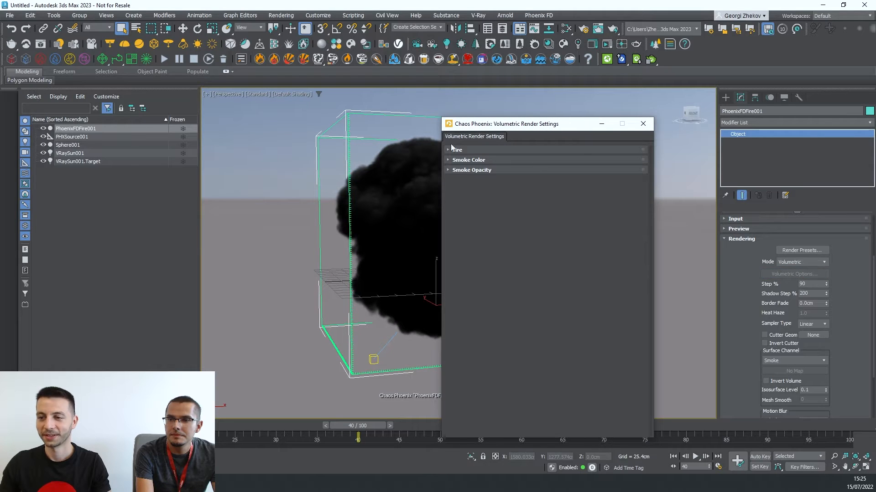
{"action": "left_click", "coordinate": [466, 159]}
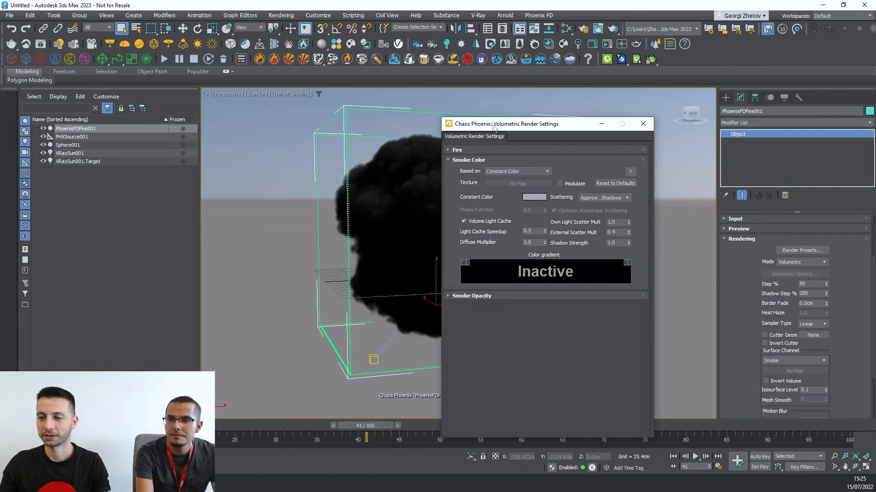
{"action": "left_click_drag", "start_coordinate": [494, 126], "coordinate": [621, 98]}
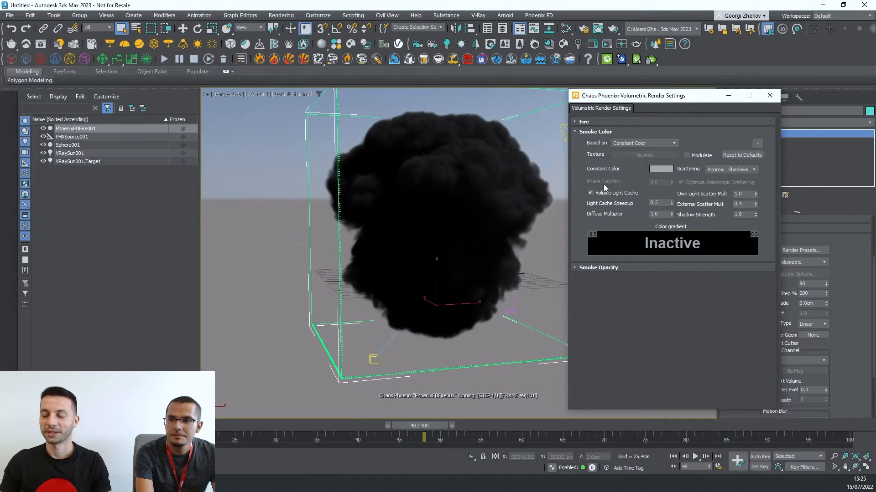
{"action": "left_click", "coordinate": [730, 170]}
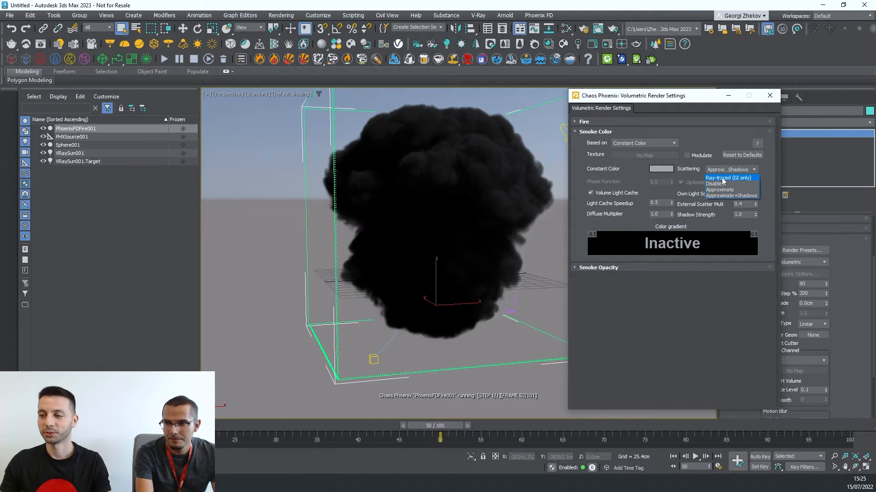
{"action": "left_click", "coordinate": [722, 179]}
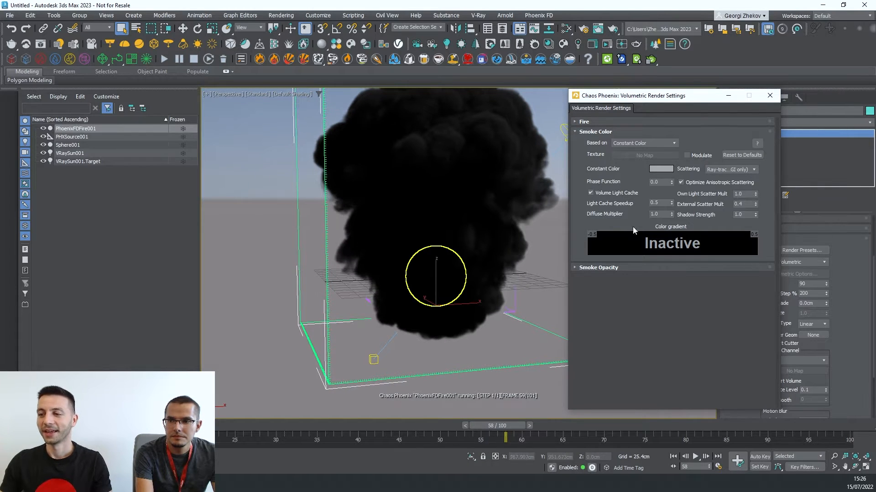
Step: Try the smoke's phase function at 0.6 and -0.6, and return it to 0.0
{"action": "left_click", "coordinate": [661, 182]}
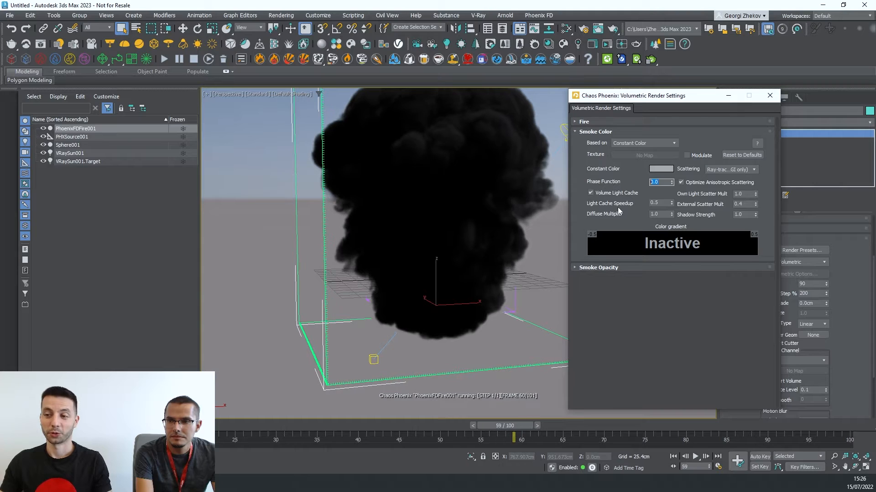
{"action": "left_click", "coordinate": [655, 182]}
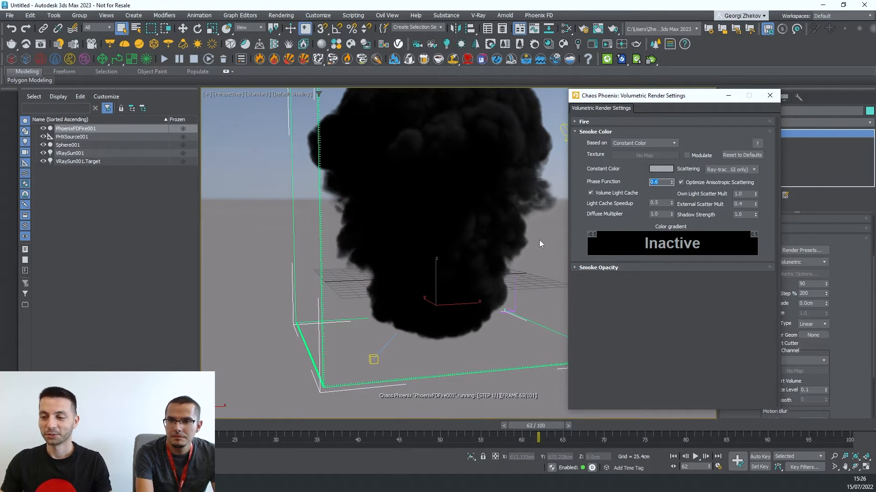
{"action": "middle_click_drag", "start_coordinate": [539, 240], "coordinate": [488, 276], "text": "alt"}
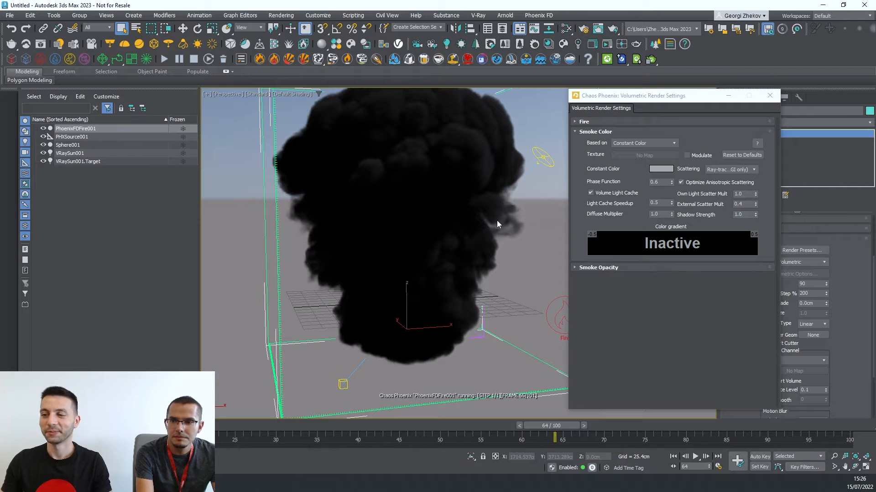
{"action": "mouse_move", "coordinate": [662, 182]}
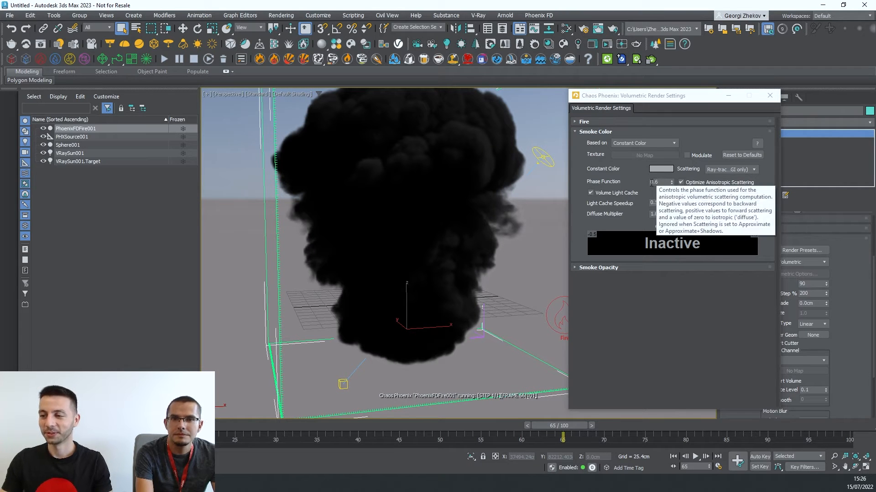
{"action": "double_click", "coordinate": [651, 183]}
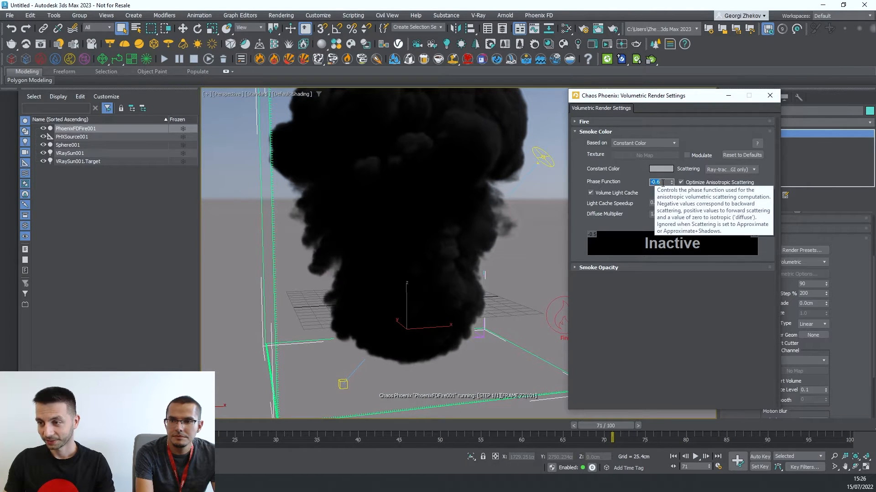
{"action": "key", "text": "Return"}
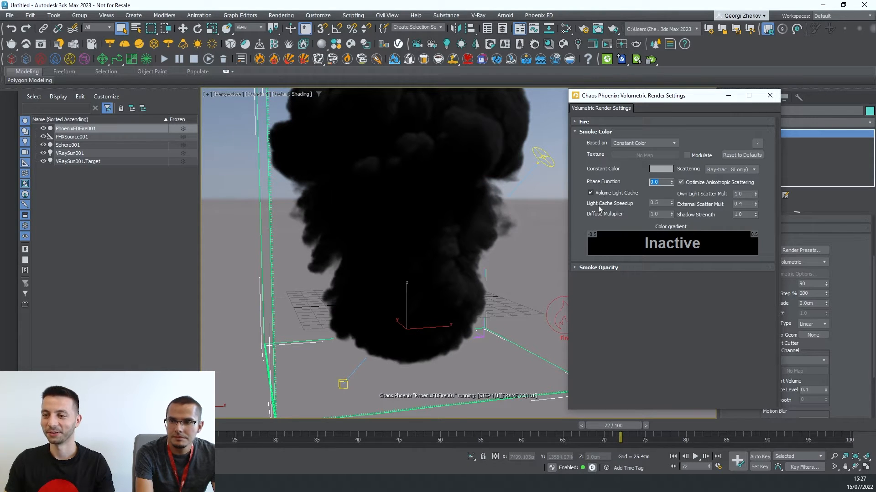
{"action": "left_click", "coordinate": [536, 242]}
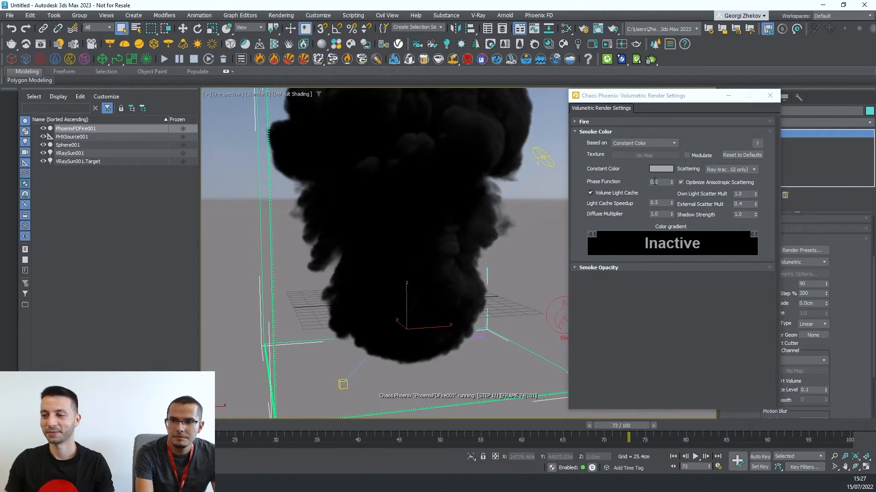
Step: Set the smoke's constant color to white, with red, green and blue at 255
{"action": "left_click", "coordinate": [663, 169]}
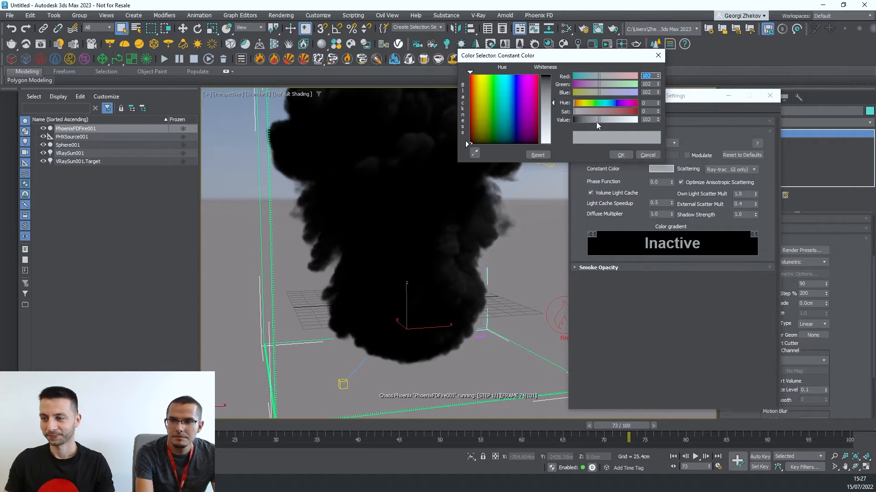
{"action": "left_click_drag", "start_coordinate": [597, 126], "coordinate": [637, 120]}
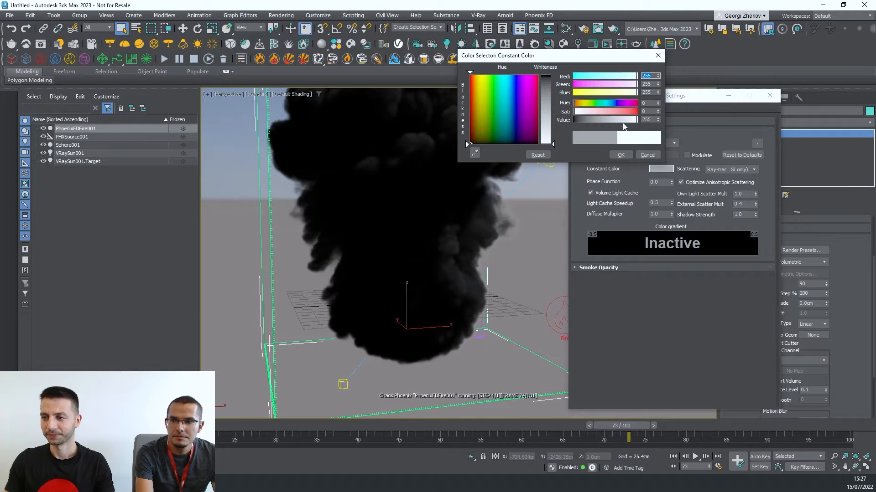
{"action": "left_click", "coordinate": [620, 155]}
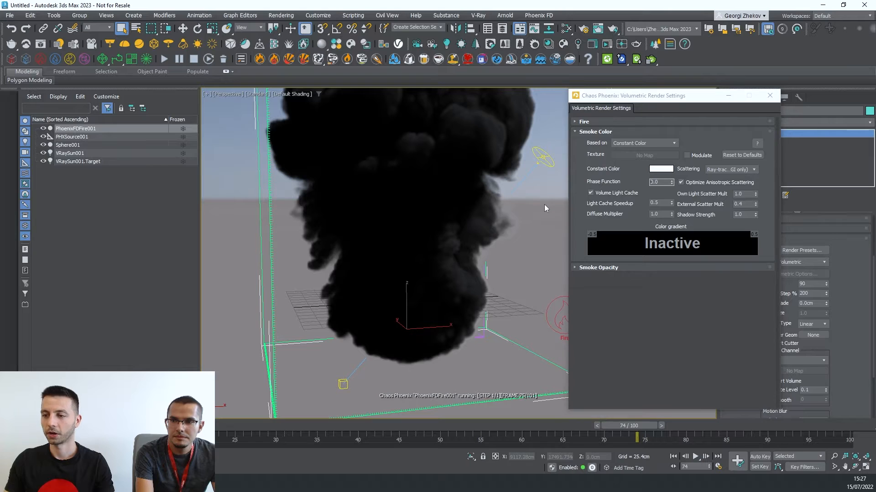
Step: Test-render the whole smoke plume from slightly above, stop the render, and return to the volumetric render settings
{"action": "middle_click_drag", "start_coordinate": [543, 204], "coordinate": [523, 276]}
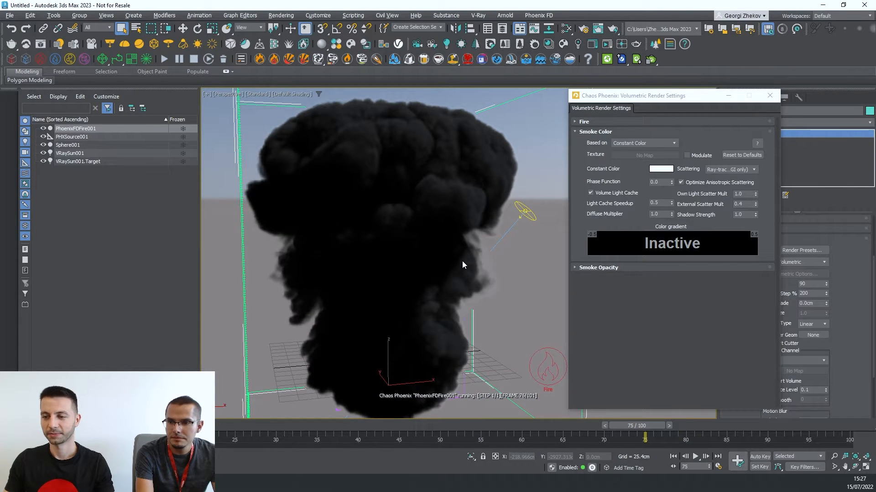
{"action": "scroll", "coordinate": [463, 265], "scroll_direction": "down", "scroll_amount": 3}
{"action": "mouse_move", "coordinate": [479, 275]}
{"action": "middle_mouse_down", "text": "alt"}
{"action": "mouse_move", "coordinate": [465, 273]}
{"action": "mouse_move", "coordinate": [464, 290]}
{"action": "mouse_move", "coordinate": [491, 270]}
{"action": "middle_mouse_up", "text": "alt"}
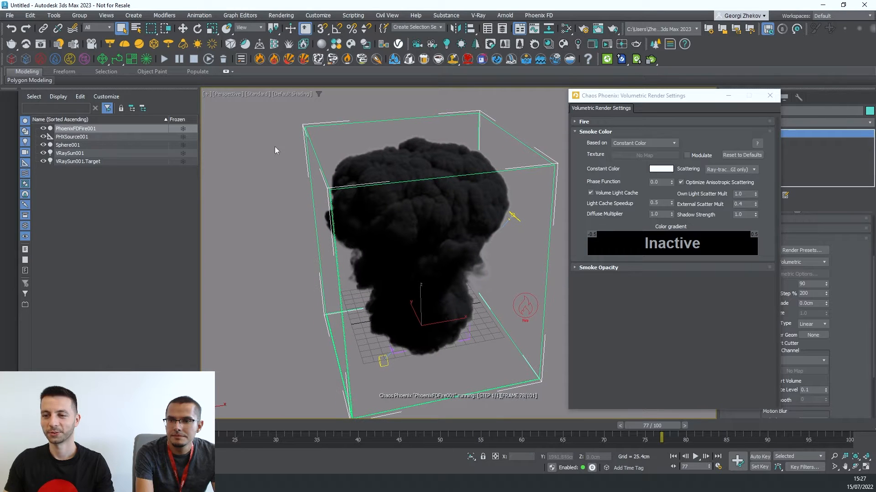
{"action": "left_click", "coordinate": [612, 28]}
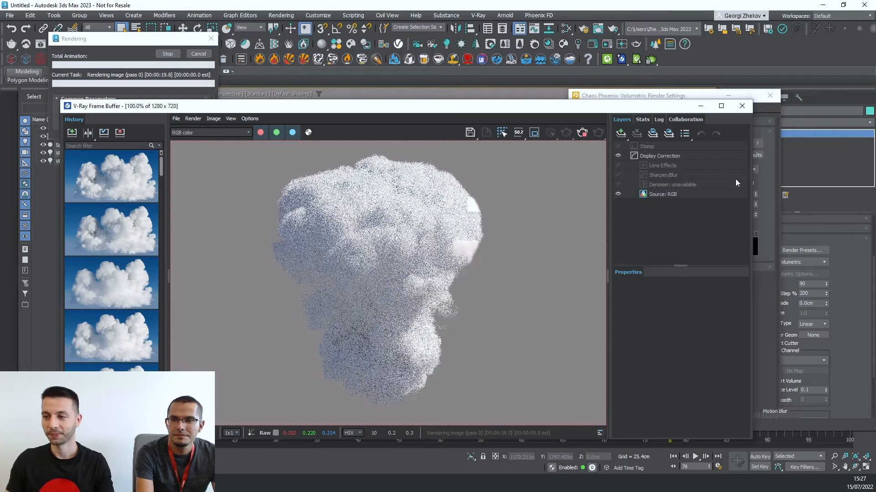
{"action": "left_click", "coordinate": [581, 133]}
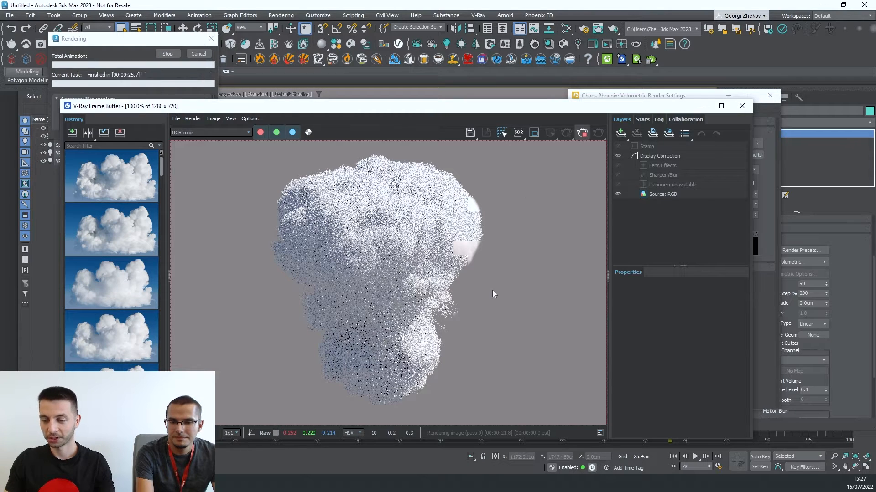
{"action": "left_click", "coordinate": [600, 96]}
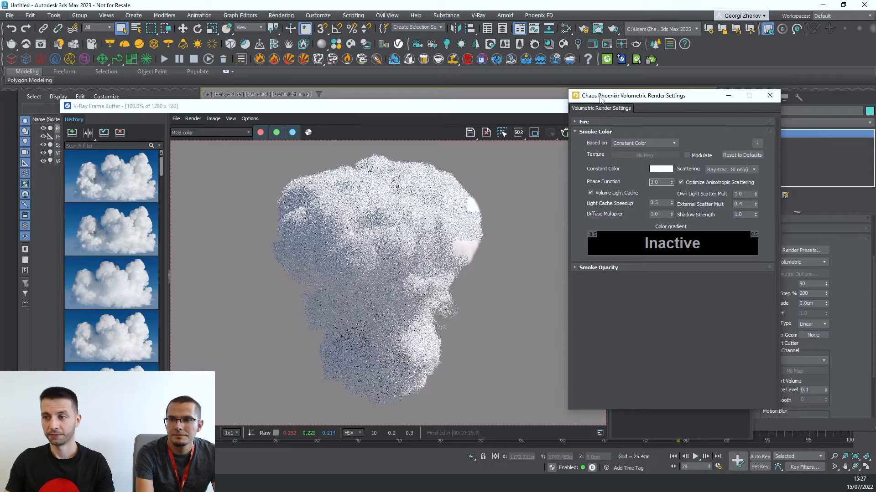
Step: Turn off the smoke's Volume Light Cache and test-render the plume, inspecting the image at different magnifications
{"action": "left_click_drag", "start_coordinate": [617, 97], "coordinate": [611, 99]}
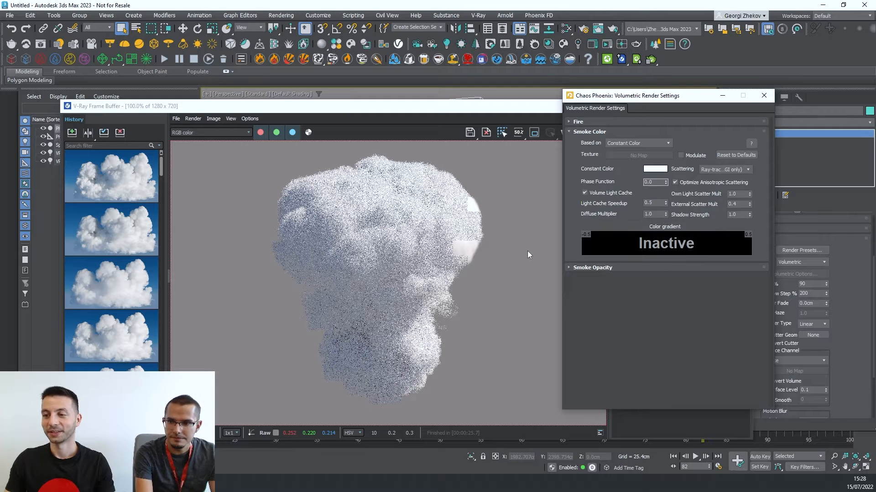
{"action": "left_click", "coordinate": [608, 195]}
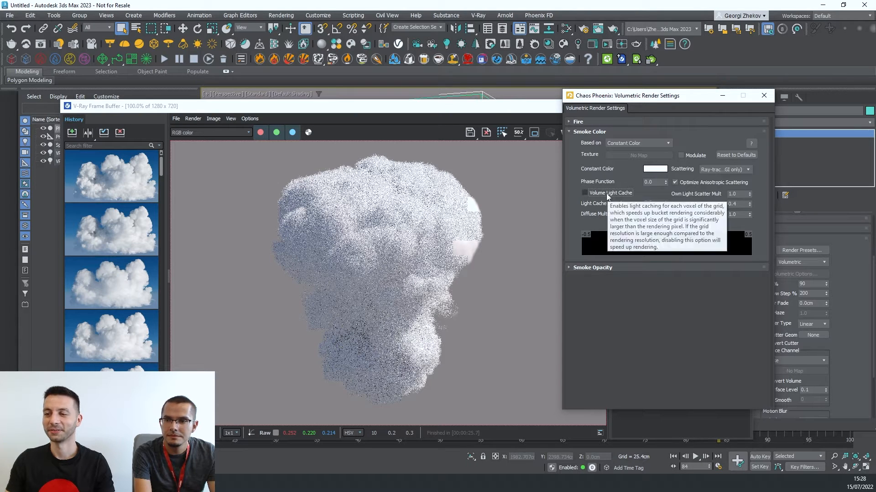
{"action": "left_click", "coordinate": [466, 110]}
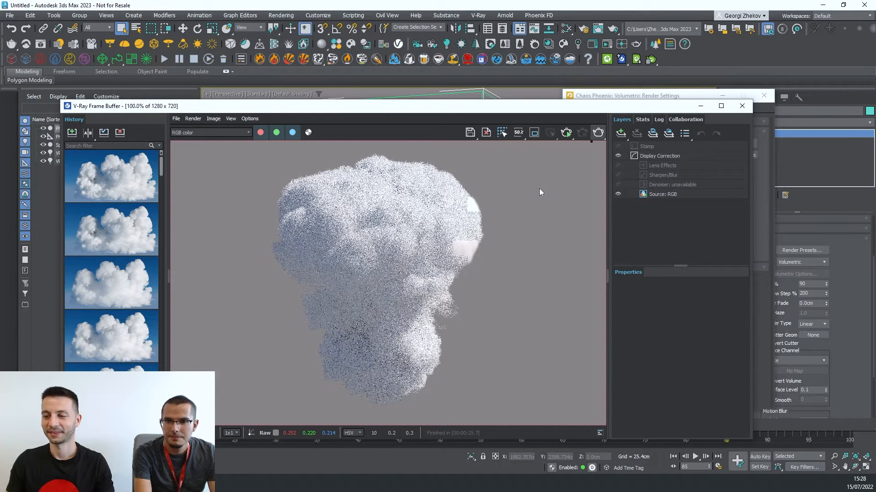
{"action": "left_click", "coordinate": [598, 133]}
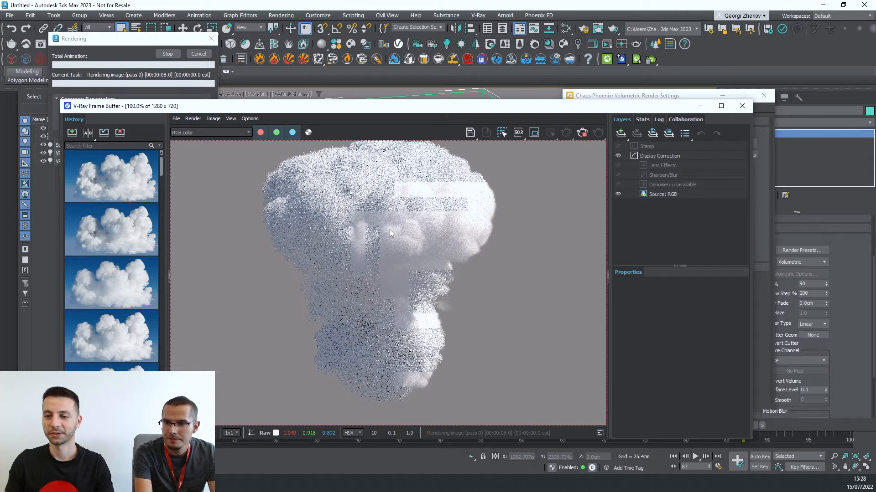
{"action": "scroll", "coordinate": [389, 229], "scroll_direction": "down", "scroll_amount": 2}
{"action": "scroll", "coordinate": [359, 240], "scroll_direction": "up", "scroll_amount": 2}
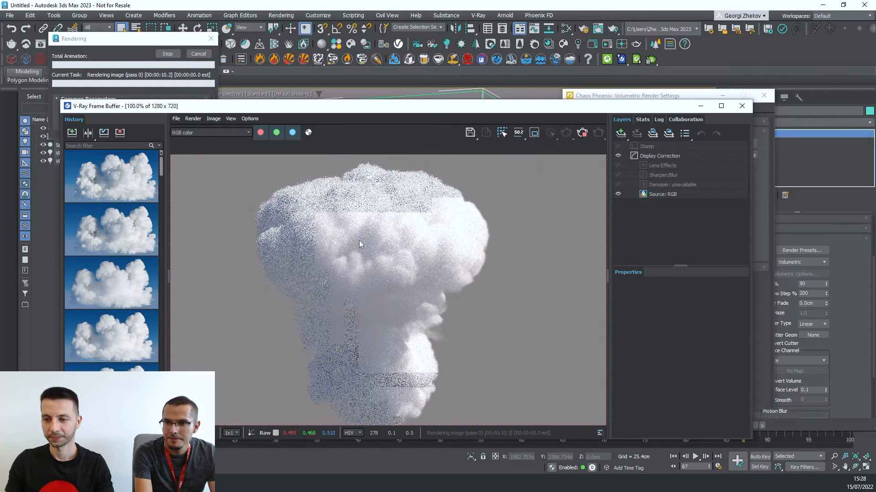
{"action": "scroll", "coordinate": [359, 244], "scroll_direction": "down", "scroll_amount": 2}
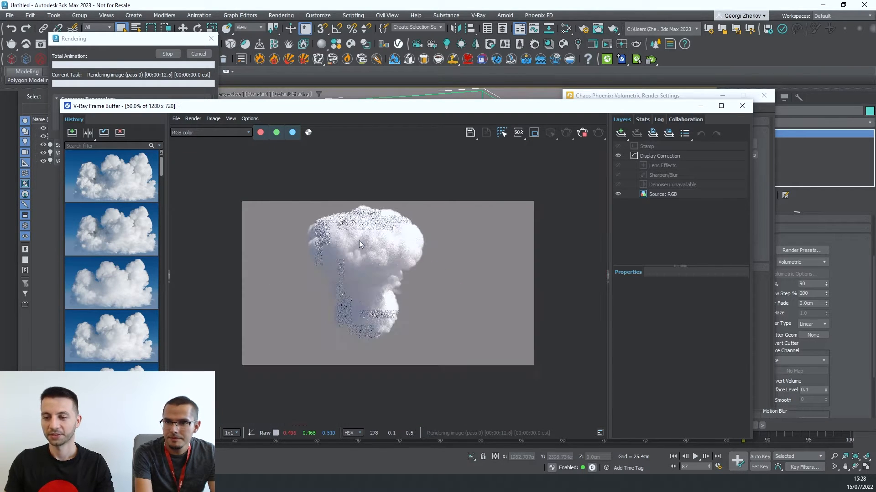
{"action": "scroll", "coordinate": [331, 247], "scroll_direction": "up", "scroll_amount": 2}
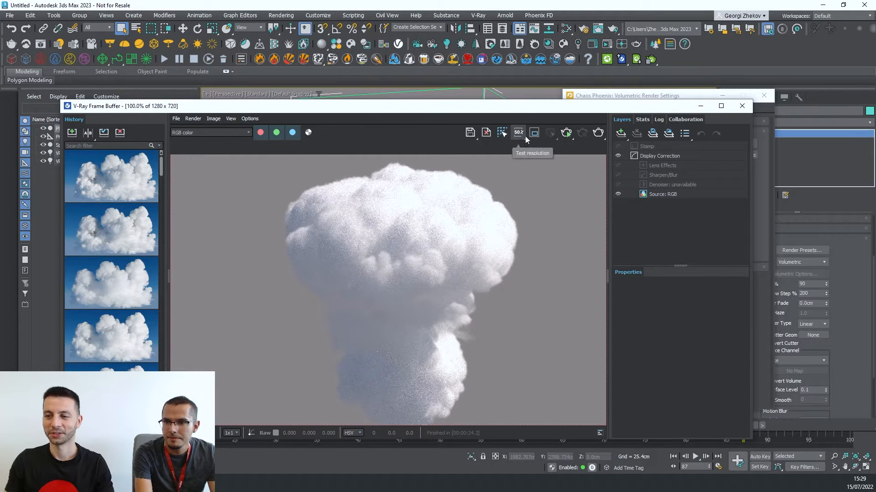
Step: Render the plume again with the test resolution at 50% and inspect the image up close
{"action": "left_click", "coordinate": [597, 133]}
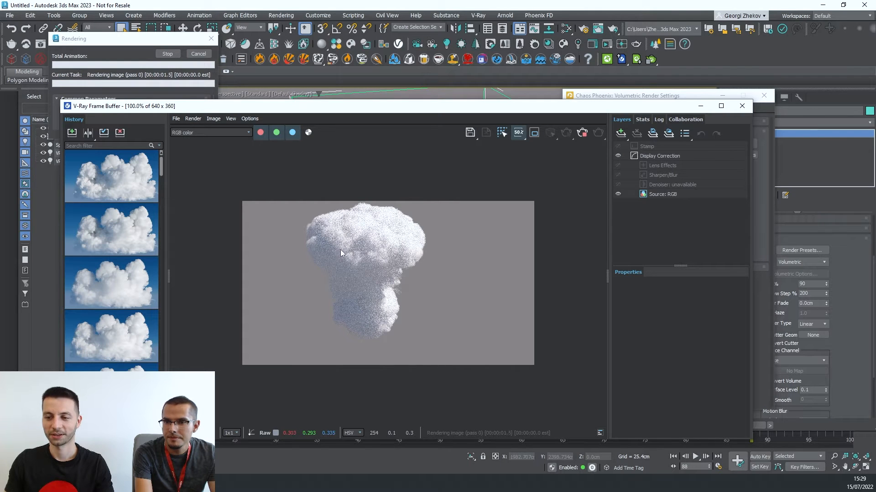
{"action": "scroll", "coordinate": [308, 235], "scroll_direction": "up", "scroll_amount": 1}
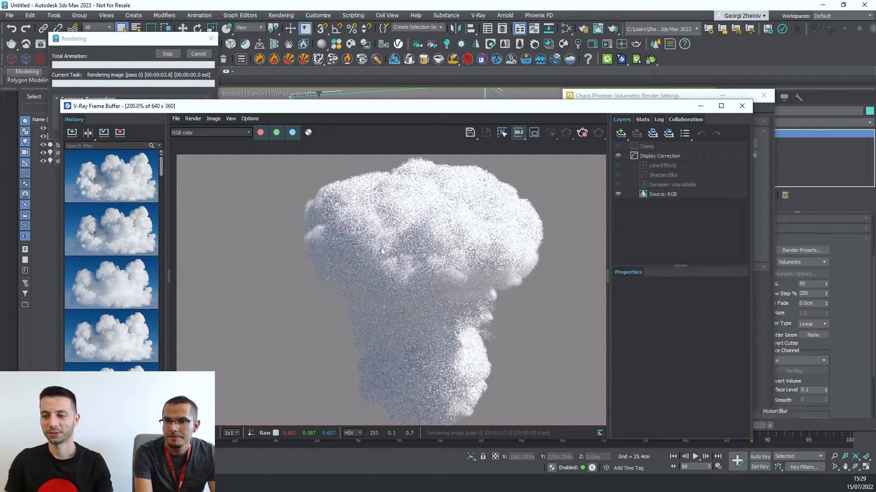
{"action": "scroll", "coordinate": [381, 247], "scroll_direction": "down", "scroll_amount": 1}
{"action": "scroll", "coordinate": [353, 241], "scroll_direction": "up", "scroll_amount": 1}
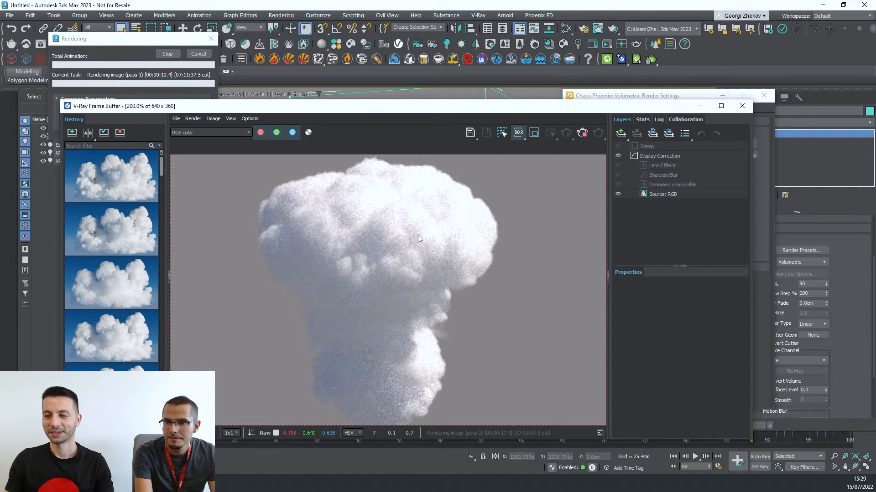
Step: Add an Exposure correction layer with Highlight Burn at 0.811, stop the render, and save it to the history
{"action": "left_click", "coordinate": [643, 155]}
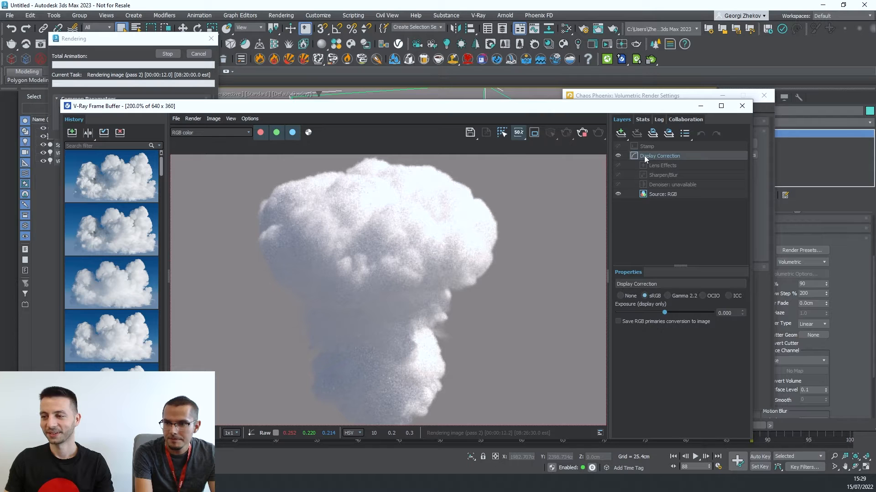
{"action": "left_click", "coordinate": [617, 137]}
{"action": "key", "text": "Escape"}
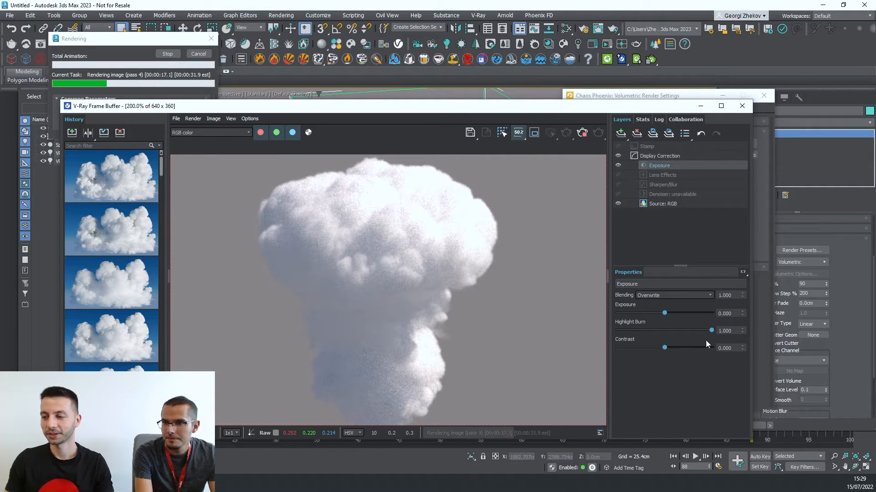
{"action": "left_click_drag", "start_coordinate": [710, 329], "coordinate": [693, 329]}
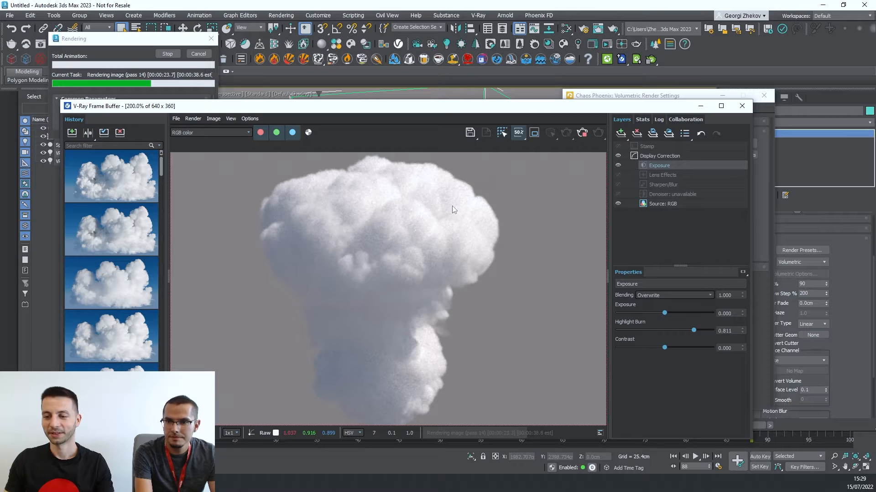
{"action": "left_click", "coordinate": [580, 135]}
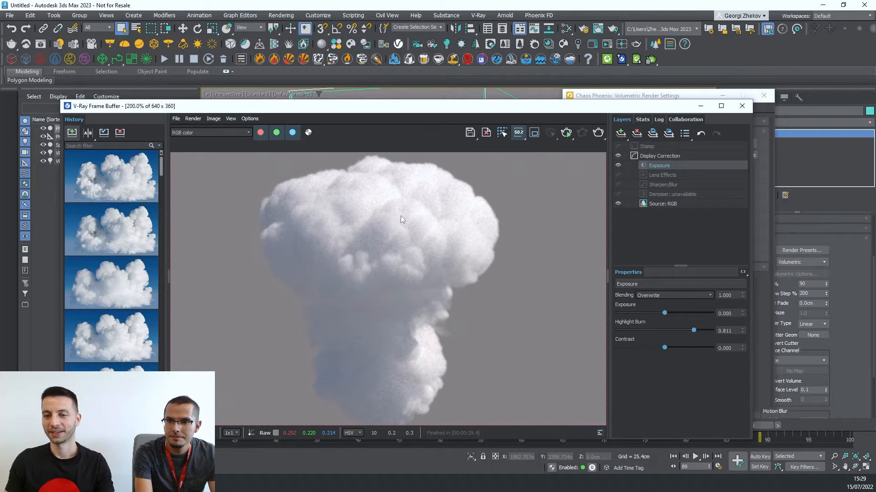
Step: Set the smoke's phase function to 0.7 and render the plume to examine how the light scatters
{"action": "left_click", "coordinate": [603, 97]}
{"action": "left_click", "coordinate": [650, 182]}
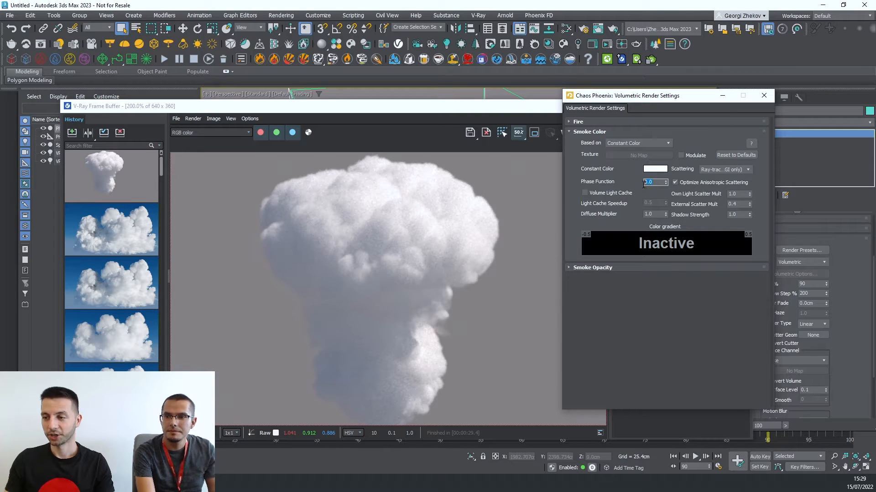
{"action": "type", "text": "0.7"}
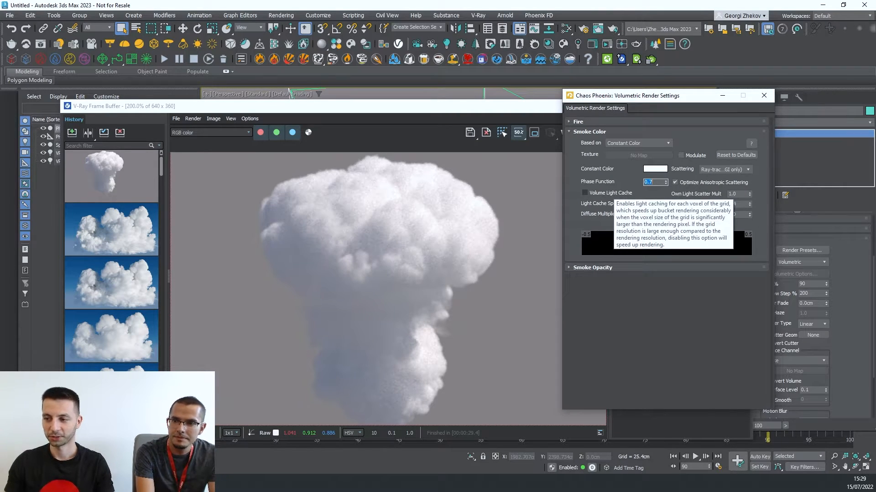
{"action": "left_click", "coordinate": [417, 206]}
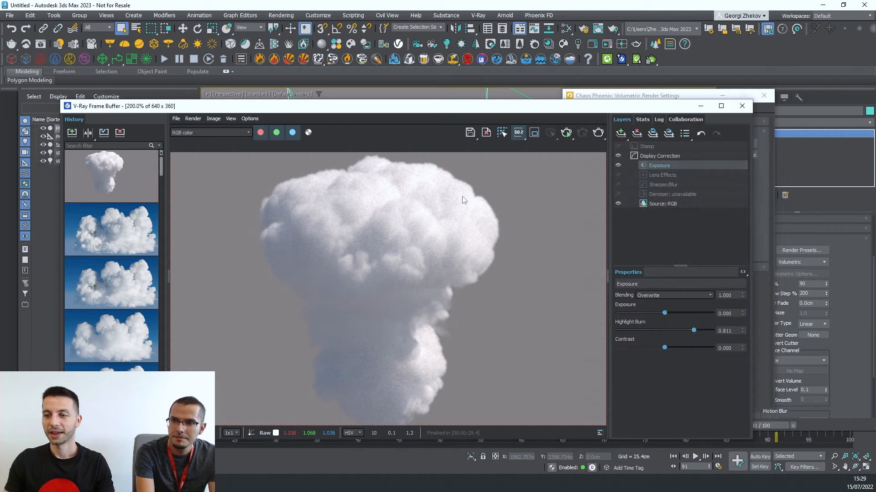
{"action": "key", "text": "shift+q"}
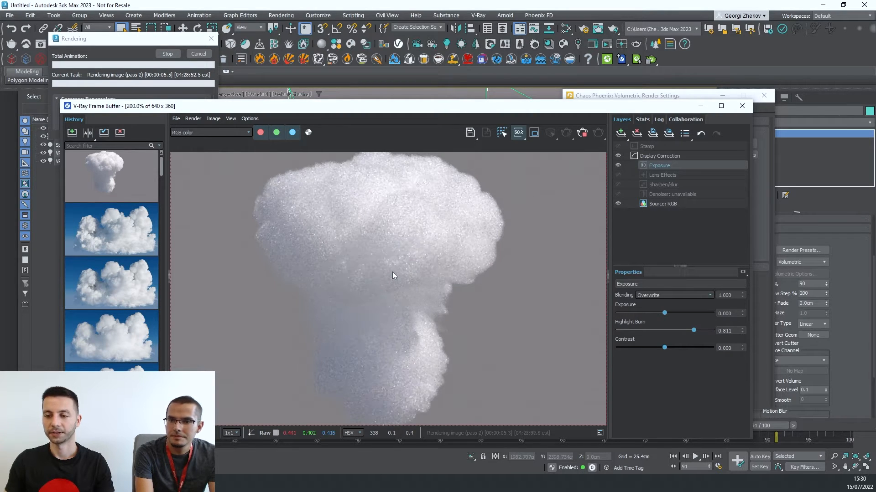
{"action": "scroll", "coordinate": [382, 236], "scroll_direction": "down", "scroll_amount": 1}
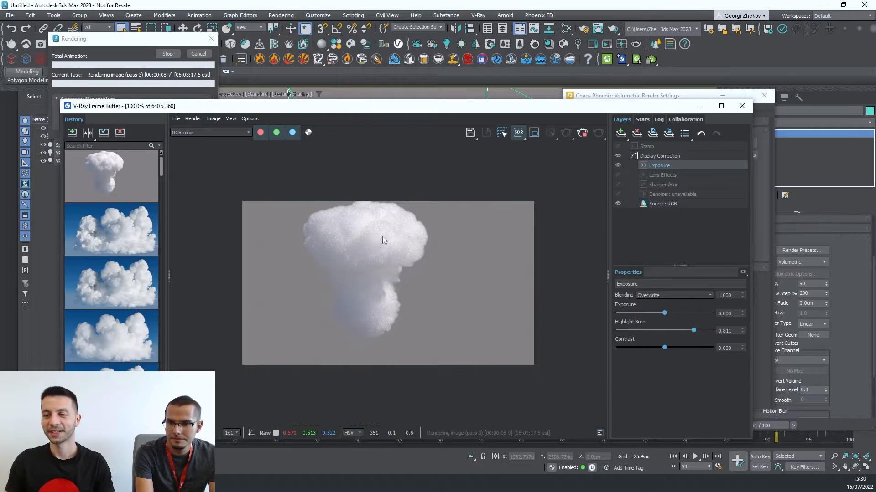
{"action": "scroll", "coordinate": [342, 219], "scroll_direction": "up", "scroll_amount": 1}
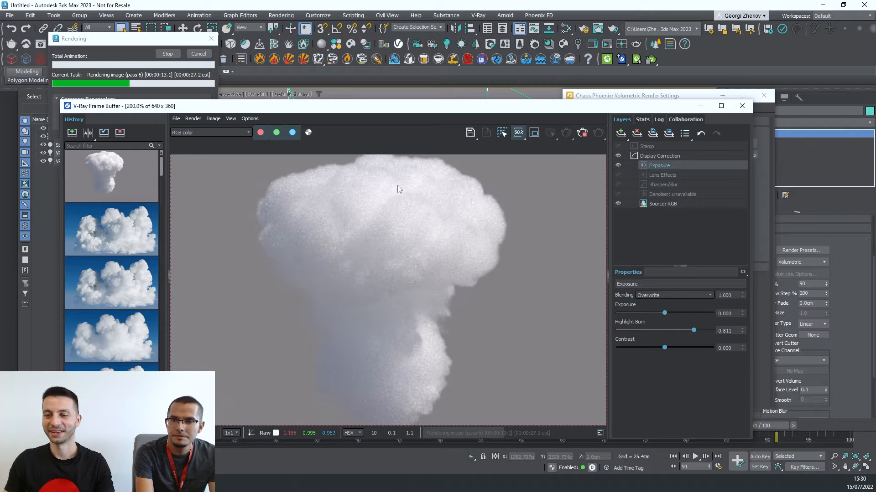
{"action": "scroll", "coordinate": [375, 215], "scroll_direction": "down", "scroll_amount": 1}
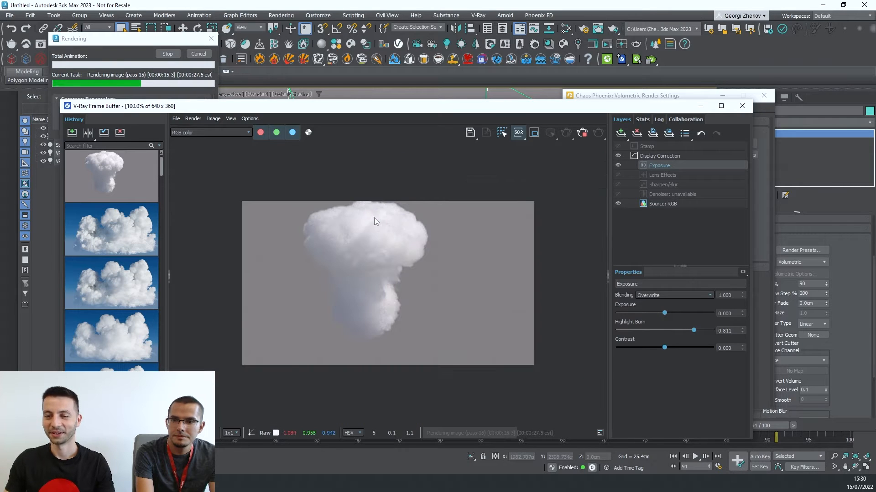
{"action": "scroll", "coordinate": [373, 220], "scroll_direction": "up", "scroll_amount": 1}
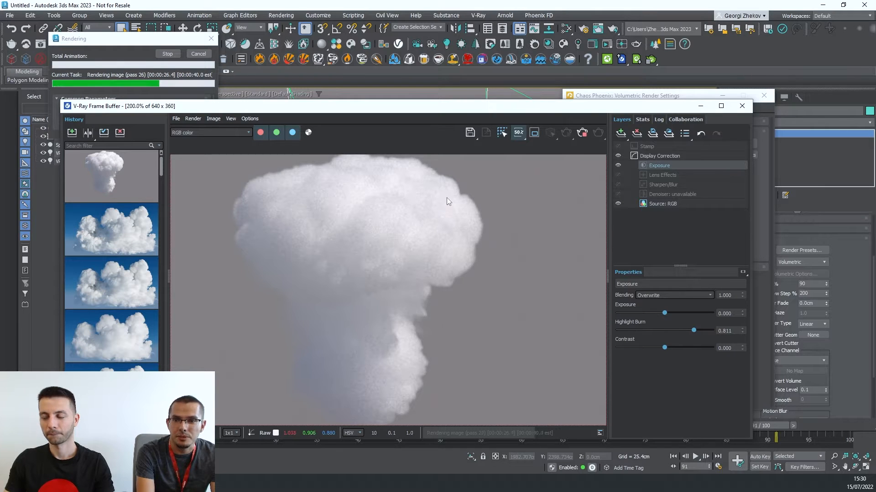
Step: Stop the render, save it to the history, and compare it with the previously saved plume render
{"action": "left_click", "coordinate": [583, 135]}
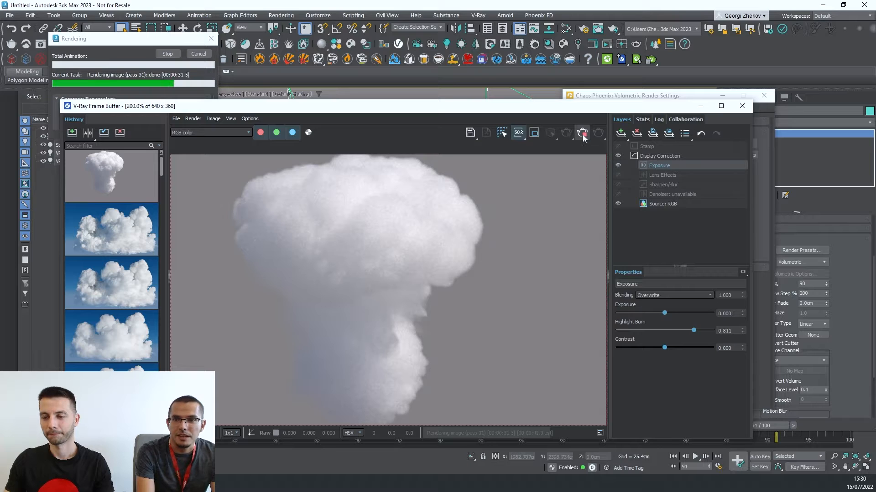
{"action": "left_click", "coordinate": [71, 133]}
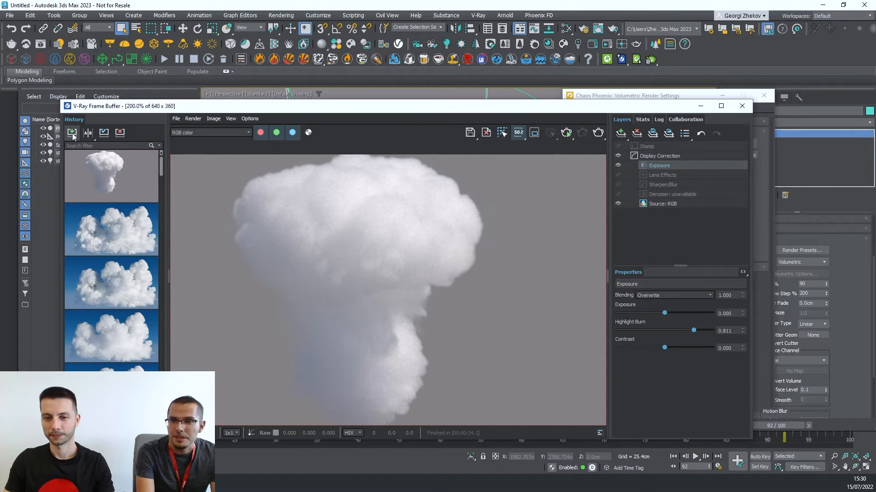
{"action": "left_click", "coordinate": [117, 178]}
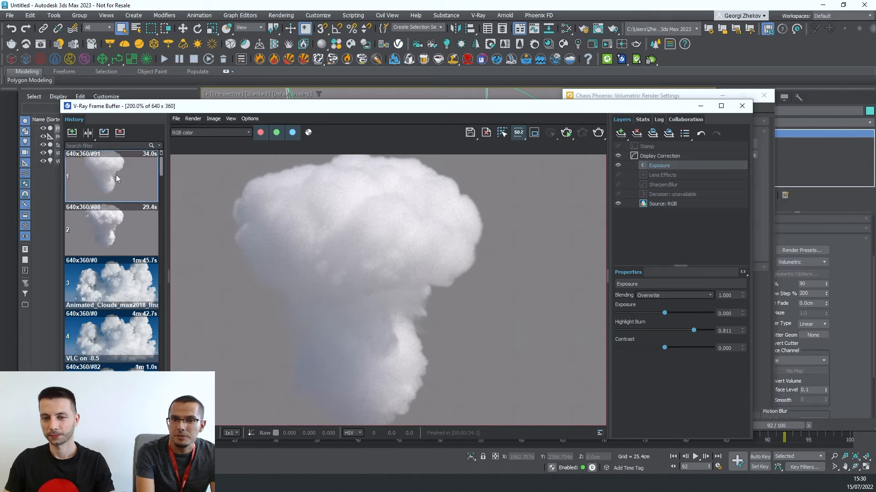
{"action": "double_click", "coordinate": [115, 174]}
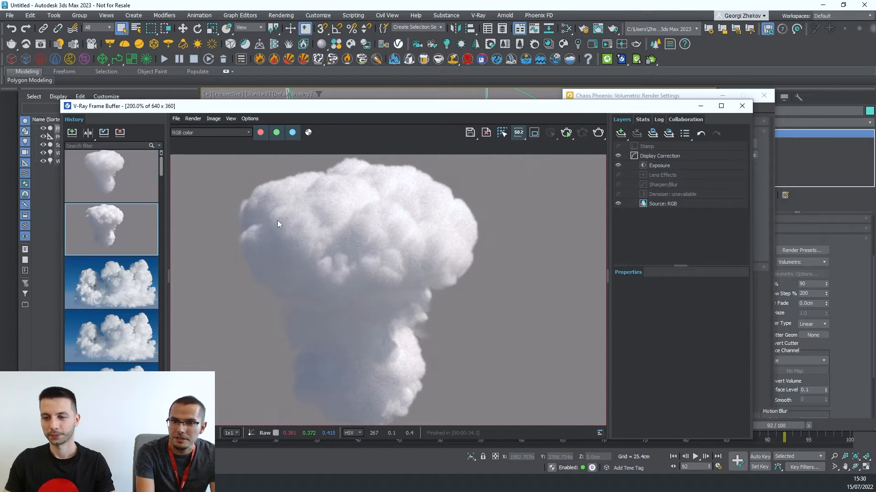
Step: In the volumetric render settings, set the Simple Smoke Opacity to 0.6
{"action": "left_click", "coordinate": [595, 97]}
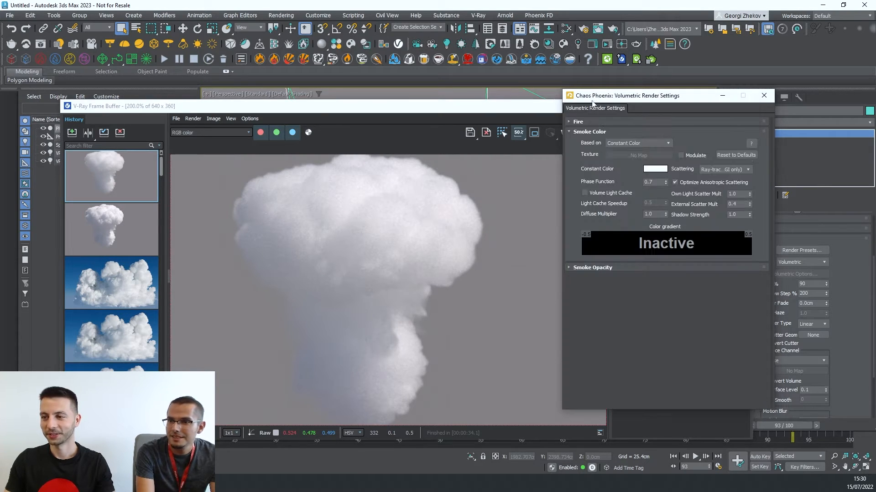
{"action": "left_click", "coordinate": [592, 268]}
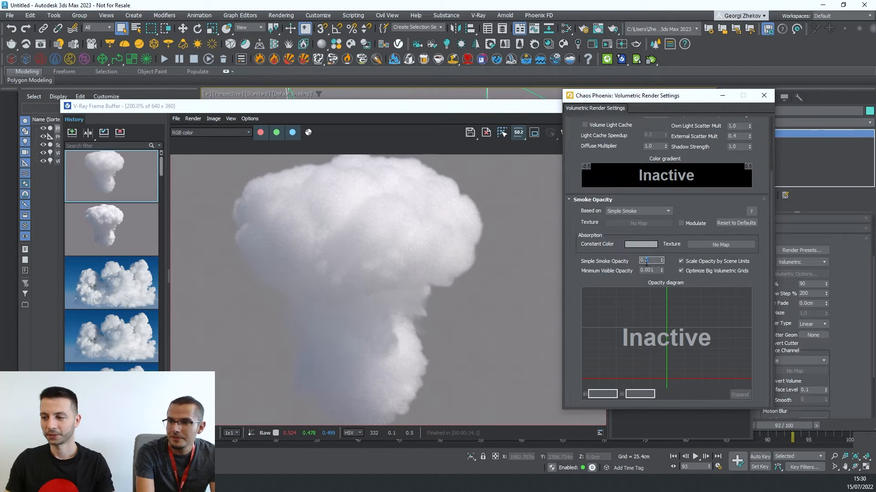
{"action": "type", "text": "0.6"}
{"action": "key", "text": "Return"}
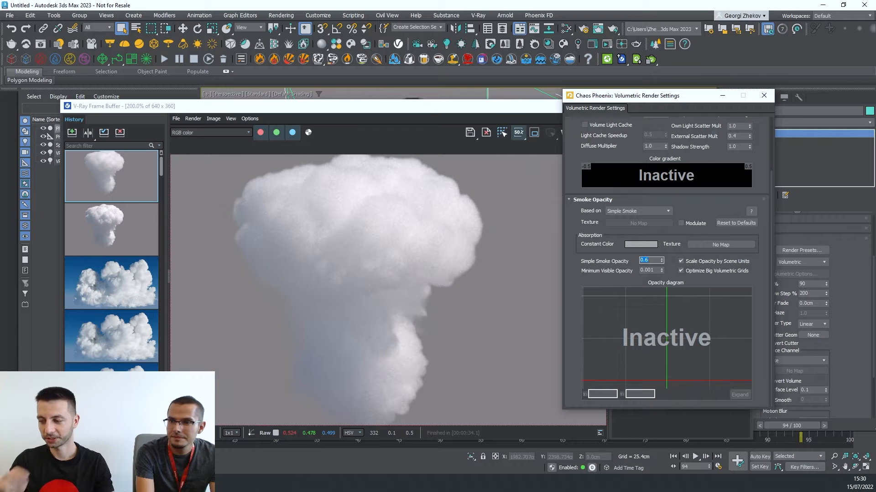
Step: Stop the simulation, start and cancel a test render of the plume, and reframe the whole smoke in the perspective viewport
{"action": "left_click", "coordinate": [422, 236]}
{"action": "scroll", "coordinate": [368, 241], "scroll_direction": "down", "scroll_amount": 2}
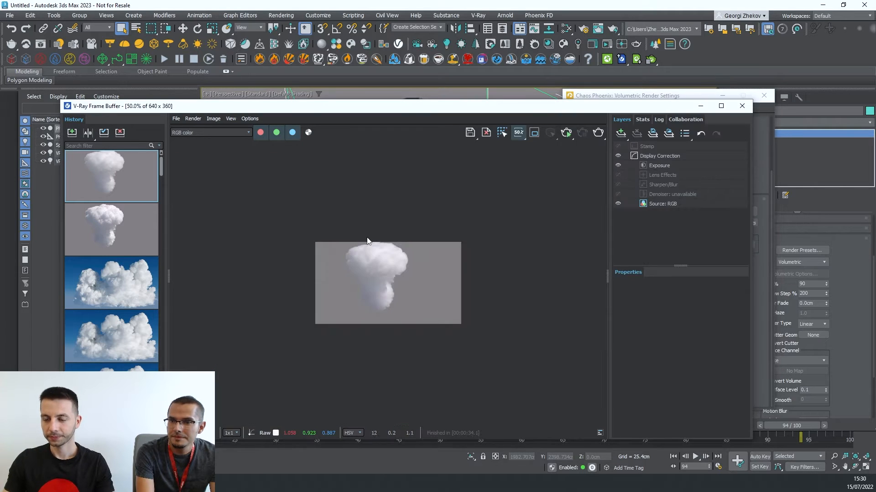
{"action": "scroll", "coordinate": [368, 241], "scroll_direction": "up", "scroll_amount": 1}
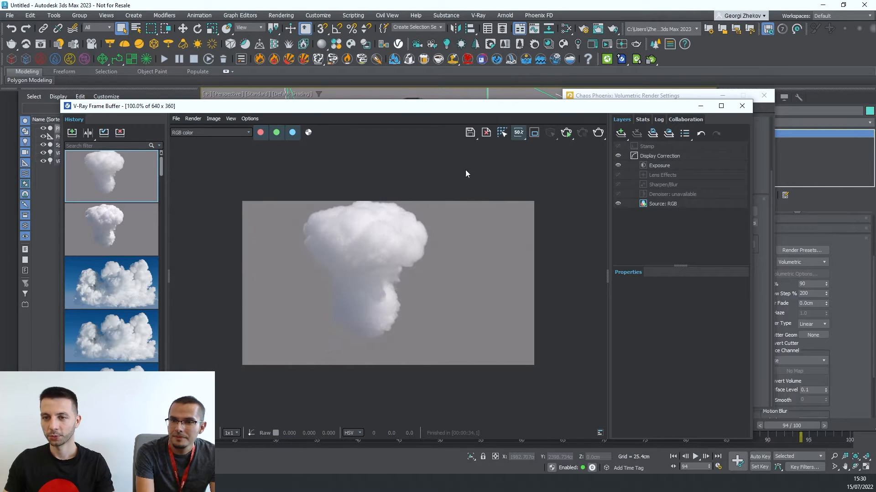
{"action": "left_click", "coordinate": [194, 59]}
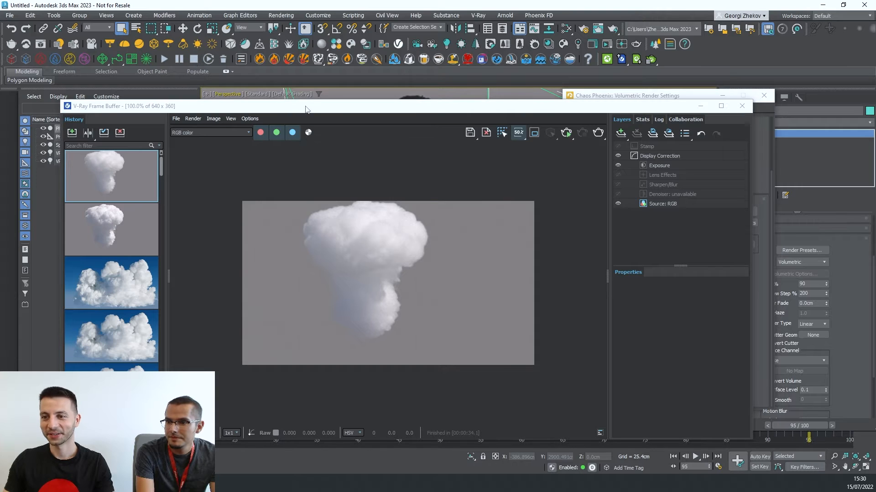
{"action": "left_click", "coordinate": [597, 133]}
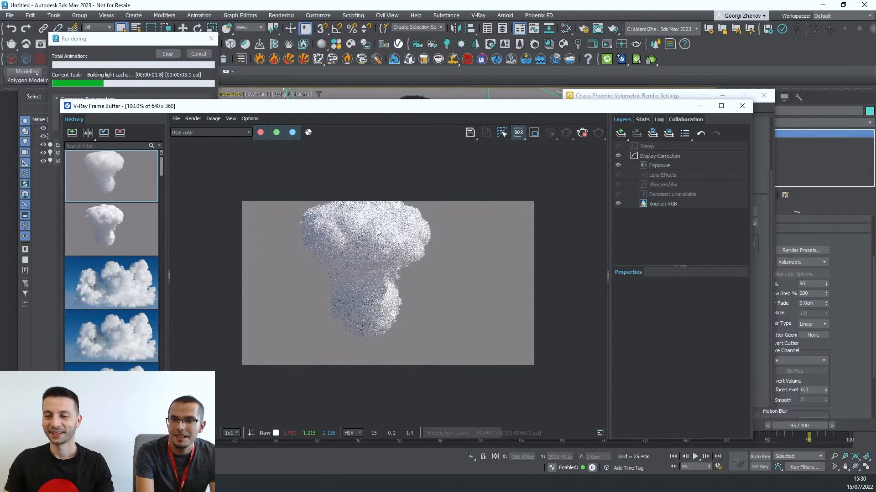
{"action": "left_click", "coordinate": [581, 136]}
{"action": "left_click", "coordinate": [742, 106]}
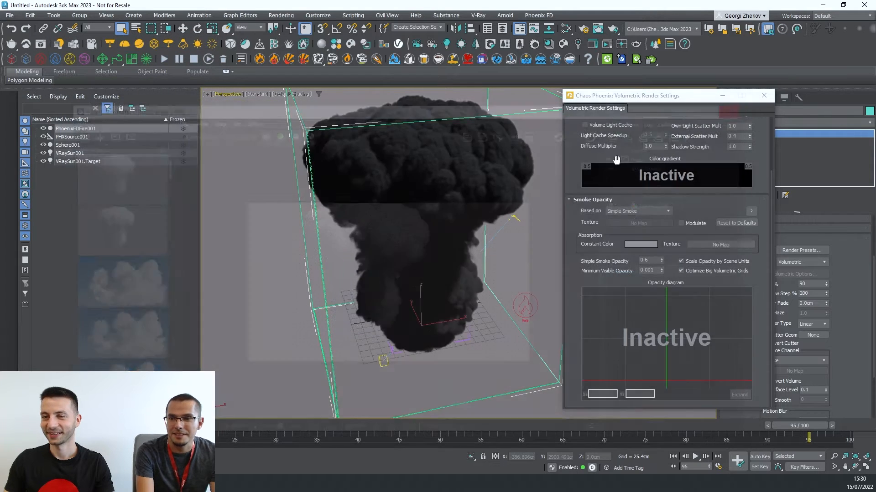
{"action": "middle_click_drag", "start_coordinate": [461, 200], "coordinate": [515, 296]}
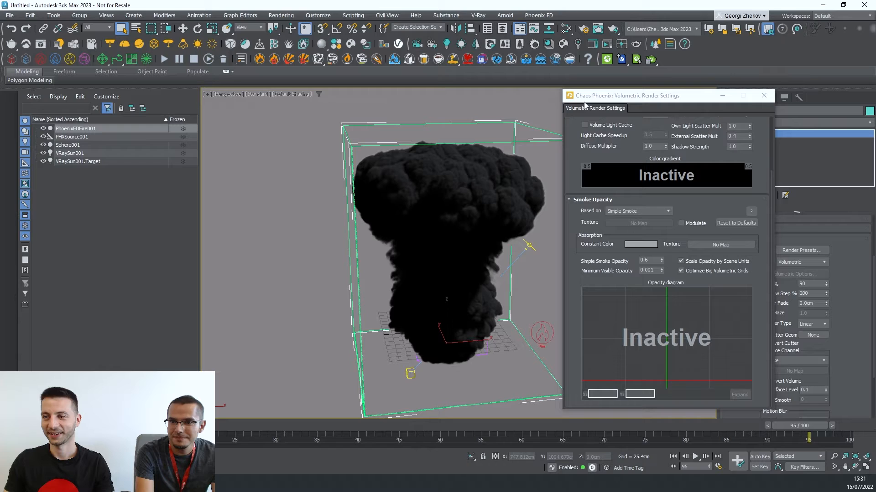
Step: Render the plume with its Simple Smoke Opacity of 0.6 and examine the shading in overview and up close
{"action": "left_click", "coordinate": [613, 29]}
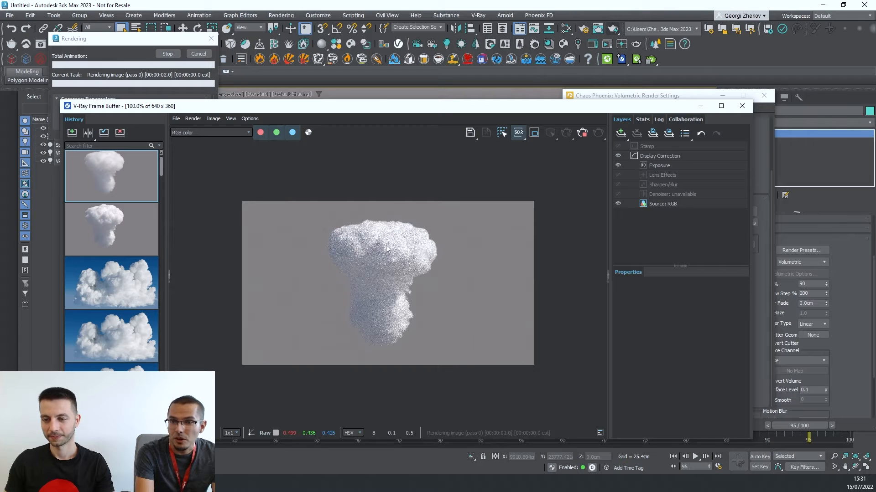
{"action": "scroll", "coordinate": [387, 253], "scroll_direction": "up", "scroll_amount": 1}
{"action": "middle_click_drag", "start_coordinate": [399, 291], "coordinate": [396, 266]}
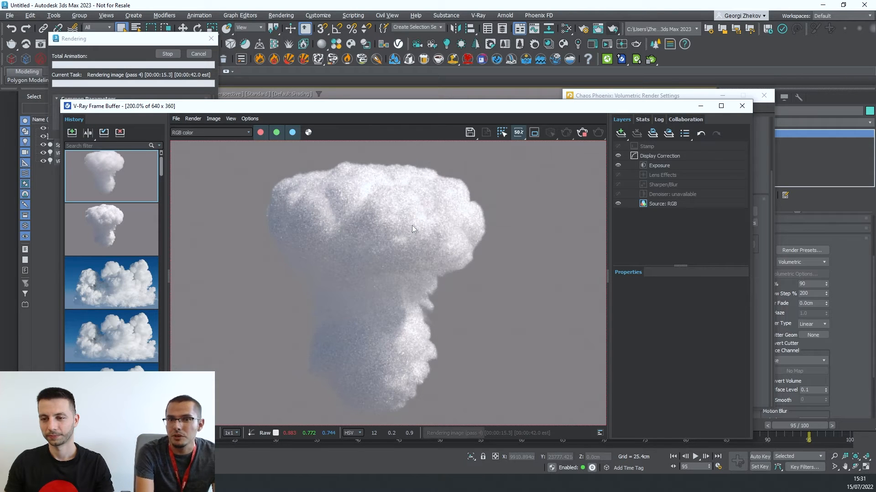
{"action": "scroll", "coordinate": [411, 226], "scroll_direction": "down", "scroll_amount": 1}
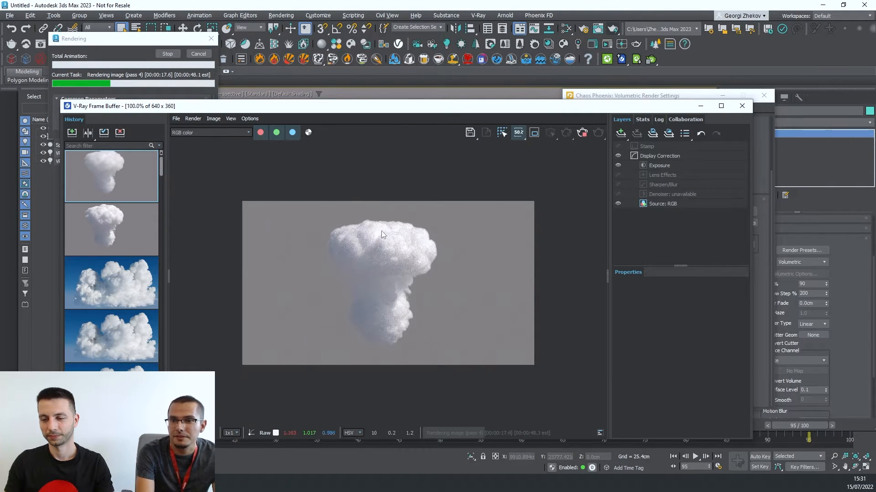
{"action": "scroll", "coordinate": [380, 245], "scroll_direction": "up", "scroll_amount": 1}
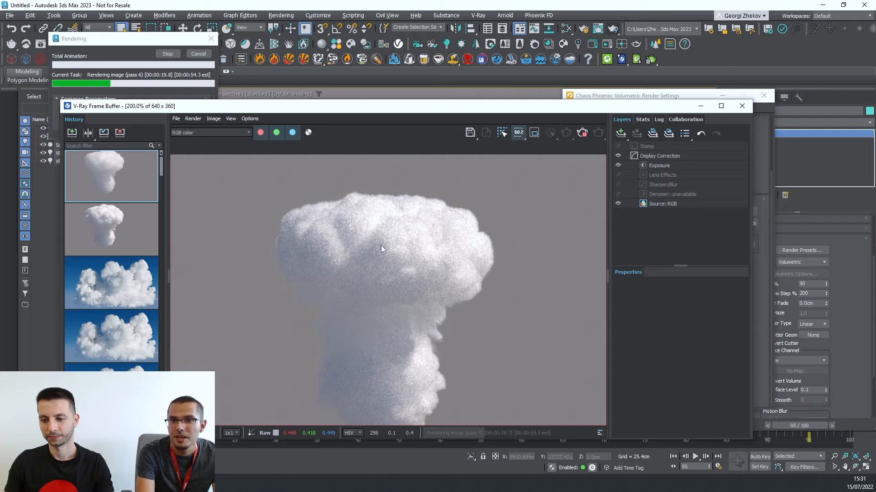
{"action": "scroll", "coordinate": [382, 245], "scroll_direction": "down", "scroll_amount": 1}
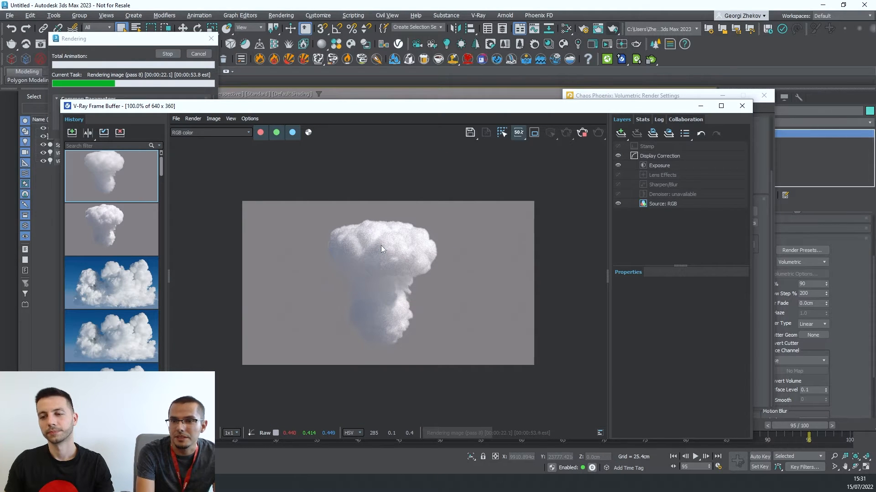
{"action": "scroll", "coordinate": [381, 248], "scroll_direction": "up", "scroll_amount": 1}
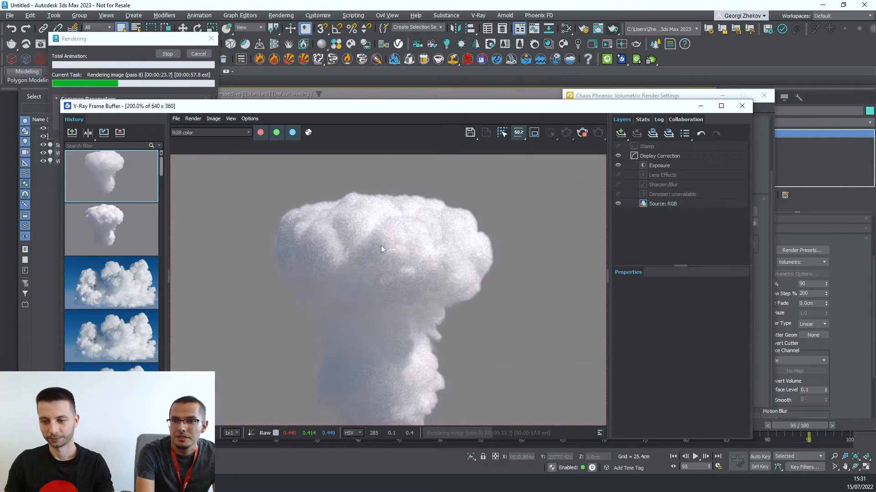
Step: Check the plume's alpha channel in the frame buffer, and return to the RGB color view
{"action": "left_click", "coordinate": [308, 133]}
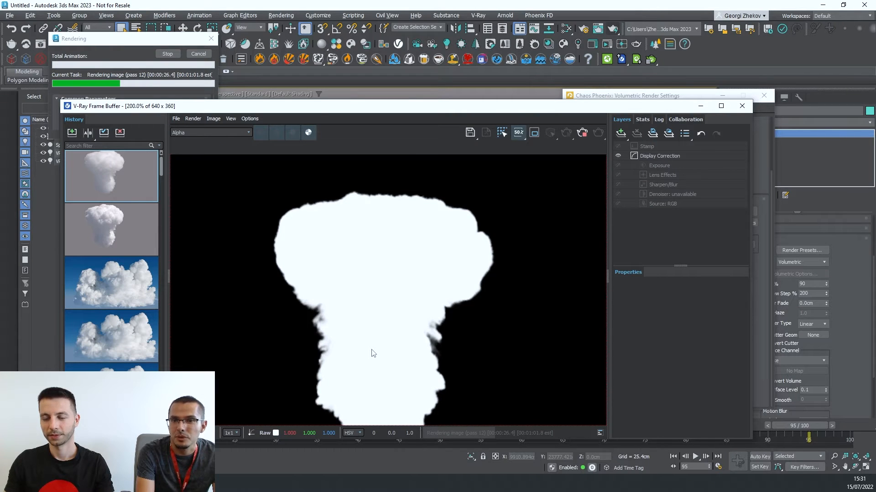
{"action": "left_click", "coordinate": [313, 133]}
{"action": "scroll", "coordinate": [396, 255], "scroll_direction": "down", "scroll_amount": 1}
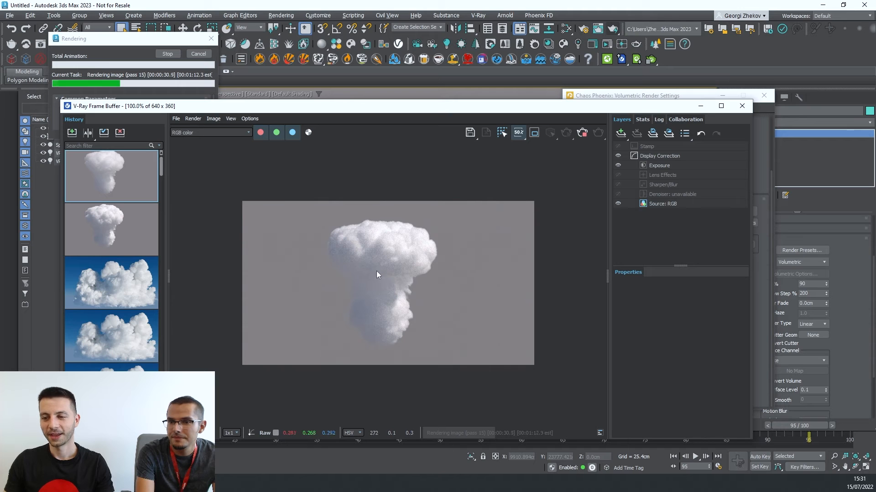
Step: Inspect the plume's surface detail as the render refines, stop the render, and save it to the history
{"action": "scroll", "coordinate": [376, 271], "scroll_direction": "up", "scroll_amount": 1}
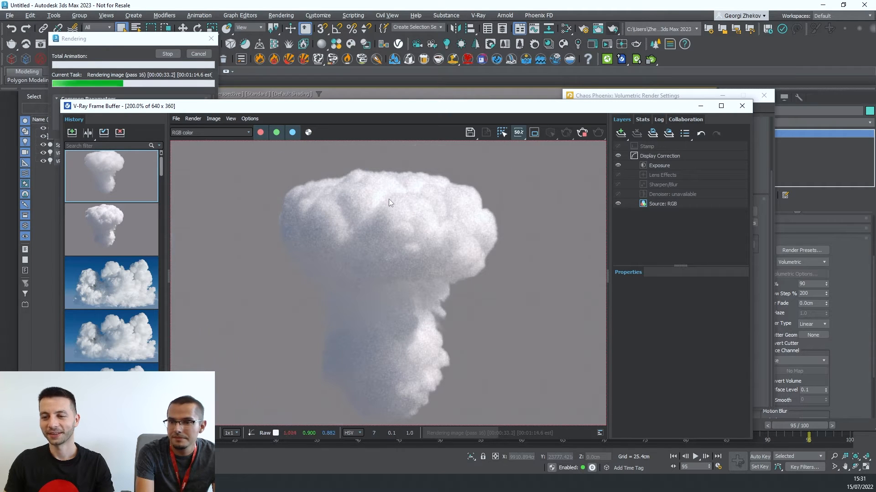
{"action": "scroll", "coordinate": [389, 201], "scroll_direction": "up", "scroll_amount": 1}
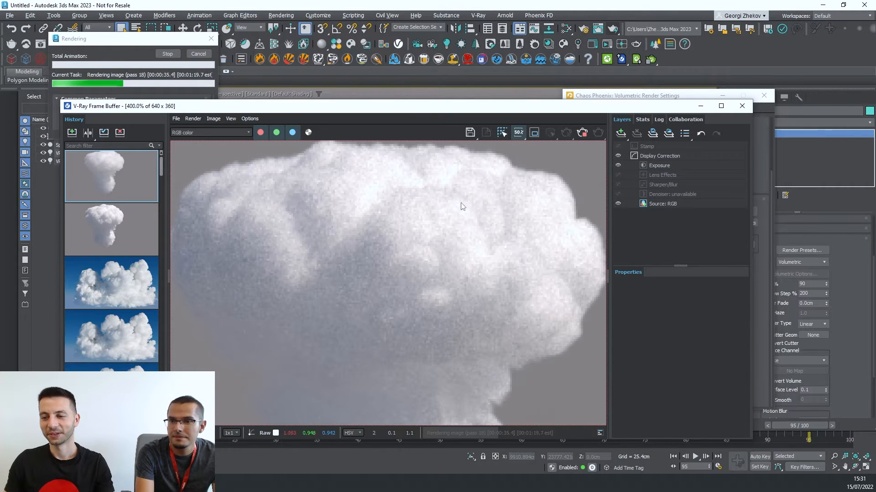
{"action": "scroll", "coordinate": [462, 206], "scroll_direction": "up", "scroll_amount": 1}
{"action": "scroll", "coordinate": [461, 206], "scroll_direction": "down", "scroll_amount": 2}
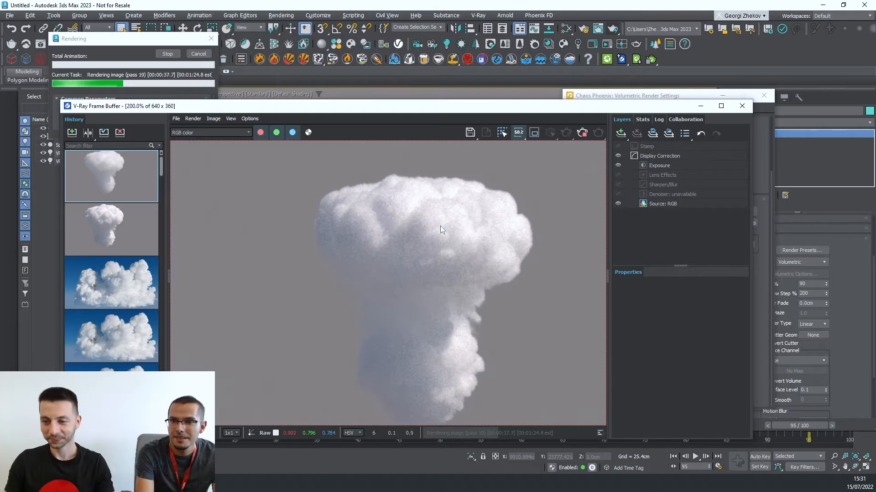
{"action": "scroll", "coordinate": [439, 226], "scroll_direction": "down", "scroll_amount": 1}
{"action": "scroll", "coordinate": [387, 246], "scroll_direction": "up", "scroll_amount": 1}
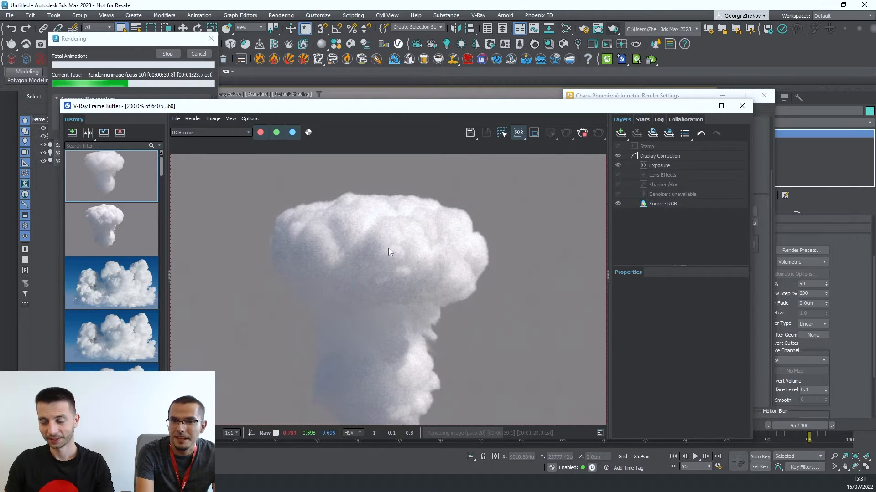
{"action": "mouse_move", "coordinate": [388, 248]}
{"action": "middle_mouse_down"}
{"action": "mouse_move", "coordinate": [388, 258]}
{"action": "mouse_move", "coordinate": [392, 239]}
{"action": "middle_mouse_up"}
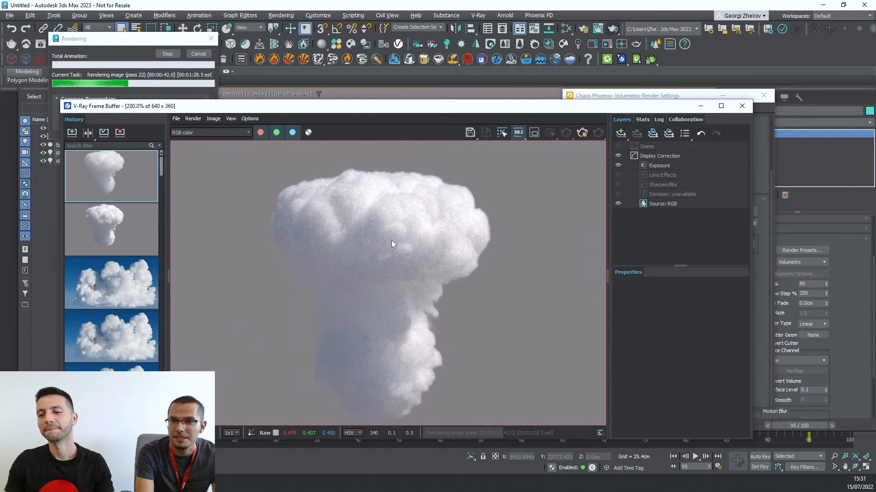
{"action": "scroll", "coordinate": [391, 241], "scroll_direction": "down", "scroll_amount": 1}
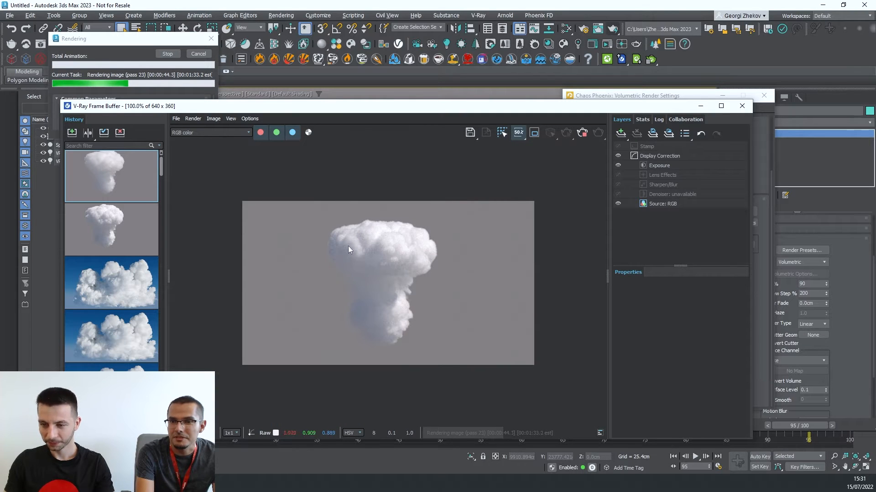
{"action": "scroll", "coordinate": [384, 272], "scroll_direction": "up", "scroll_amount": 1}
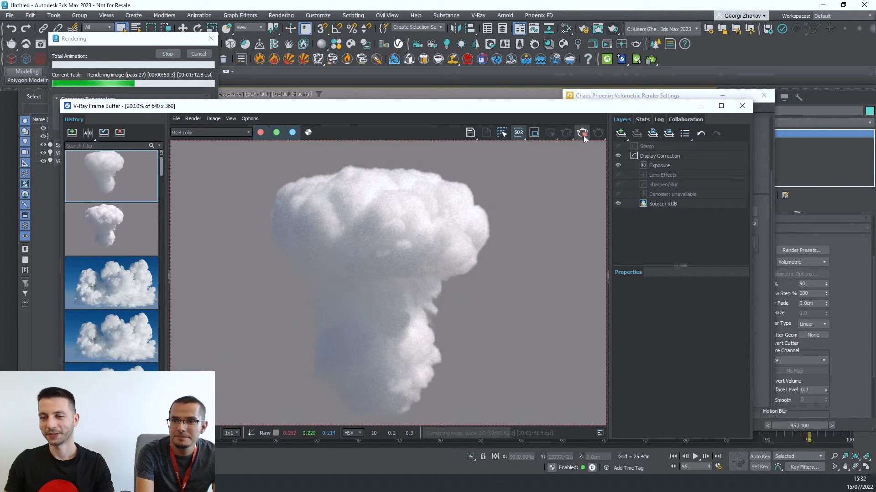
{"action": "left_click", "coordinate": [71, 133]}
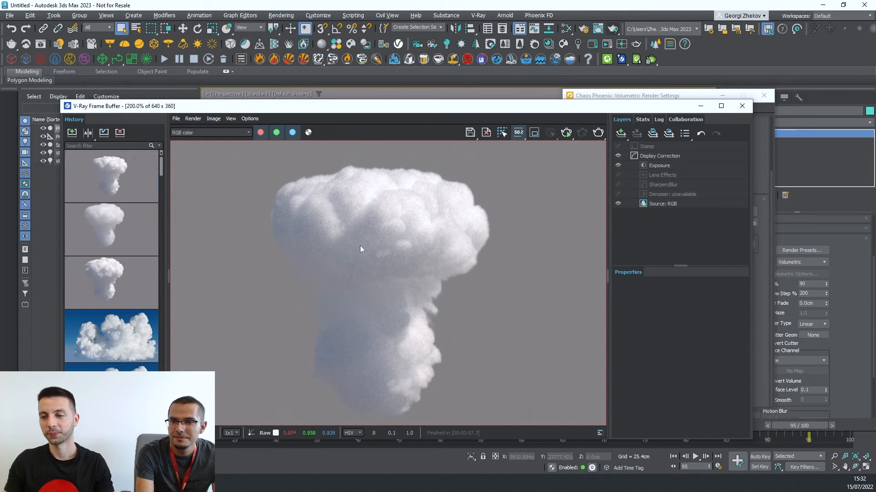
Step: Set the smoke's phase function to 0 in the volumetric render settings and render the plume again
{"action": "left_click", "coordinate": [636, 96]}
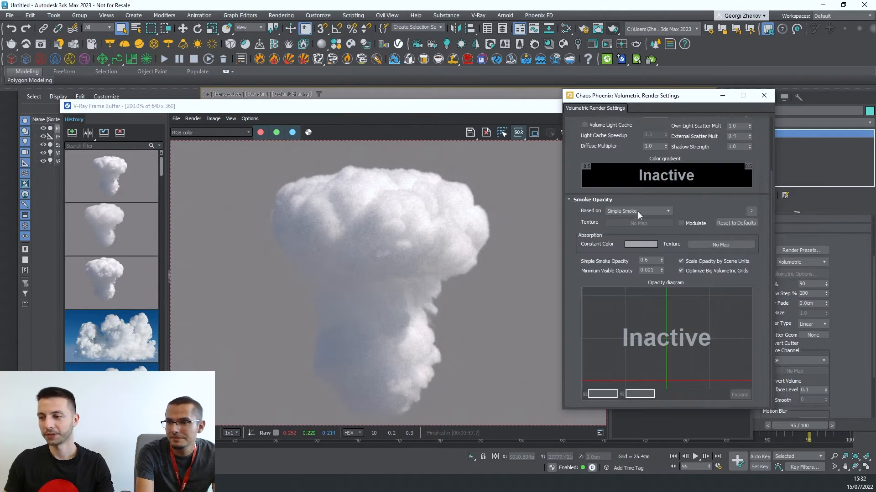
{"action": "scroll", "coordinate": [607, 213], "scroll_direction": "up", "scroll_amount": 1}
{"action": "scroll", "coordinate": [606, 214], "scroll_direction": "up", "scroll_amount": 2}
{"action": "double_click", "coordinate": [655, 181]}
{"action": "type", "text": "0"}
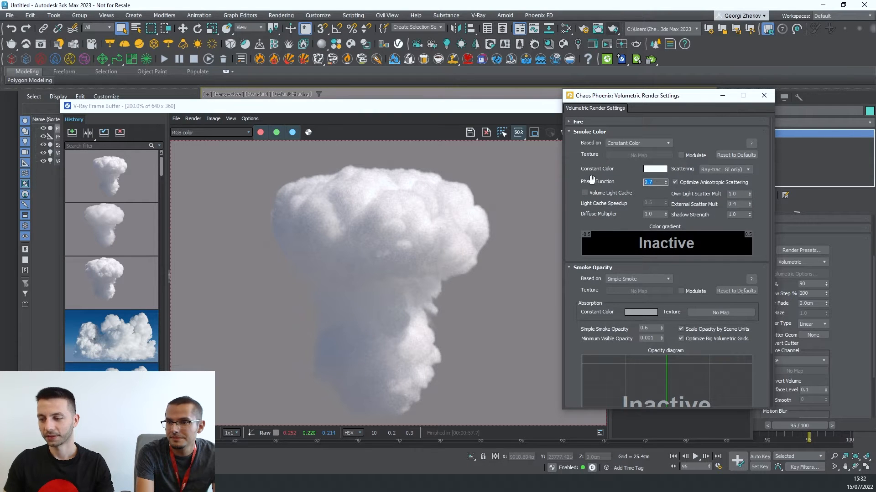
{"action": "left_click", "coordinate": [497, 196]}
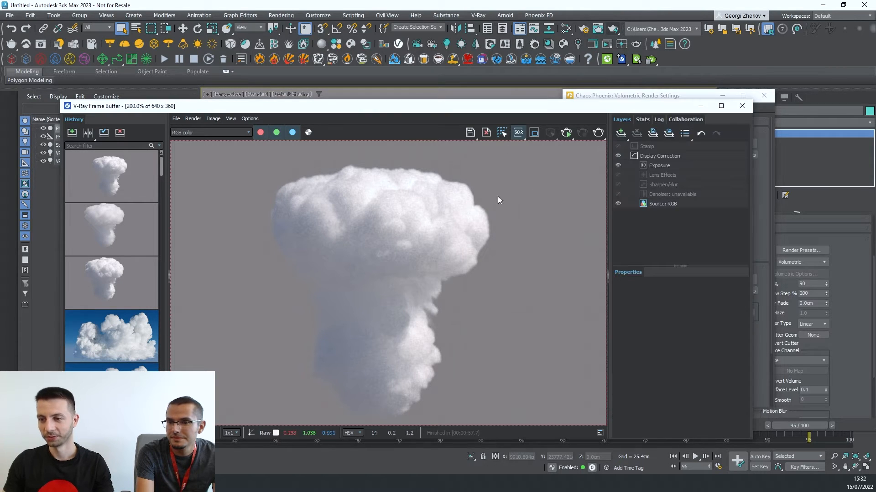
{"action": "left_click", "coordinate": [599, 134]}
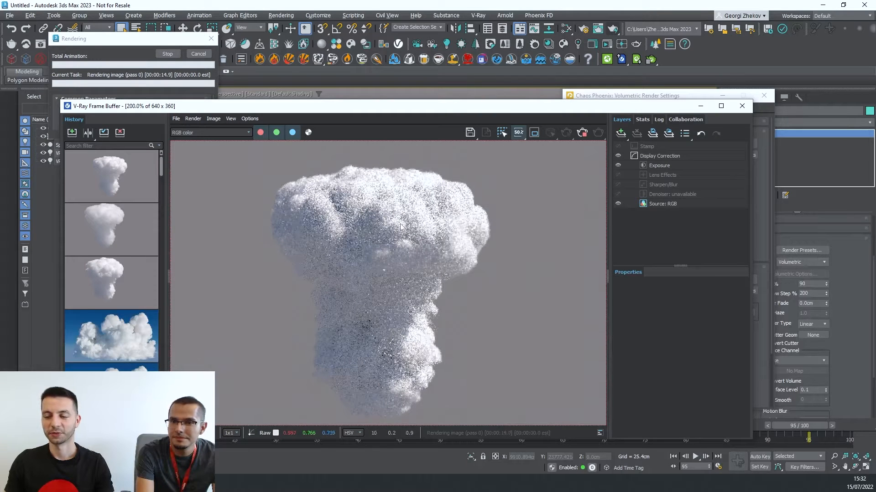
Step: Compare the new render with the latest saved plume render in a vertical A/B split, and end the comparison
{"action": "scroll", "coordinate": [400, 225], "scroll_direction": "up", "scroll_amount": 2}
{"action": "scroll", "coordinate": [400, 225], "scroll_direction": "down", "scroll_amount": 2}
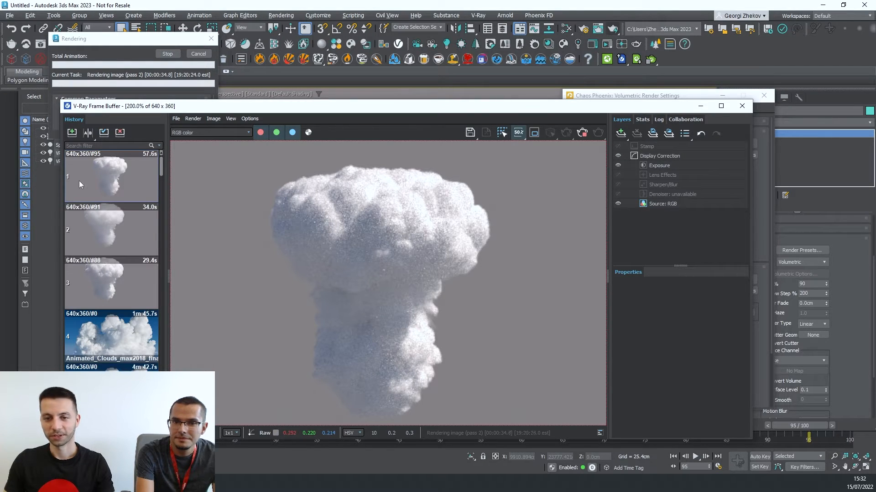
{"action": "left_click", "coordinate": [118, 184]}
{"action": "left_click", "coordinate": [88, 133]}
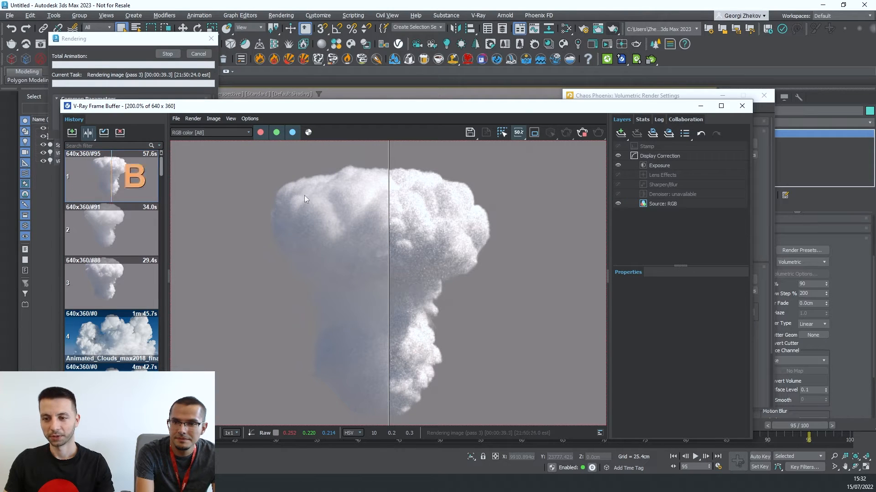
{"action": "left_click", "coordinate": [98, 182]}
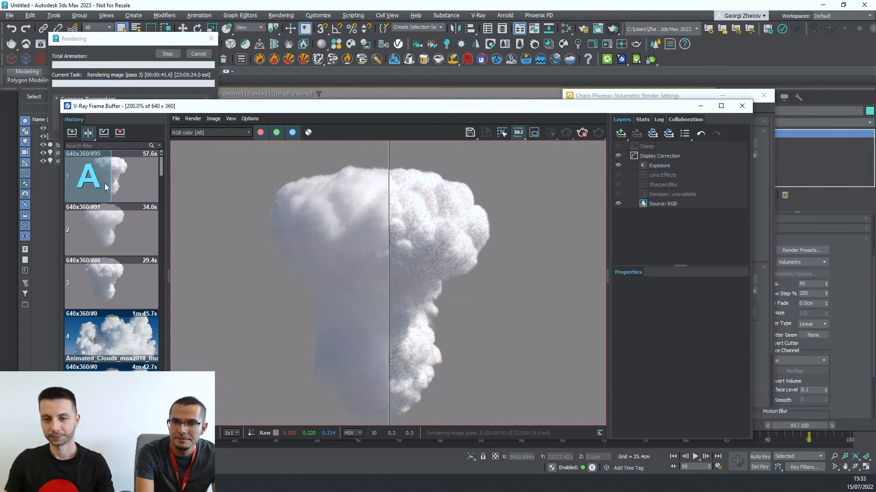
{"action": "left_click_drag", "start_coordinate": [386, 274], "coordinate": [244, 267]}
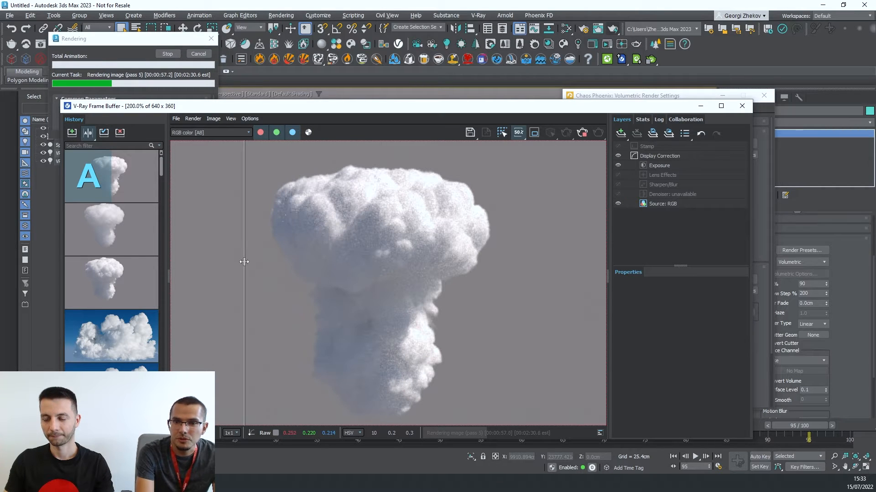
{"action": "left_click", "coordinate": [88, 132]}
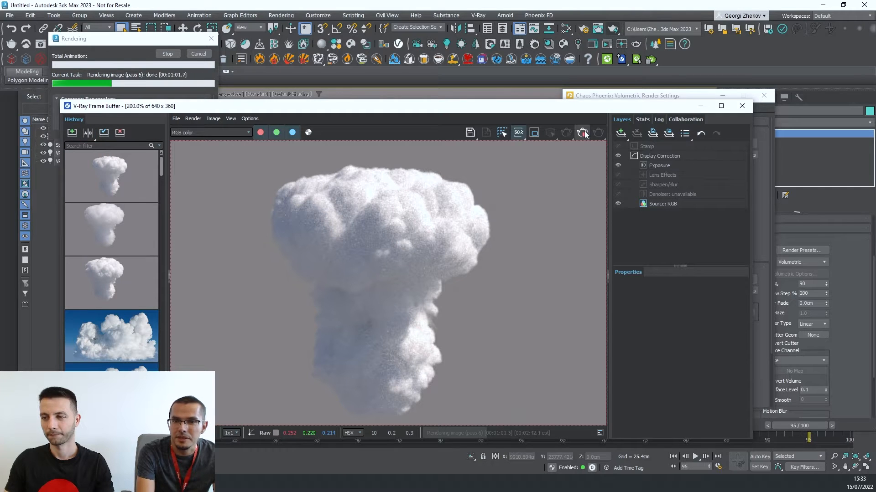
Step: Set the smoke's phase function to a negative value and start a new render of the plume
{"action": "left_click", "coordinate": [608, 98]}
{"action": "left_click", "coordinate": [653, 182]}
{"action": "type", "text": "-"}
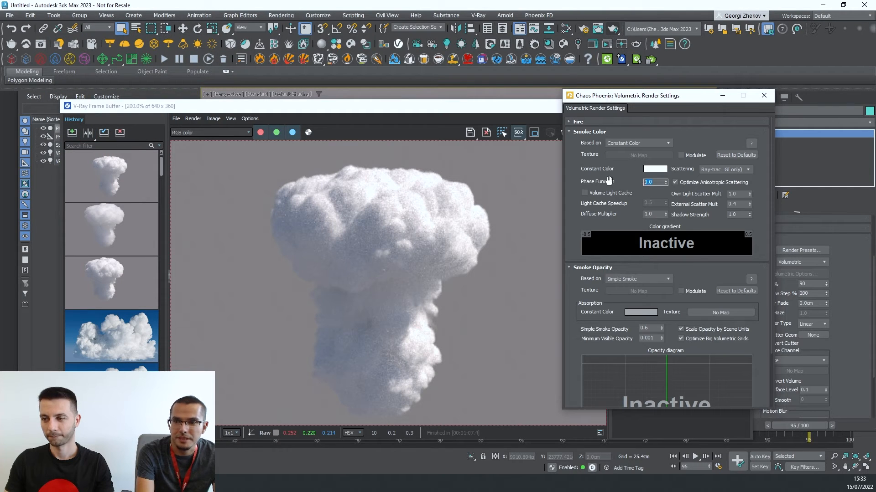
{"action": "type", "text": "0."}
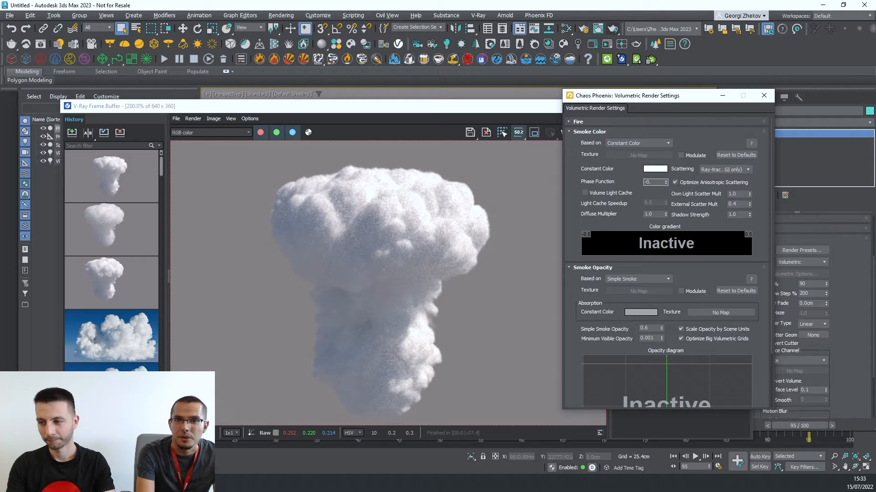
{"action": "left_click", "coordinate": [494, 185]}
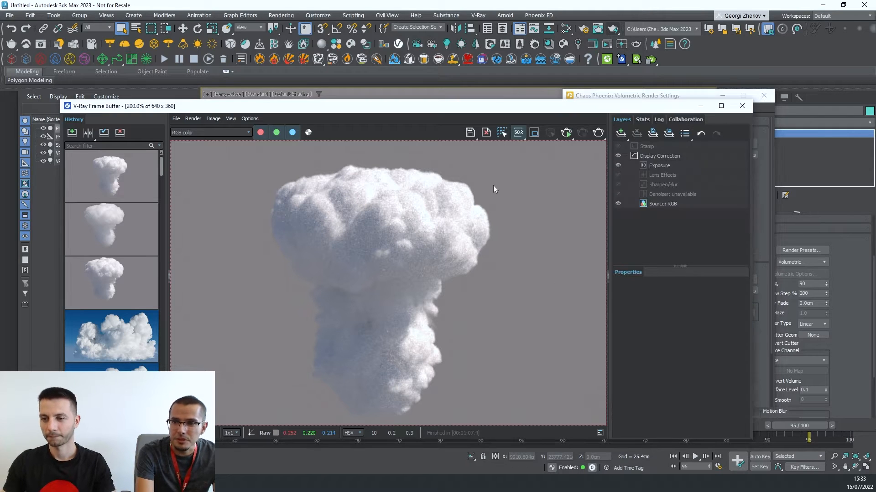
{"action": "left_click", "coordinate": [601, 135]}
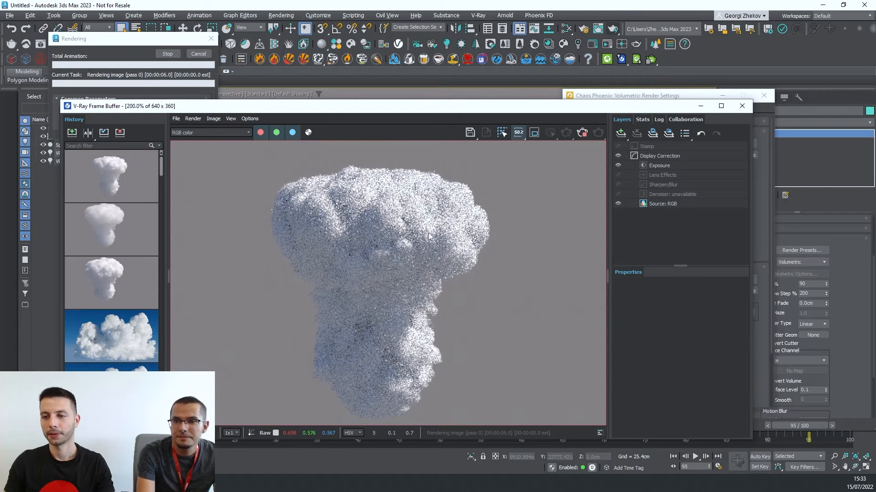
Step: Examine how light scatters on the plume with the negative phase function, in overview and up close
{"action": "scroll", "coordinate": [429, 234], "scroll_direction": "up", "scroll_amount": 1}
{"action": "scroll", "coordinate": [428, 236], "scroll_direction": "down", "scroll_amount": 1}
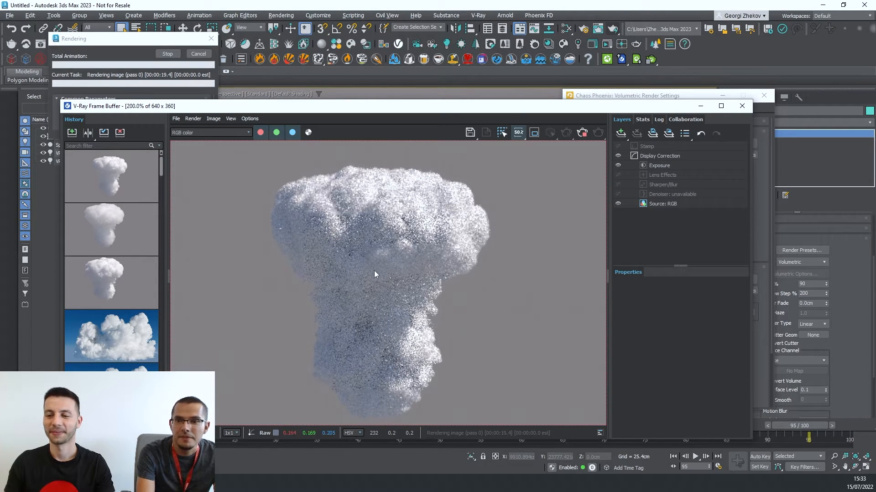
{"action": "scroll", "coordinate": [374, 270], "scroll_direction": "down", "scroll_amount": 2}
{"action": "scroll", "coordinate": [375, 272], "scroll_direction": "up", "scroll_amount": 2}
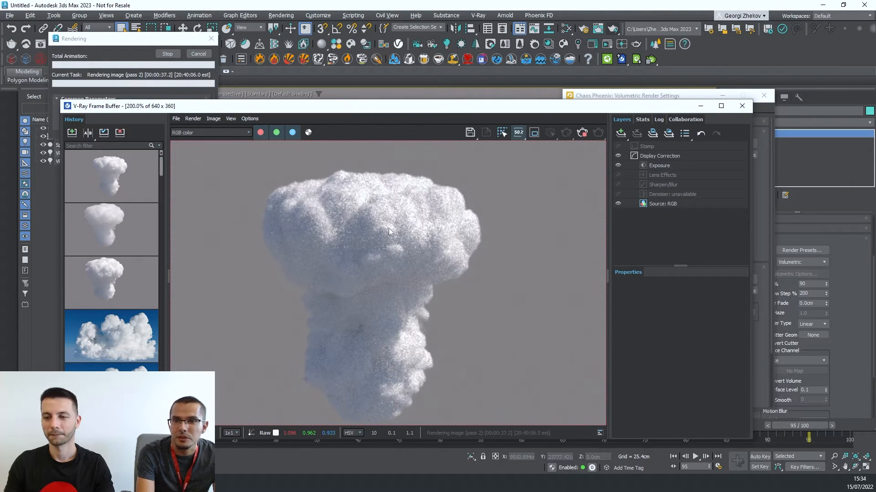
{"action": "scroll", "coordinate": [389, 228], "scroll_direction": "down", "scroll_amount": 2}
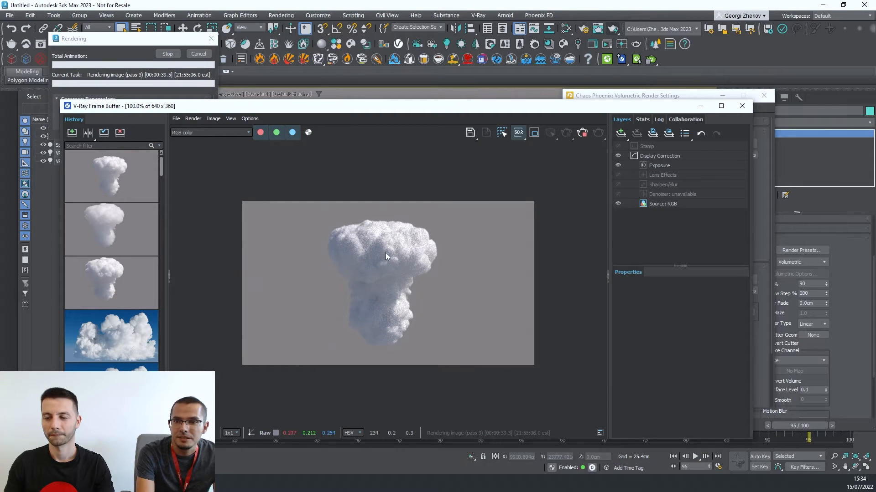
{"action": "scroll", "coordinate": [385, 254], "scroll_direction": "up", "scroll_amount": 1}
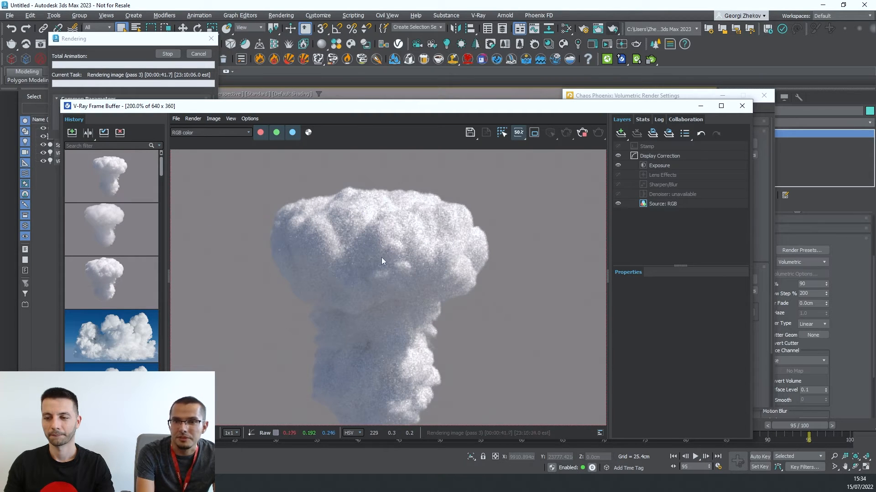
{"action": "scroll", "coordinate": [387, 262], "scroll_direction": "down", "scroll_amount": 1}
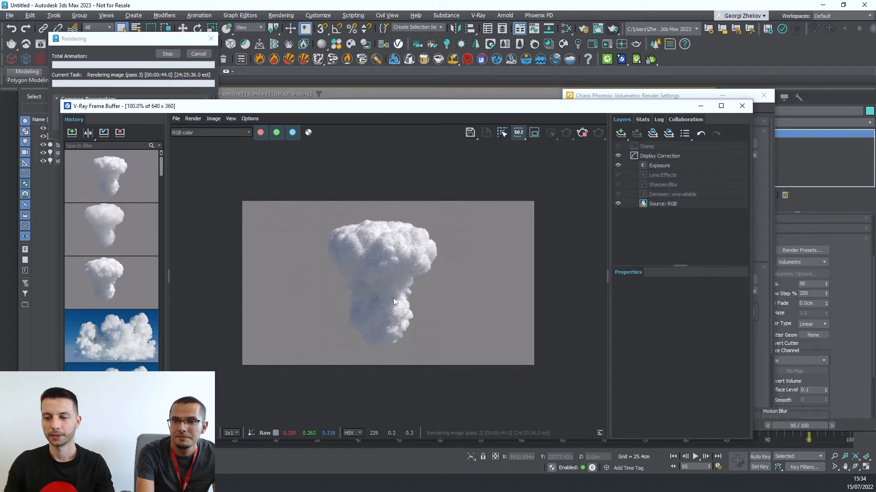
{"action": "scroll", "coordinate": [394, 299], "scroll_direction": "up", "scroll_amount": 1}
{"action": "scroll", "coordinate": [373, 193], "scroll_direction": "up", "scroll_amount": 1}
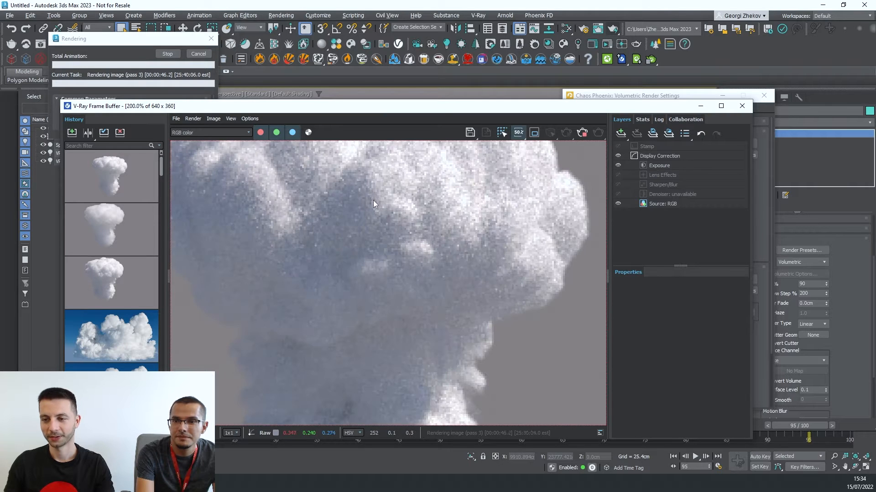
Step: Check the plume in overview and up close as it renders, and save the finished render to the frame buffer history
{"action": "scroll", "coordinate": [370, 195], "scroll_direction": "down", "scroll_amount": 1}
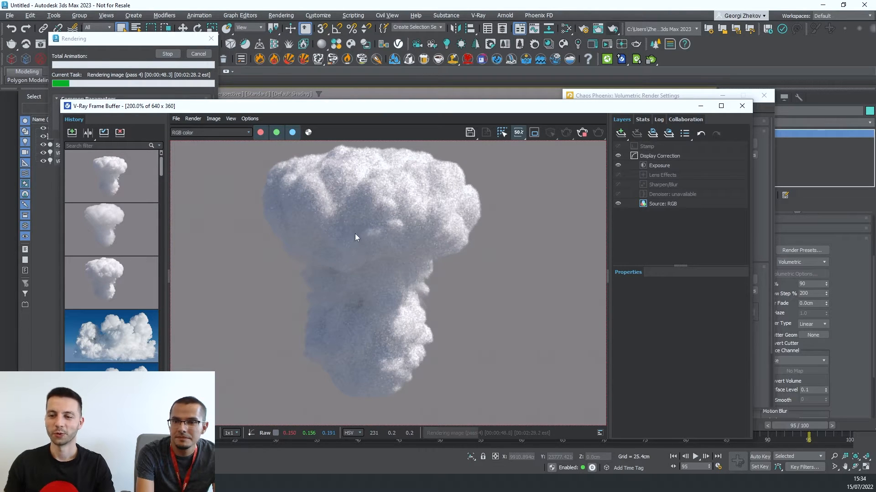
{"action": "scroll", "coordinate": [400, 238], "scroll_direction": "down", "scroll_amount": 1}
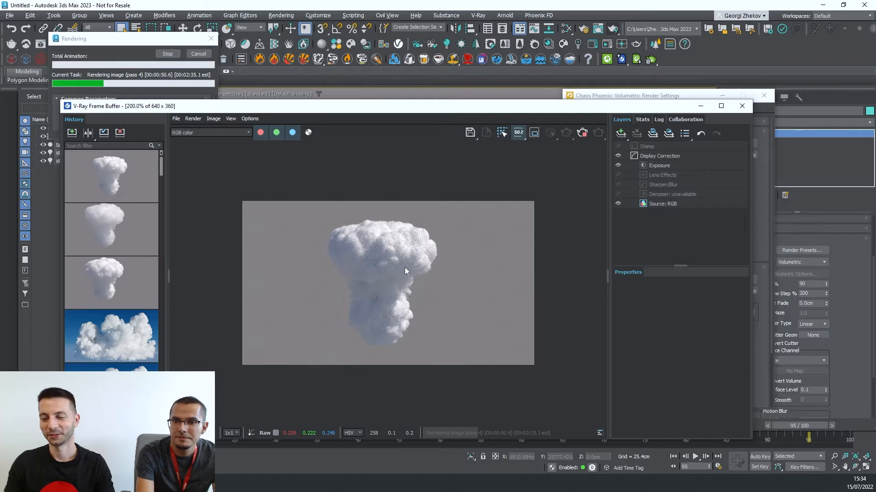
{"action": "scroll", "coordinate": [404, 269], "scroll_direction": "up", "scroll_amount": 1}
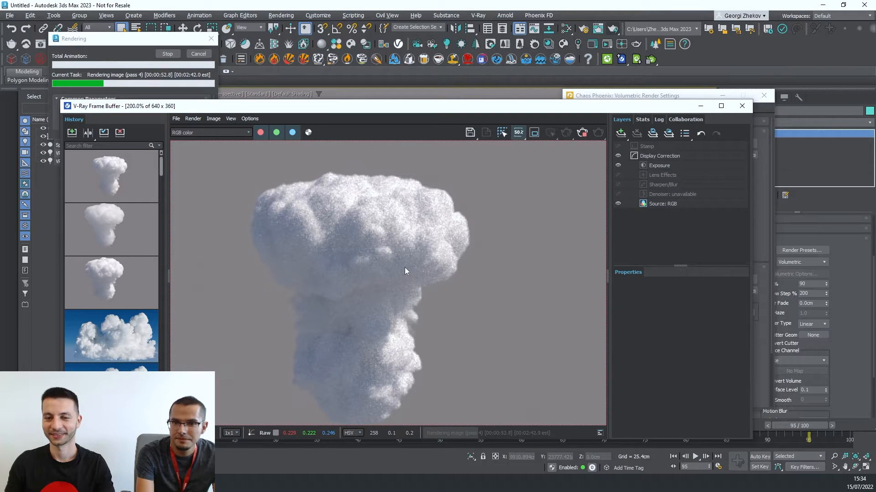
{"action": "left_click", "coordinate": [77, 138]}
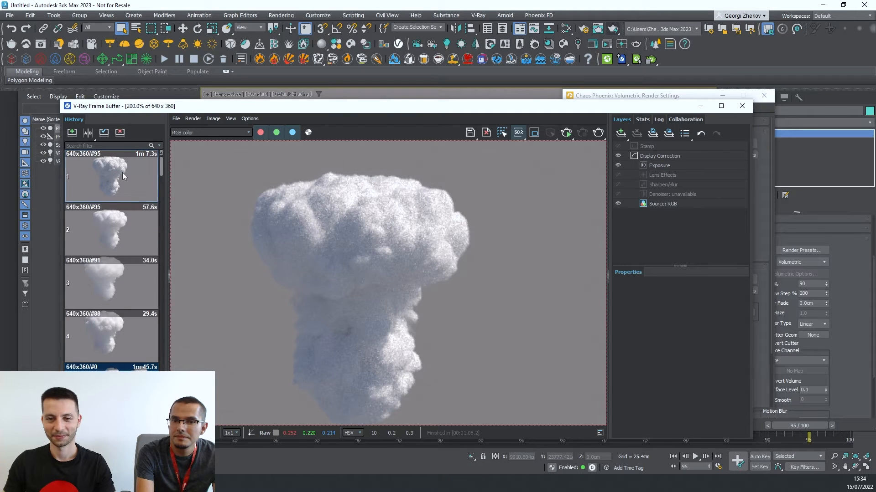
Step: Compare the two latest saved plume renders by loading them alternately from the history, and view the newest at different zooms
{"action": "left_click", "coordinate": [123, 175]}
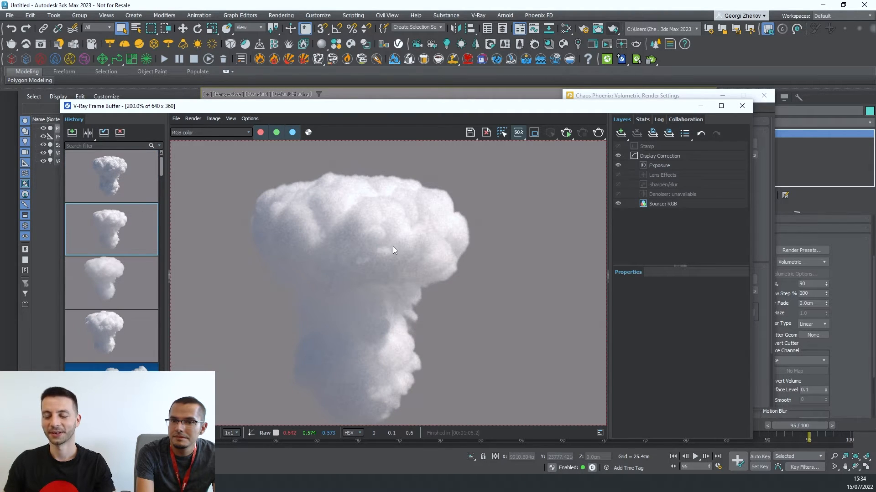
{"action": "key", "text": "Up"}
{"action": "key", "text": "Down"}
{"action": "key", "text": "Up"}
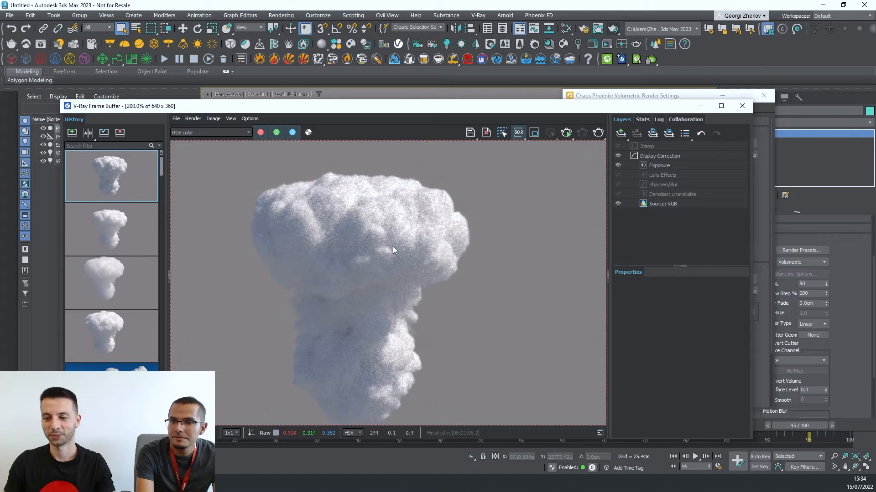
{"action": "key", "text": "Down"}
{"action": "key", "text": "Up"}
{"action": "key", "text": "Down"}
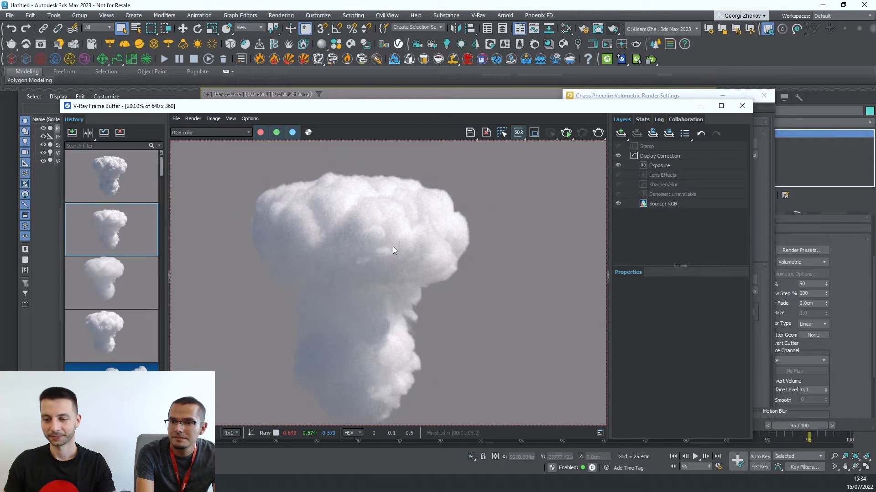
{"action": "key", "text": "Up"}
{"action": "key", "text": "Down"}
{"action": "key", "text": "Up"}
{"action": "scroll", "coordinate": [391, 247], "scroll_direction": "down", "scroll_amount": 2}
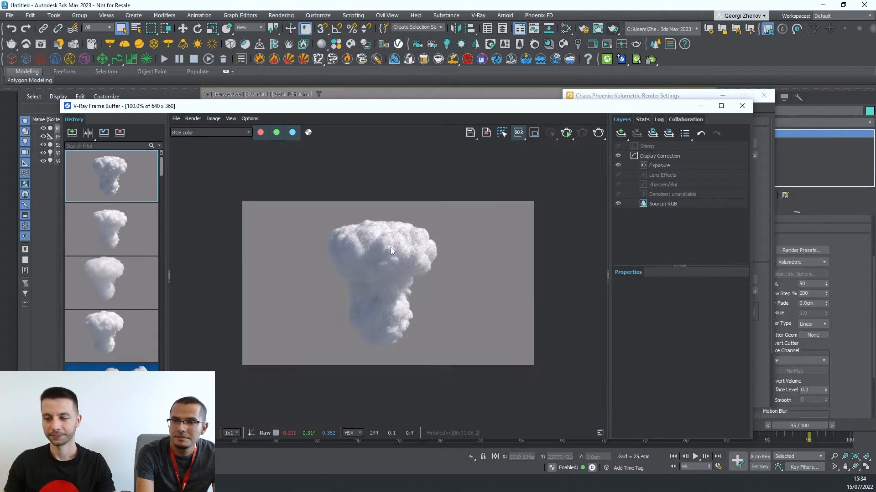
{"action": "scroll", "coordinate": [358, 257], "scroll_direction": "up", "scroll_amount": 2}
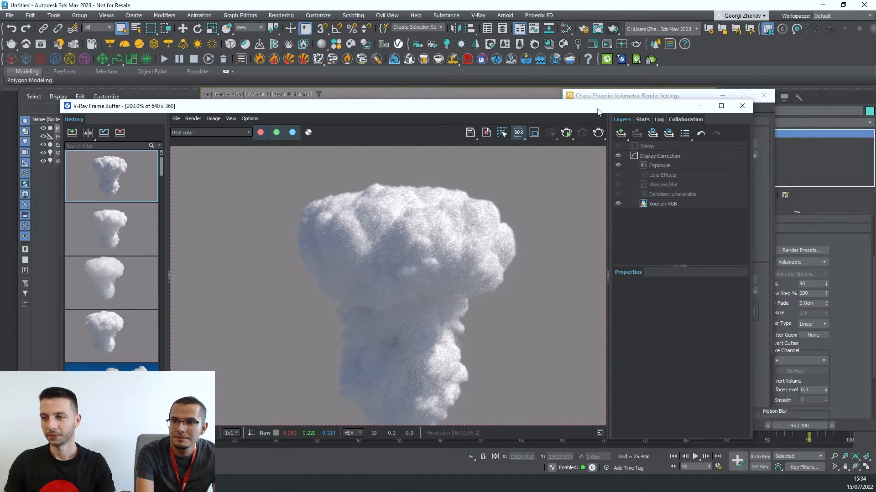
Step: Set the smoke's phase function to 0.75, and close the volumetric render settings and the frame buffer
{"action": "left_click", "coordinate": [618, 95]}
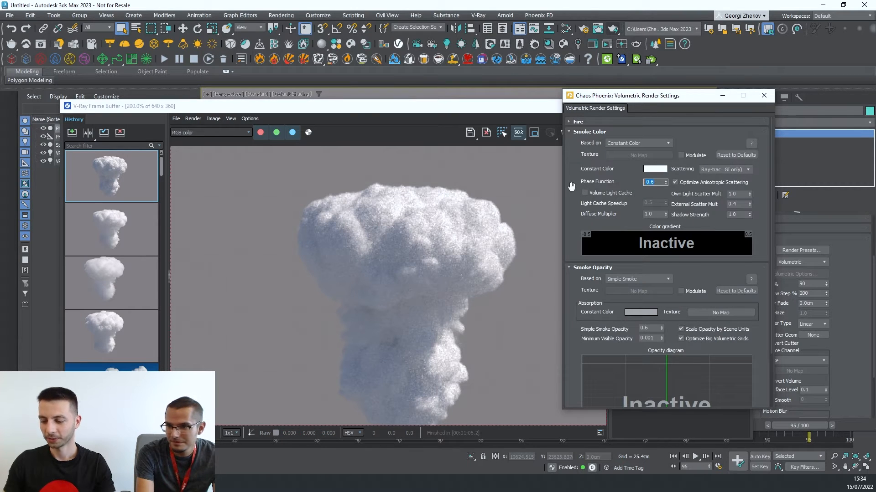
{"action": "type", "text": "0.75"}
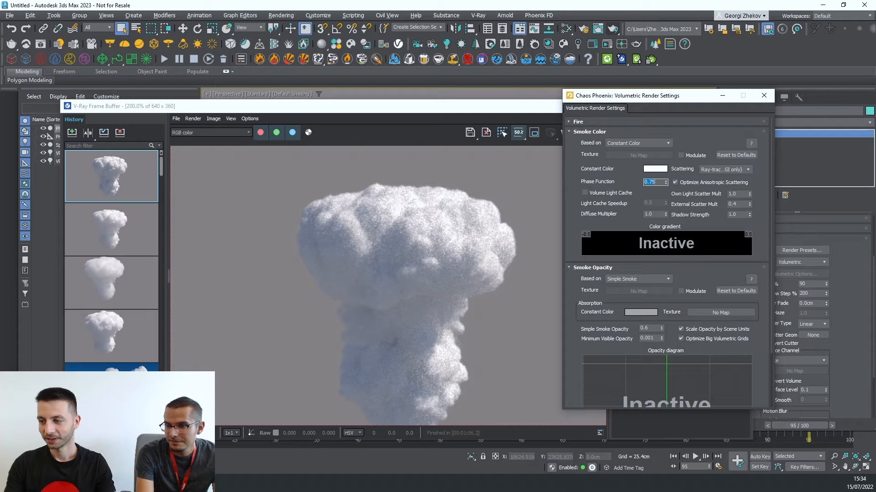
{"action": "left_click", "coordinate": [764, 95]}
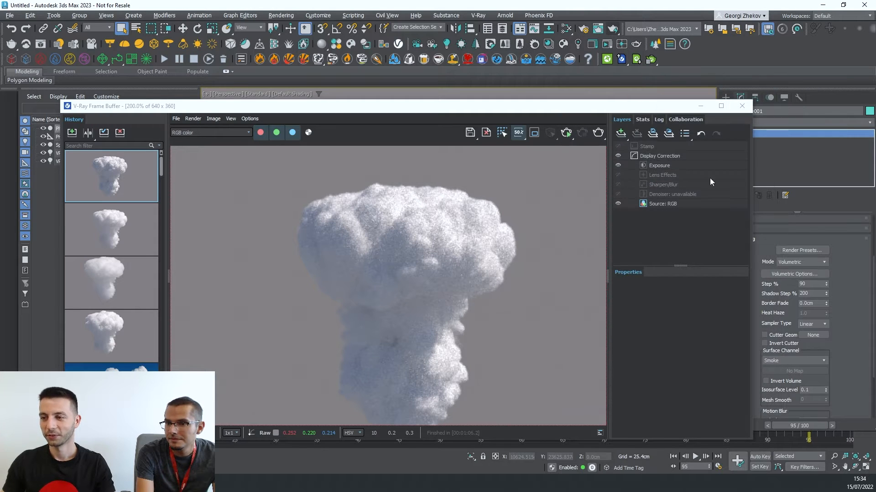
{"action": "left_click", "coordinate": [742, 106]}
Step: Turn on clouds in the settings of the V-Ray sun beside the plume and start a new render
{"action": "middle_click_drag", "start_coordinate": [544, 288], "coordinate": [546, 262]}
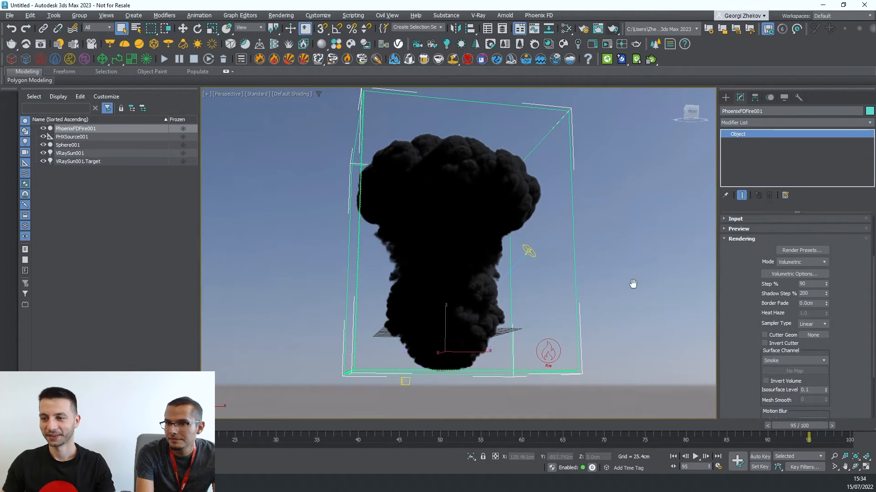
{"action": "middle_click_drag", "start_coordinate": [633, 284], "coordinate": [595, 293], "text": "alt"}
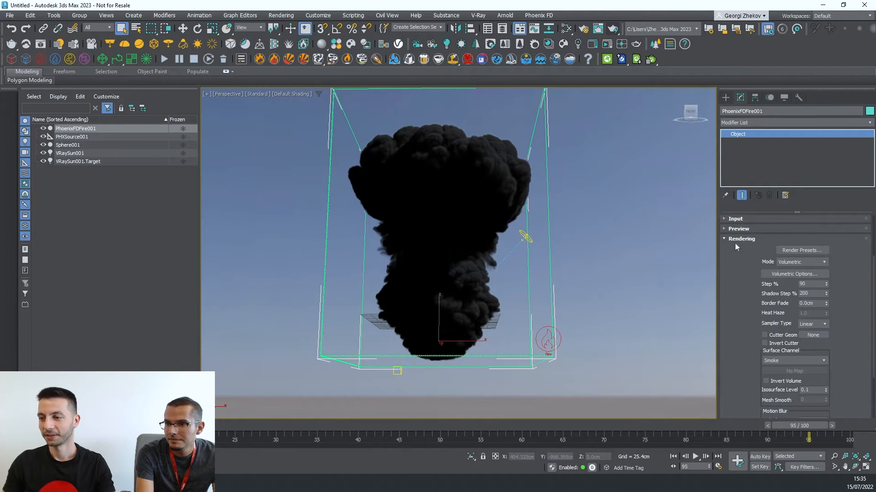
{"action": "left_click", "coordinate": [524, 237]}
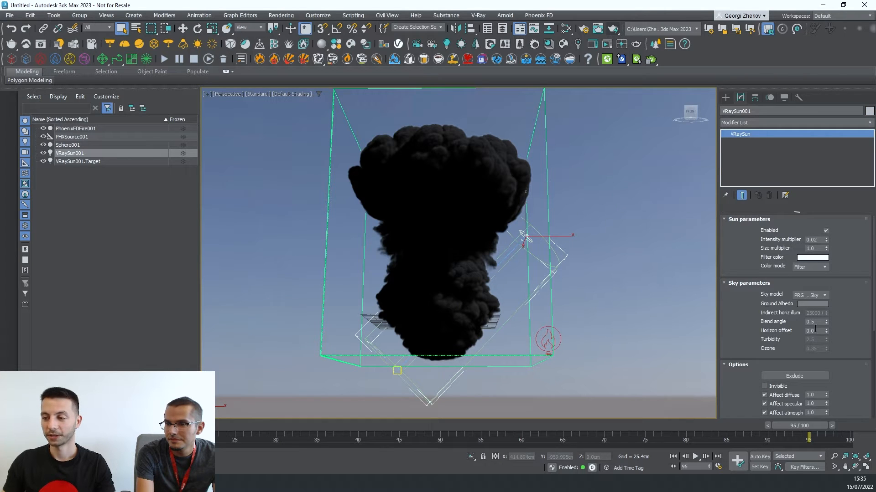
{"action": "scroll", "coordinate": [737, 327], "scroll_direction": "down", "scroll_amount": 1}
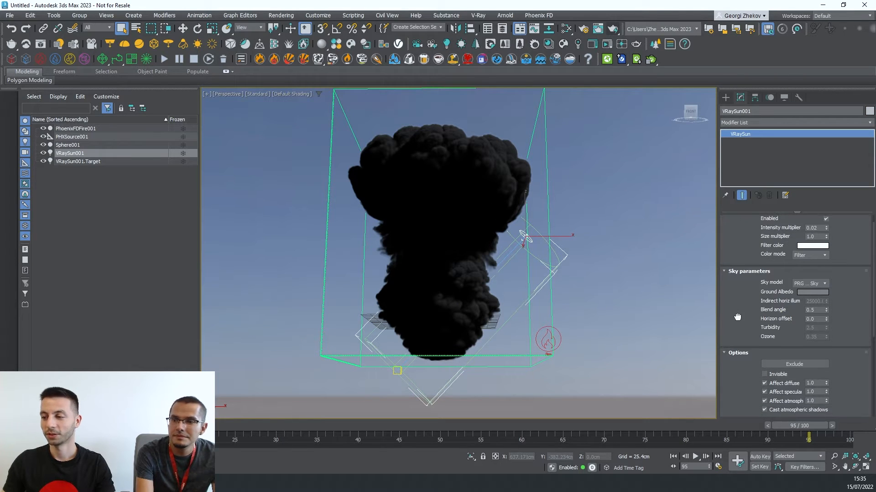
{"action": "scroll", "coordinate": [737, 259], "scroll_direction": "down", "scroll_amount": 5}
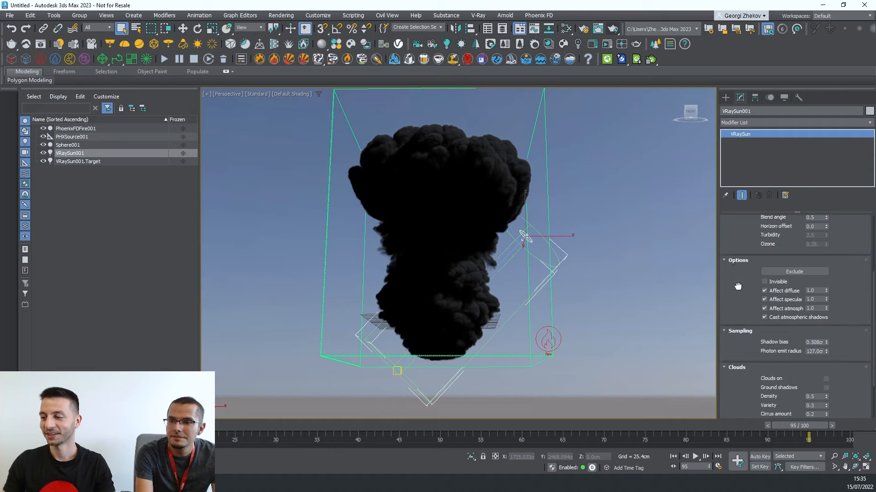
{"action": "scroll", "coordinate": [737, 260], "scroll_direction": "down", "scroll_amount": 1}
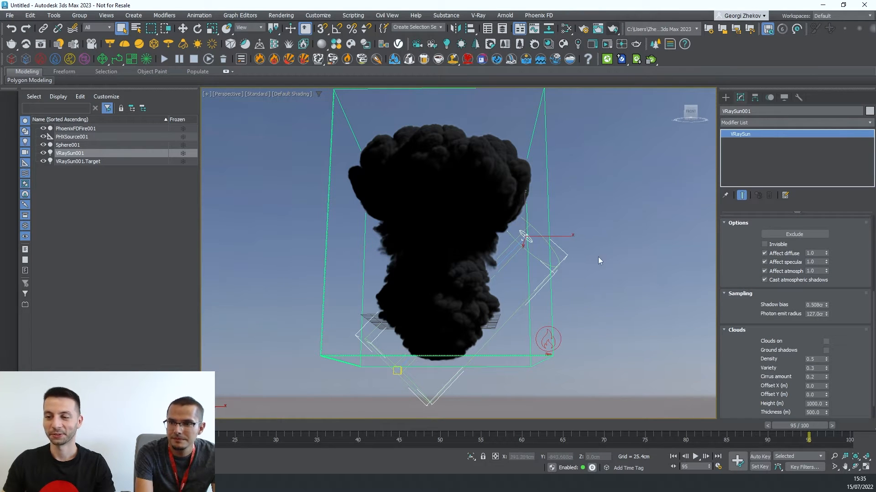
{"action": "scroll", "coordinate": [744, 363], "scroll_direction": "down", "scroll_amount": 2}
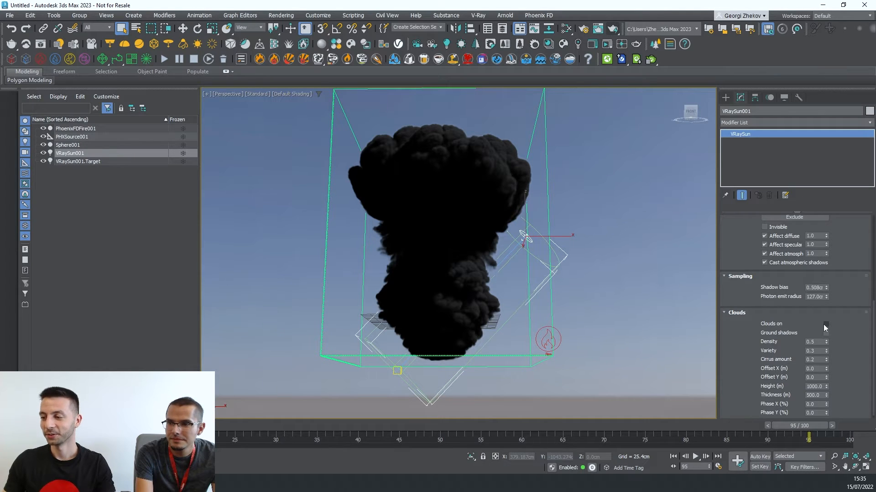
{"action": "scroll", "coordinate": [759, 332], "scroll_direction": "down", "scroll_amount": 1}
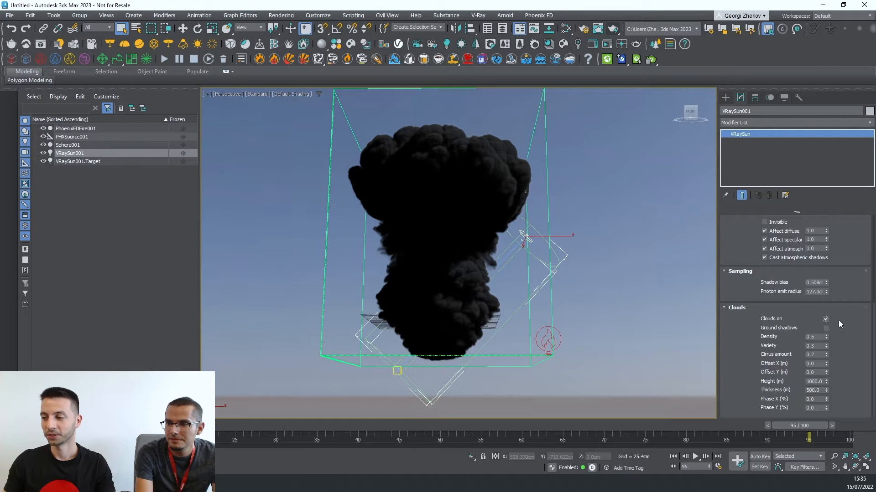
{"action": "left_click", "coordinate": [826, 319]}
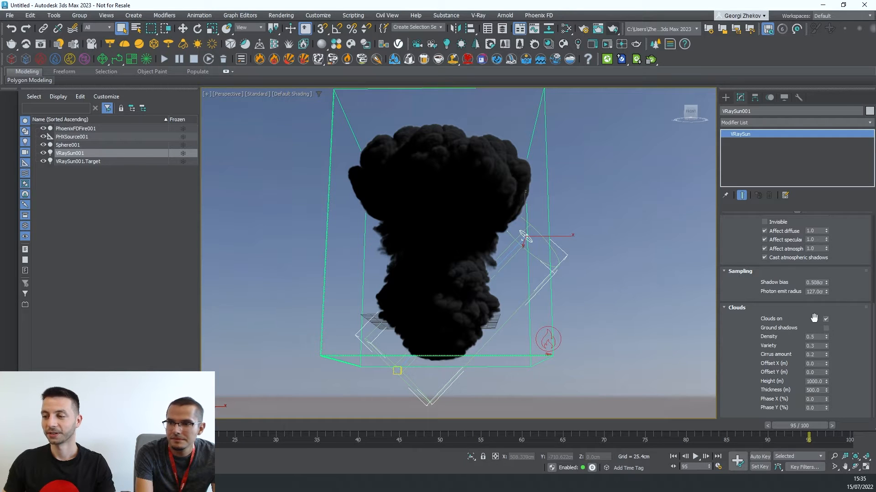
{"action": "left_click", "coordinate": [610, 32]}
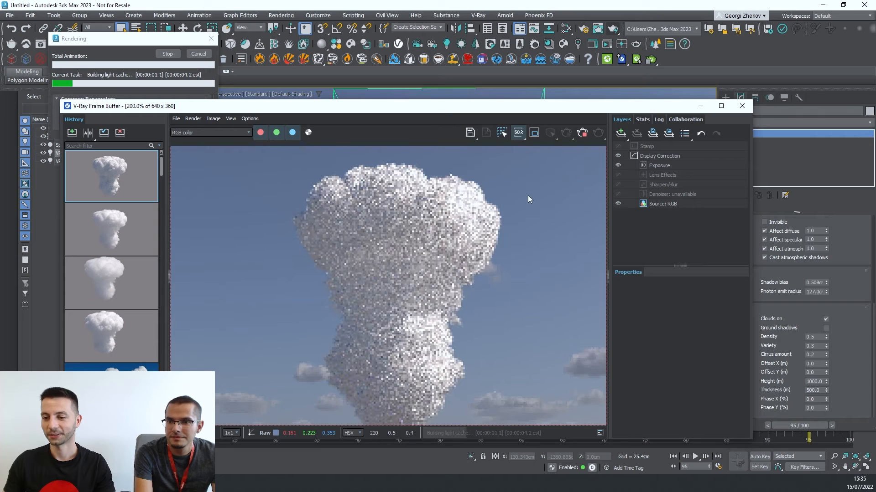
Step: Examine the rendered plume against the cloudy sky in overview and up close, and stop the render
{"action": "scroll", "coordinate": [431, 337], "scroll_direction": "down", "scroll_amount": 2}
{"action": "scroll", "coordinate": [500, 324], "scroll_direction": "up", "scroll_amount": 2}
{"action": "scroll", "coordinate": [478, 320], "scroll_direction": "down", "scroll_amount": 2}
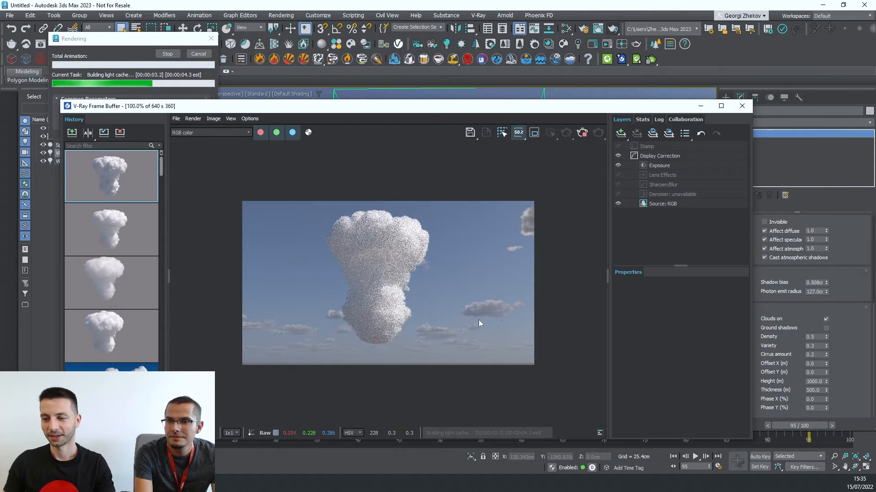
{"action": "scroll", "coordinate": [419, 333], "scroll_direction": "up", "scroll_amount": 2}
{"action": "scroll", "coordinate": [420, 333], "scroll_direction": "down", "scroll_amount": 2}
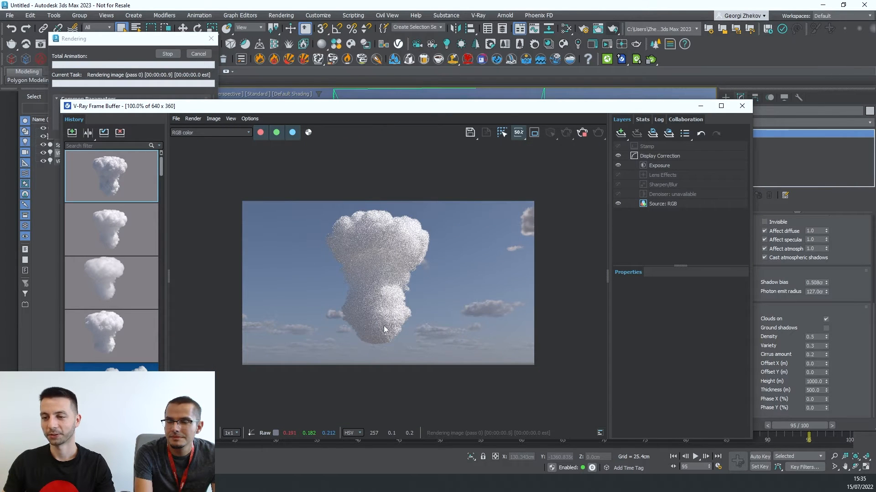
{"action": "scroll", "coordinate": [384, 326], "scroll_direction": "up", "scroll_amount": 2}
{"action": "scroll", "coordinate": [384, 325], "scroll_direction": "down", "scroll_amount": 2}
{"action": "scroll", "coordinate": [372, 269], "scroll_direction": "up", "scroll_amount": 2}
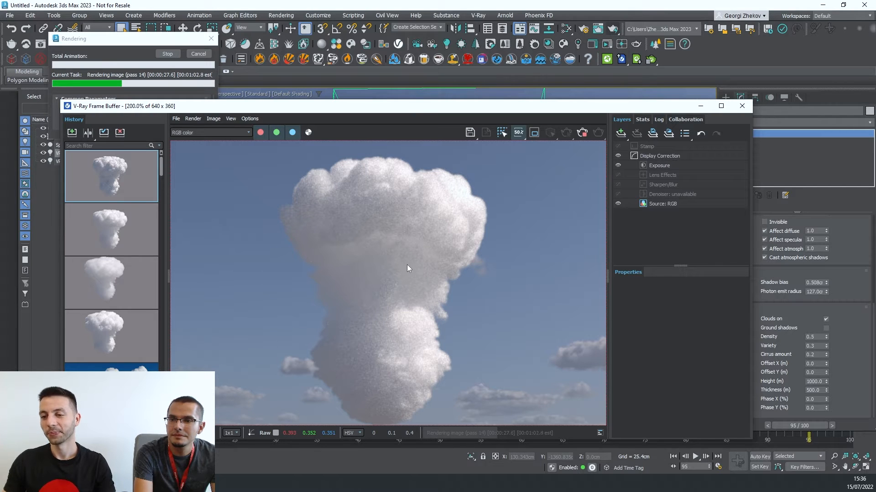
{"action": "scroll", "coordinate": [407, 267], "scroll_direction": "down", "scroll_amount": 1}
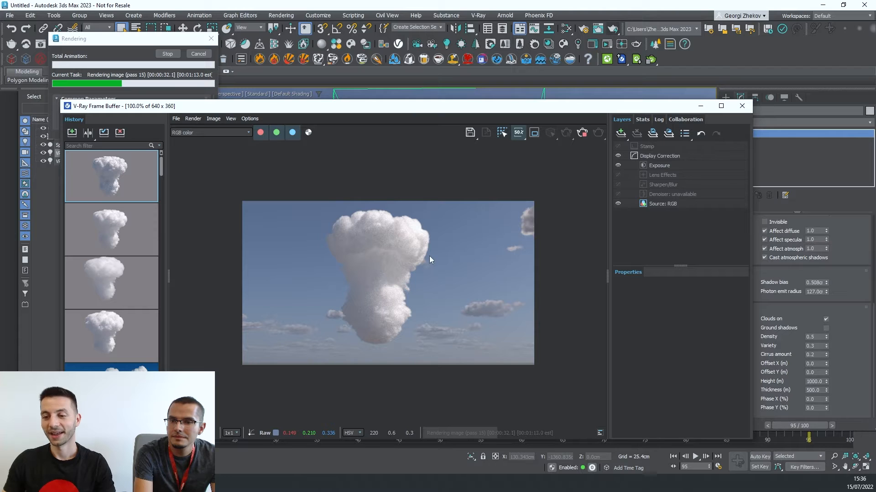
{"action": "scroll", "coordinate": [393, 250], "scroll_direction": "up", "scroll_amount": 1}
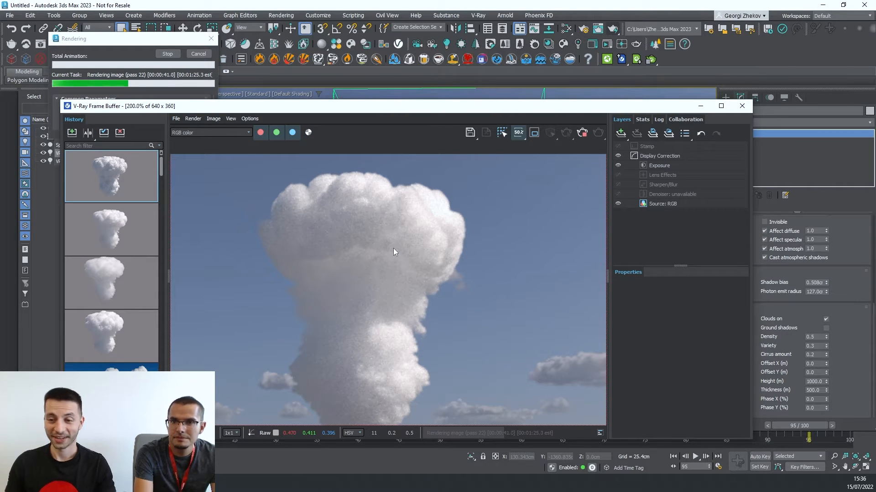
{"action": "left_click", "coordinate": [581, 136]}
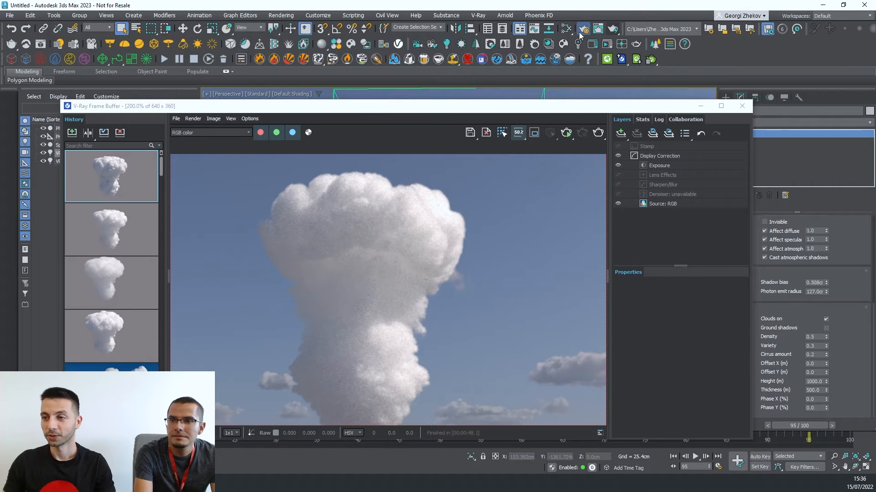
Step: Add the VRayCryptomatte, VRayNormals and VRayVelocity render elements in the render setup and start a new render
{"action": "key", "text": "F10"}
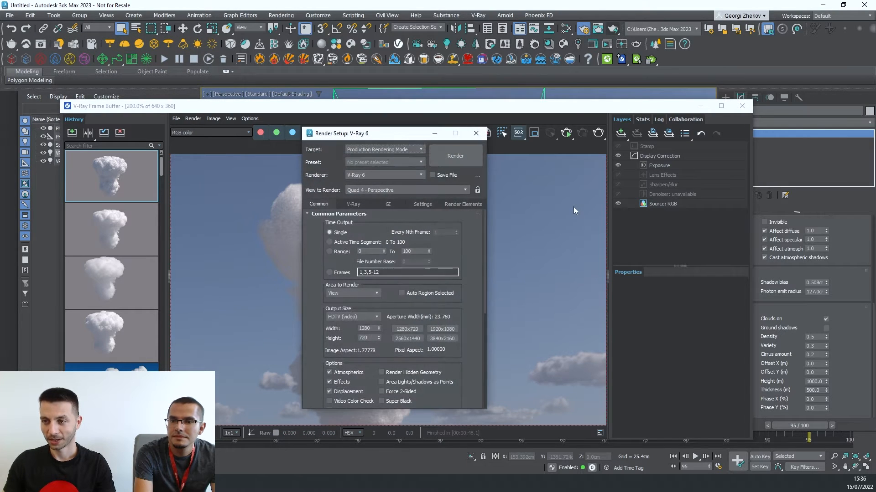
{"action": "left_click", "coordinate": [462, 204]}
{"action": "left_click", "coordinate": [343, 235]}
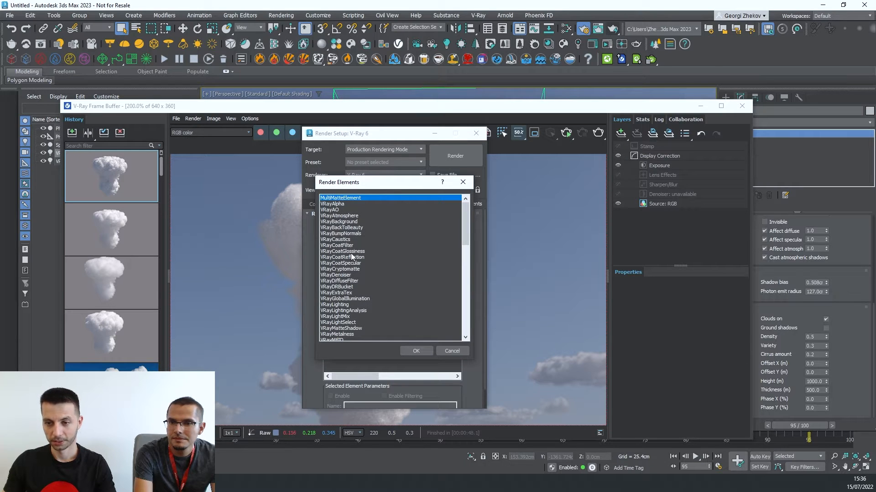
{"action": "left_click", "coordinate": [354, 269]}
{"action": "scroll", "coordinate": [379, 272], "scroll_direction": "down", "scroll_amount": 4}
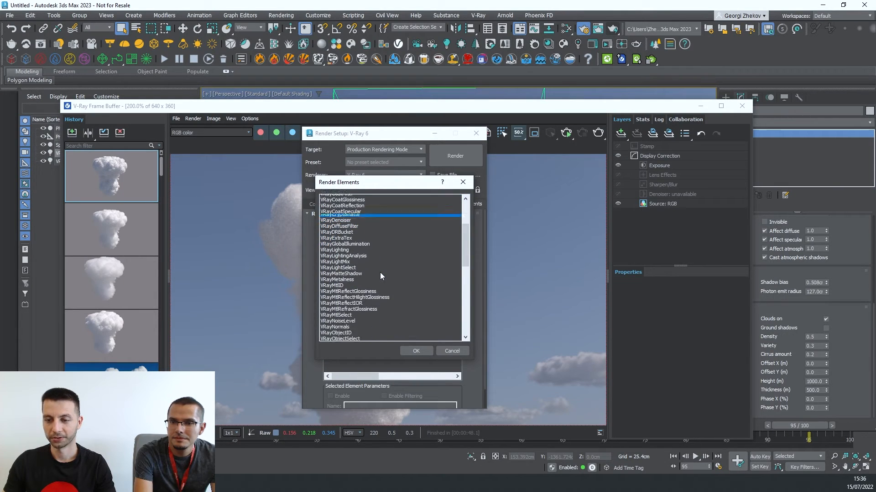
{"action": "scroll", "coordinate": [378, 275], "scroll_direction": "down", "scroll_amount": 2}
{"action": "left_click", "coordinate": [343, 275]}
{"action": "scroll", "coordinate": [373, 278], "scroll_direction": "down", "scroll_amount": 8}
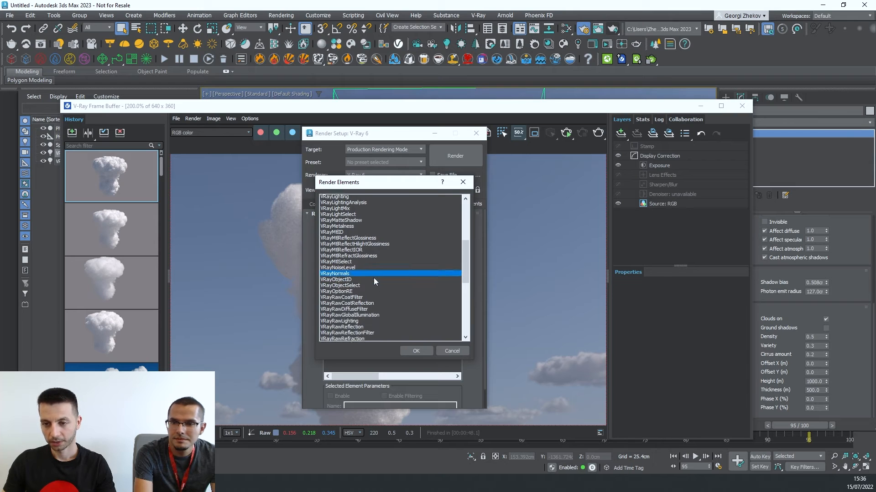
{"action": "scroll", "coordinate": [366, 279], "scroll_direction": "down", "scroll_amount": 2}
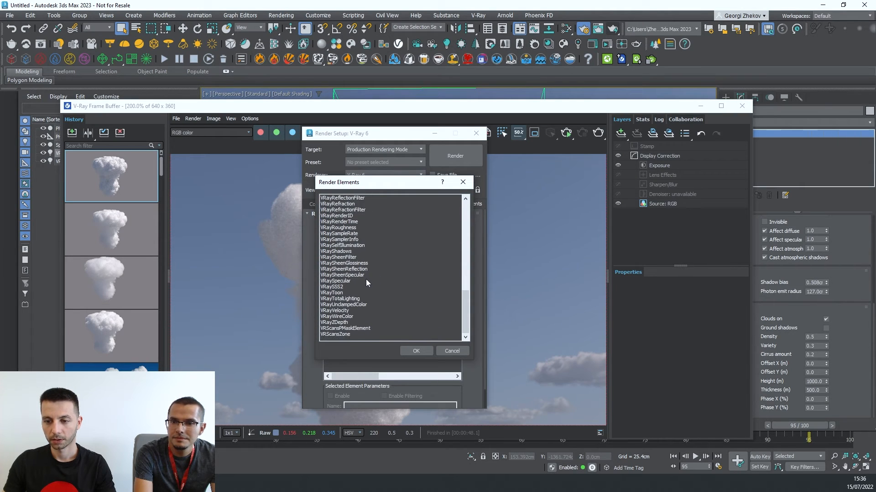
{"action": "left_click", "coordinate": [340, 311]}
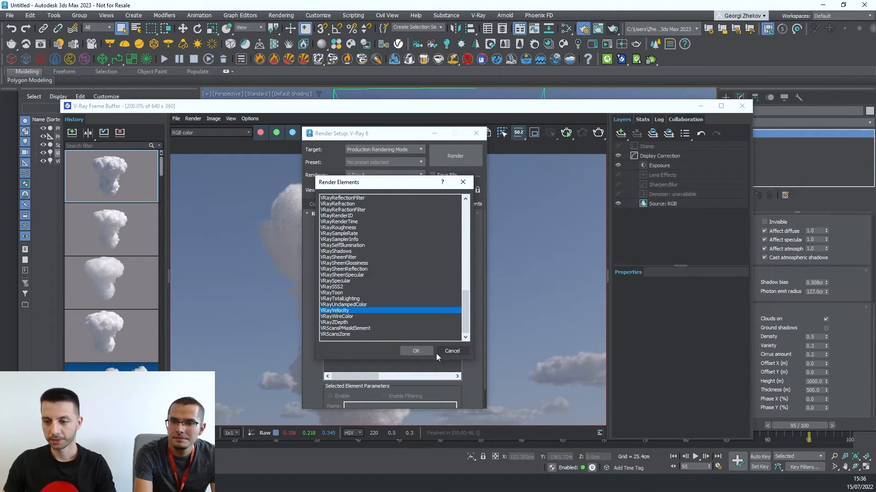
{"action": "left_click", "coordinate": [417, 351]}
{"action": "left_click", "coordinate": [465, 162]}
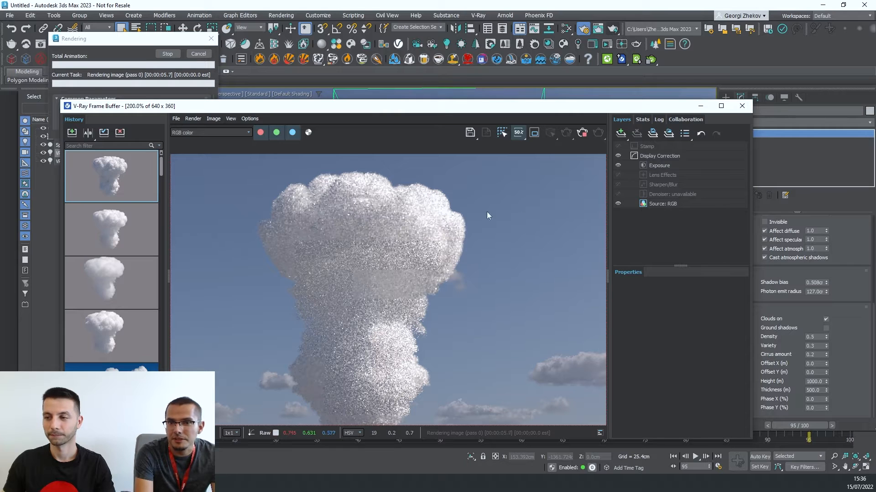
{"action": "left_click", "coordinate": [621, 133]}
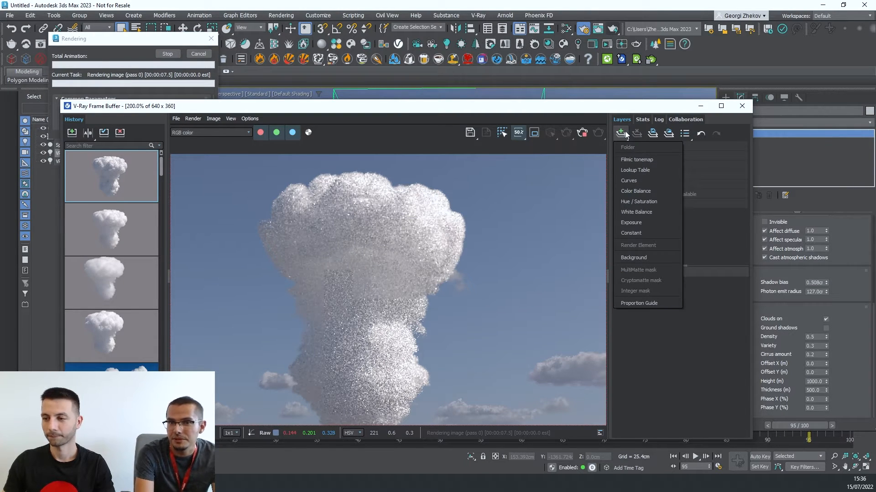
{"action": "left_click", "coordinate": [625, 134]}
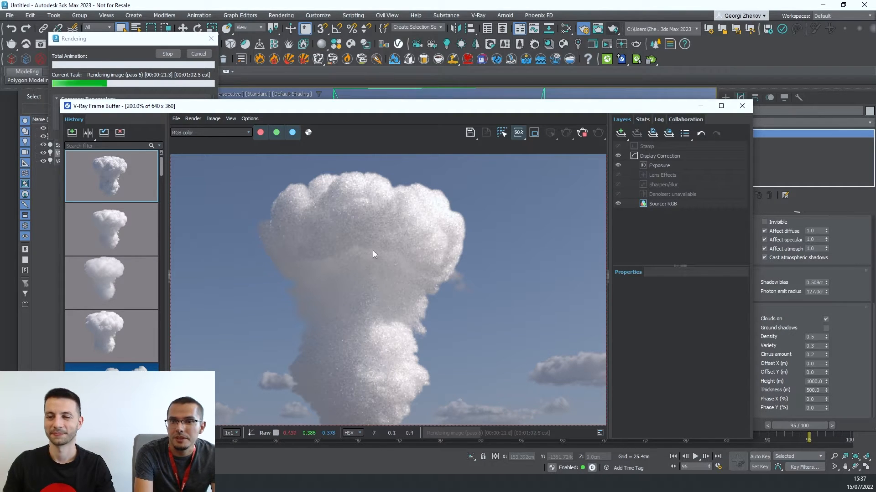
{"action": "left_click", "coordinate": [619, 134]}
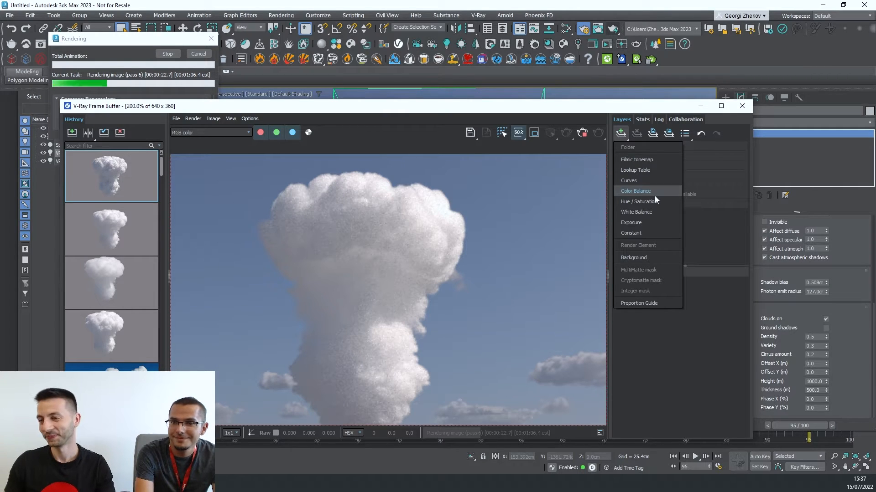
Step: Examine the MultiMatteElement and VRayCryptomatte render elements of the running render
{"action": "left_click", "coordinate": [225, 134]}
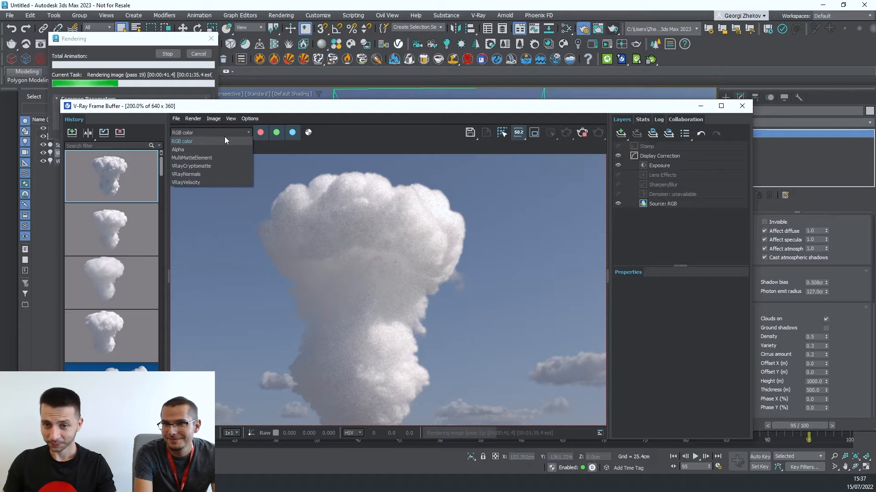
{"action": "left_click", "coordinate": [217, 158]}
{"action": "left_click", "coordinate": [217, 134]}
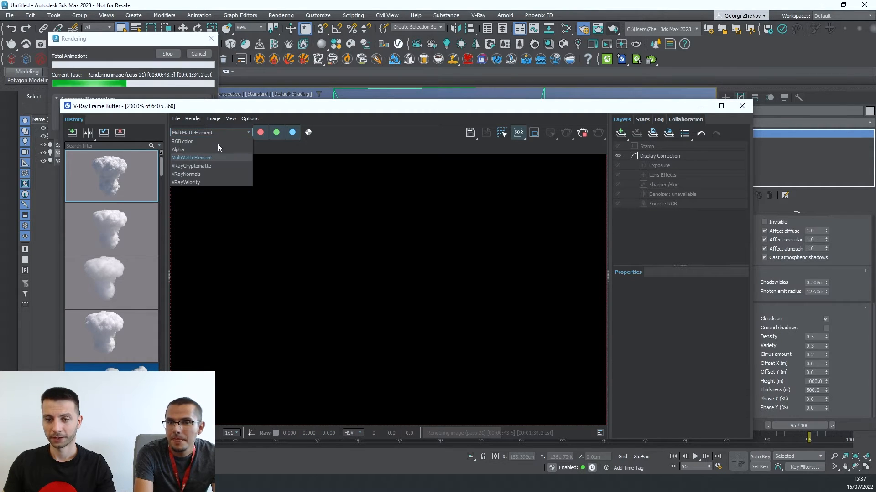
{"action": "left_click", "coordinate": [214, 165]}
{"action": "left_click", "coordinate": [220, 133]}
{"action": "left_click", "coordinate": [214, 158]}
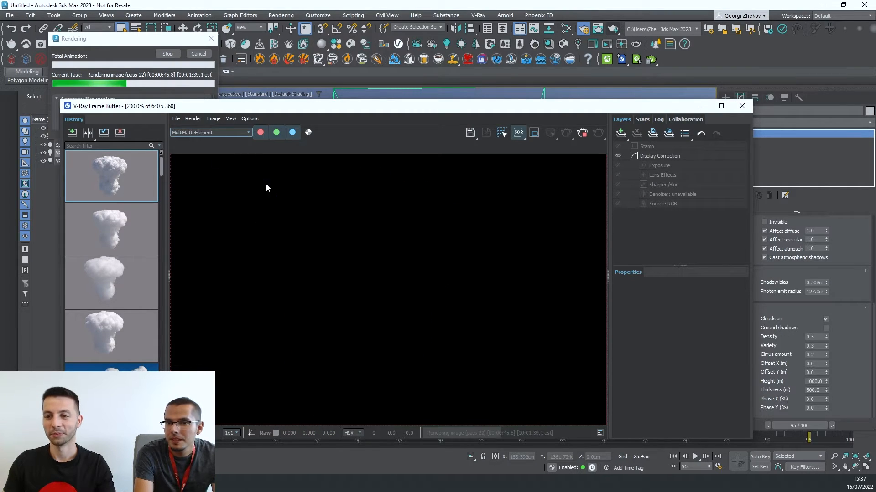
Step: Examine the VRayNormals and VRayVelocity render elements, and return to the RGB color channel
{"action": "left_click", "coordinate": [220, 133]}
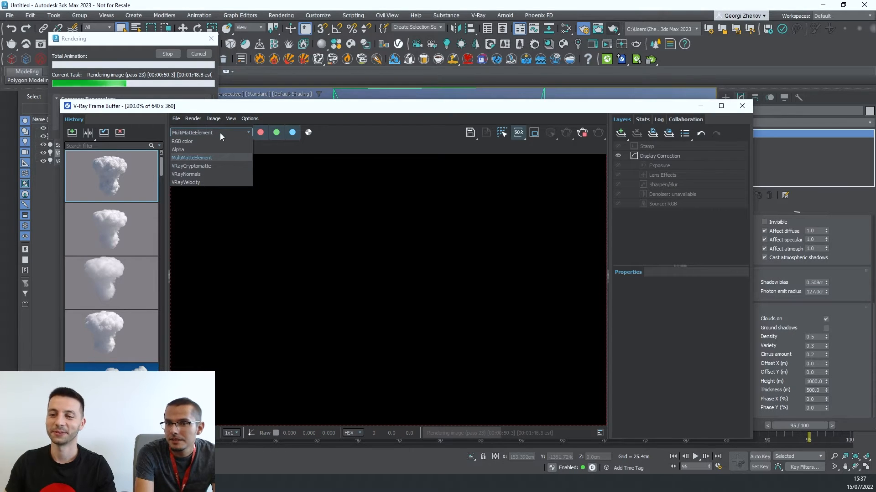
{"action": "left_click", "coordinate": [209, 174]}
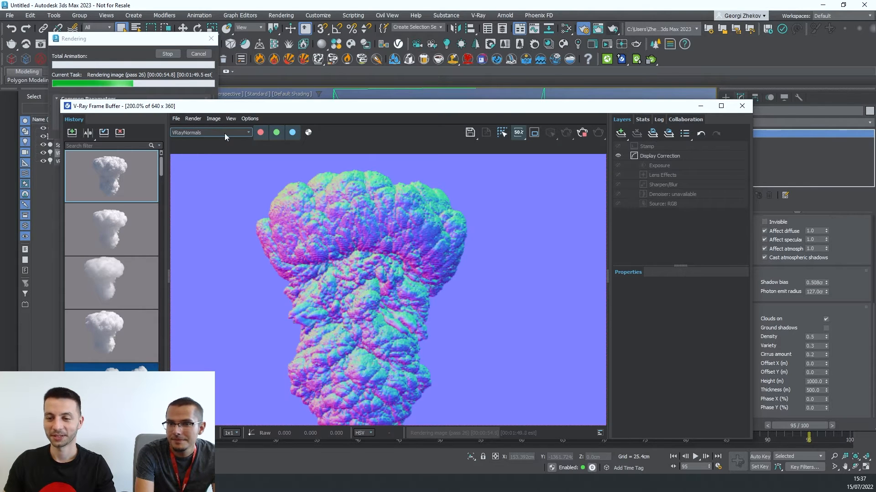
{"action": "left_click", "coordinate": [224, 133]}
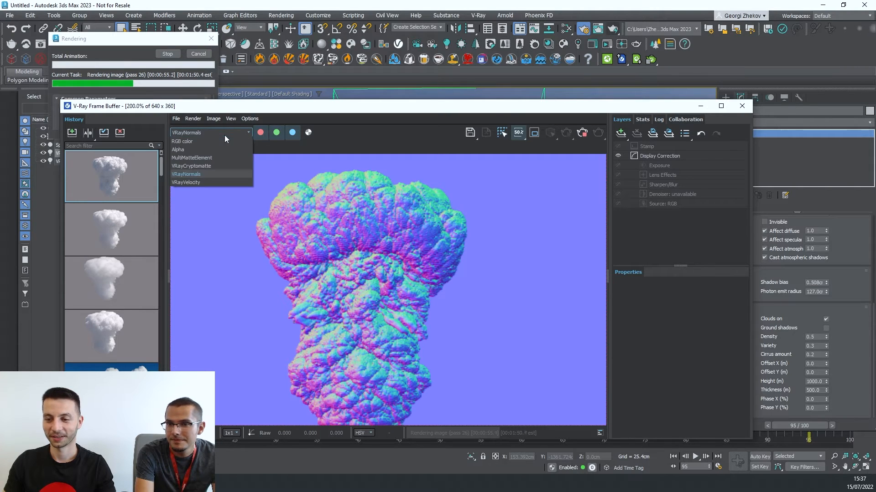
{"action": "left_click", "coordinate": [221, 181]}
{"action": "scroll", "coordinate": [325, 259], "scroll_direction": "up", "scroll_amount": 2}
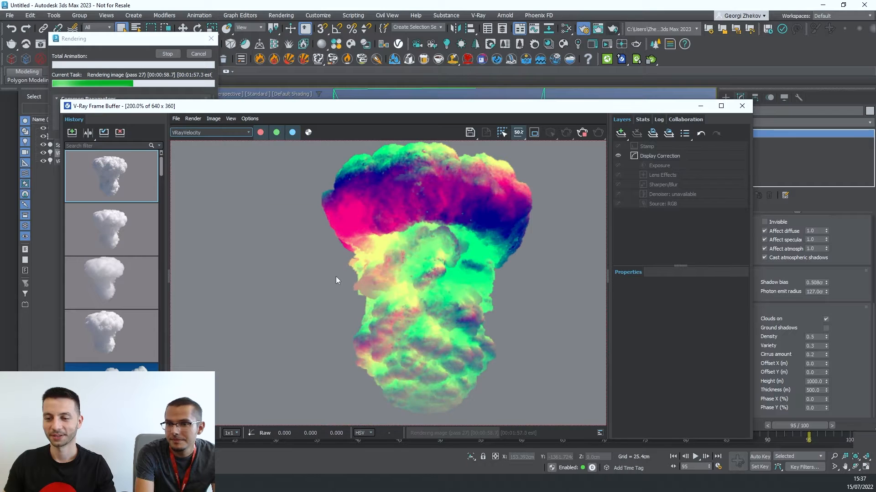
{"action": "left_click", "coordinate": [206, 133]}
{"action": "left_click", "coordinate": [201, 143]}
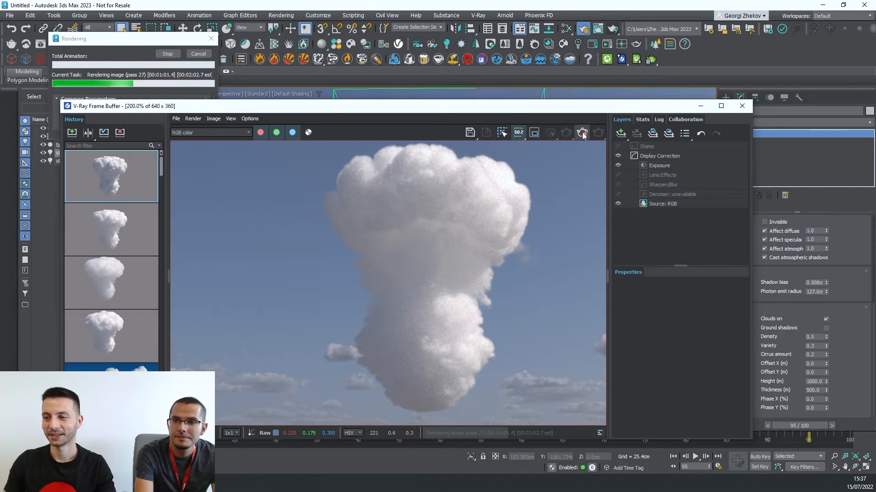
Step: Stop the render, assign a G-Buffer object ID to PhoenixFDFire001 in its object properties, and start a new render
{"action": "left_click_drag", "start_coordinate": [507, 112], "coordinate": [508, 274]}
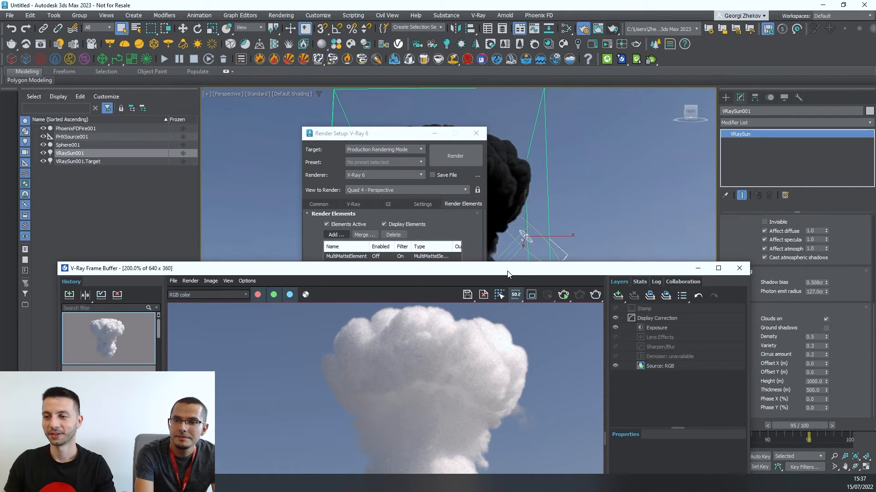
{"action": "right_click", "coordinate": [545, 202]}
{"action": "left_click", "coordinate": [92, 127]}
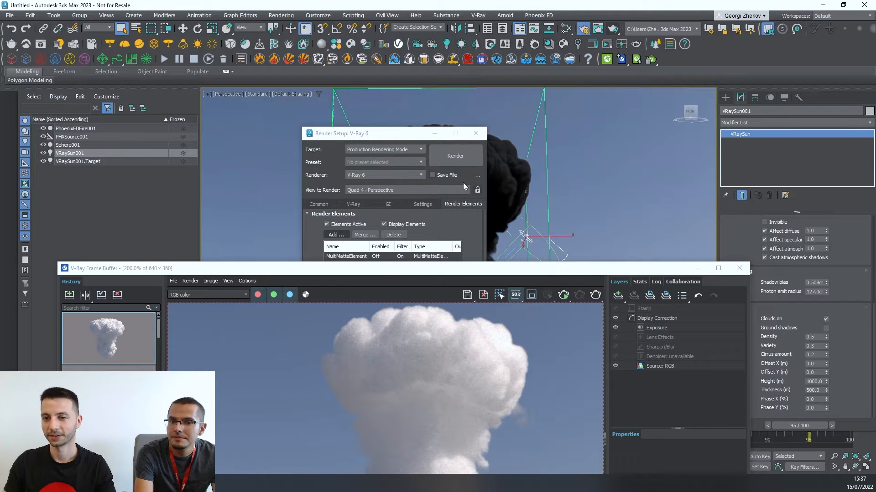
{"action": "left_click", "coordinate": [73, 129]}
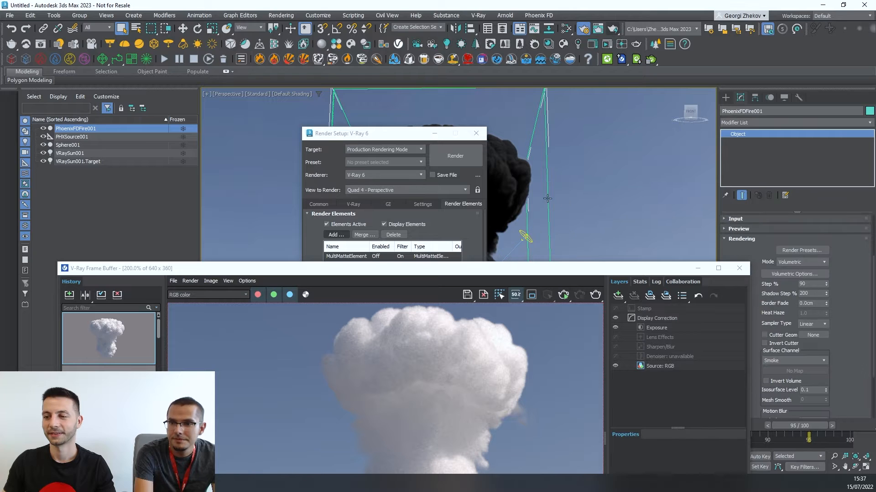
{"action": "right_click", "coordinate": [546, 197]}
{"action": "left_click", "coordinate": [573, 283]}
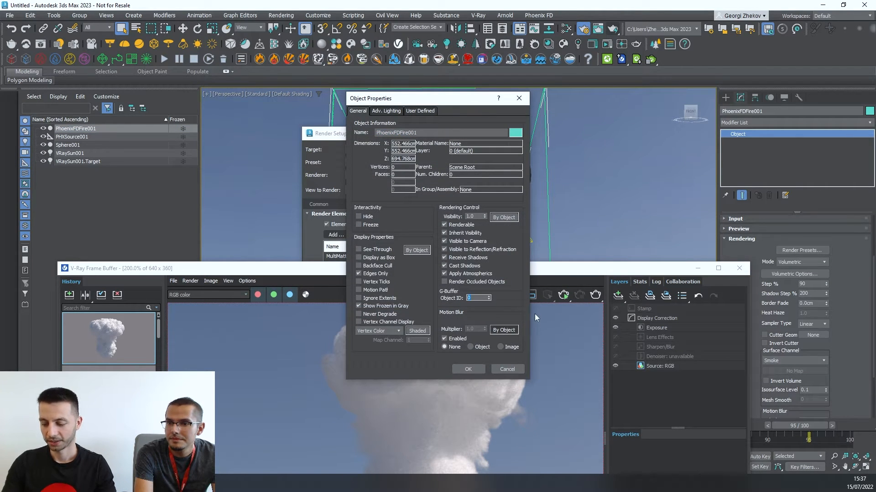
{"action": "left_click", "coordinate": [469, 369]}
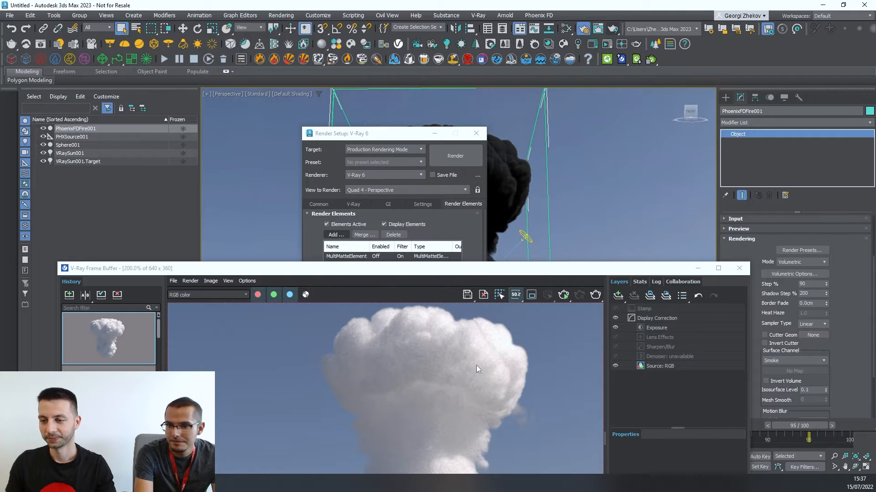
{"action": "left_click_drag", "start_coordinate": [478, 272], "coordinate": [488, 136]}
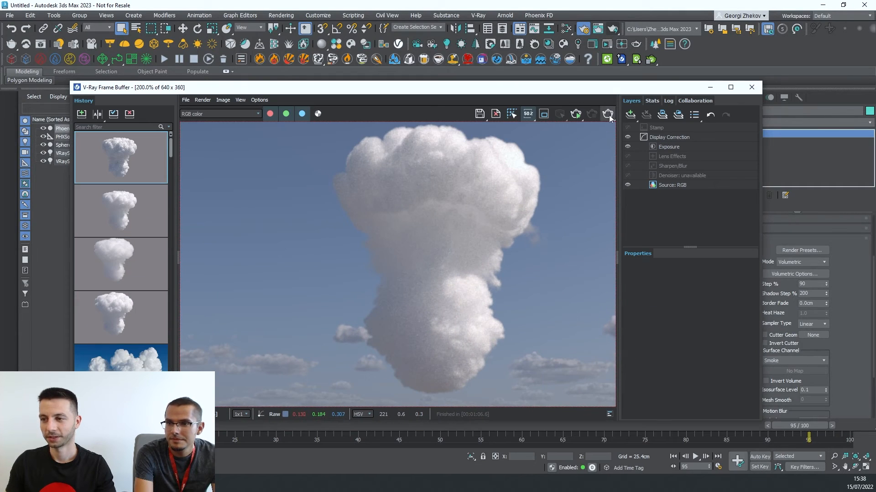
{"action": "left_click", "coordinate": [607, 114]}
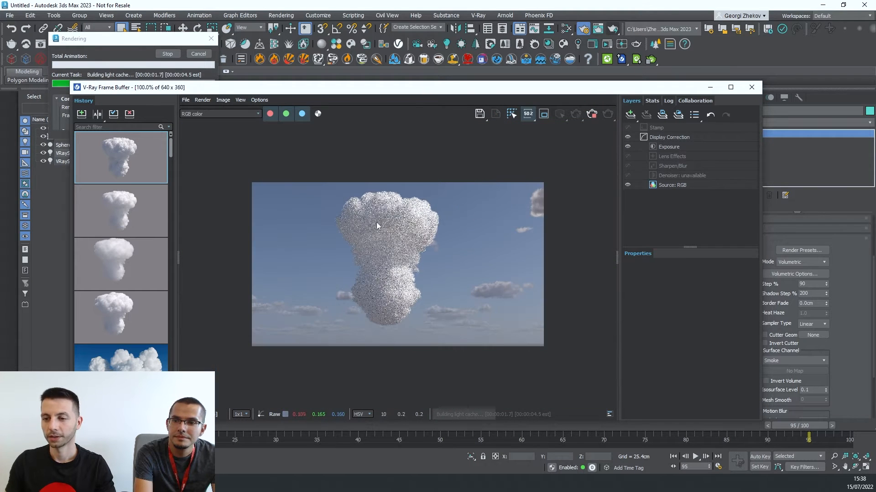
Step: Add a Color Balance correction layer with a MultiMatte mask using red, and check the mask in a temporary preview
{"action": "left_click", "coordinate": [631, 114]}
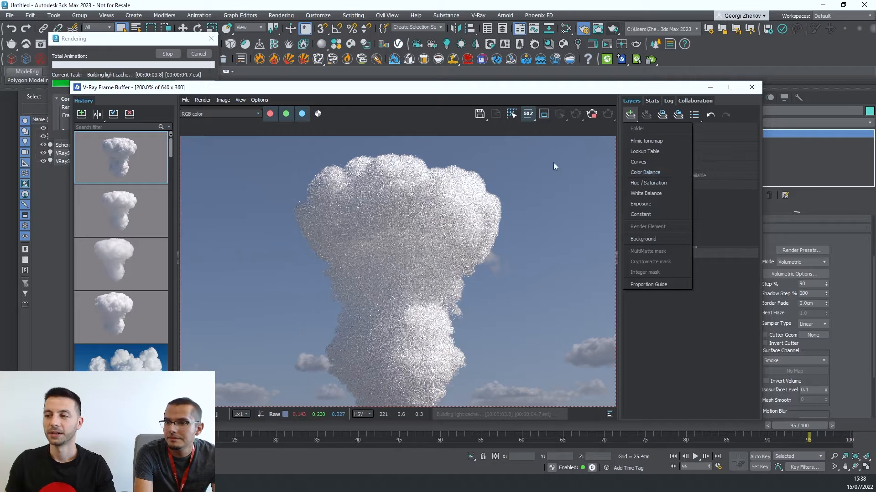
{"action": "left_click", "coordinate": [644, 172]}
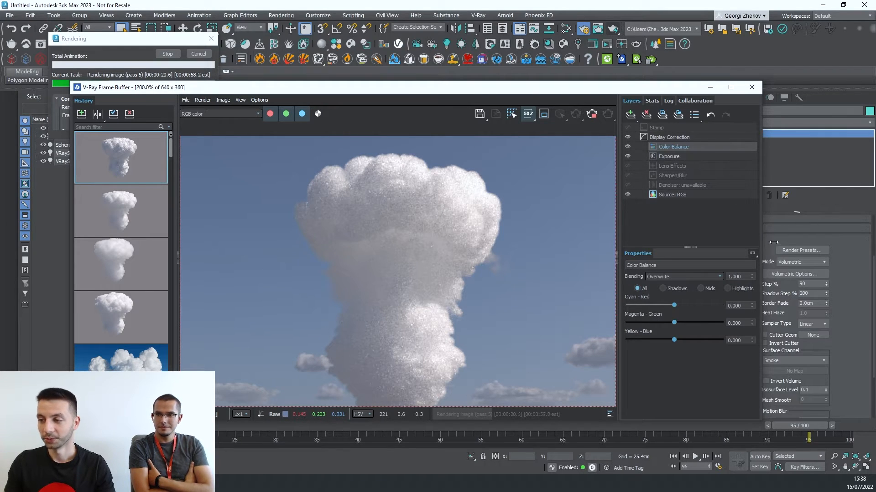
{"action": "left_click", "coordinate": [753, 255]}
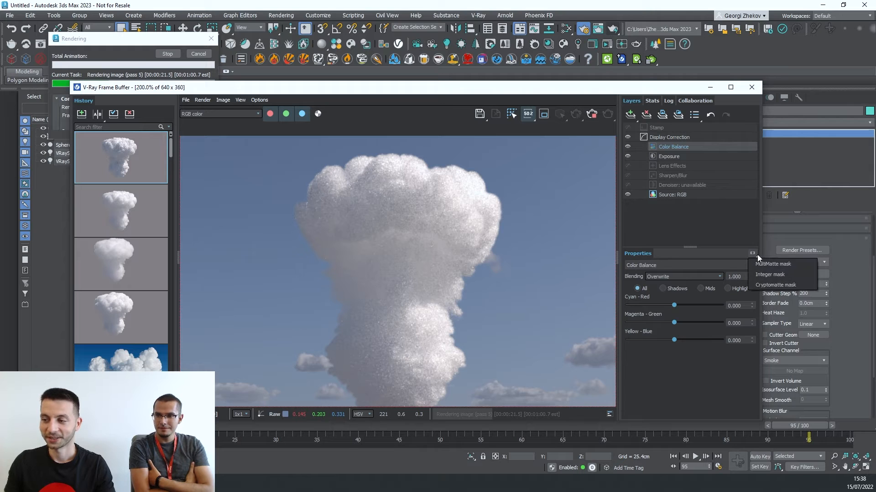
{"action": "left_click", "coordinate": [781, 265]}
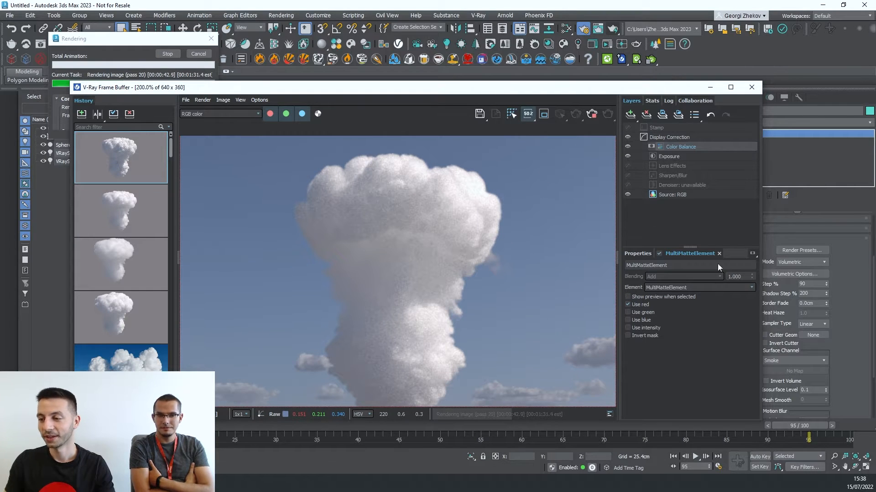
{"action": "left_click", "coordinate": [635, 297]}
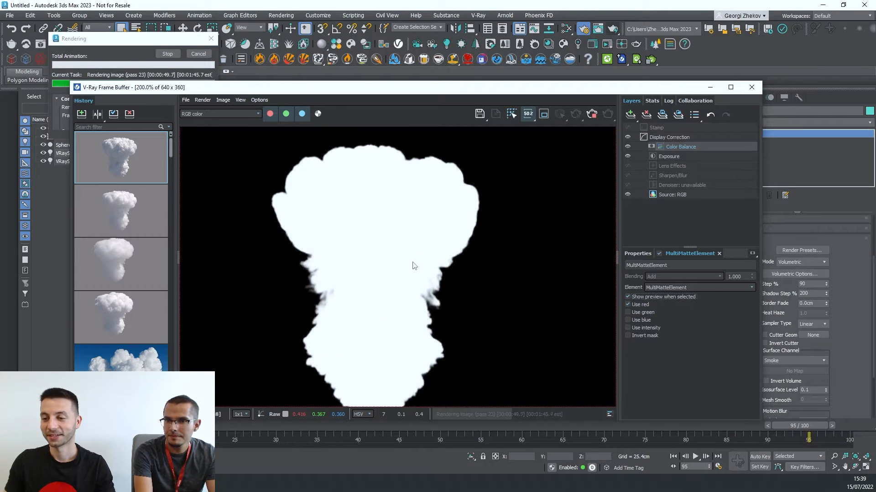
{"action": "left_click", "coordinate": [674, 299]}
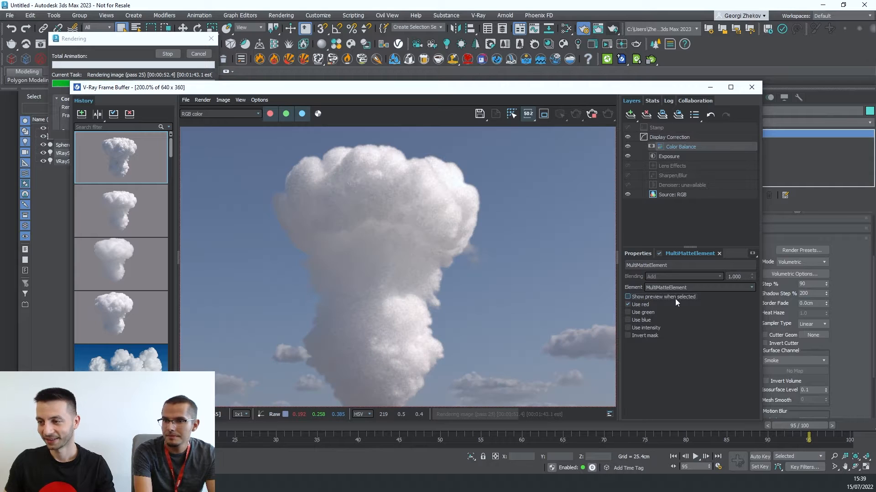
Step: Tint the masked smoke in the Color Balance layer with Cyan-Red -0.184, Magenta-Green 0.165 and Yellow-Blue 0.495
{"action": "left_click", "coordinate": [640, 253]}
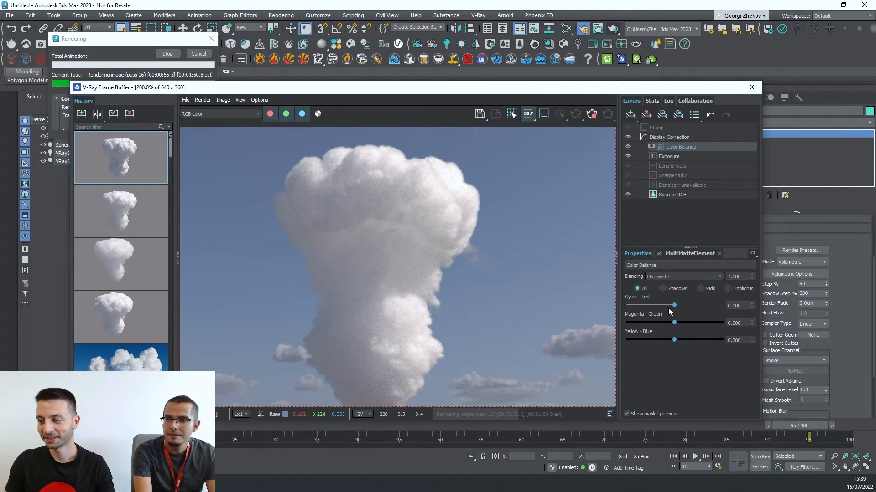
{"action": "left_click_drag", "start_coordinate": [674, 305], "coordinate": [688, 337]}
{"action": "scroll", "coordinate": [389, 270], "scroll_direction": "down", "scroll_amount": 1}
{"action": "scroll", "coordinate": [369, 257], "scroll_direction": "up", "scroll_amount": 1}
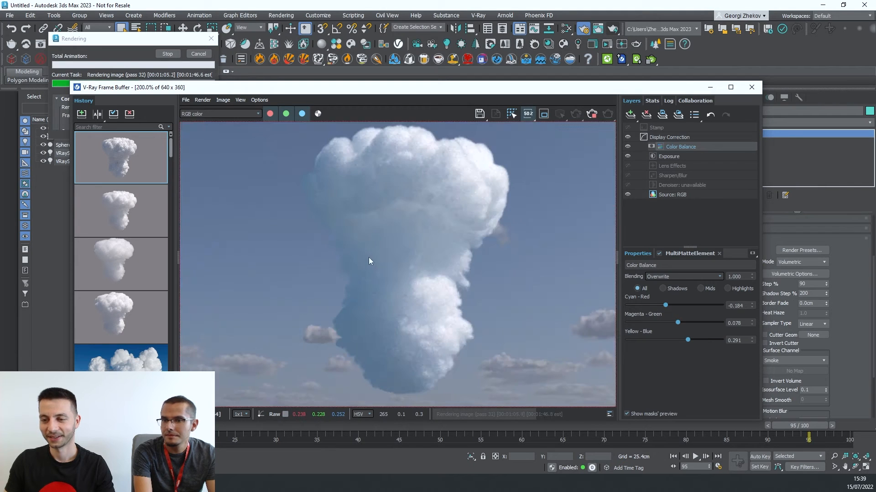
{"action": "scroll", "coordinate": [410, 263], "scroll_direction": "down", "scroll_amount": 1}
{"action": "scroll", "coordinate": [380, 237], "scroll_direction": "up", "scroll_amount": 1}
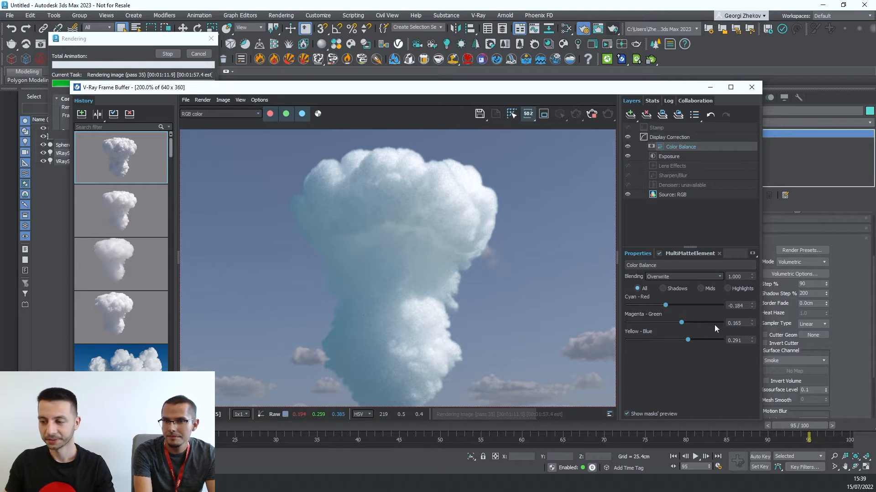
{"action": "left_click", "coordinate": [693, 340]}
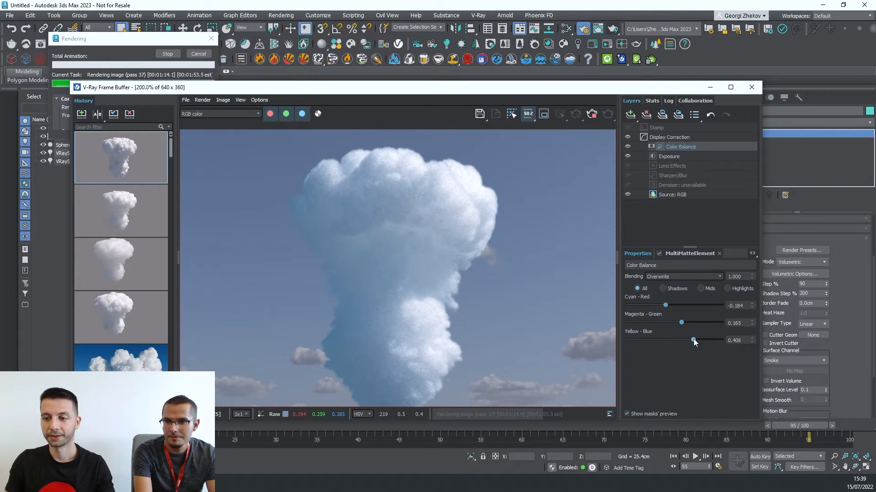
{"action": "left_click_drag", "start_coordinate": [694, 339], "coordinate": [696, 340]}
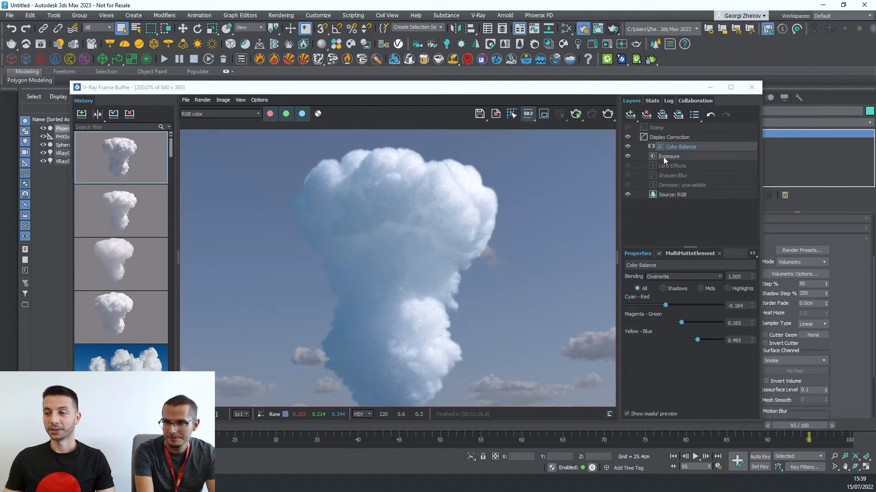
Step: Add a White Balance correction layer with a Cryptomatte mask, and pick the smoke plume PhoenixFDFire001 for the mask
{"action": "left_click", "coordinate": [630, 114]}
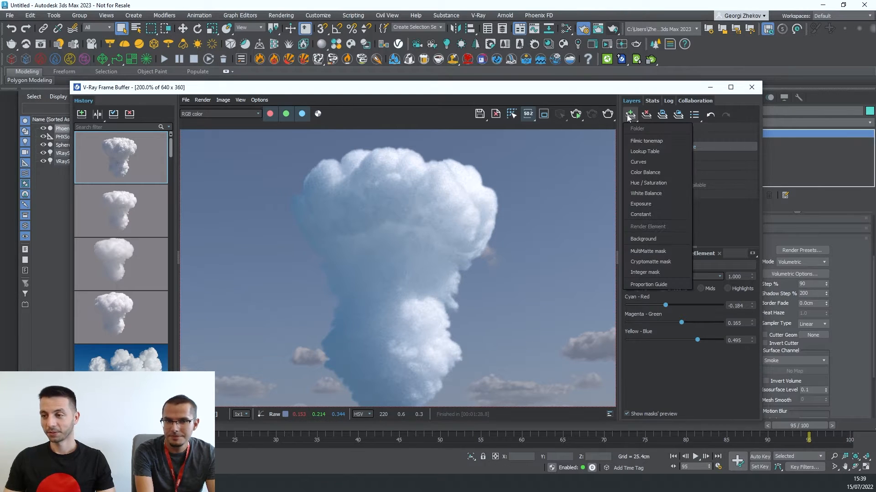
{"action": "left_click", "coordinate": [664, 195]}
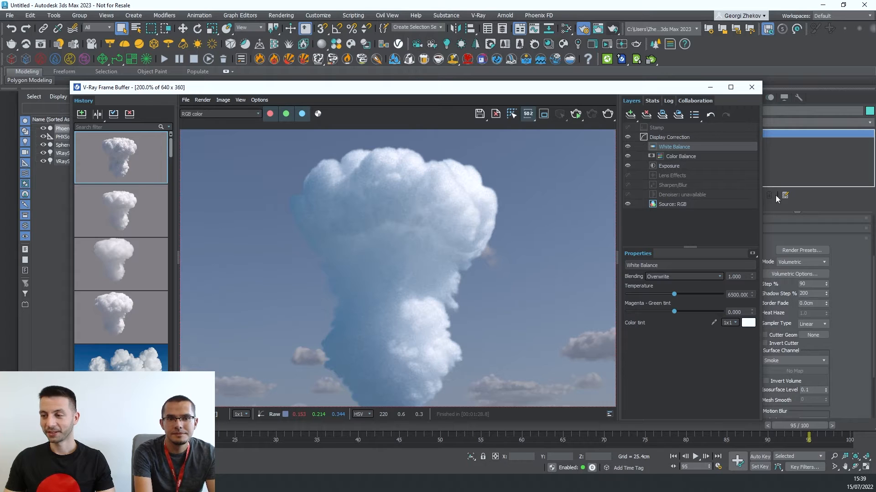
{"action": "left_click", "coordinate": [753, 254]}
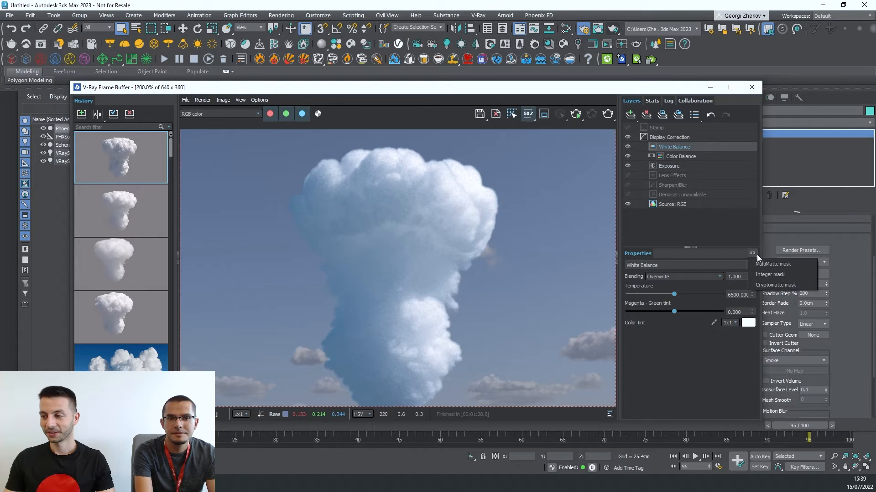
{"action": "left_click", "coordinate": [781, 285]}
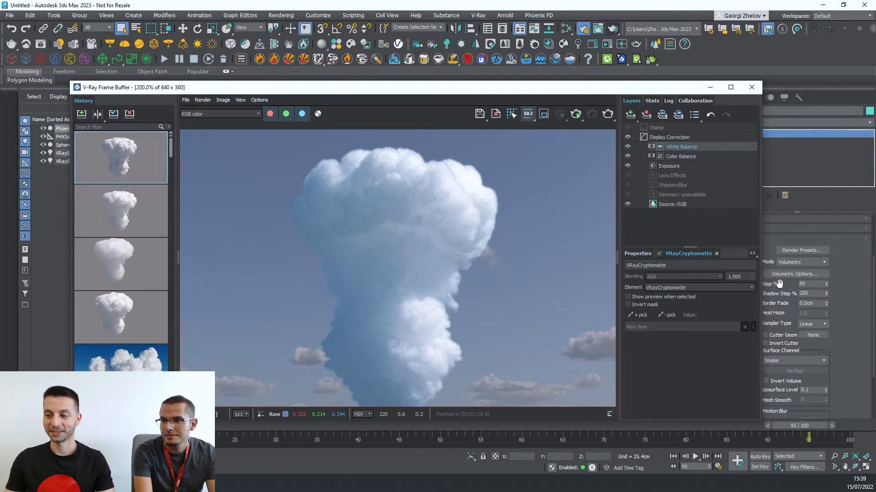
{"action": "left_click", "coordinate": [646, 316]}
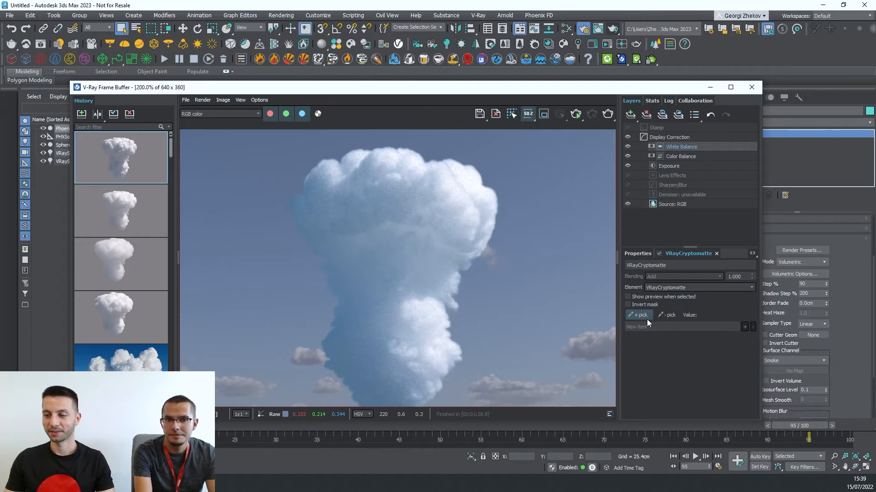
{"action": "left_click", "coordinate": [454, 203]}
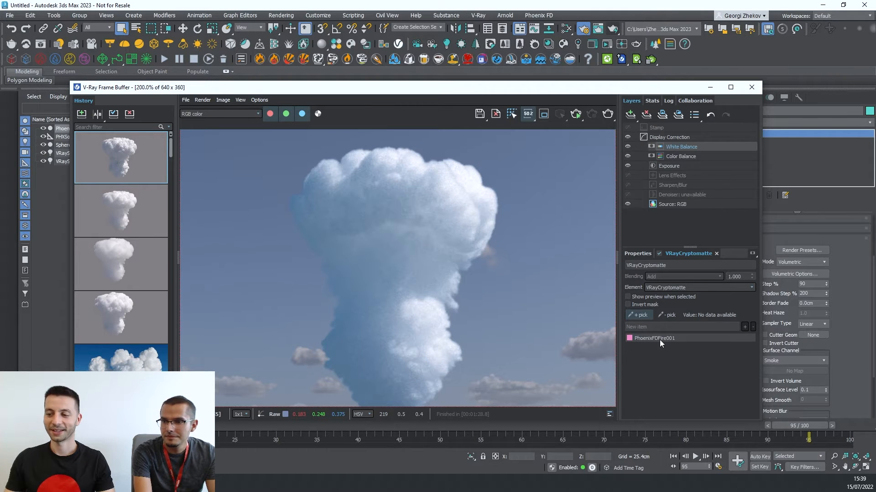
Step: Check the Cryptomatte mask in a temporary preview, and set the White Balance layer's Temperature to about 8776.69 and Magenta-Green tint to -0.563
{"action": "left_click", "coordinate": [628, 298]}
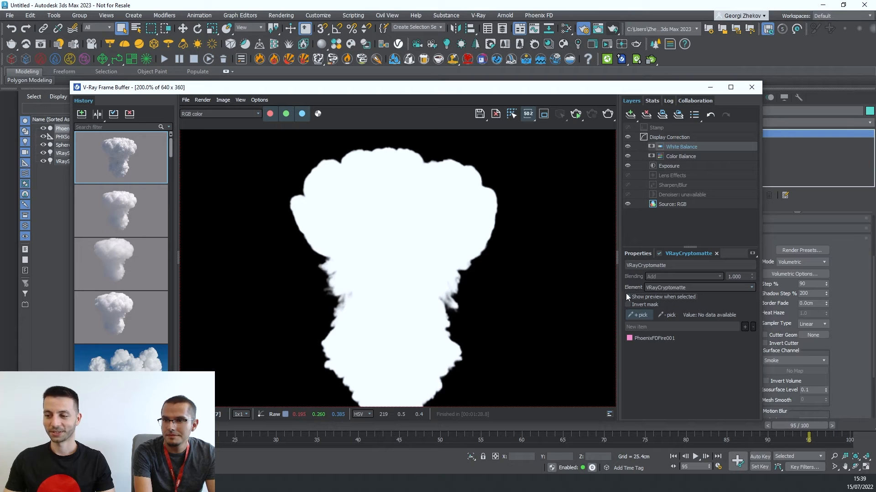
{"action": "left_click", "coordinate": [628, 297]}
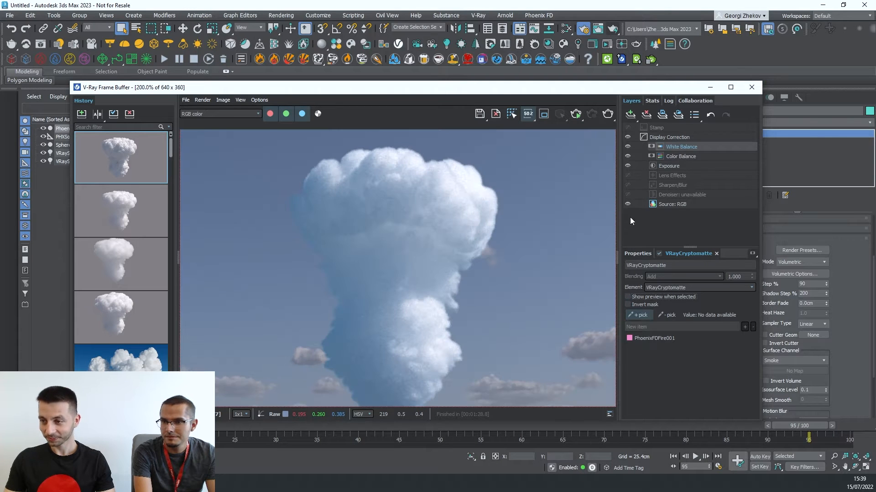
{"action": "left_click", "coordinate": [638, 254]}
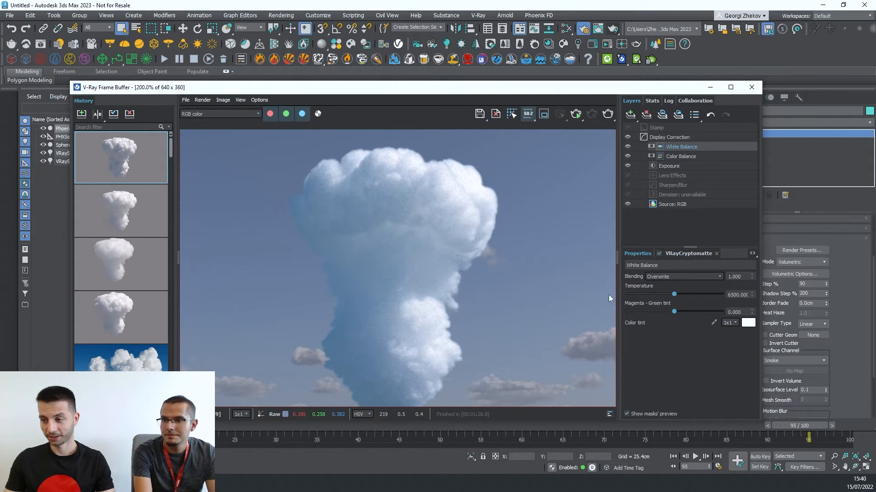
{"action": "mouse_move", "coordinate": [660, 297]}
{"action": "left_mouse_down"}
{"action": "mouse_move", "coordinate": [710, 294]}
{"action": "mouse_move", "coordinate": [687, 292]}
{"action": "mouse_move", "coordinate": [705, 291]}
{"action": "mouse_move", "coordinate": [655, 311]}
{"action": "left_mouse_up"}
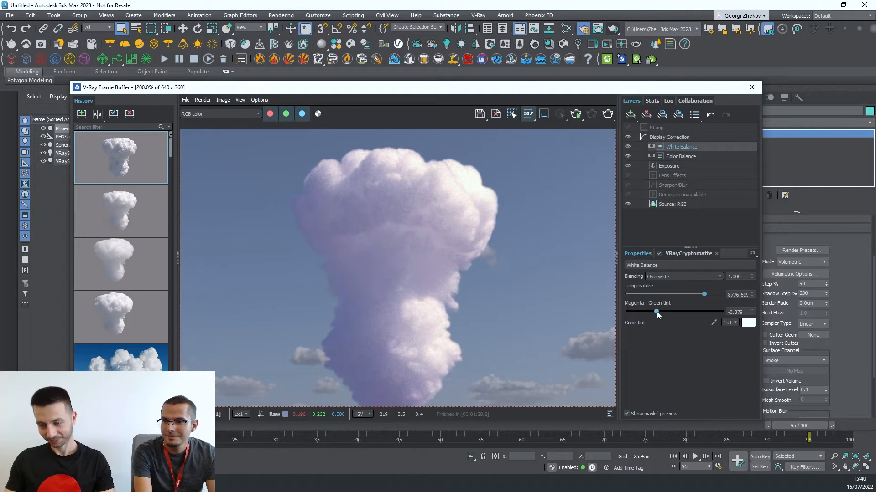
{"action": "scroll", "coordinate": [399, 252], "scroll_direction": "down", "scroll_amount": 3}
{"action": "scroll", "coordinate": [382, 248], "scroll_direction": "up", "scroll_amount": 3}
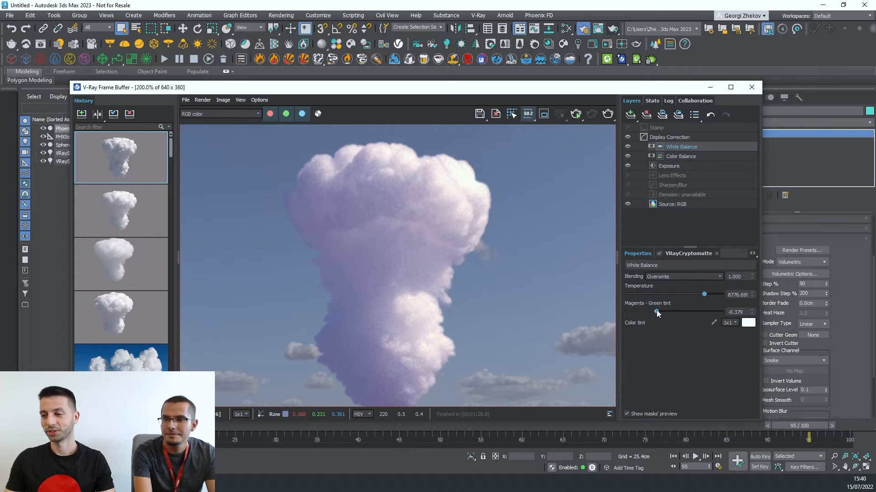
{"action": "left_click_drag", "start_coordinate": [656, 311], "coordinate": [647, 311]}
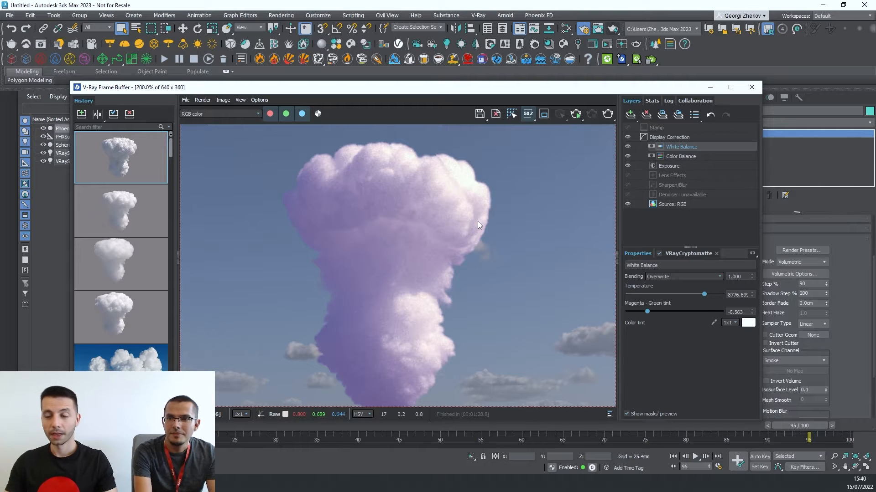
Step: Switch V-Ray's Global switches to Advanced mode in the render setup and examine the Probabilistic volumetrics sample settings
{"action": "left_click_drag", "start_coordinate": [409, 83], "coordinate": [430, 163]}
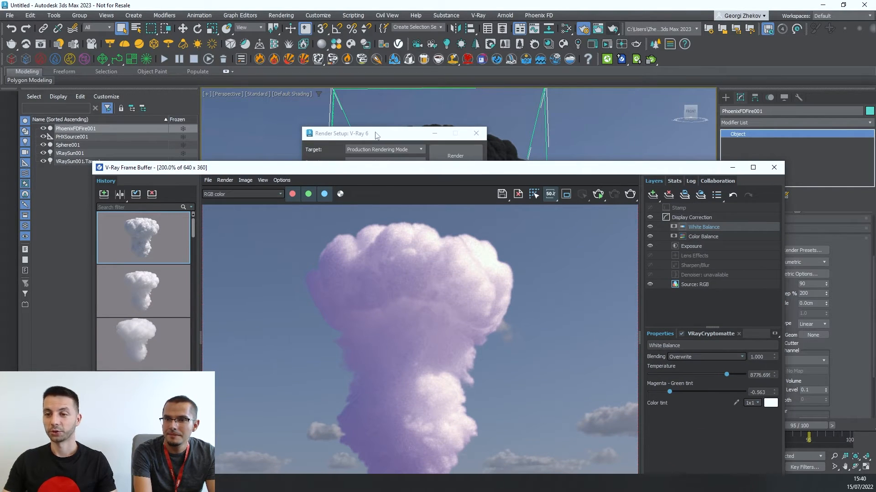
{"action": "left_click", "coordinate": [349, 136]}
{"action": "left_click_drag", "start_coordinate": [369, 134], "coordinate": [308, 110]}
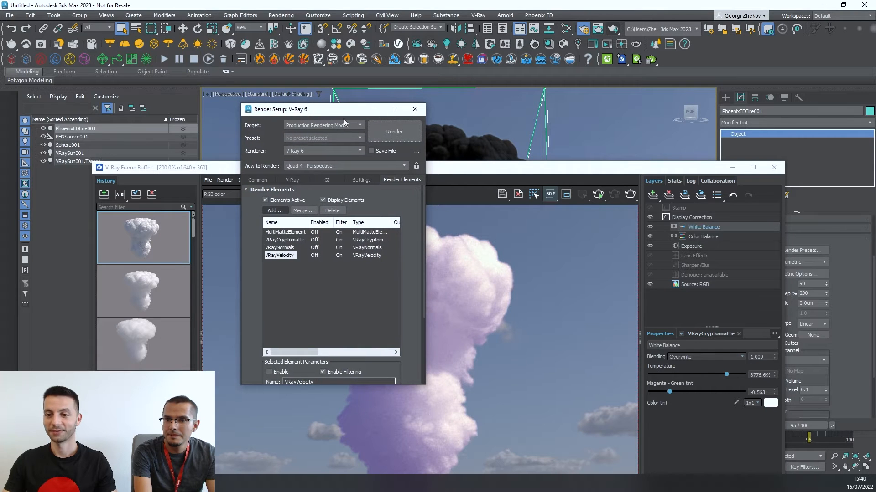
{"action": "left_click", "coordinate": [294, 180]}
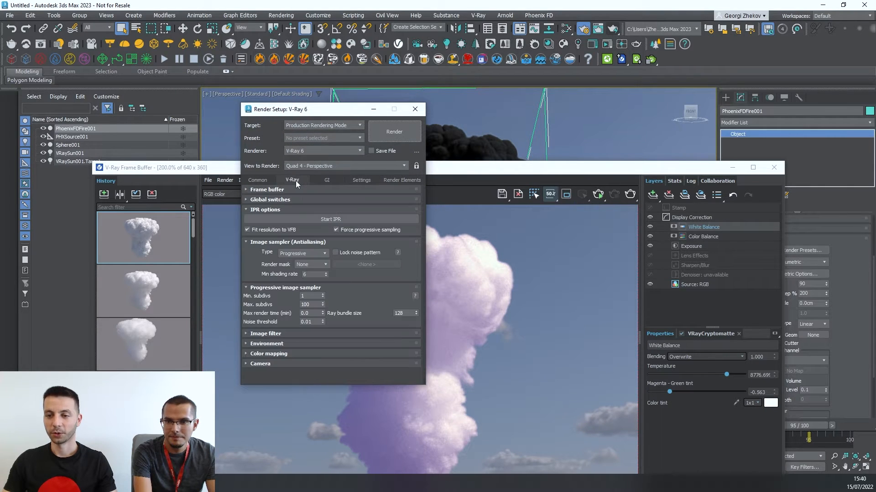
{"action": "left_click", "coordinate": [278, 200]}
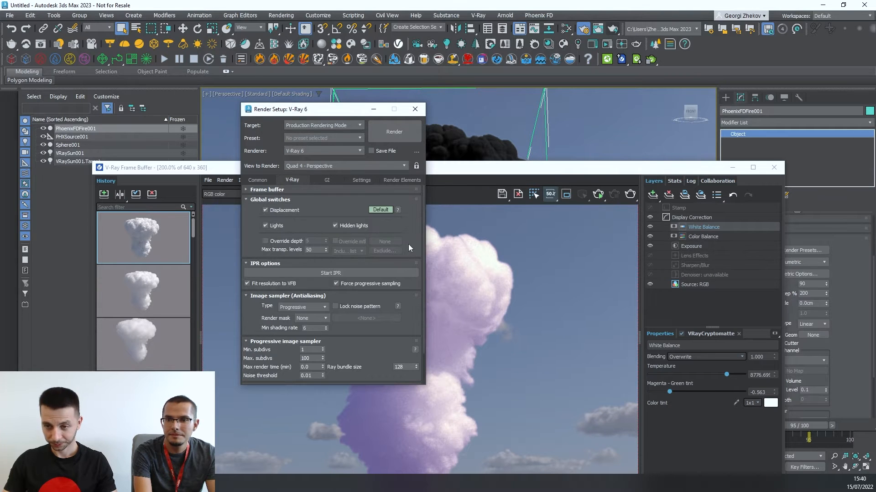
{"action": "left_click", "coordinate": [382, 210]}
{"action": "scroll", "coordinate": [413, 272], "scroll_direction": "down", "scroll_amount": 1}
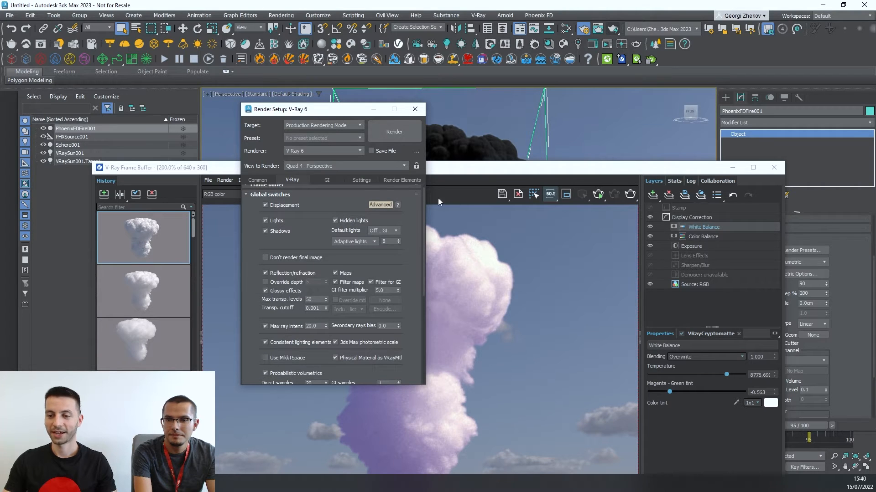
{"action": "left_click_drag", "start_coordinate": [416, 302], "coordinate": [406, 227]}
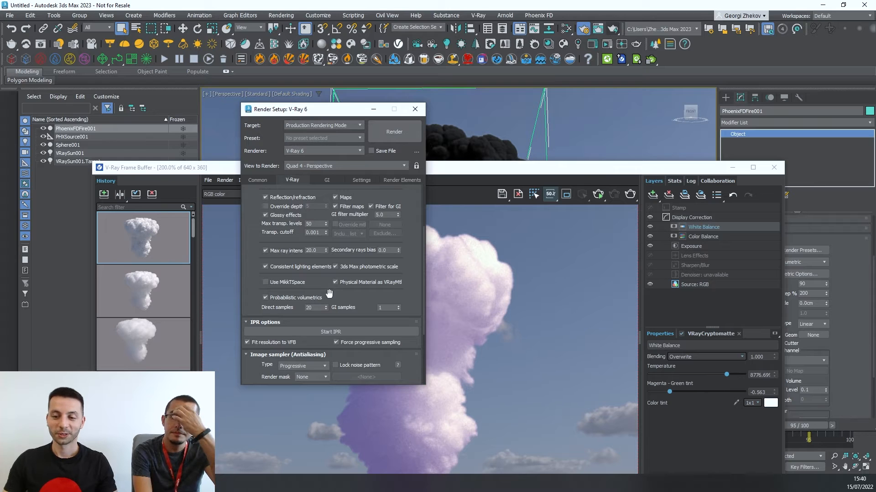
{"action": "scroll", "coordinate": [399, 300], "scroll_direction": "down", "scroll_amount": 1}
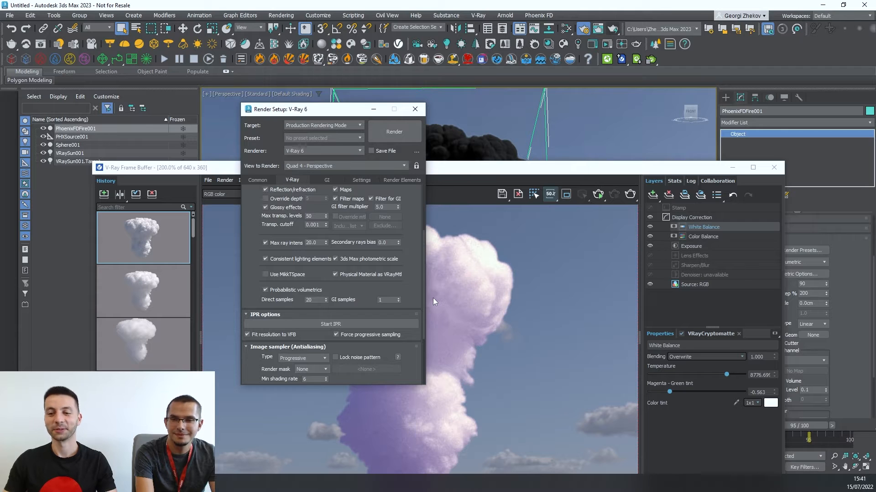
{"action": "mouse_move", "coordinate": [321, 301]}
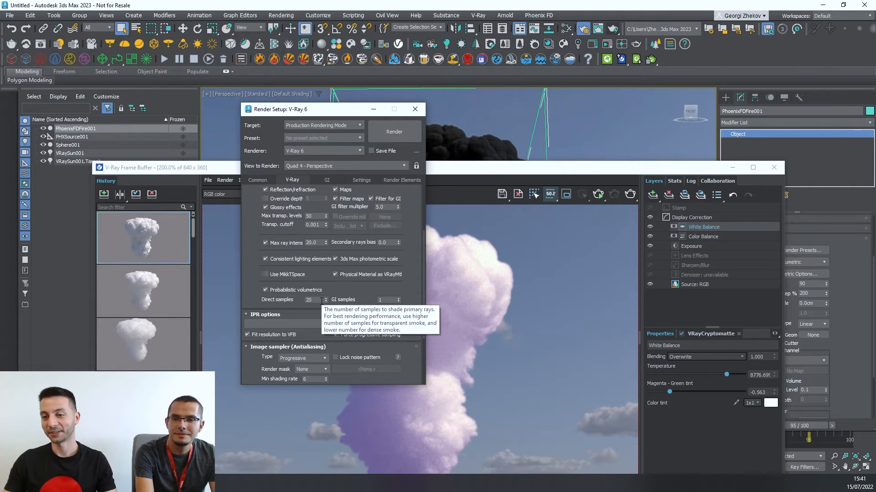
{"action": "double_click", "coordinate": [317, 300]}
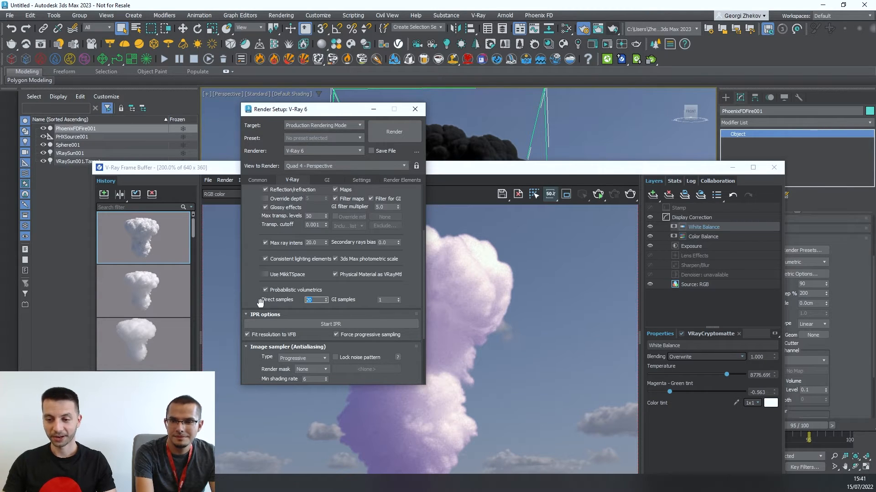
Step: Change the image sampler type to Bucket in the render setup and set Max subdivs to 4
{"action": "left_click_drag", "start_coordinate": [449, 168], "coordinate": [450, 94]}
{"action": "middle_click_drag", "start_coordinate": [470, 347], "coordinate": [393, 304]}
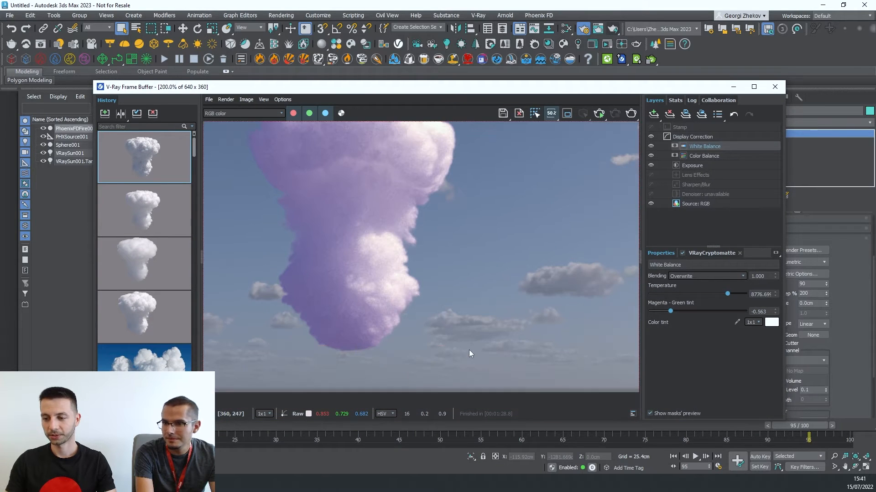
{"action": "left_click_drag", "start_coordinate": [370, 87], "coordinate": [402, 213]}
{"action": "left_click", "coordinate": [303, 114]}
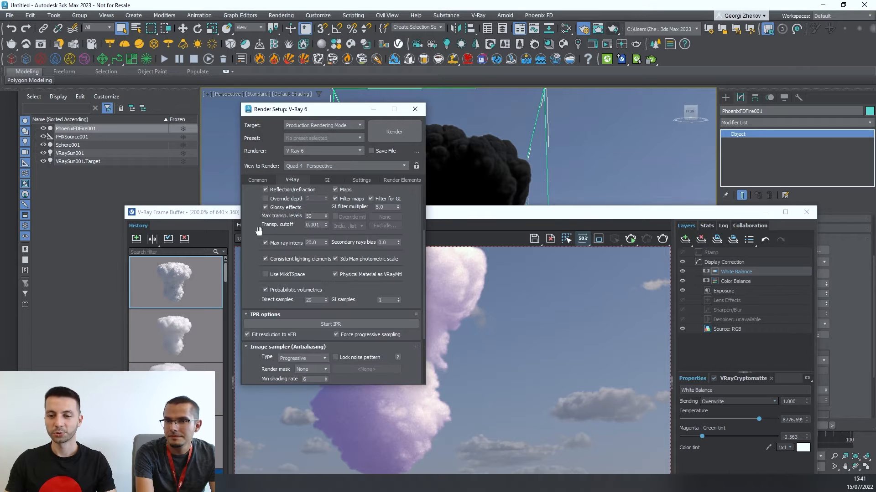
{"action": "left_click", "coordinate": [300, 368]}
{"action": "left_click_drag", "start_coordinate": [266, 376], "coordinate": [271, 323]}
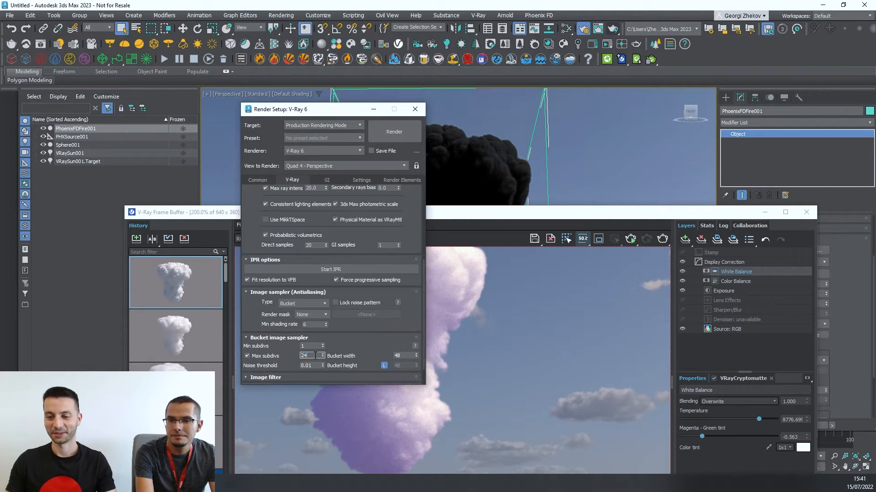
{"action": "type", "text": "4"}
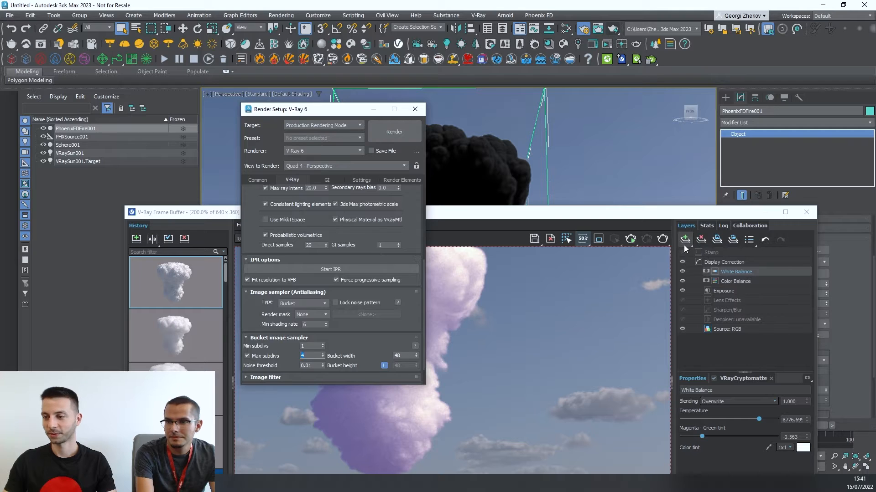
Step: Render the frame with the bucket sampler and inspect the smoke plume in the frame buffer as it resolves
{"action": "left_click", "coordinate": [650, 270]}
{"action": "key", "text": "shift+q"}
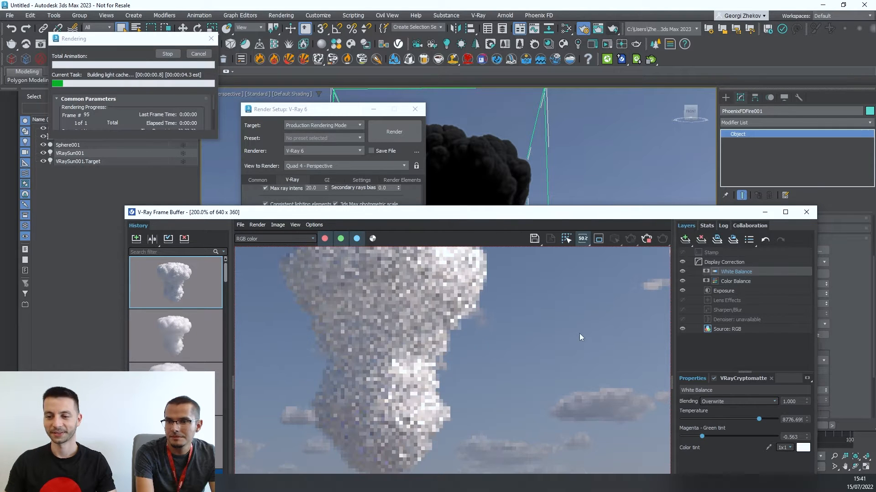
{"action": "scroll", "coordinate": [580, 333], "scroll_direction": "down", "scroll_amount": 2}
{"action": "scroll", "coordinate": [574, 335], "scroll_direction": "up", "scroll_amount": 1}
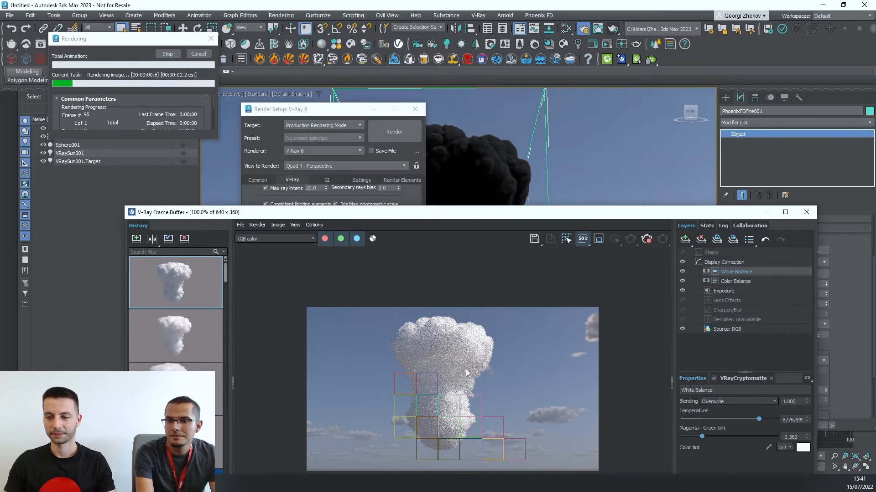
{"action": "left_click_drag", "start_coordinate": [468, 212], "coordinate": [441, 159]}
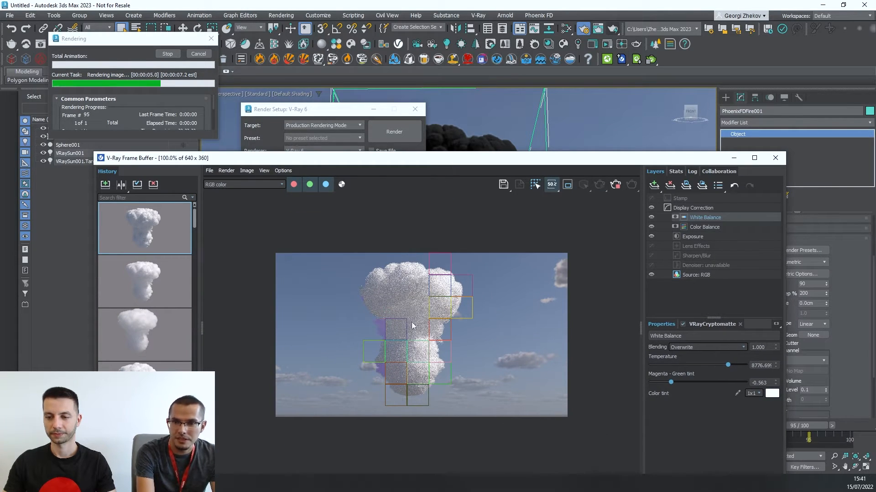
{"action": "scroll", "coordinate": [403, 337], "scroll_direction": "up", "scroll_amount": 1}
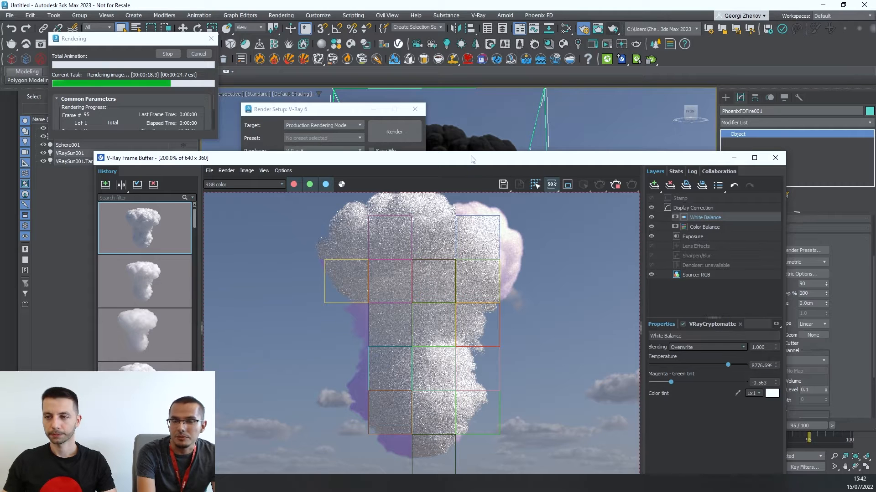
{"action": "left_click_drag", "start_coordinate": [471, 161], "coordinate": [472, 88]}
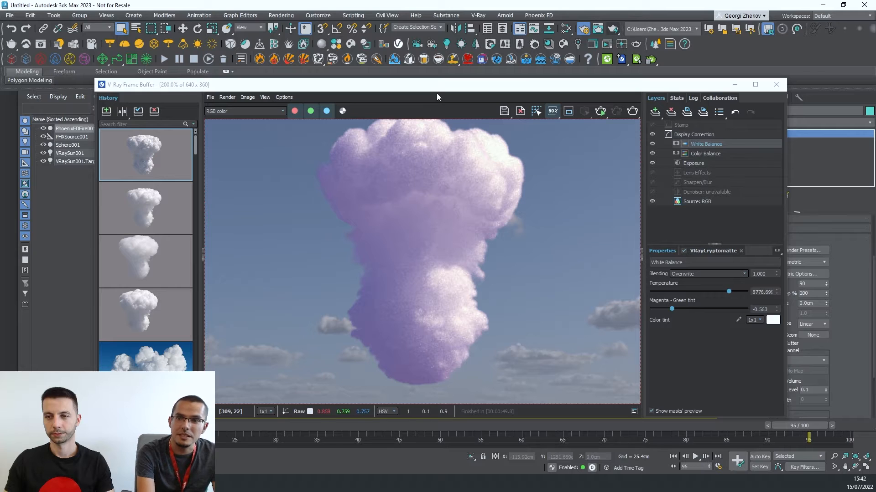
{"action": "left_click_drag", "start_coordinate": [439, 90], "coordinate": [450, 95]}
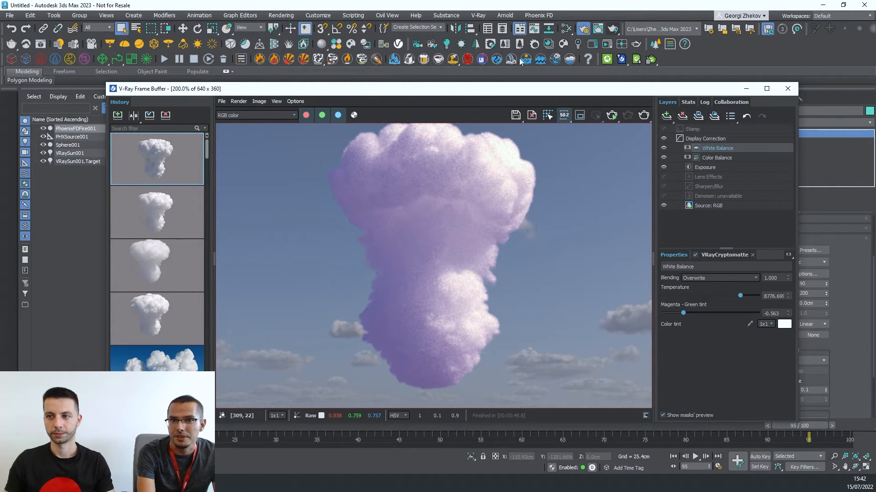
Step: Read the edition, host and renderer compatibility, and build details in the About Chaos Phoenix information, and close it
{"action": "left_click", "coordinate": [543, 16]}
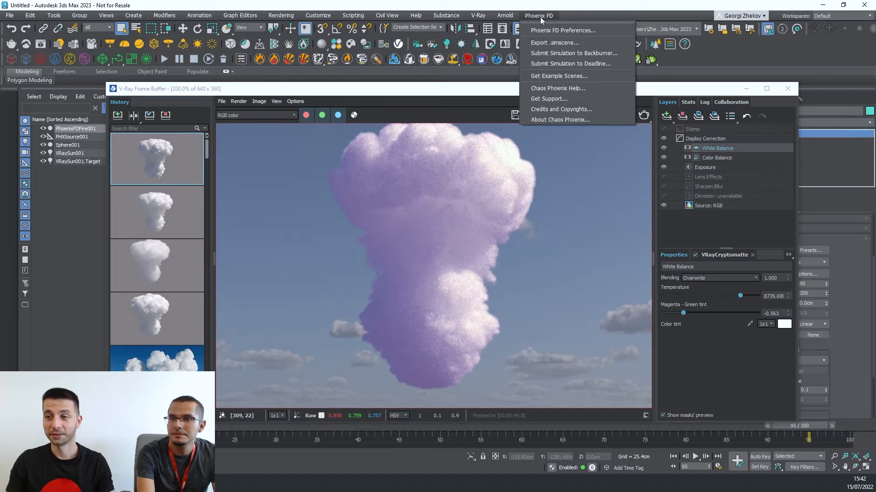
{"action": "left_click", "coordinate": [553, 119]}
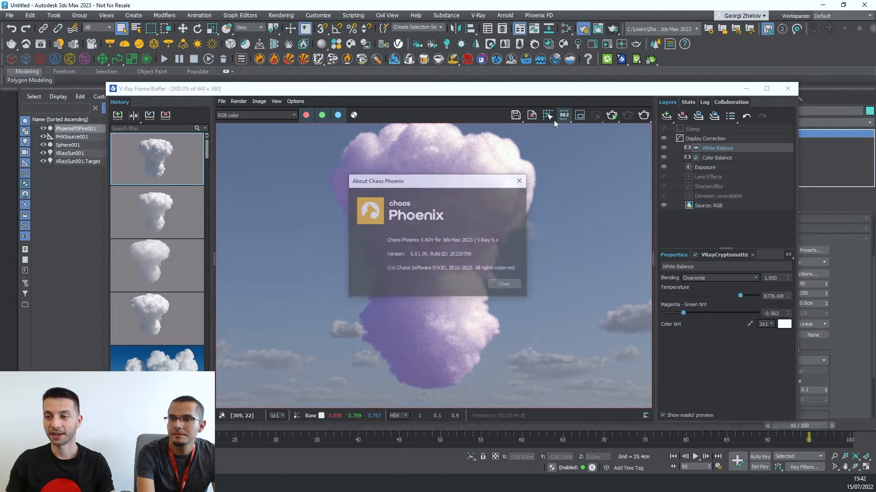
{"action": "left_click_drag", "start_coordinate": [425, 177], "coordinate": [513, 150]}
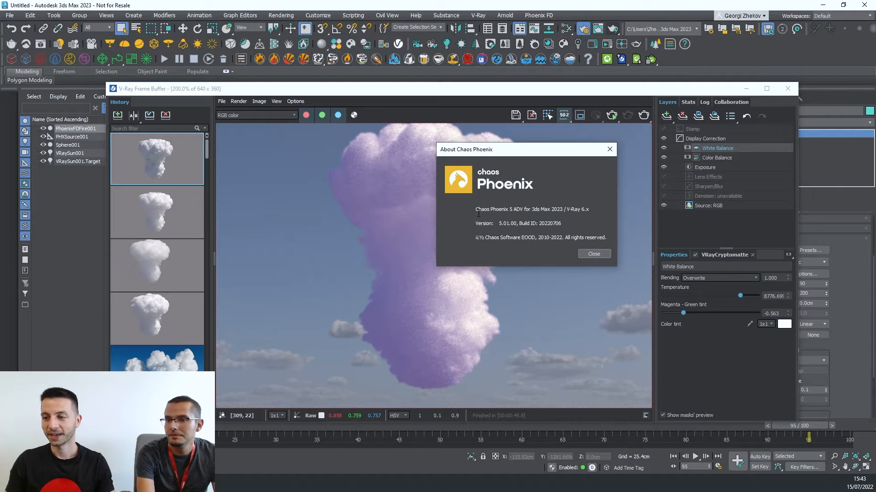
{"action": "left_click_drag", "start_coordinate": [510, 211], "coordinate": [518, 210]}
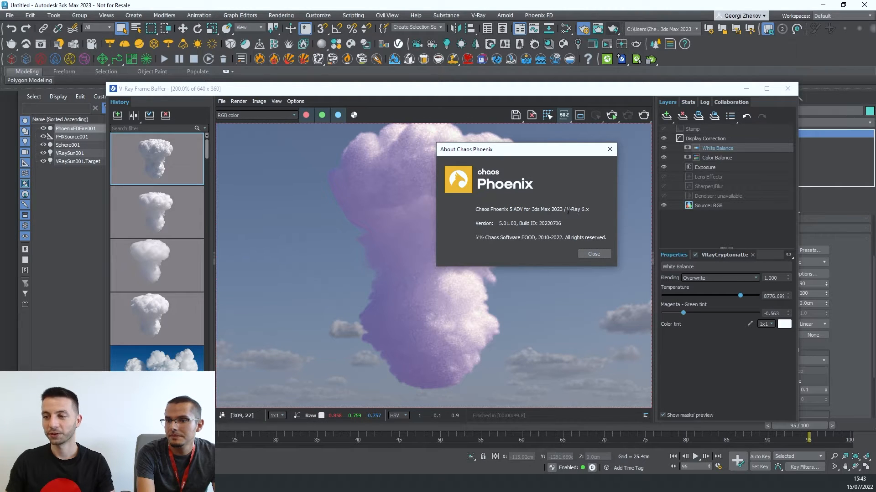
{"action": "left_click_drag", "start_coordinate": [567, 211], "coordinate": [591, 210]}
{"action": "left_click", "coordinate": [600, 209]}
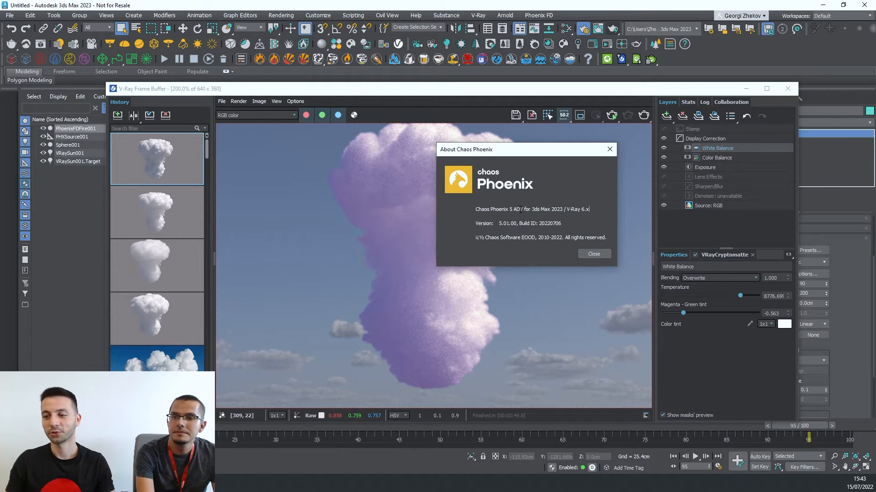
{"action": "left_click_drag", "start_coordinate": [534, 209], "coordinate": [508, 209]}
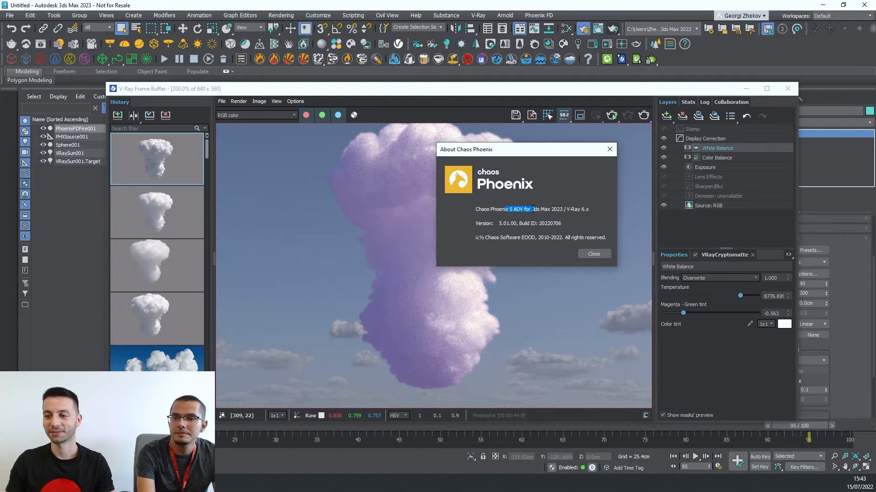
{"action": "left_click", "coordinate": [532, 209]}
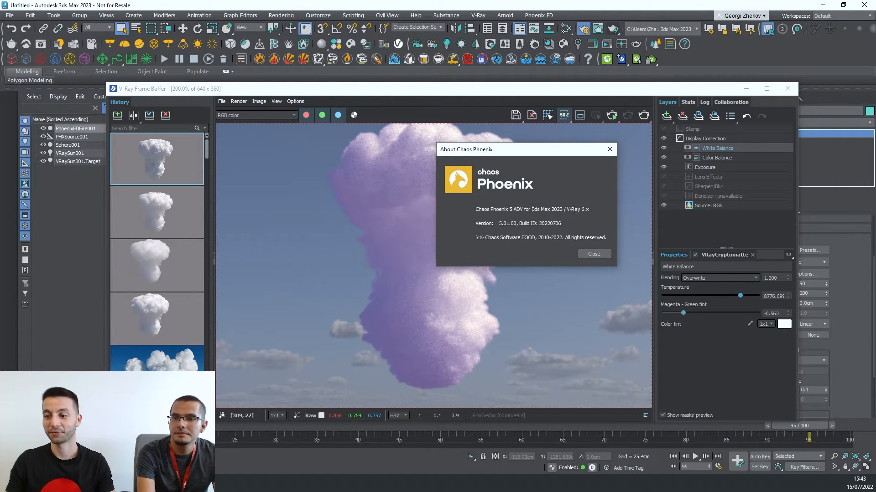
{"action": "left_click", "coordinate": [590, 253]}
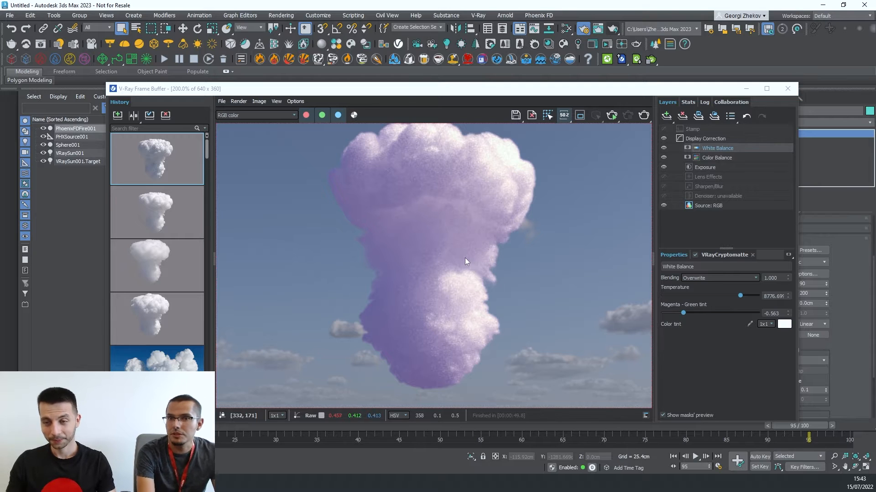
Step: Switch to the web browser and bring up the chaos.com home page
{"action": "key", "text": "alt+Tab"}
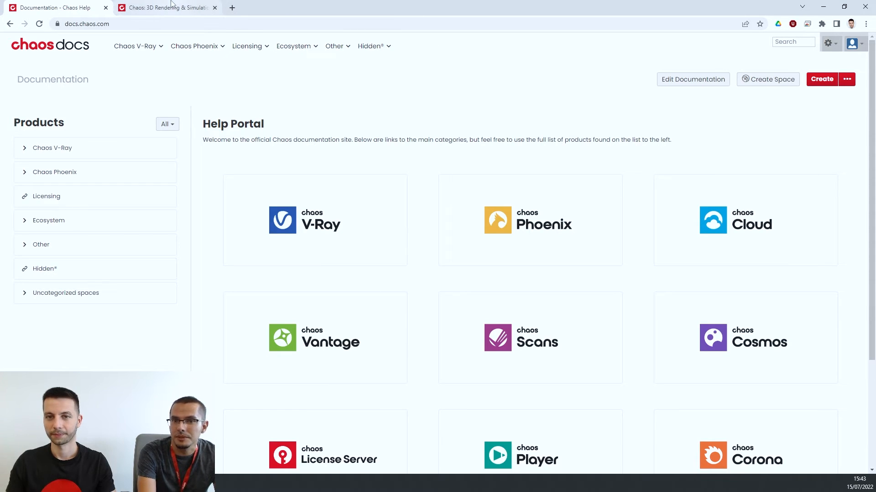
{"action": "left_click", "coordinate": [172, 8]}
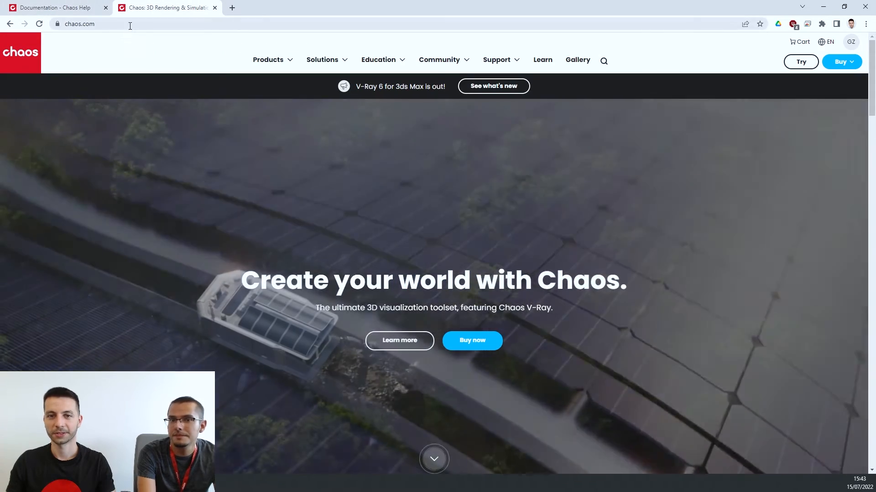
Step: Find the Phoenix for 3ds Max 2023 downloads on the Chaos website and check the available builds
{"action": "left_click", "coordinate": [130, 25]}
{"action": "mouse_move", "coordinate": [496, 60]}
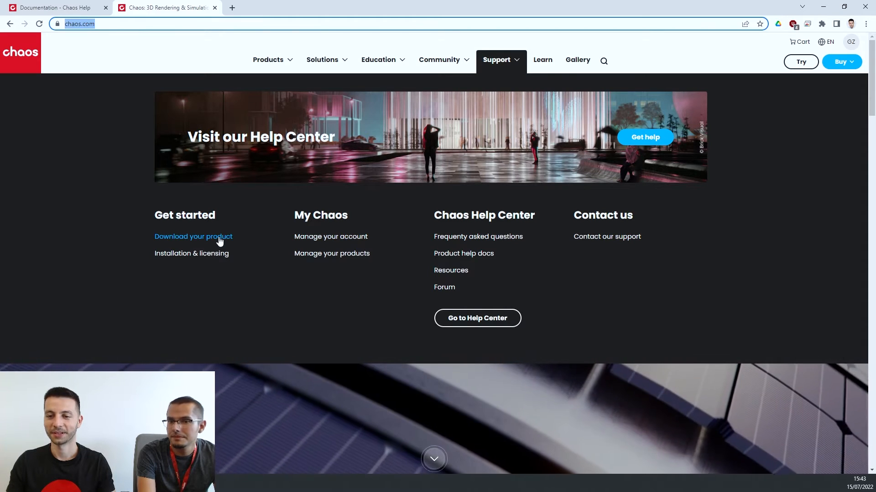
{"action": "left_click", "coordinate": [218, 237]}
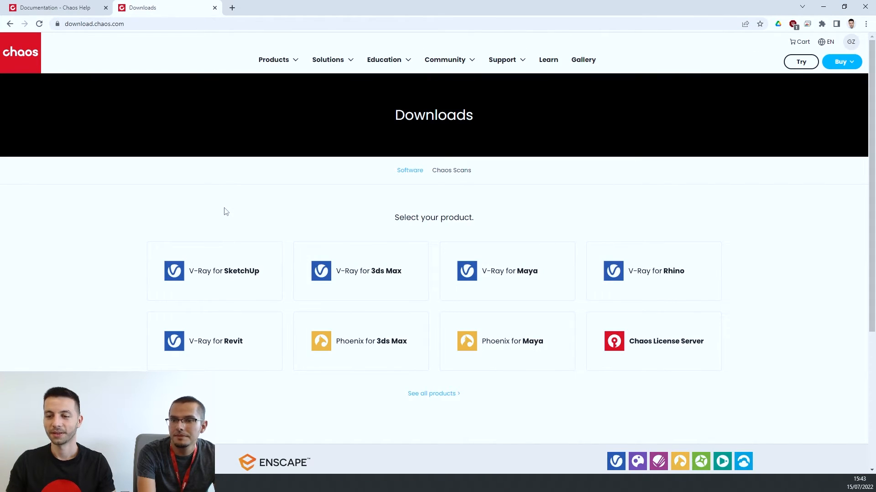
{"action": "left_click", "coordinate": [379, 343]}
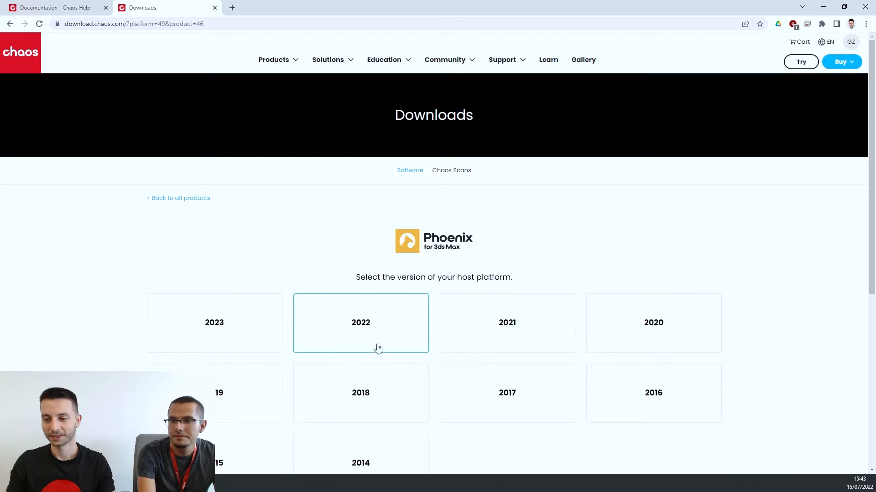
{"action": "left_click", "coordinate": [214, 333]}
{"action": "scroll", "coordinate": [422, 223], "scroll_direction": "down", "scroll_amount": 2}
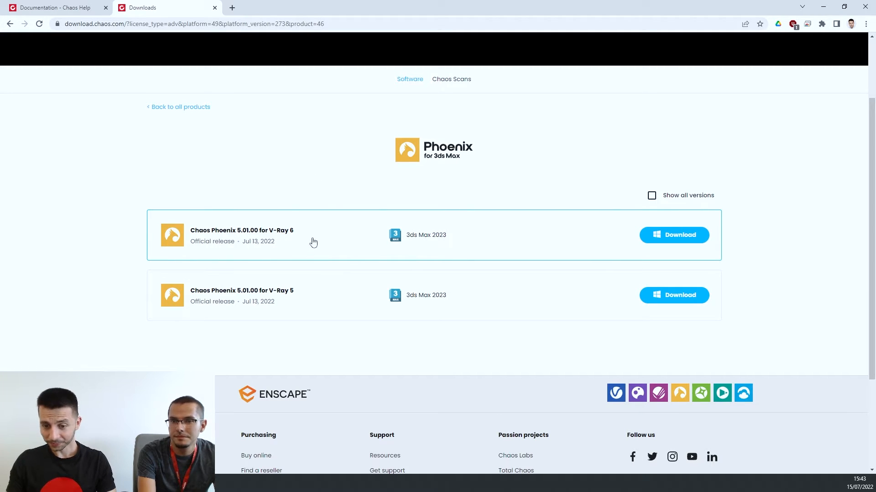
Step: Switch back to 3ds Max, set the probabilistic volumetrics Direct samples to 3 and render the frame
{"action": "key", "text": "alt+Tab"}
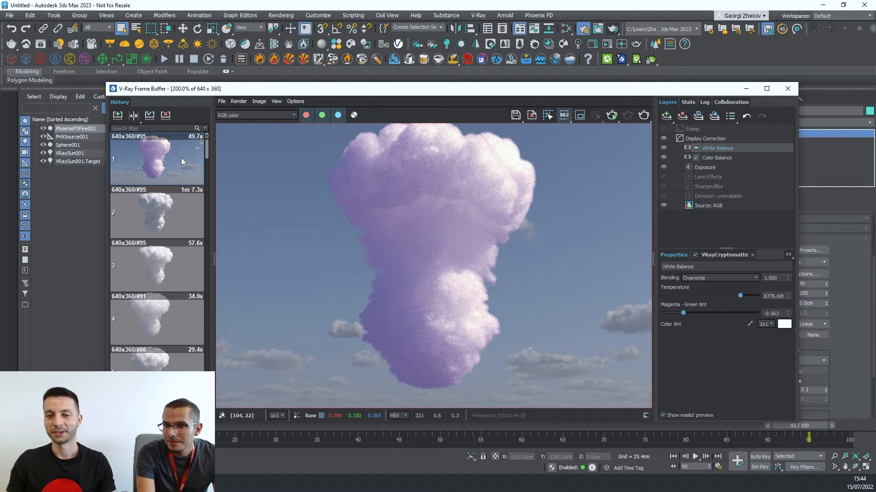
{"action": "left_click_drag", "start_coordinate": [342, 91], "coordinate": [350, 268]}
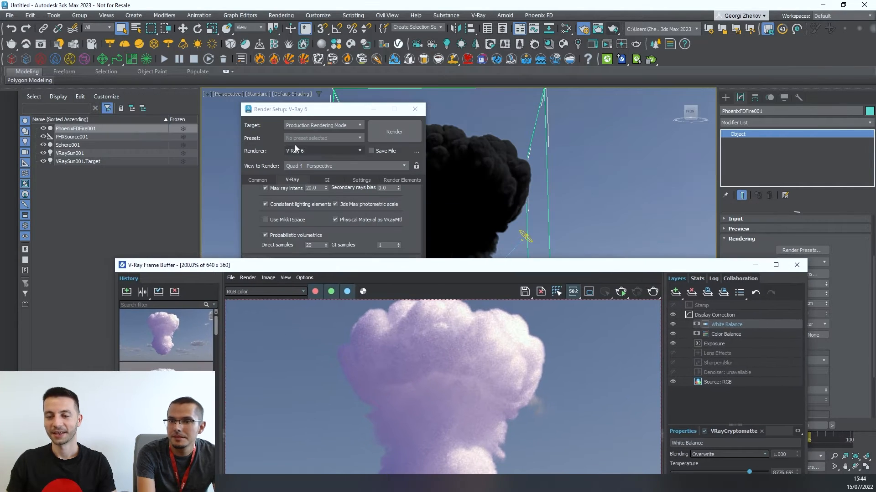
{"action": "left_click", "coordinate": [292, 110]}
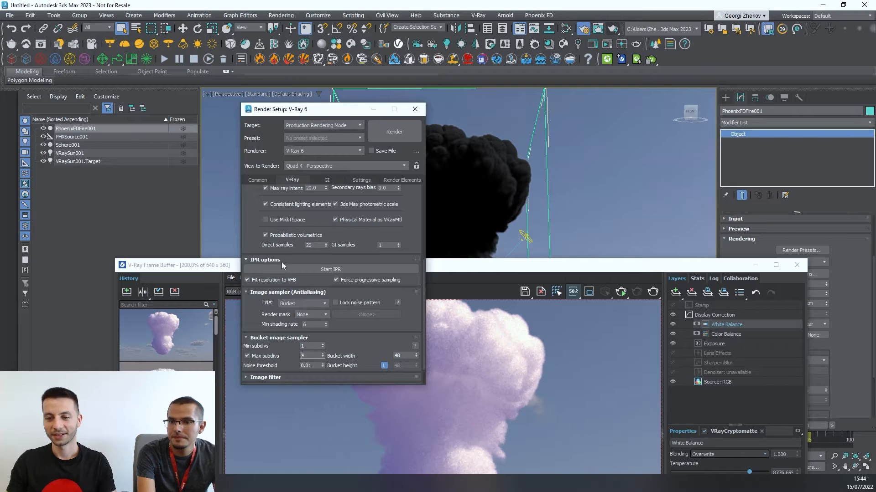
{"action": "double_click", "coordinate": [317, 245]}
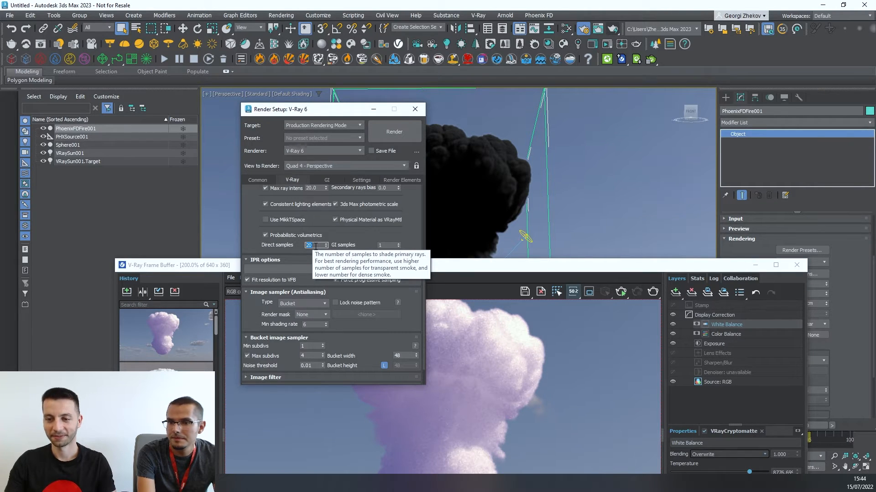
{"action": "type", "text": "3"}
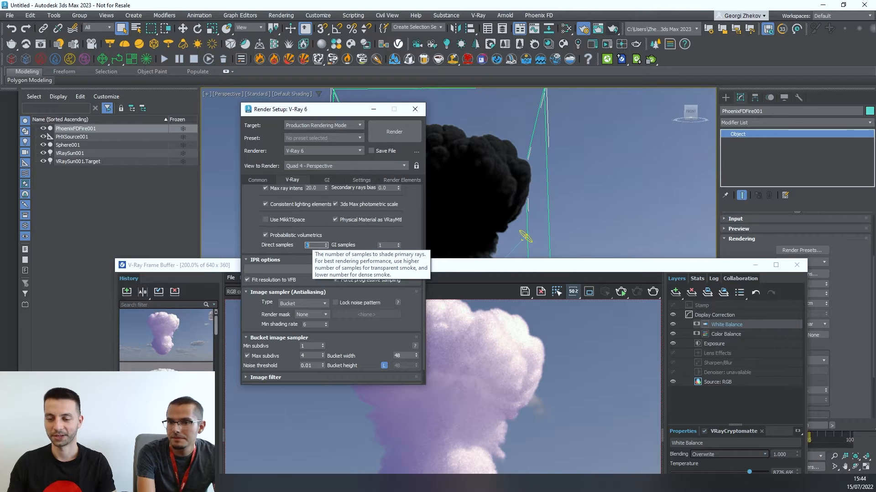
{"action": "left_click", "coordinate": [410, 137]}
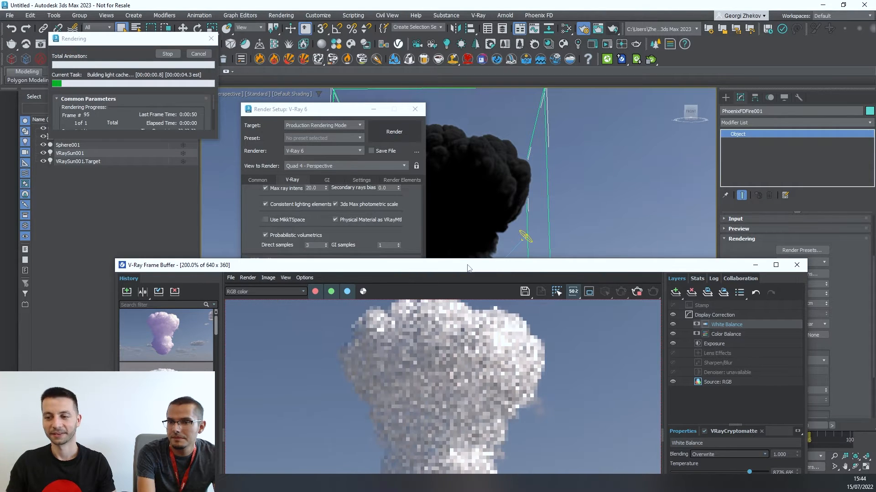
{"action": "left_click_drag", "start_coordinate": [467, 263], "coordinate": [468, 133]}
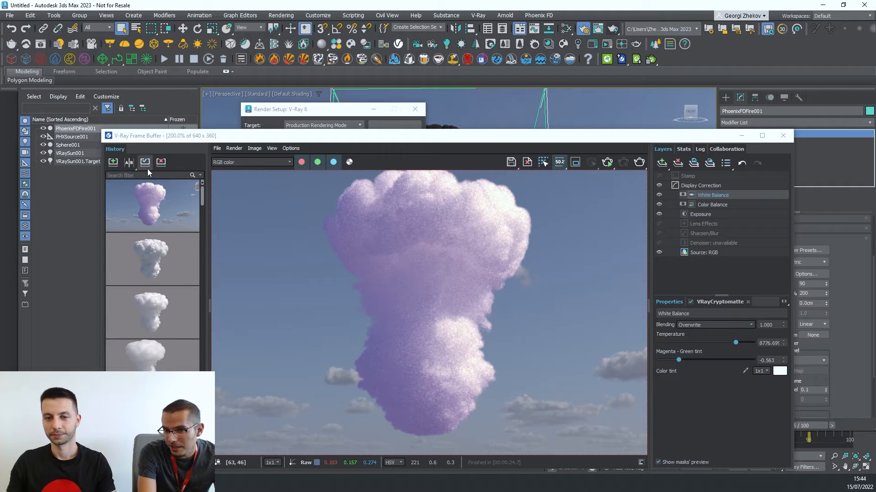
Step: Save the new render to the frame buffer history and compare its noise with the previous render
{"action": "left_click_drag", "start_coordinate": [407, 136], "coordinate": [392, 110]}
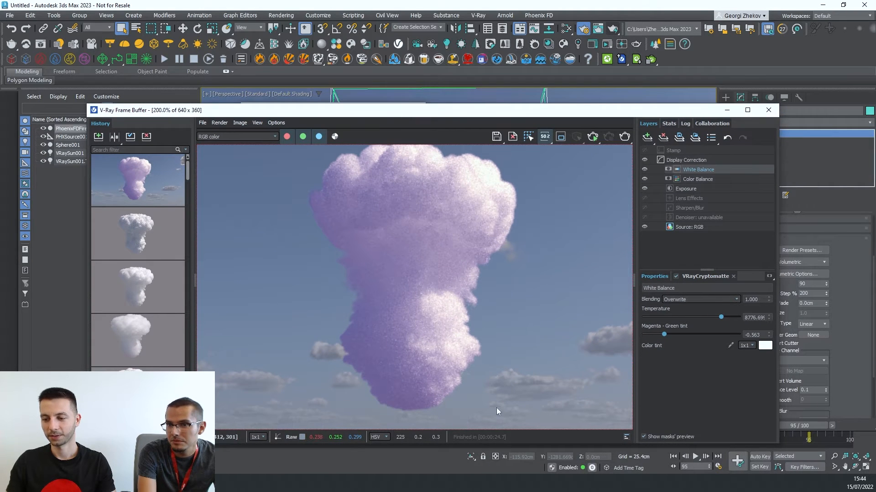
{"action": "left_click", "coordinate": [98, 137]}
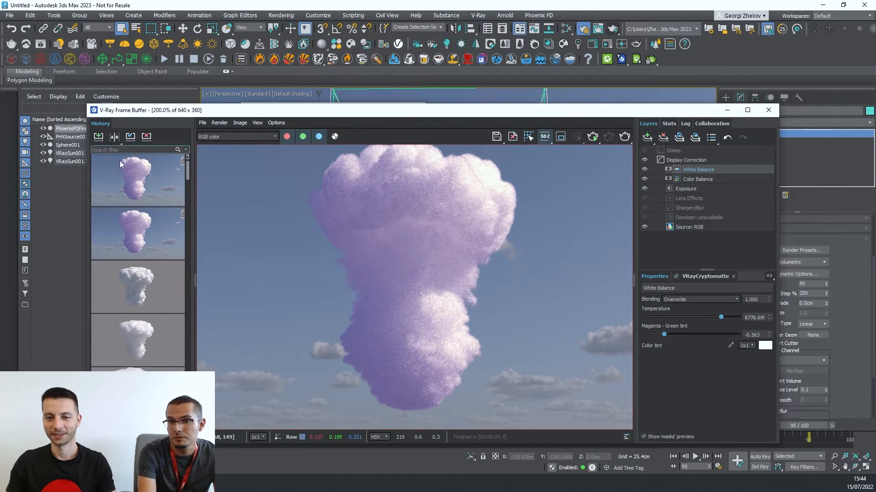
{"action": "left_click", "coordinate": [146, 181]}
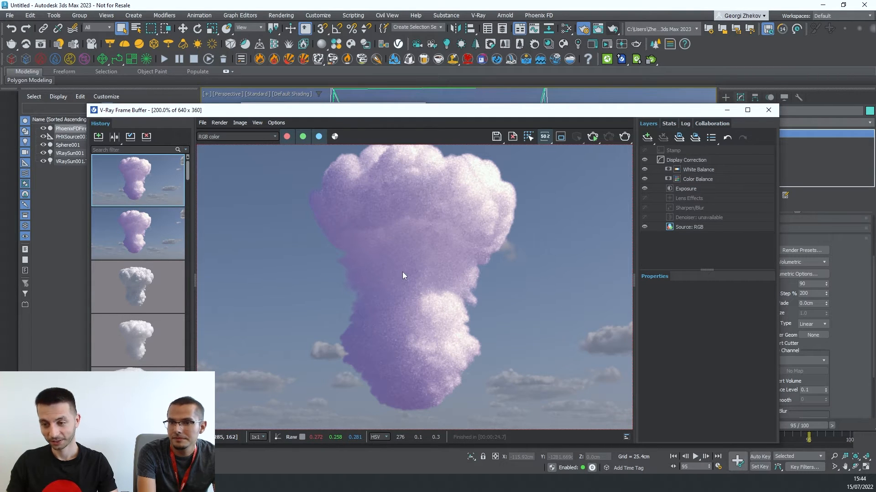
{"action": "key", "text": "Down"}
{"action": "key", "text": "Up"}
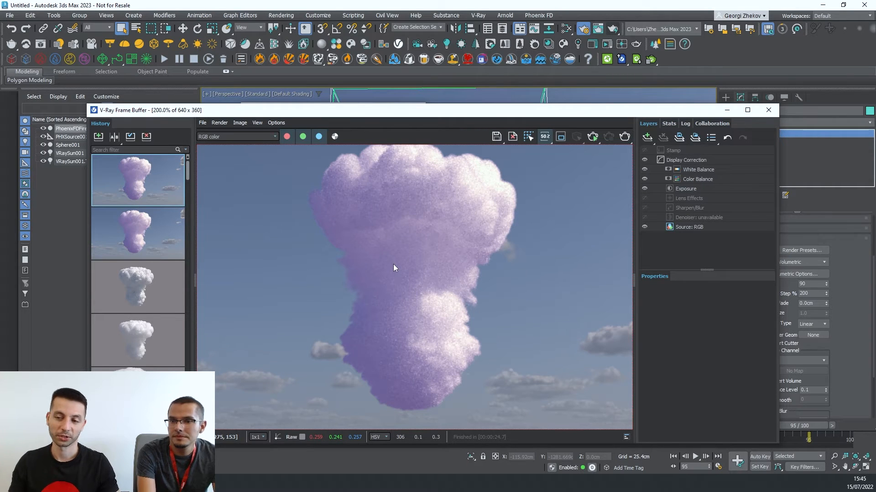
{"action": "key", "text": "Down"}
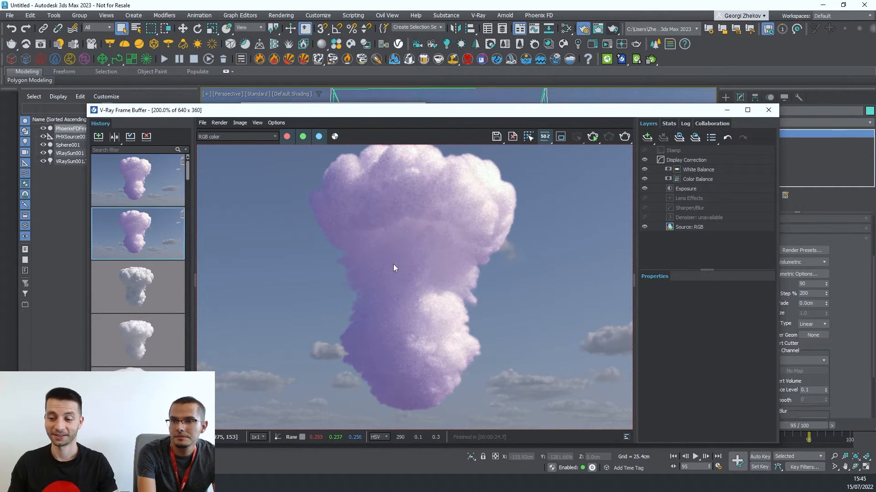
{"action": "key", "text": "Up"}
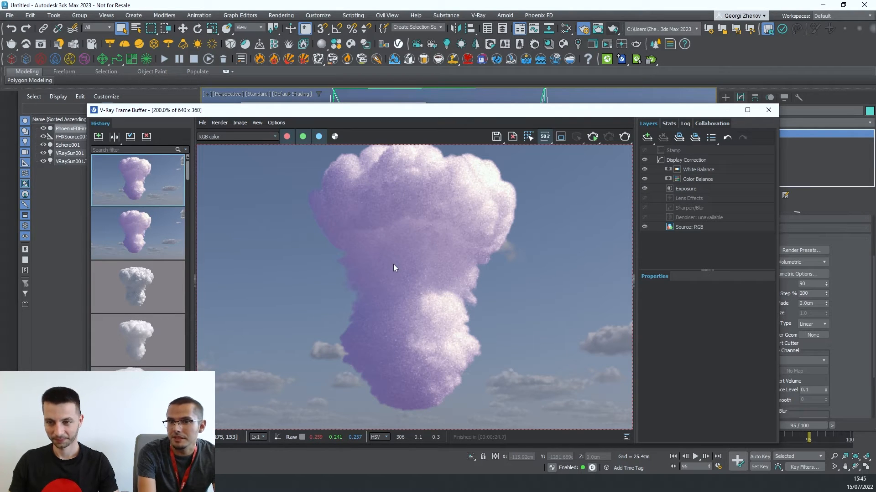
Step: Set the probabilistic volumetrics Direct samples to 1 and render the frame again
{"action": "left_click_drag", "start_coordinate": [341, 114], "coordinate": [350, 192]}
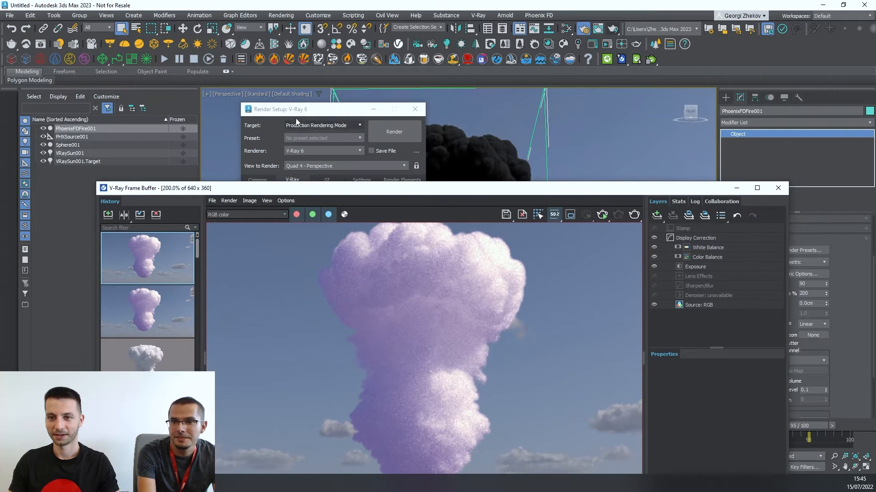
{"action": "left_click", "coordinate": [296, 122]}
{"action": "double_click", "coordinate": [313, 247]}
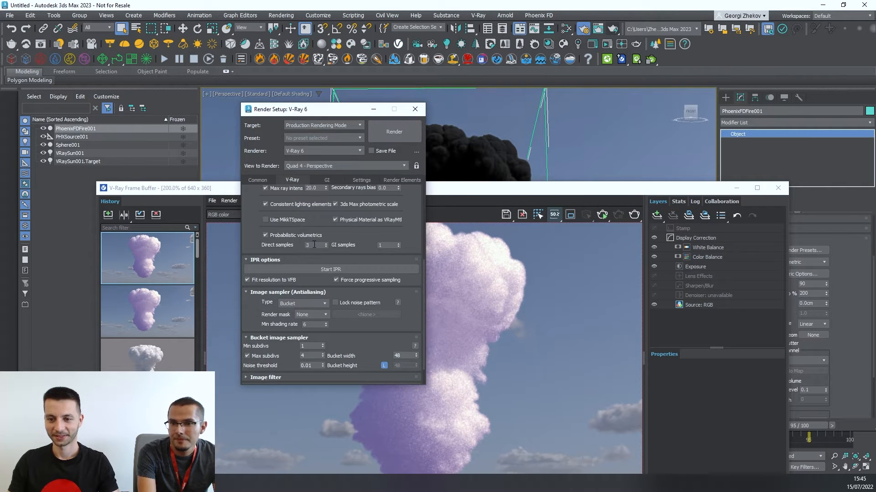
{"action": "type", "text": "1"}
{"action": "left_click", "coordinate": [394, 131]}
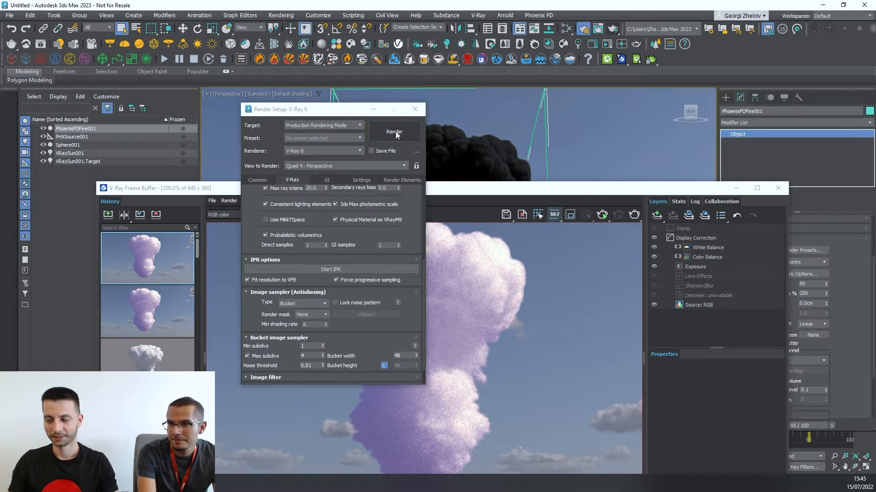
{"action": "left_click_drag", "start_coordinate": [466, 192], "coordinate": [463, 114]}
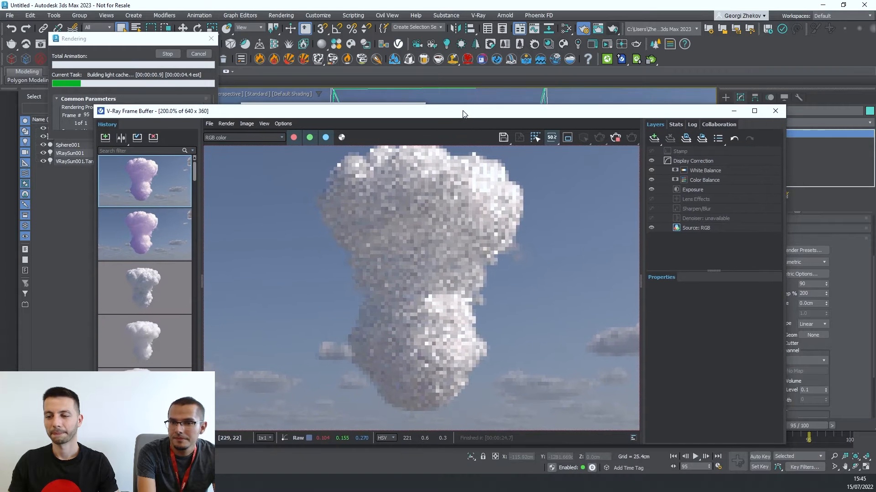
Step: Turn off the White Balance and Color Balance layers, save the render to the history and inspect the smoke
{"action": "left_click", "coordinate": [651, 170]}
{"action": "left_click", "coordinate": [651, 179]}
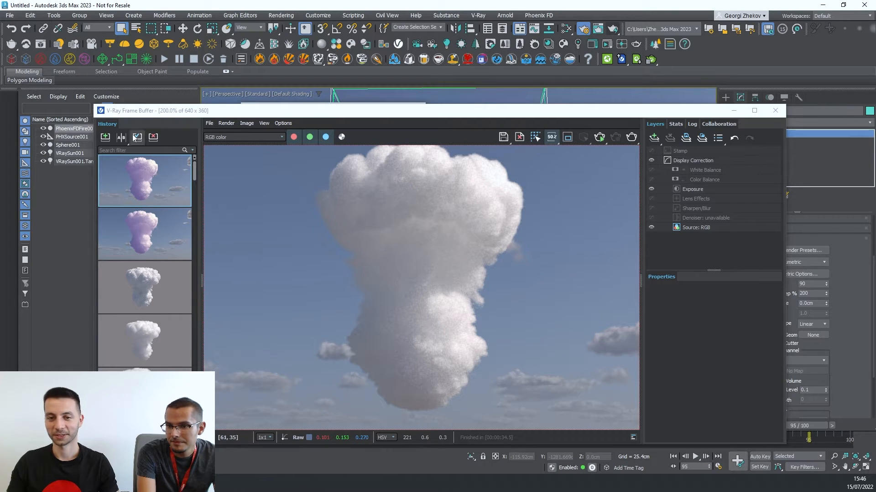
{"action": "left_click", "coordinate": [104, 137]}
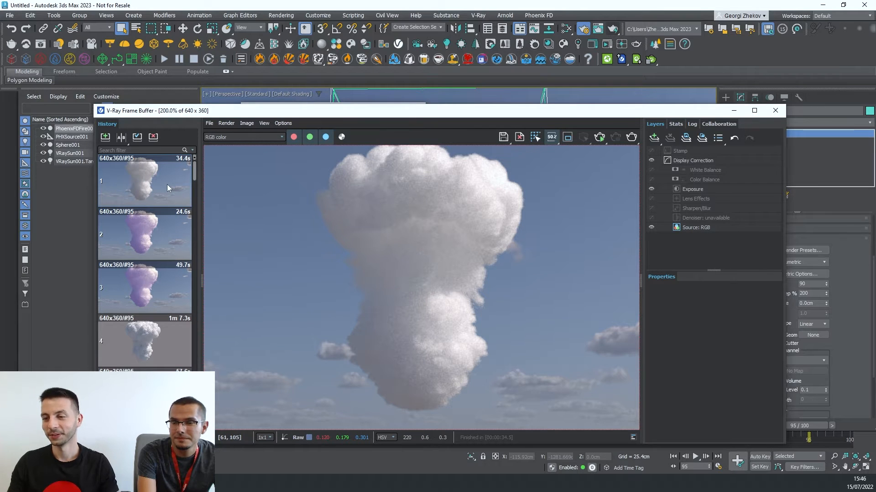
{"action": "scroll", "coordinate": [380, 253], "scroll_direction": "down", "scroll_amount": 1}
{"action": "scroll", "coordinate": [410, 248], "scroll_direction": "up", "scroll_amount": 1}
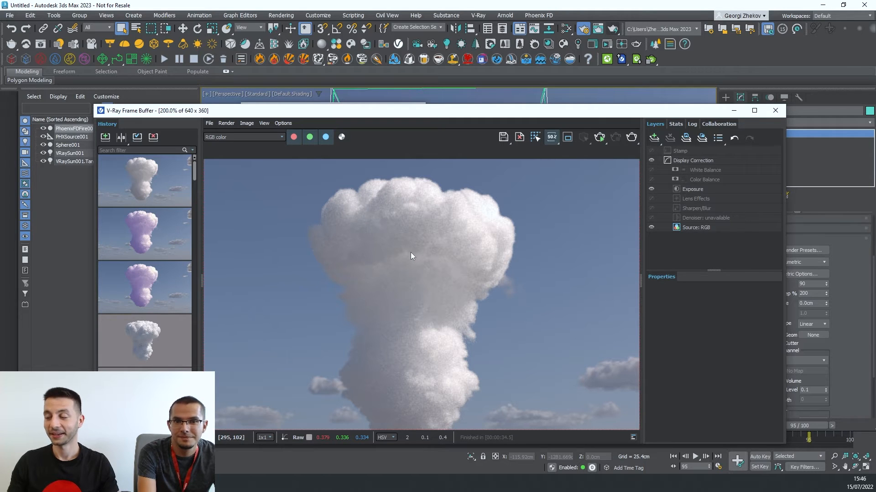
Step: Close the frame buffer and render setup, clear the smoke simulator's caches, and delete PhoenixFDFire001 and PHXSource001
{"action": "left_click", "coordinate": [779, 114]}
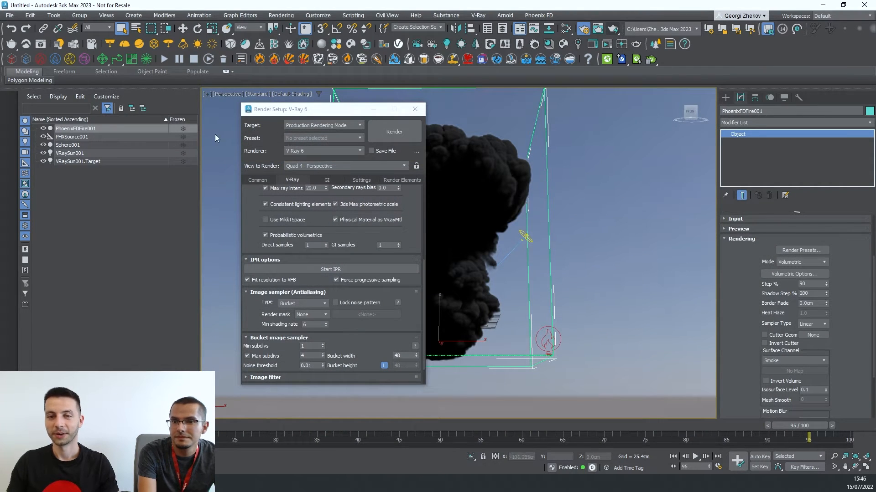
{"action": "left_click", "coordinate": [425, 113]}
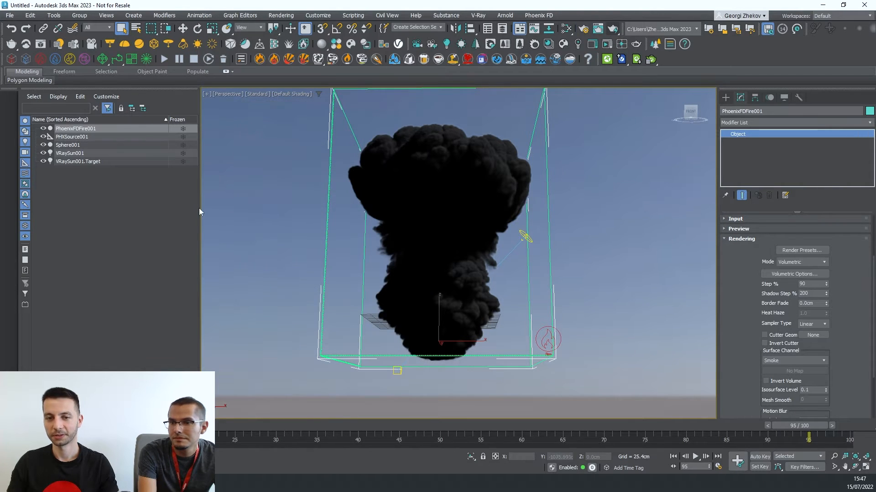
{"action": "left_click", "coordinate": [73, 137], "text": "ctrl"}
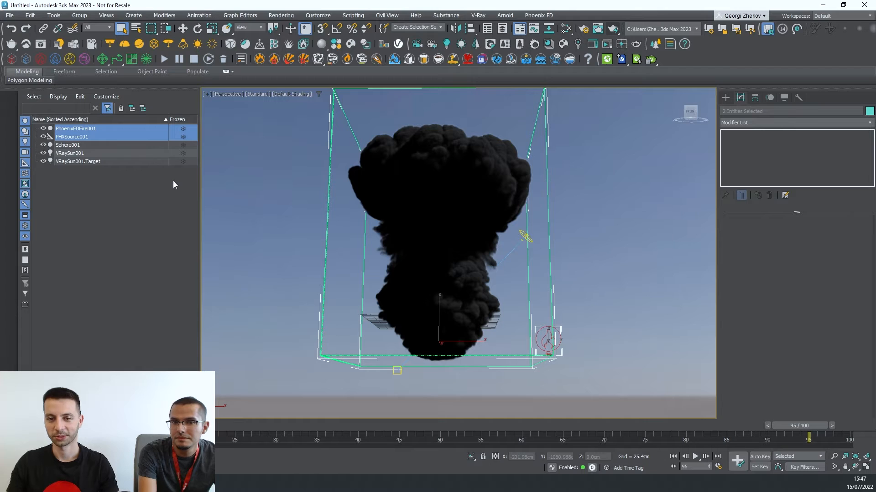
{"action": "left_click", "coordinate": [223, 59]}
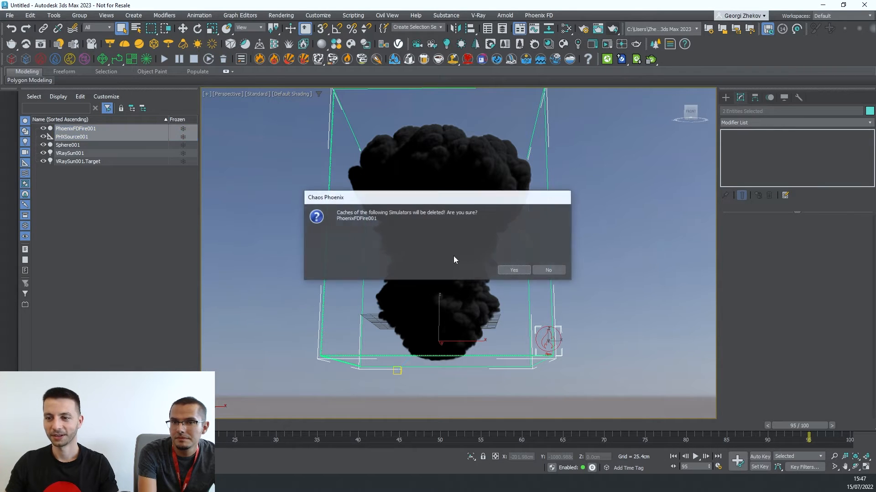
{"action": "left_click", "coordinate": [514, 271]}
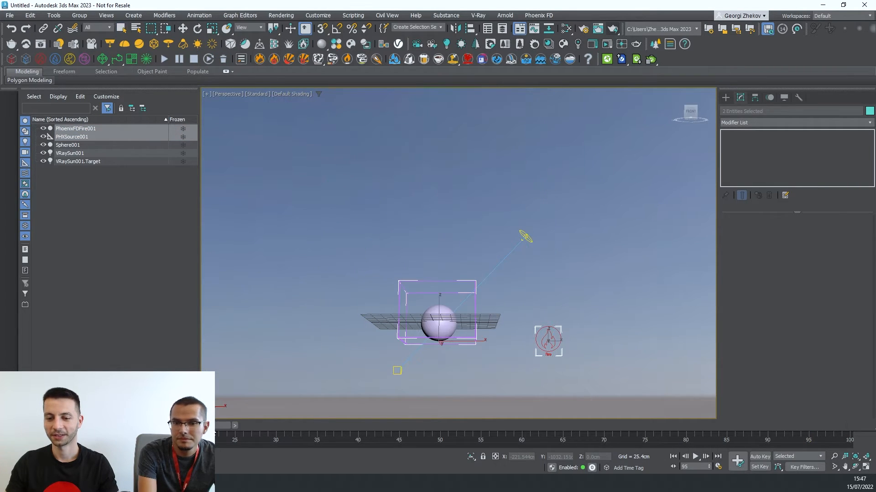
{"action": "key", "text": "Delete"}
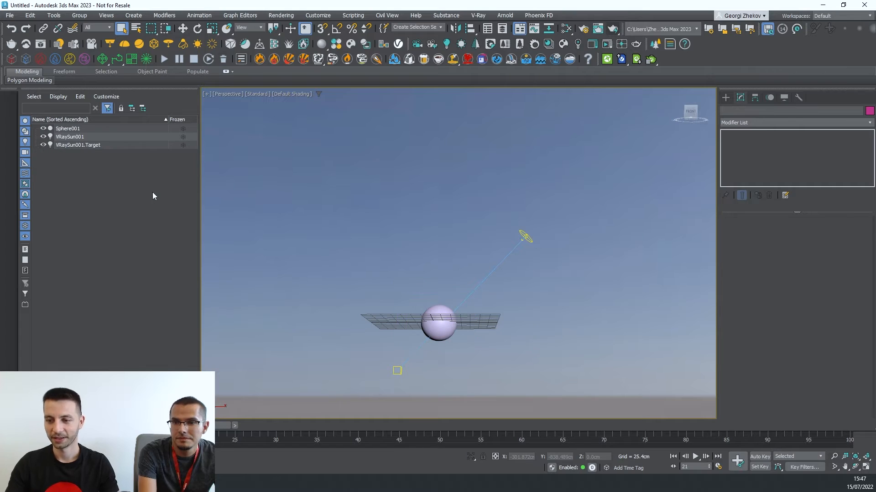
Step: Raise the sphere well above the grid to a height of about 531 cm
{"action": "left_click", "coordinate": [447, 332]}
{"action": "key", "text": "w"}
{"action": "left_click_drag", "start_coordinate": [443, 300], "coordinate": [444, 133]}
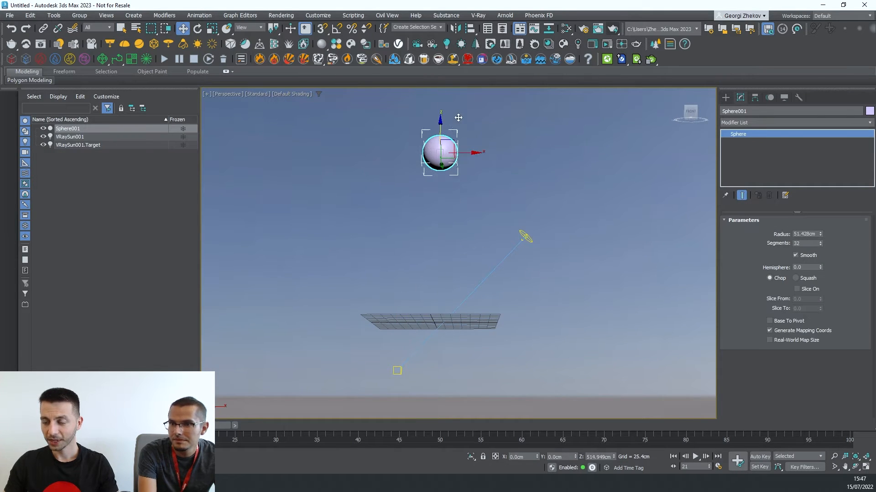
{"action": "middle_click_drag", "start_coordinate": [477, 165], "coordinate": [475, 175], "text": "alt"}
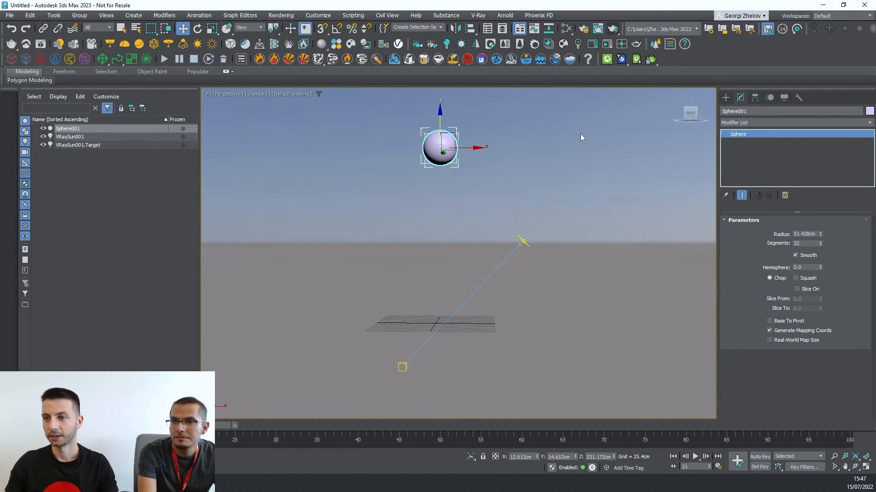
Step: Create a Phoenix liquid quick setup with foam, splashes and mist from the sphere, and open the simulator's Foam settings
{"action": "left_click", "coordinate": [513, 60]}
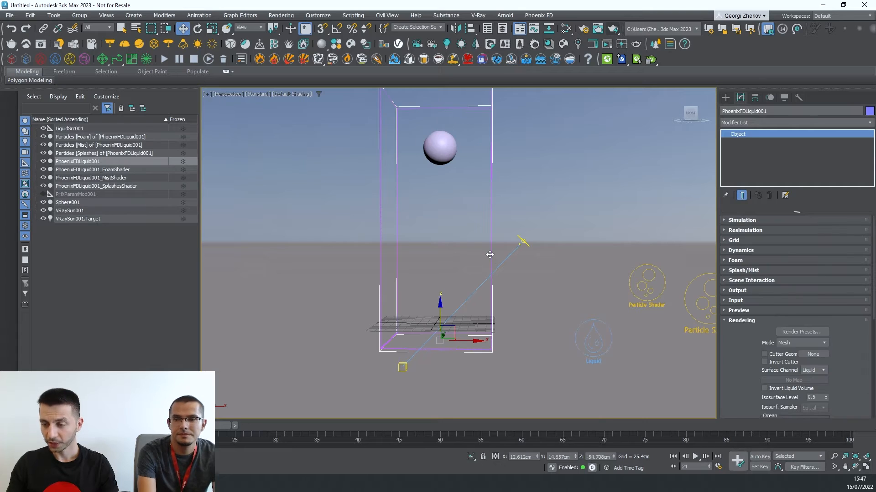
{"action": "left_click", "coordinate": [771, 321]}
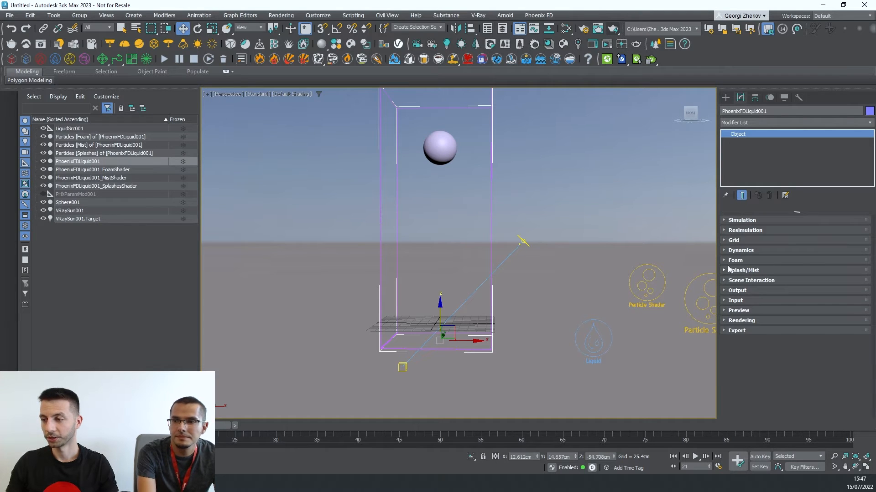
{"action": "left_click", "coordinate": [746, 261]}
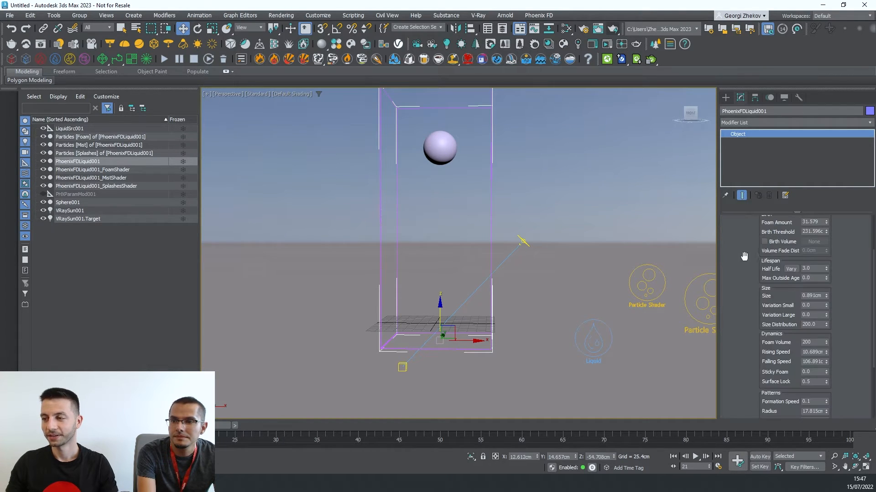
Step: Turn off the liquid simulator's foam and its splash and mist particles
{"action": "scroll", "coordinate": [743, 269], "scroll_direction": "down", "scroll_amount": 2}
{"action": "left_click", "coordinate": [735, 231]}
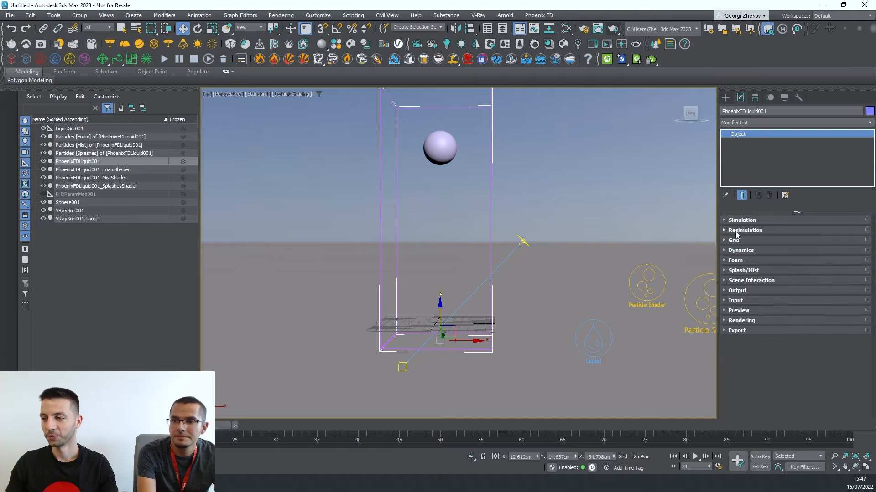
{"action": "left_click", "coordinate": [743, 271]}
{"action": "scroll", "coordinate": [741, 255], "scroll_direction": "down", "scroll_amount": 2}
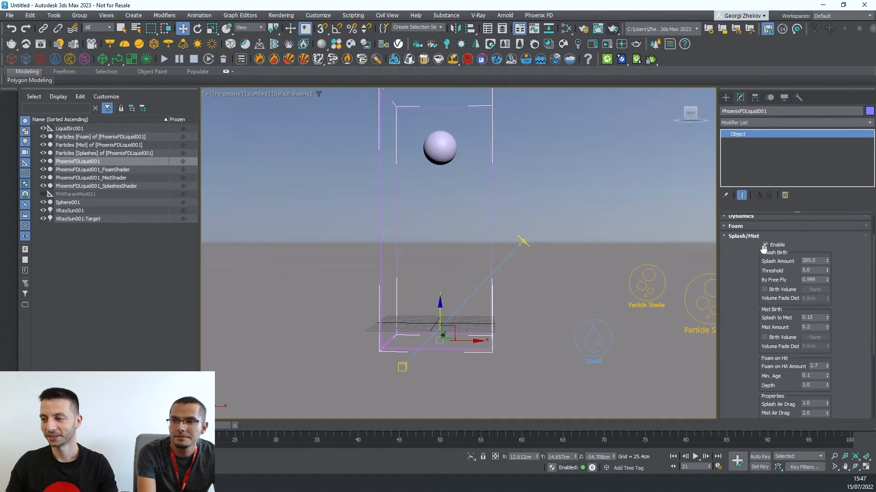
{"action": "left_click", "coordinate": [738, 236]}
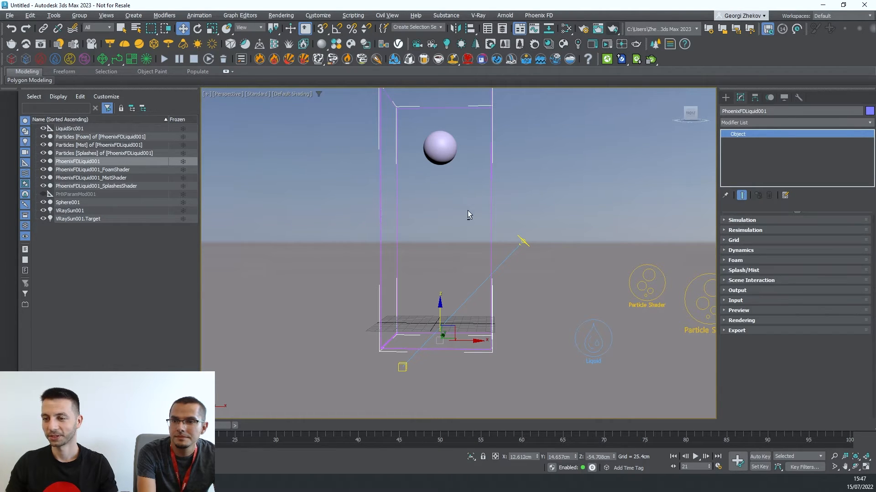
Step: Decrease the liquid simulator's grid resolution in two stages to 89 × 89 × 214 cells
{"action": "middle_click_drag", "start_coordinate": [468, 214], "coordinate": [593, 210], "text": "alt"}
{"action": "left_click", "coordinate": [734, 241]}
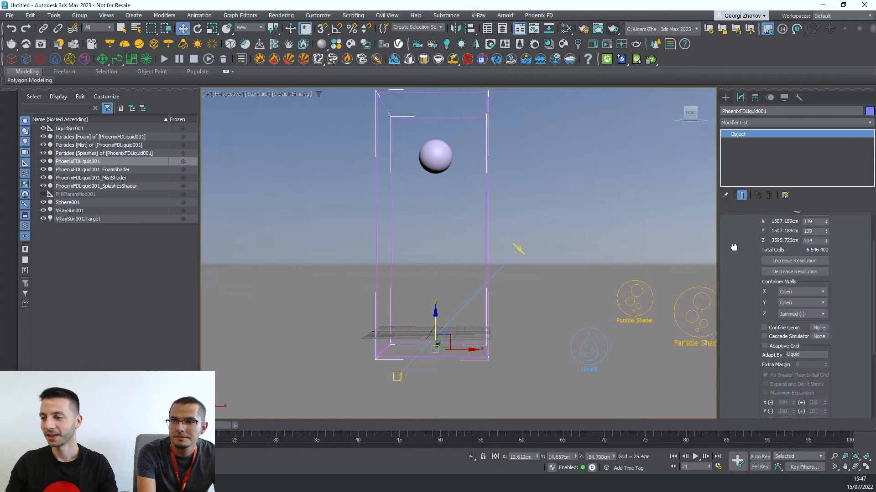
{"action": "scroll", "coordinate": [734, 255], "scroll_direction": "down", "scroll_amount": 1}
{"action": "left_click", "coordinate": [780, 309]}
{"action": "left_click", "coordinate": [780, 309]}
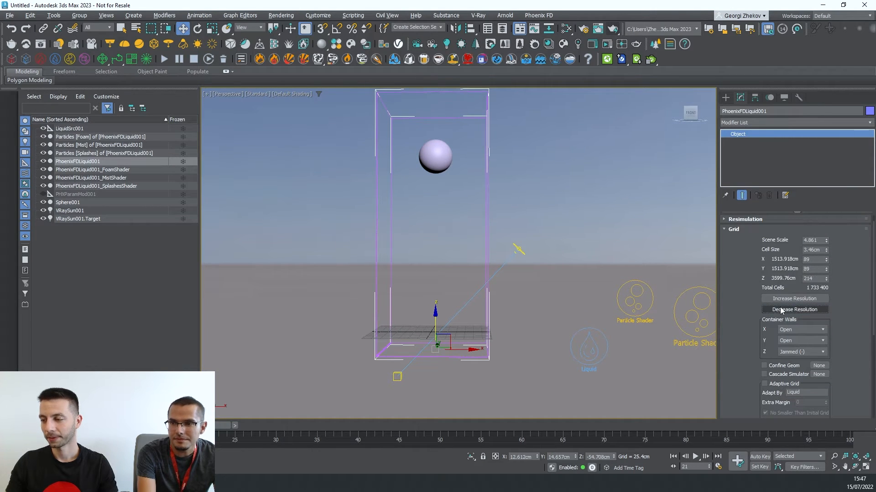
Step: Simulate the liquid falling from the sphere and stop the simulation at frame 60
{"action": "middle_click_drag", "start_coordinate": [575, 223], "coordinate": [549, 247], "text": "alt"}
{"action": "middle_click_drag", "start_coordinate": [557, 203], "coordinate": [558, 220], "text": "alt"}
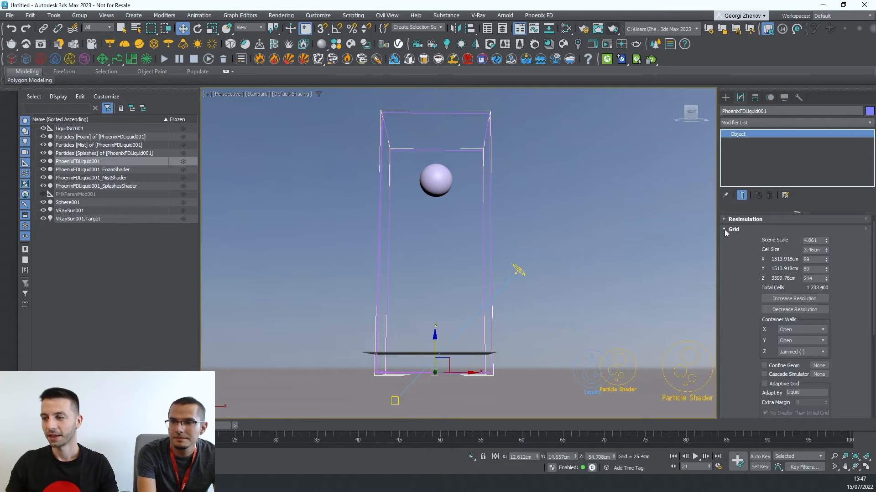
{"action": "left_click", "coordinate": [165, 61]}
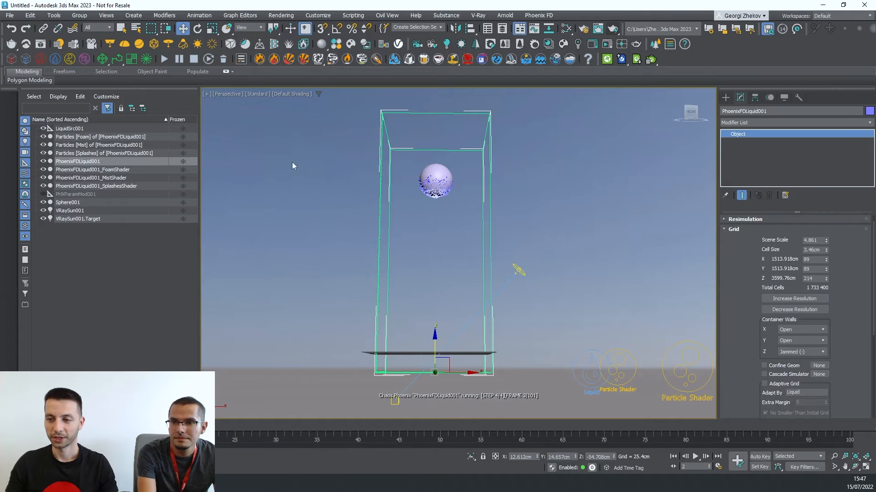
{"action": "middle_click_drag", "start_coordinate": [438, 248], "coordinate": [439, 250], "text": "alt"}
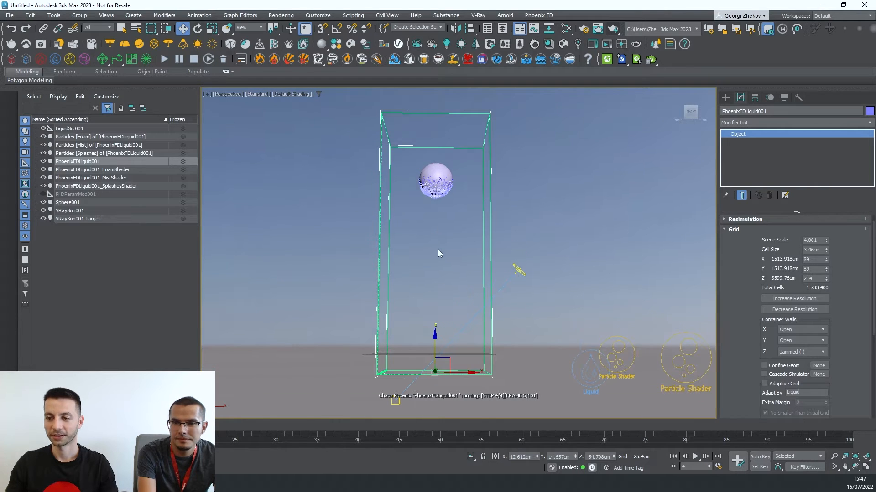
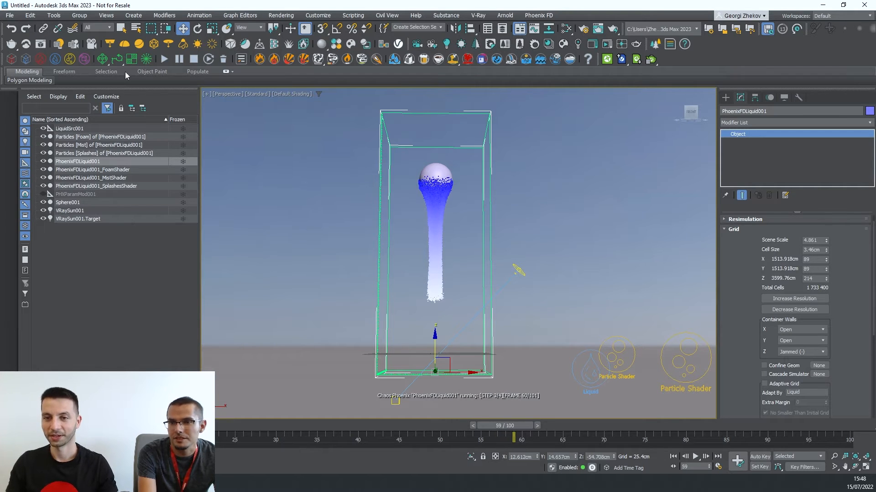
{"action": "left_click", "coordinate": [193, 59]}
{"action": "left_click", "coordinate": [724, 231]}
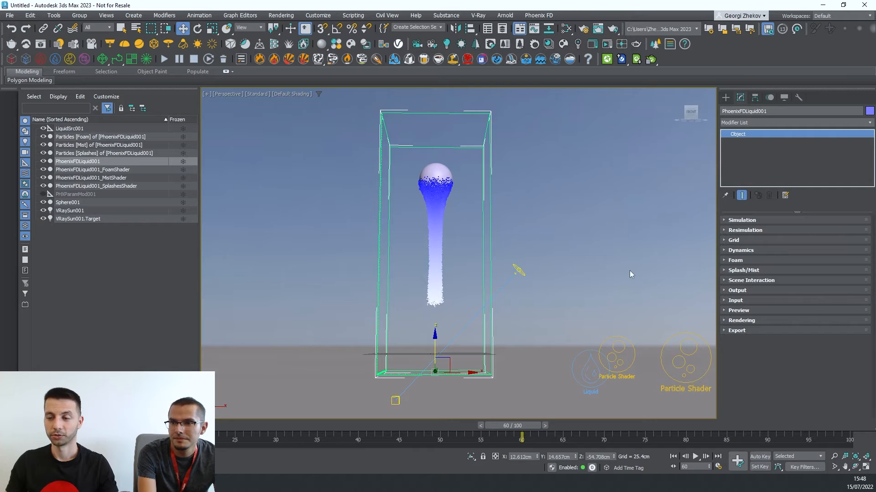
Step: Enable particle resimulation for the liquid simulator and dismiss the resimulation mode information
{"action": "left_click", "coordinate": [737, 229]}
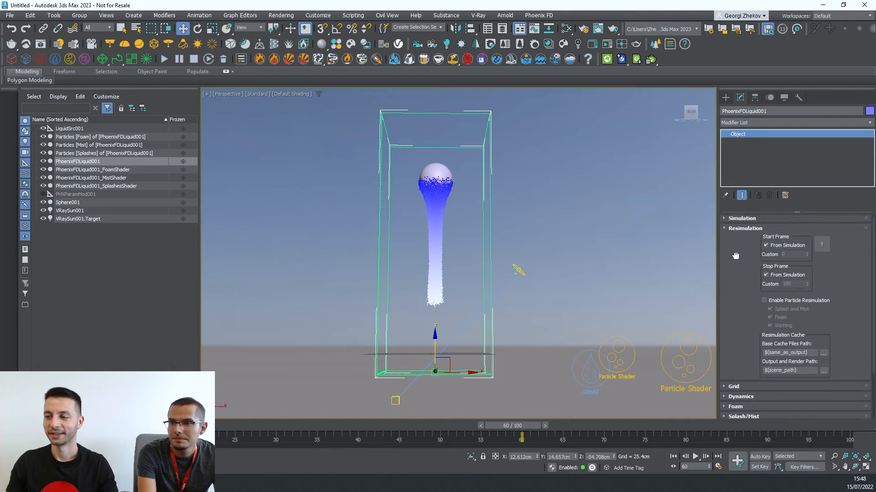
{"action": "scroll", "coordinate": [743, 285], "scroll_direction": "down", "scroll_amount": 1}
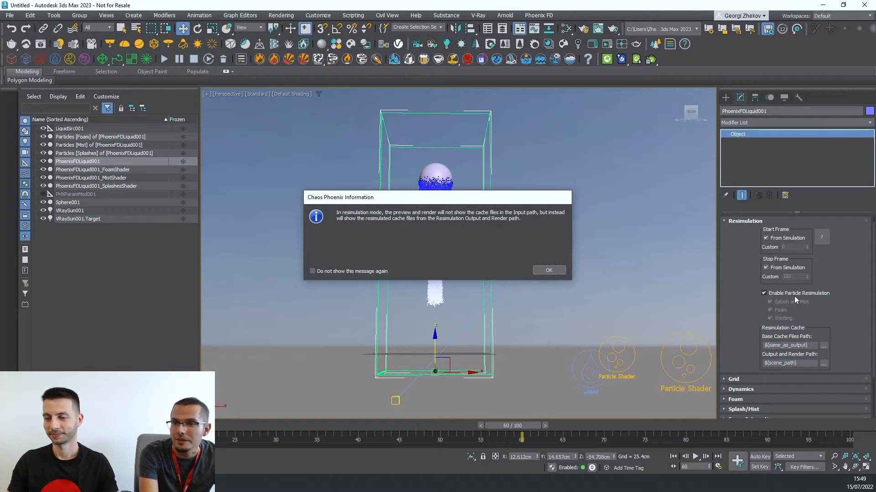
{"action": "left_click_drag", "start_coordinate": [421, 201], "coordinate": [564, 155]}
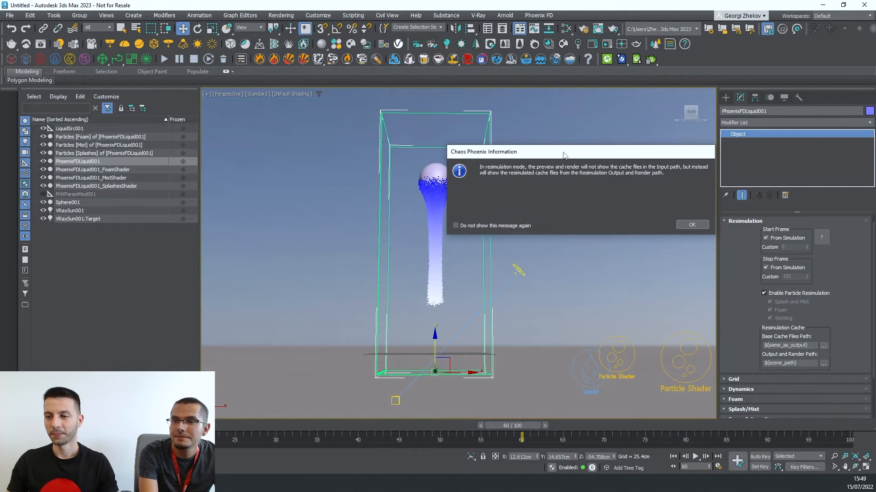
{"action": "left_click_drag", "start_coordinate": [488, 154], "coordinate": [444, 155]}
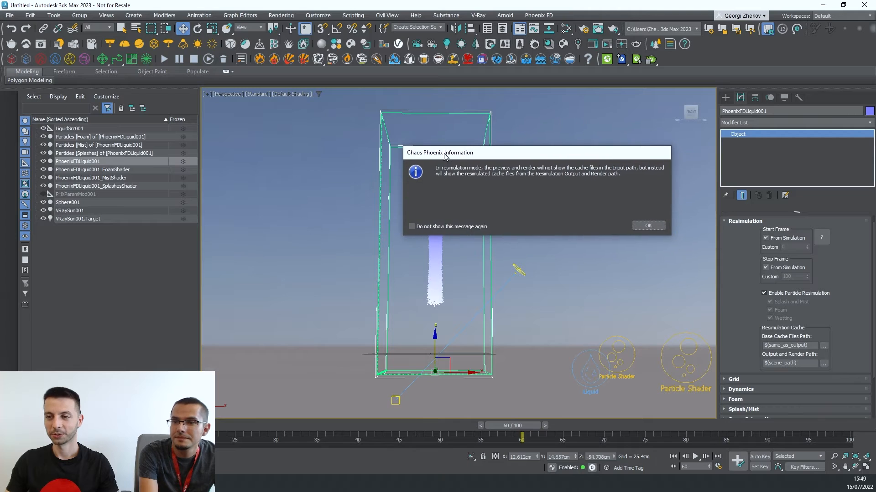
{"action": "left_click_drag", "start_coordinate": [561, 158], "coordinate": [517, 177]}
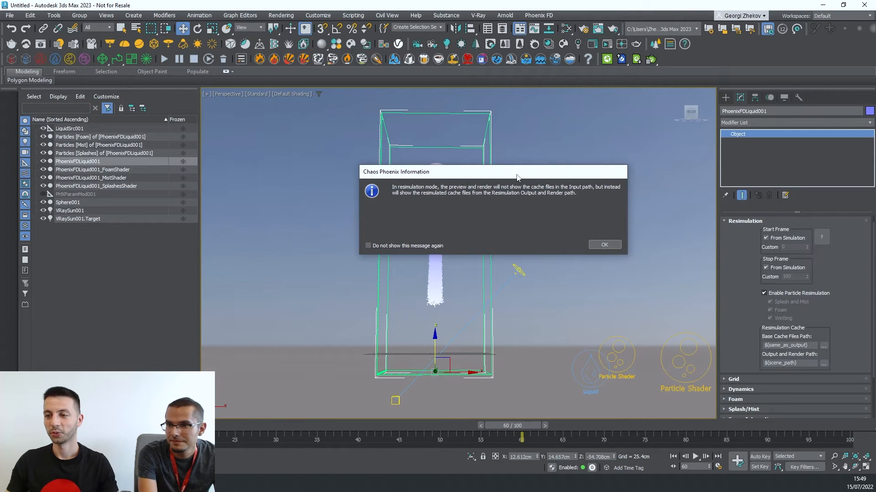
{"action": "left_click", "coordinate": [609, 245]}
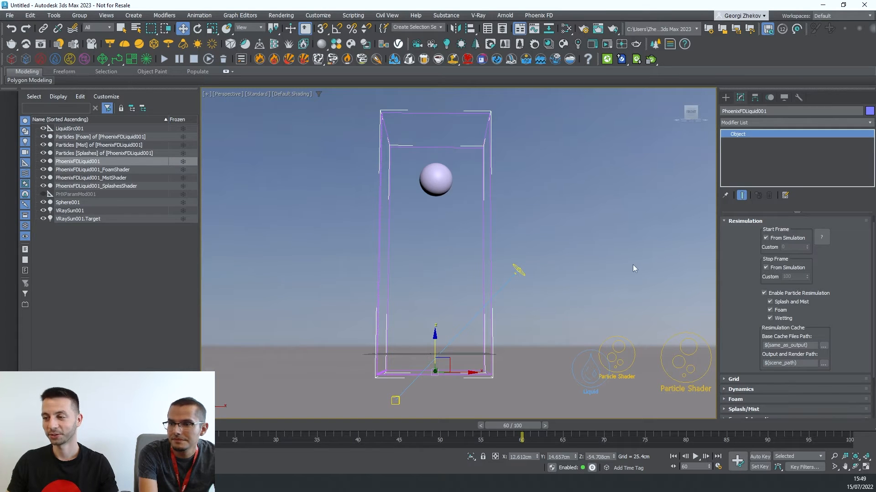
Step: Turn the simulator's foam and its splash and mist particles back on for the resimulation
{"action": "left_click", "coordinate": [736, 222]}
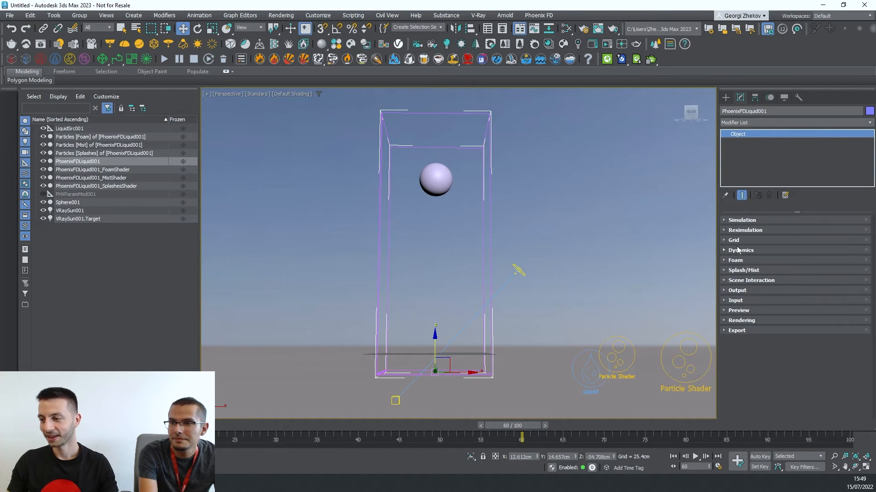
{"action": "left_click", "coordinate": [735, 260]}
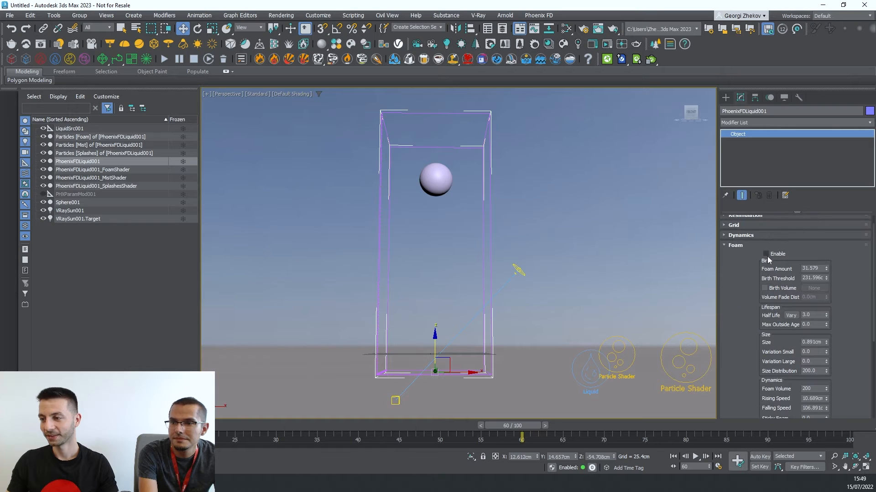
{"action": "left_click", "coordinate": [729, 246]}
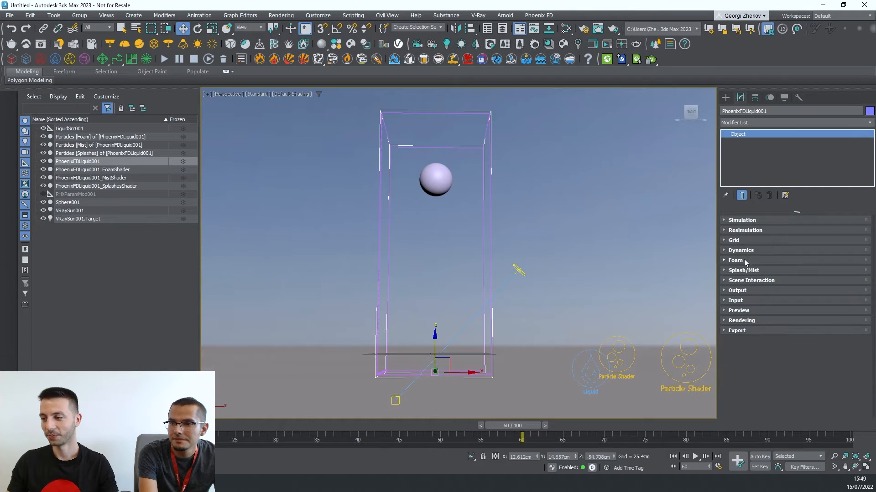
{"action": "left_click", "coordinate": [742, 257]}
{"action": "scroll", "coordinate": [740, 274], "scroll_direction": "up", "scroll_amount": 3}
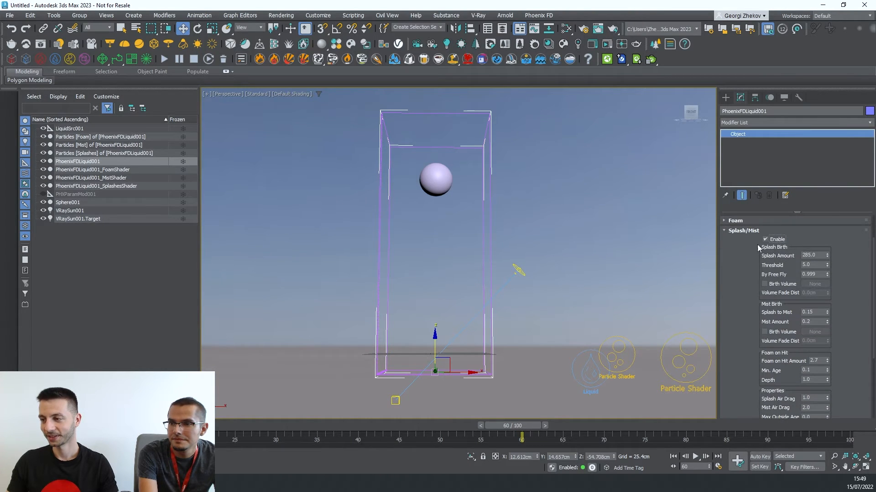
{"action": "left_click", "coordinate": [736, 234]}
Step: Export the Phoenix scene as Untitled.simscene and start simulating it with the standalone preview
{"action": "left_click", "coordinate": [533, 16]}
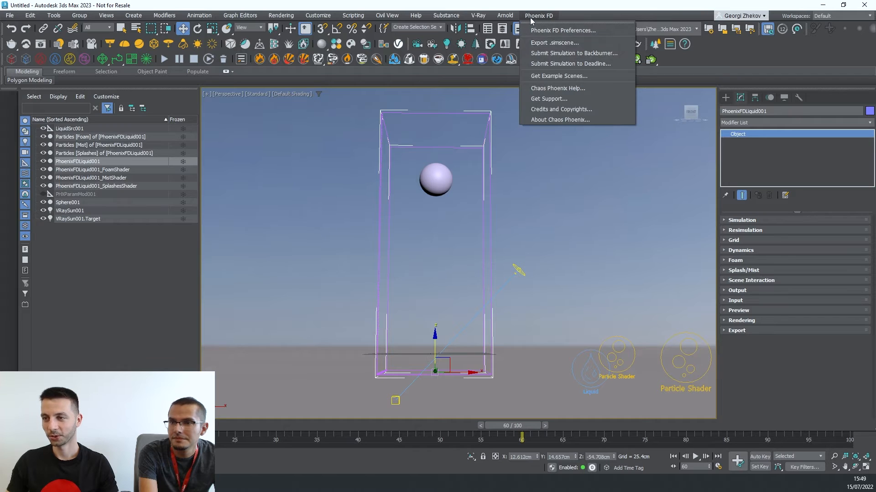
{"action": "left_click", "coordinate": [564, 43]}
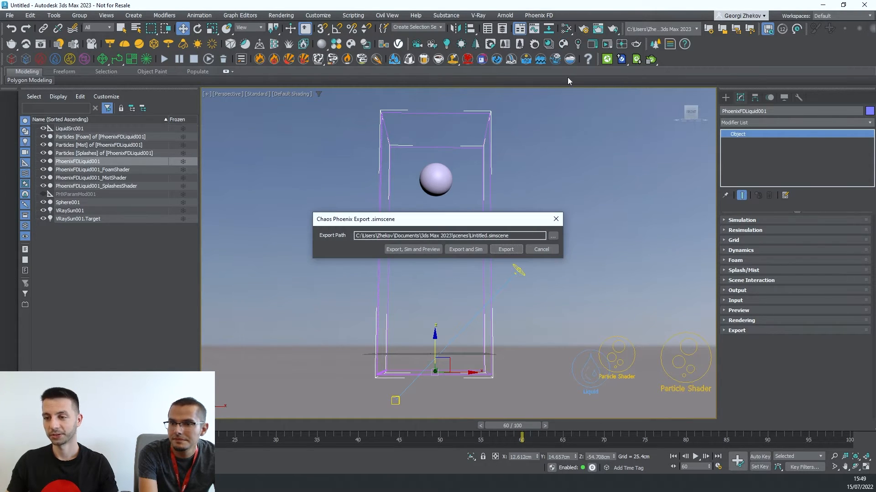
{"action": "left_click", "coordinate": [402, 250]}
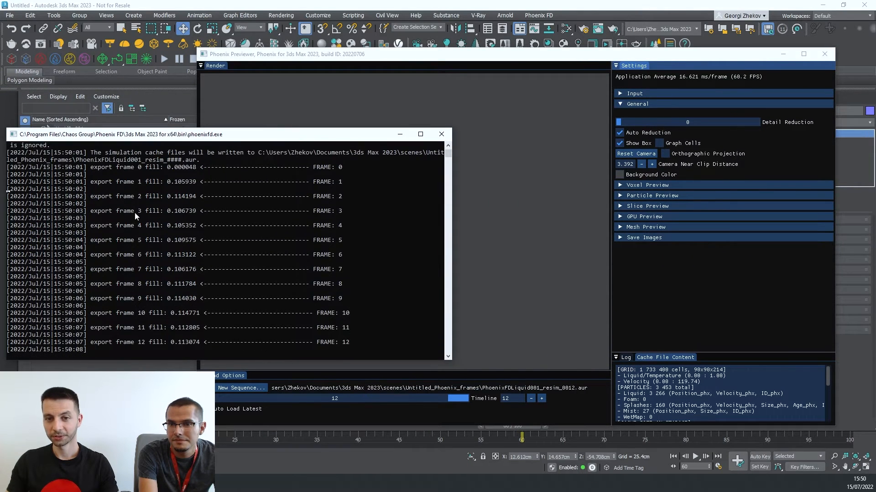
Step: Examine the resimulated foam, splashes and mist from several angles and distances in the Phoenix Previewer while frames are exported
{"action": "left_click", "coordinate": [319, 98]}
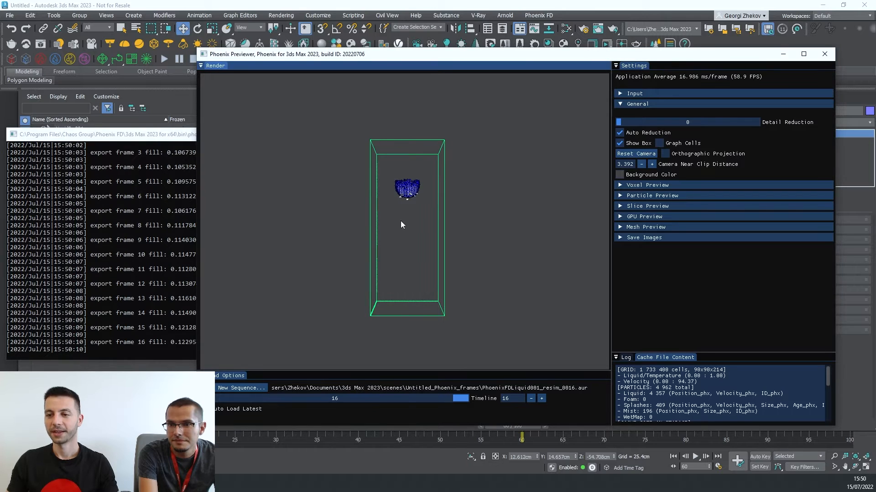
{"action": "left_click_drag", "start_coordinate": [400, 221], "coordinate": [436, 212]}
{"action": "scroll", "coordinate": [395, 195], "scroll_direction": "up", "scroll_amount": 5}
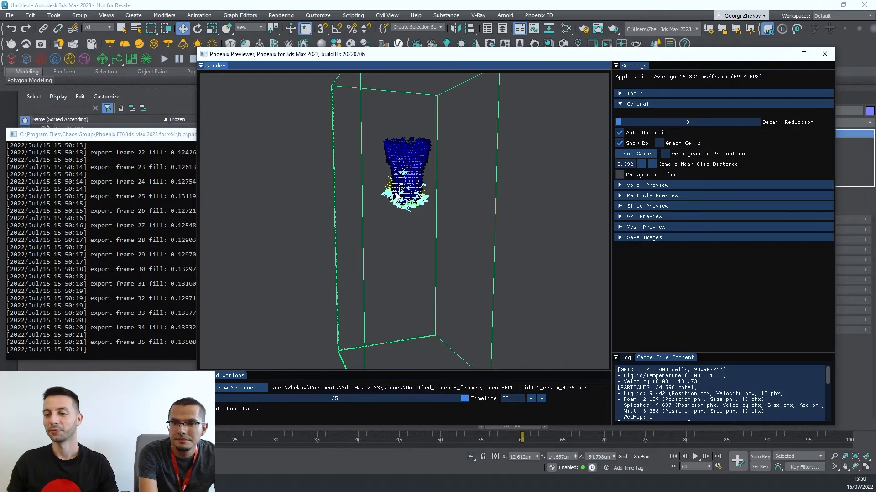
{"action": "scroll", "coordinate": [393, 203], "scroll_direction": "up", "scroll_amount": 5}
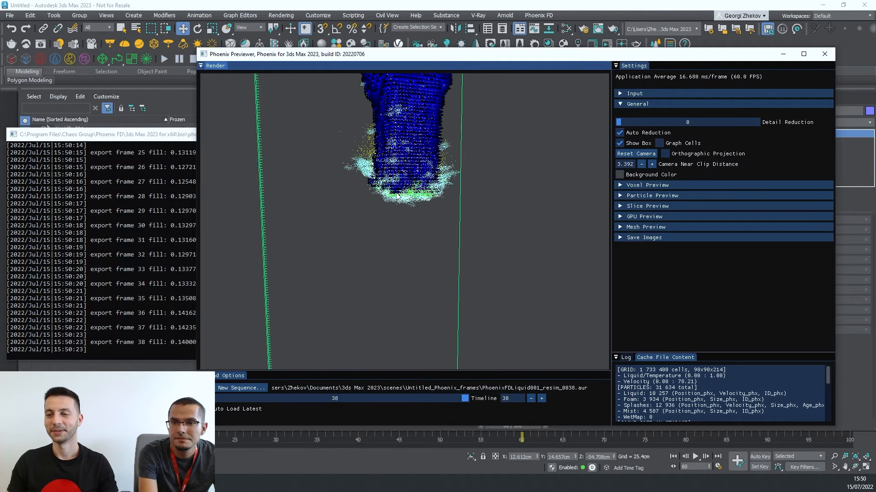
{"action": "scroll", "coordinate": [397, 197], "scroll_direction": "down", "scroll_amount": 5}
{"action": "left_click_drag", "start_coordinate": [400, 197], "coordinate": [412, 207]}
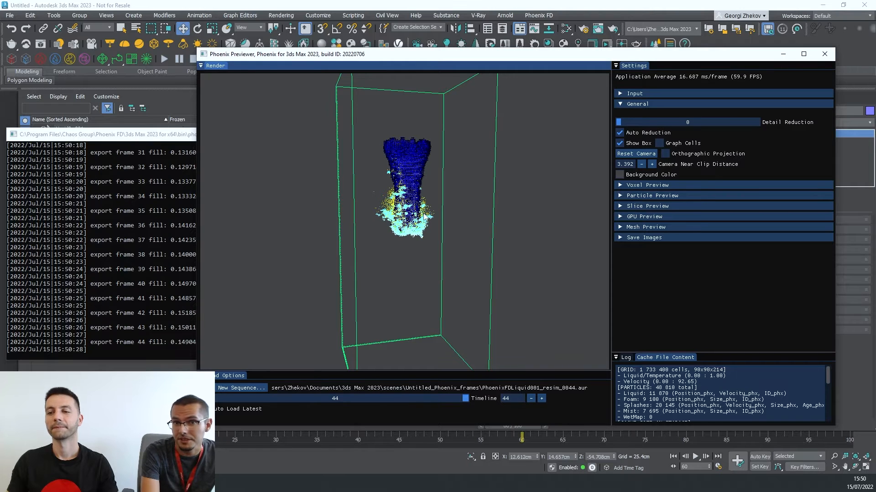
{"action": "left_click", "coordinate": [165, 259]}
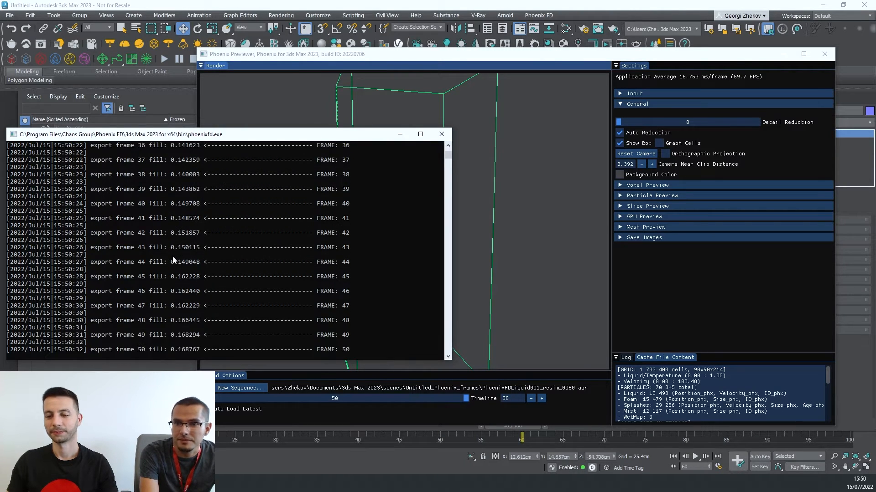
{"action": "left_click", "coordinate": [491, 275]}
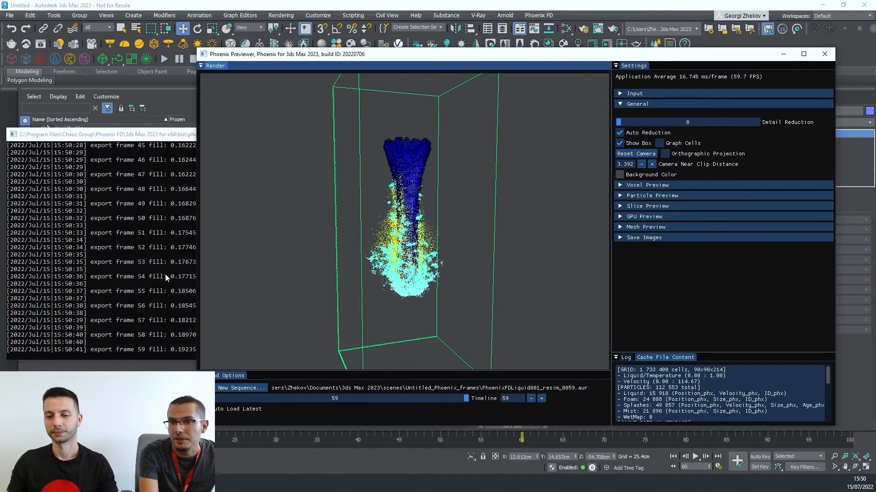
Step: Stop the standalone resimulation at frame 60 by closing its console, and close the Phoenix Previewer
{"action": "left_click", "coordinate": [165, 275]}
{"action": "left_click", "coordinate": [441, 137]}
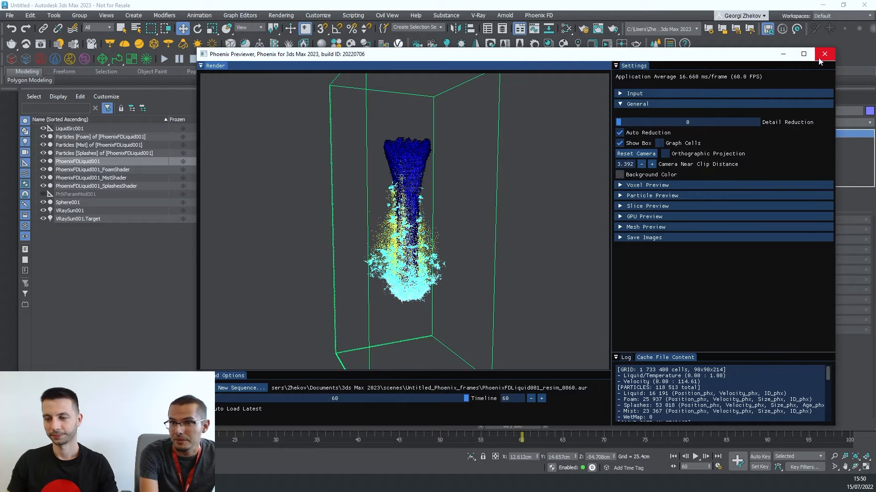
{"action": "left_click", "coordinate": [819, 58]}
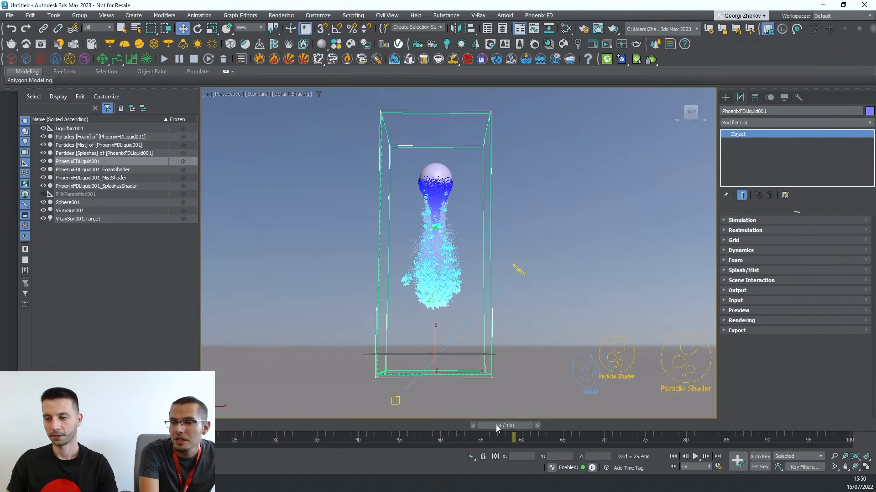
Step: Go to frame 57 on the timeline and frame the resimulated liquid from a slightly turned view
{"action": "mouse_move", "coordinate": [496, 425]}
{"action": "left_mouse_down"}
{"action": "mouse_move", "coordinate": [246, 427]}
{"action": "mouse_move", "coordinate": [480, 429]}
{"action": "left_mouse_up"}
{"action": "key", "text": "w"}
{"action": "middle_click_drag", "start_coordinate": [382, 369], "coordinate": [374, 355], "text": "alt"}
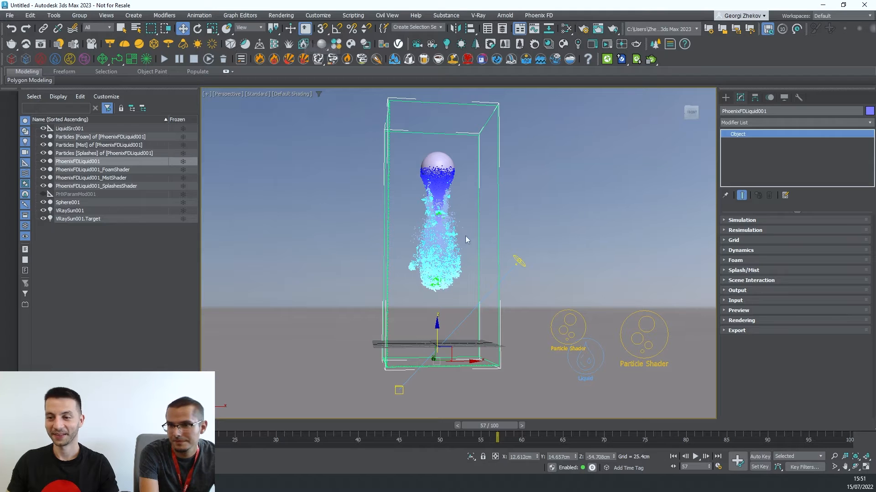
Step: Review the list of render elements in the V-Ray render setup and close it
{"action": "left_click", "coordinate": [584, 31]}
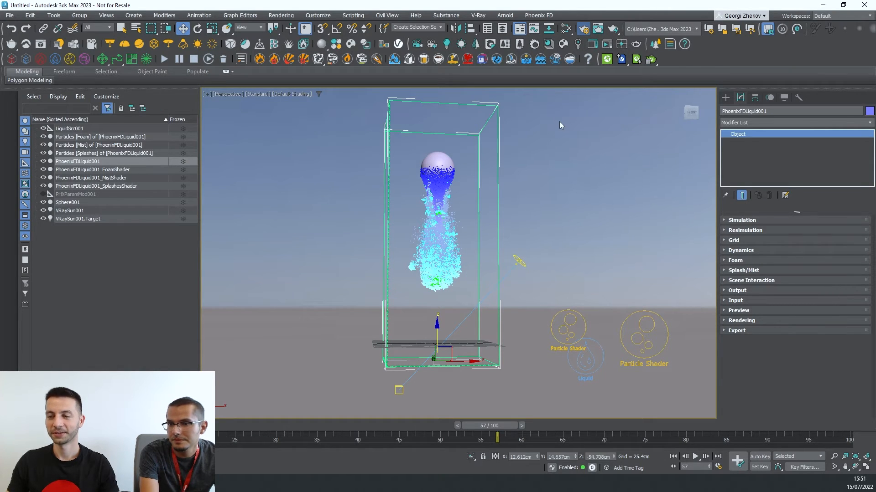
{"action": "left_click", "coordinate": [401, 180]}
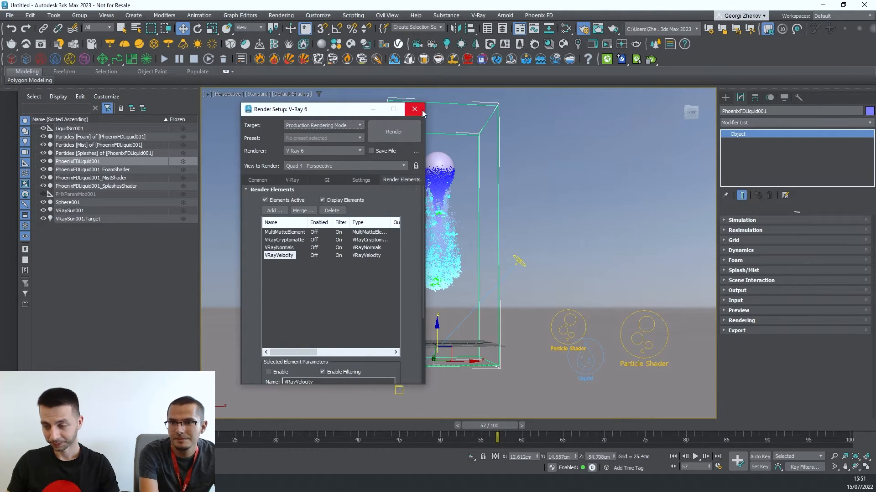
{"action": "left_click", "coordinate": [415, 109]}
Step: Assign G-Buffer object ID 1 to the foam shader in its object properties
{"action": "left_click", "coordinate": [122, 170]}
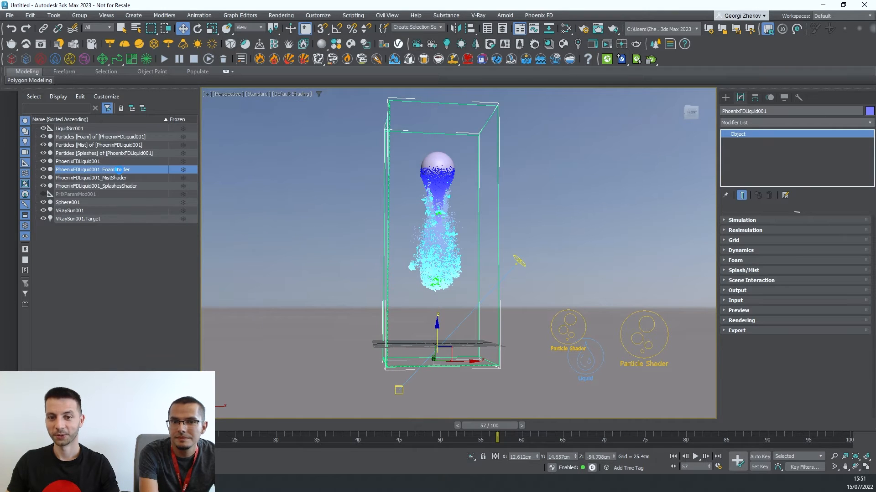
{"action": "right_click", "coordinate": [120, 170]}
{"action": "mouse_move", "coordinate": [148, 236]}
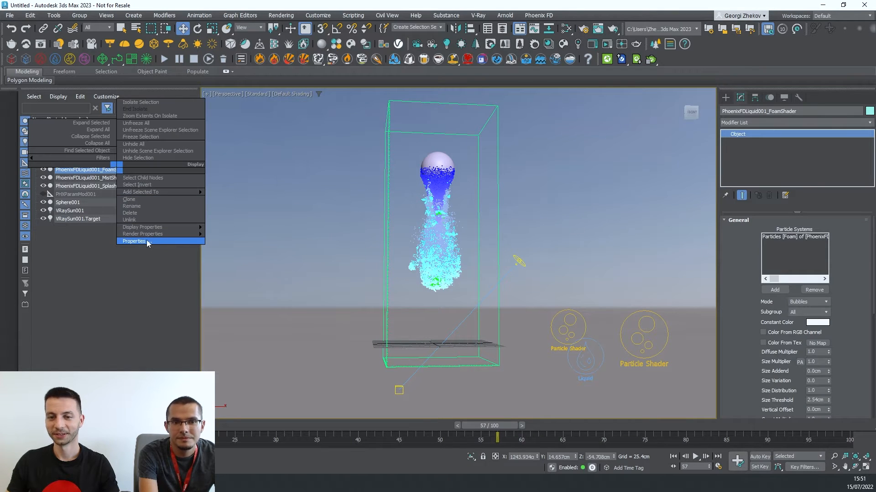
{"action": "left_click", "coordinate": [149, 241]}
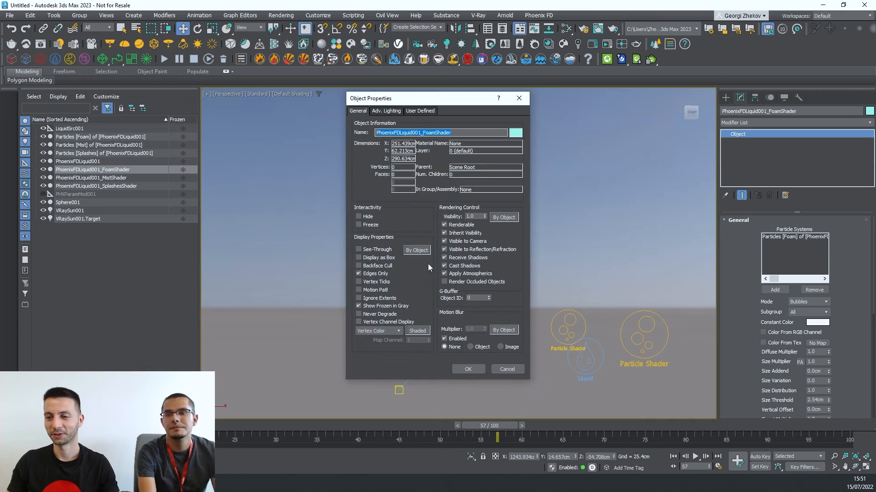
{"action": "left_click", "coordinate": [476, 297]}
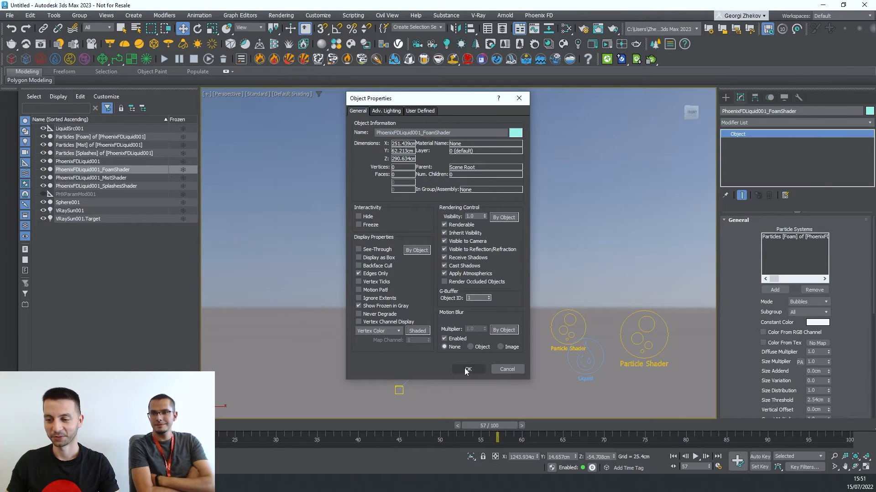
{"action": "left_click", "coordinate": [468, 369]}
Step: Assign G-Buffer object ID 2 to the mist shader in its object properties
{"action": "left_click", "coordinate": [97, 178]}
{"action": "right_click", "coordinate": [97, 178]}
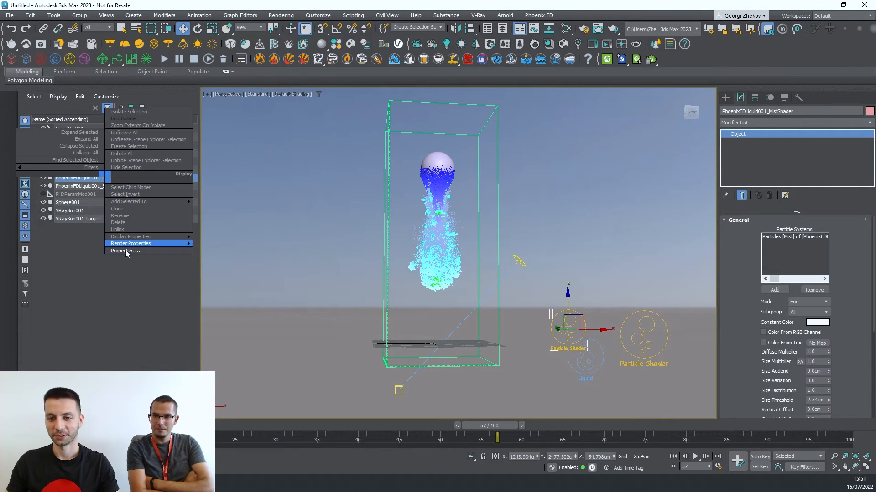
{"action": "left_click", "coordinate": [148, 241]}
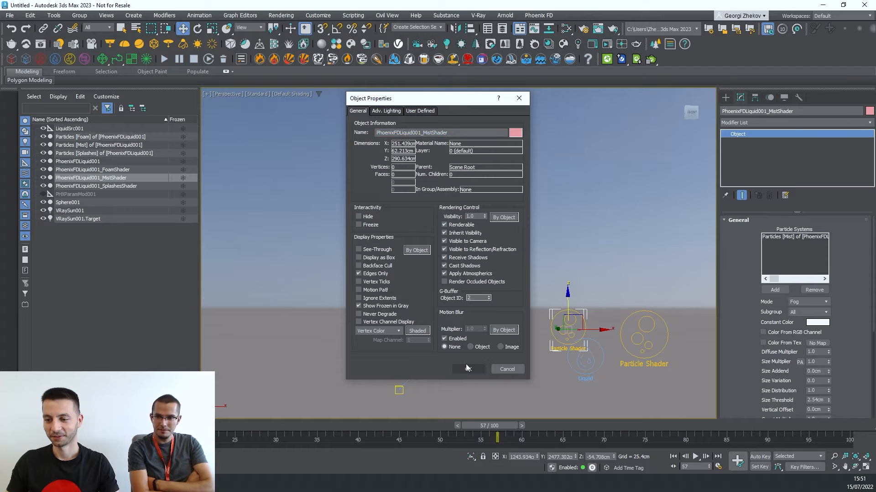
{"action": "left_click", "coordinate": [465, 367]}
Step: Assign G-Buffer object ID 3 to the splashes shader in its object properties
{"action": "left_click", "coordinate": [130, 194]}
{"action": "left_click", "coordinate": [114, 186]}
{"action": "right_click", "coordinate": [114, 186]}
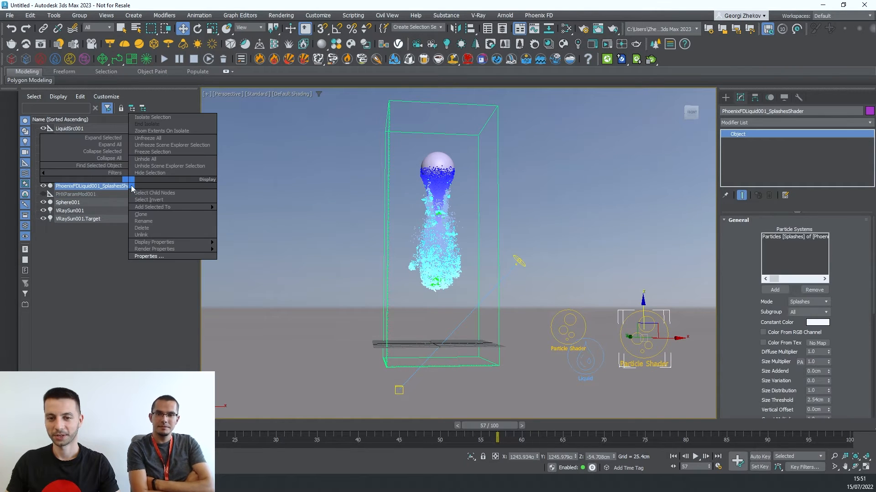
{"action": "left_click", "coordinate": [159, 252]}
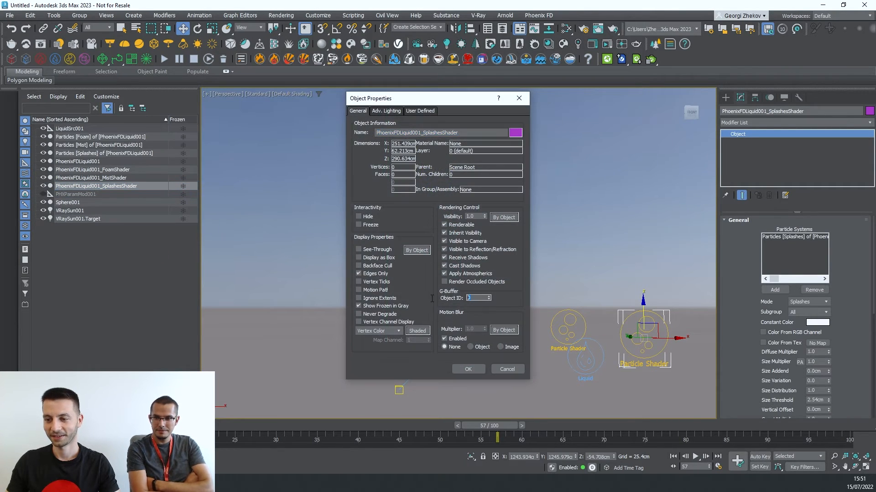
{"action": "left_click", "coordinate": [463, 366]}
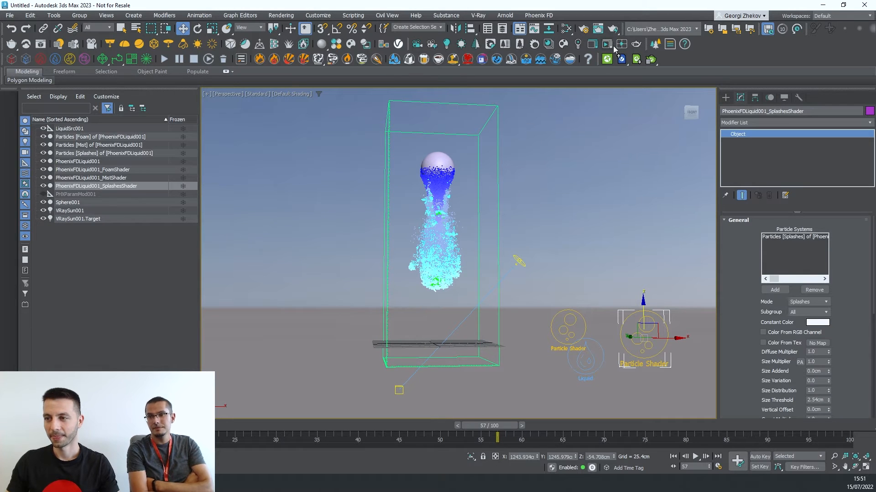
Step: Render frame 57, inspect its MultiMatteElement channel and return to RGB color
{"action": "left_click", "coordinate": [612, 28]}
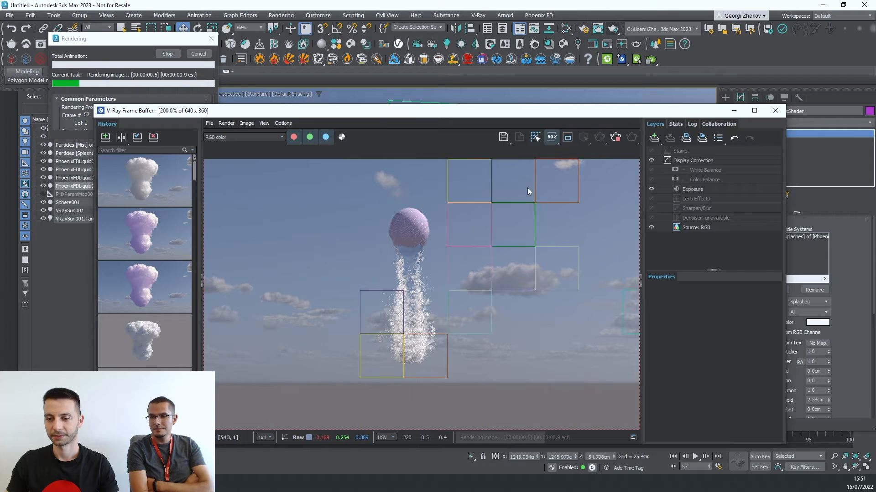
{"action": "left_click", "coordinate": [250, 143]}
{"action": "left_click", "coordinate": [251, 159]}
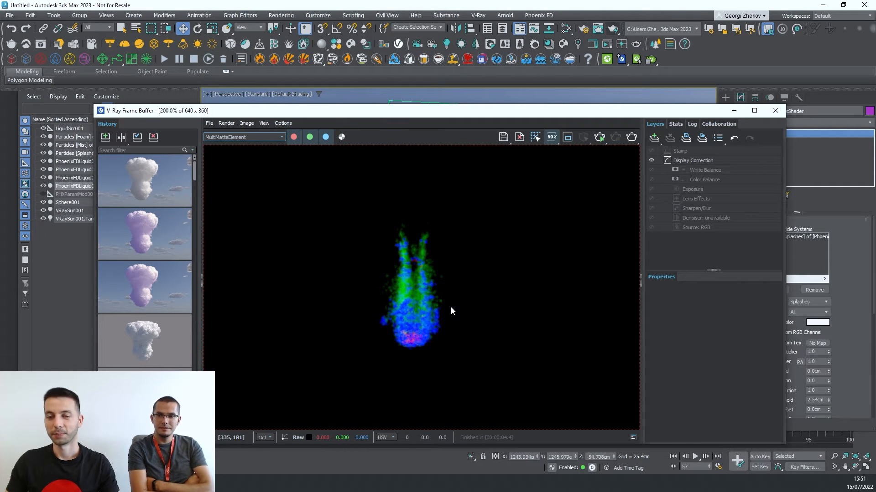
{"action": "left_click", "coordinate": [242, 136]}
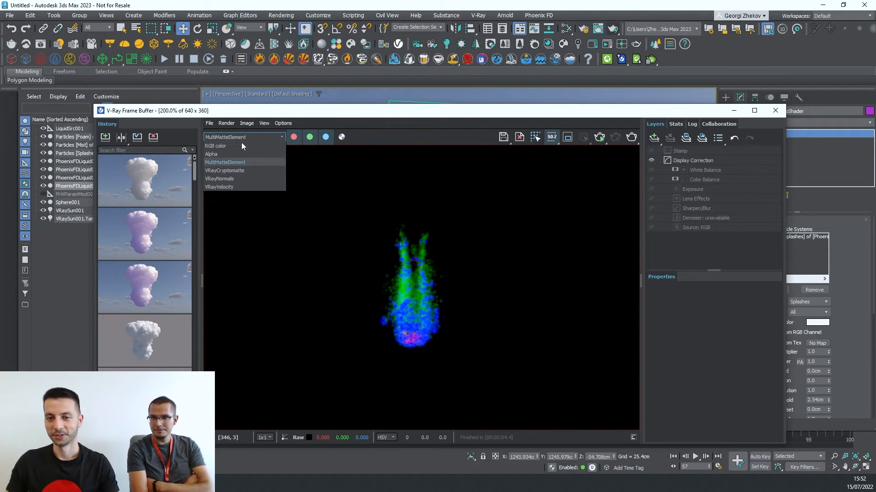
{"action": "left_click", "coordinate": [241, 144]}
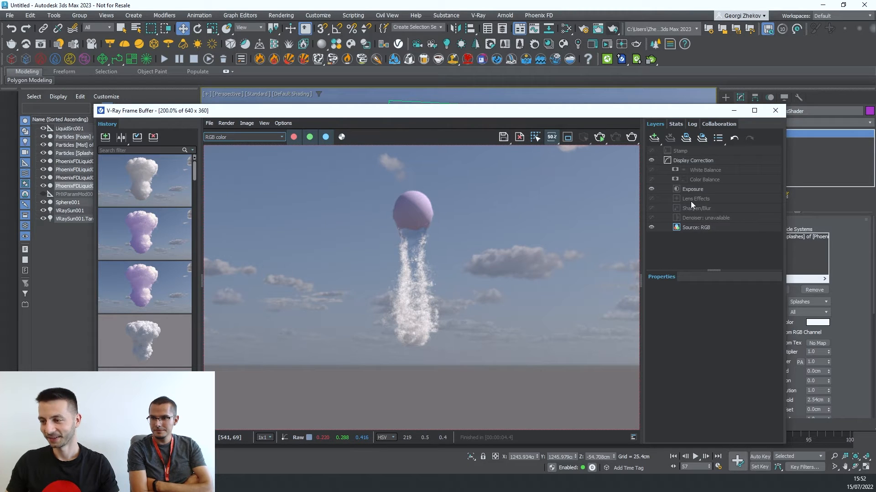
Step: Add a Color Balance layer to the rendered image and compare the MultiMatteElement channel with RGB color
{"action": "left_click", "coordinate": [654, 138]}
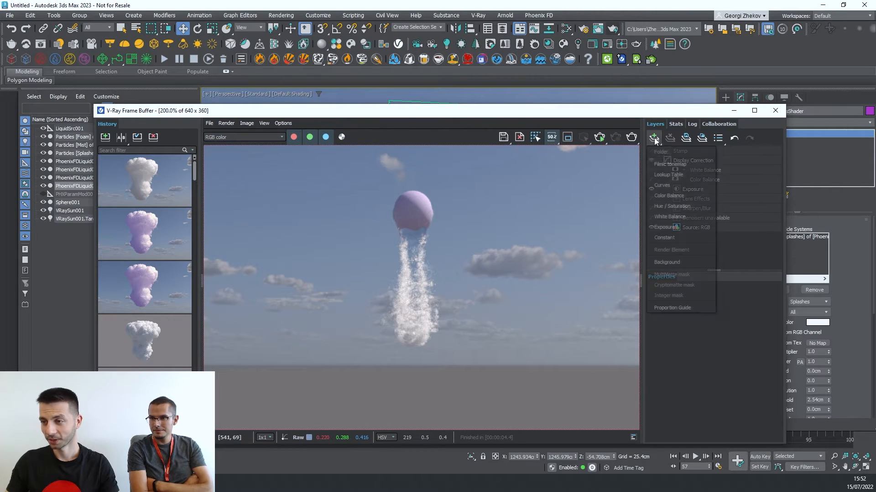
{"action": "left_click", "coordinate": [694, 195]}
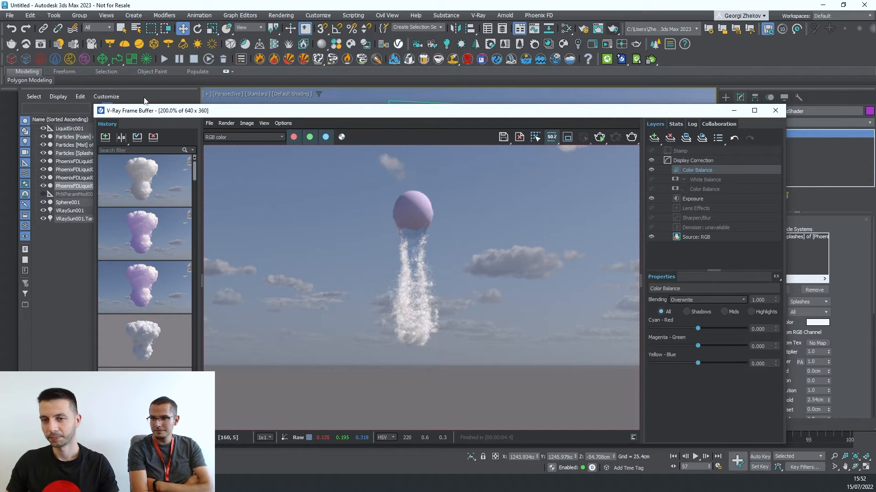
{"action": "left_click", "coordinate": [221, 137]}
{"action": "left_click", "coordinate": [234, 166]}
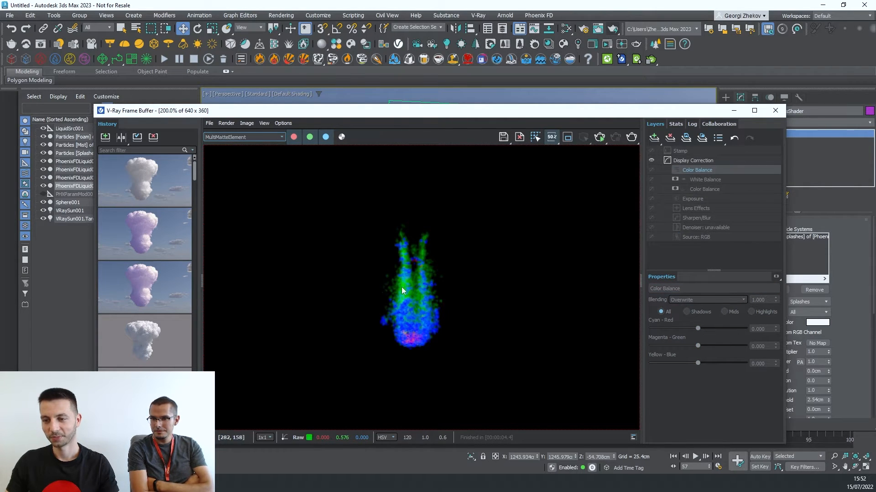
{"action": "left_click", "coordinate": [230, 138]}
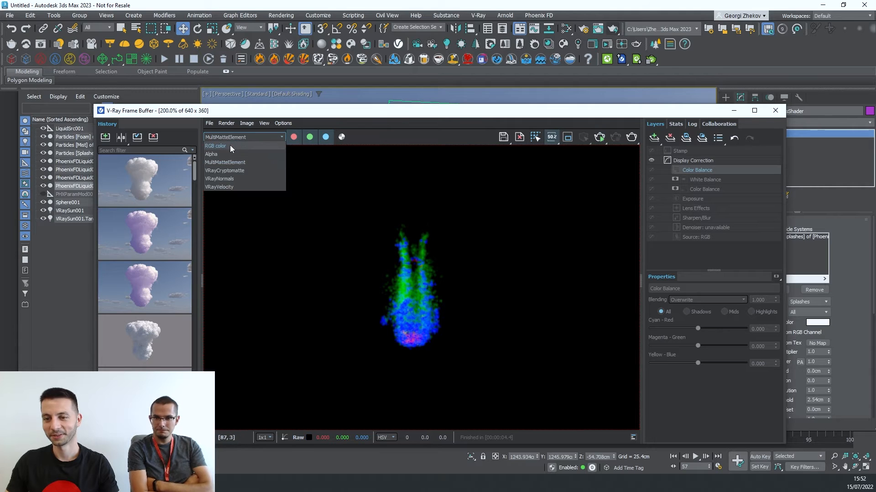
{"action": "left_click", "coordinate": [230, 145]}
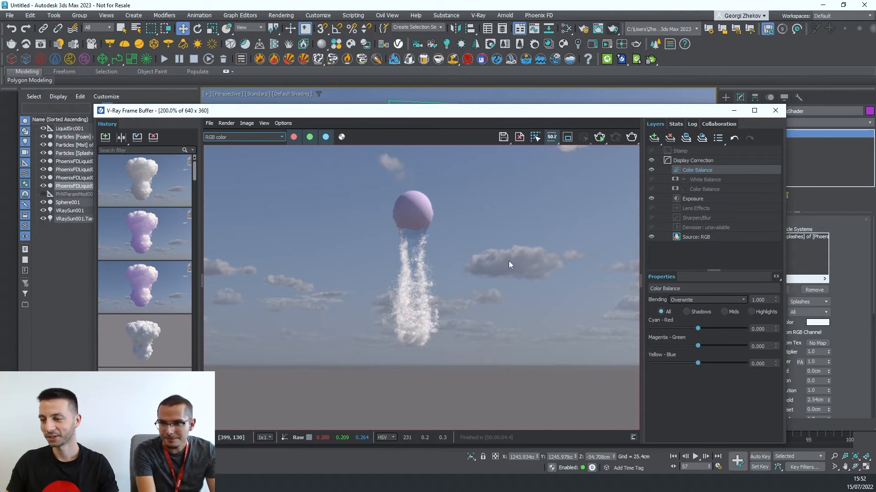
Step: Mask the new Color Balance layer with a MultiMatte mask based on MultiMatteElement, and return to its colour properties
{"action": "left_click", "coordinate": [775, 277]}
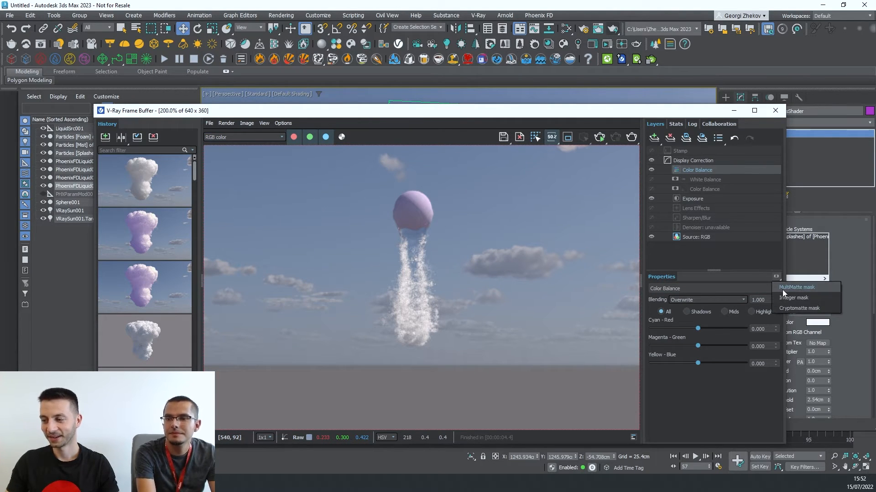
{"action": "left_click", "coordinate": [782, 289]}
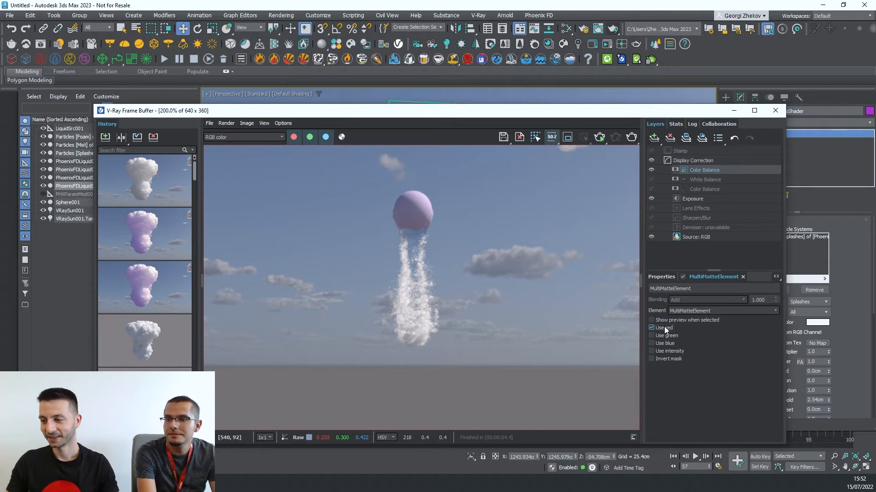
{"action": "left_click", "coordinate": [660, 277]}
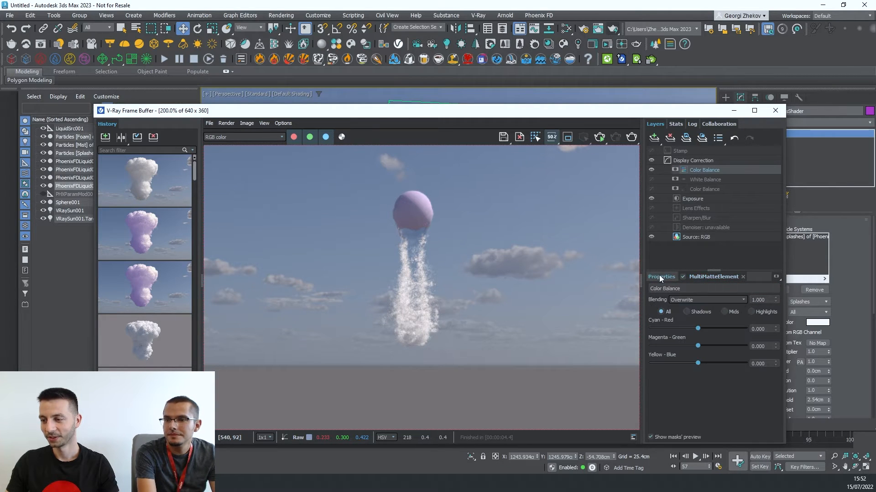
Step: Tint the masked particles blue with Cyan-Red at -0.505, Magenta-Green at -0.155 and Yellow-Blue at 0.233
{"action": "left_click_drag", "start_coordinate": [697, 329], "coordinate": [708, 363]}
{"action": "scroll", "coordinate": [412, 320], "scroll_direction": "up", "scroll_amount": 1}
{"action": "scroll", "coordinate": [415, 321], "scroll_direction": "down", "scroll_amount": 1}
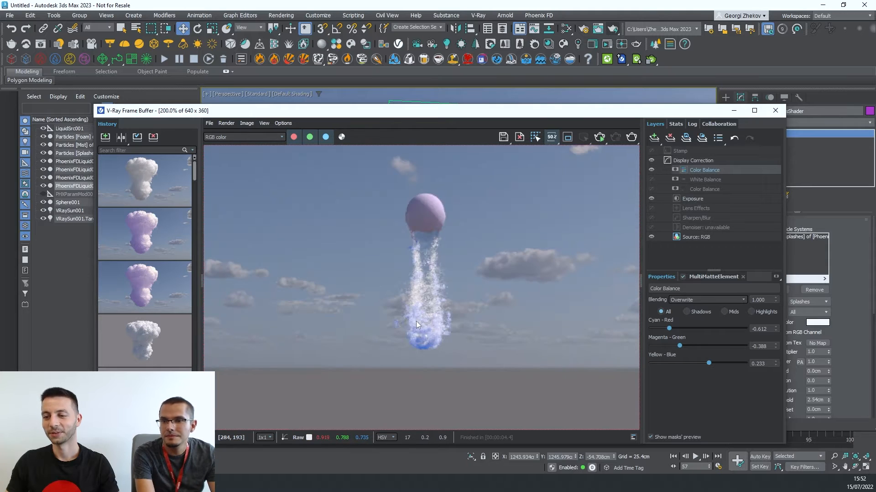
{"action": "scroll", "coordinate": [417, 321], "scroll_direction": "up", "scroll_amount": 1}
{"action": "scroll", "coordinate": [420, 324], "scroll_direction": "down", "scroll_amount": 1}
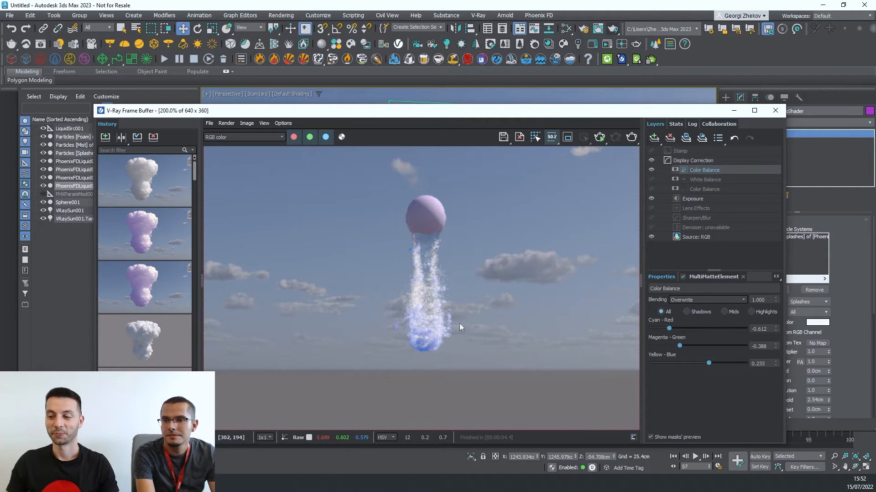
{"action": "mouse_move", "coordinate": [680, 345]}
{"action": "left_mouse_down"}
{"action": "mouse_move", "coordinate": [700, 346]}
{"action": "mouse_move", "coordinate": [691, 347]}
{"action": "left_mouse_up"}
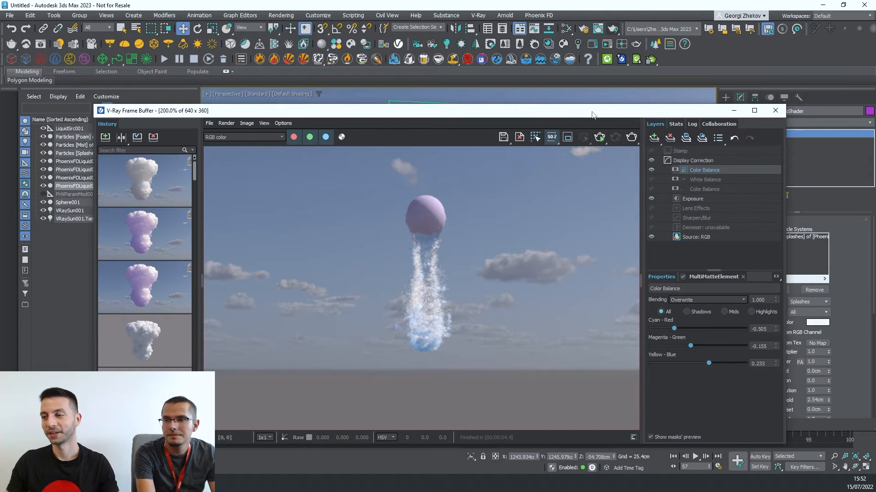
Step: Move the frame buffer clear of the splashes shader's parameters, set its Scattering to Disabled and render the frame again
{"action": "left_click_drag", "start_coordinate": [591, 114], "coordinate": [584, 156]}
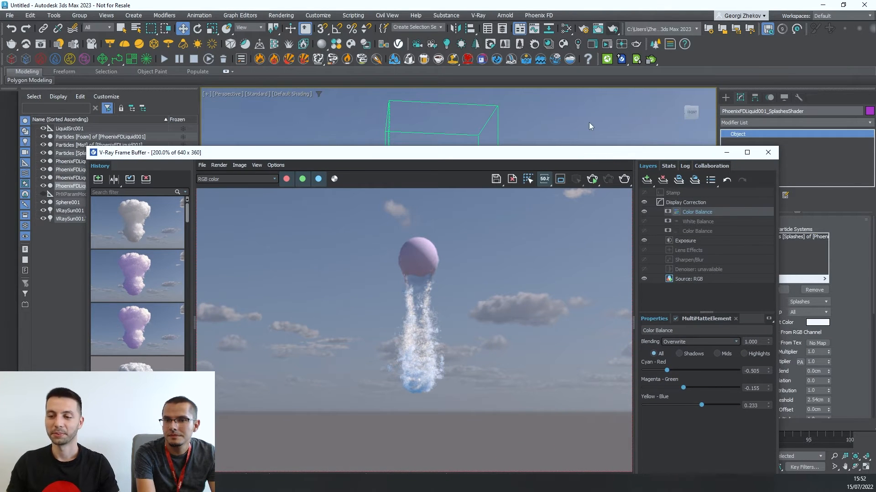
{"action": "left_click_drag", "start_coordinate": [600, 153], "coordinate": [551, 115]}
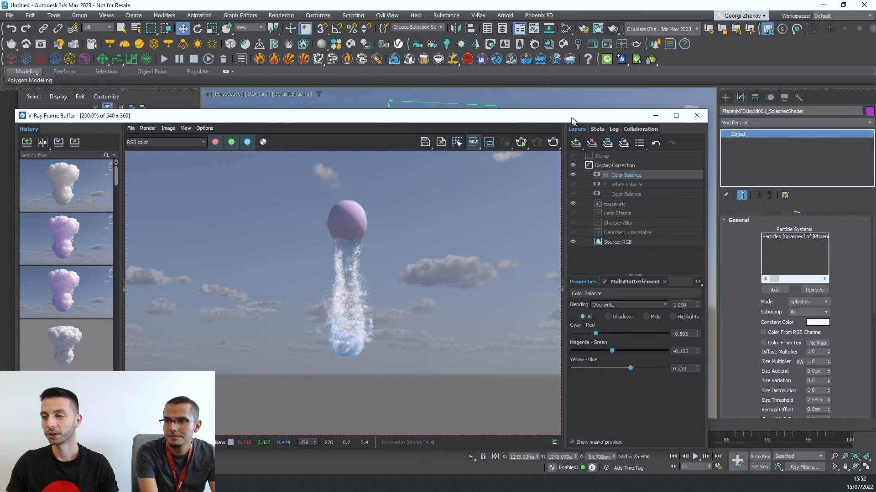
{"action": "scroll", "coordinate": [758, 347], "scroll_direction": "down", "scroll_amount": 5}
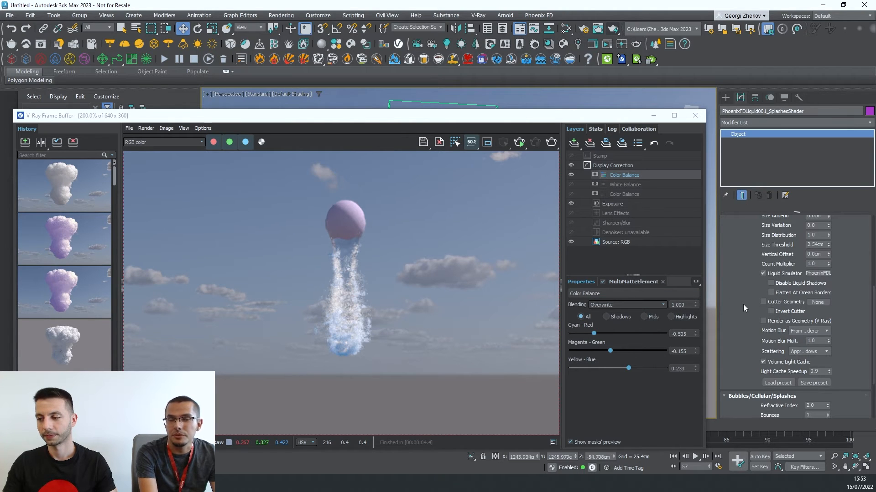
{"action": "mouse_move", "coordinate": [743, 305]}
{"action": "left_mouse_down"}
{"action": "mouse_move", "coordinate": [745, 289]}
{"action": "mouse_move", "coordinate": [738, 306]}
{"action": "left_mouse_up"}
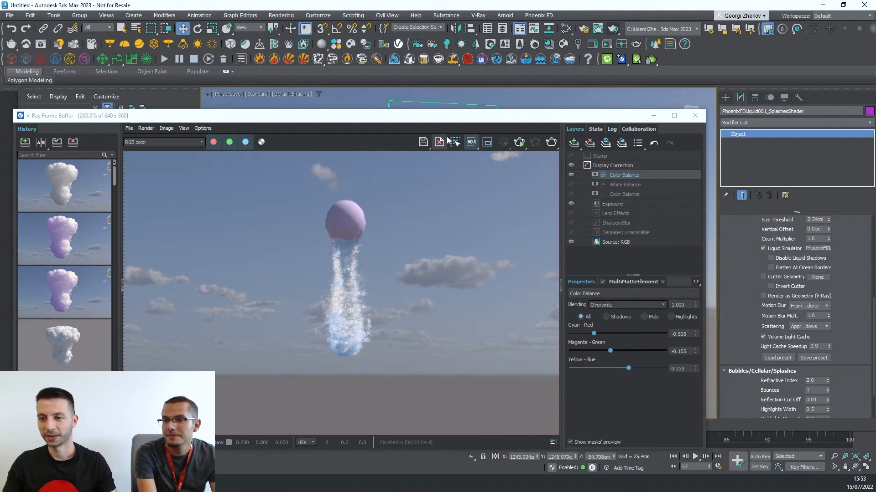
{"action": "left_click_drag", "start_coordinate": [446, 123], "coordinate": [455, 129]}
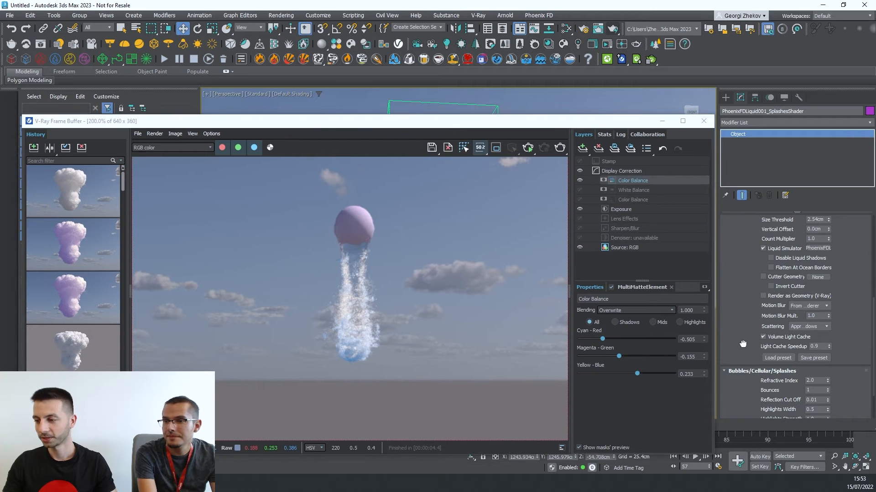
{"action": "mouse_move", "coordinate": [742, 334]}
{"action": "left_mouse_down"}
{"action": "mouse_move", "coordinate": [742, 285]}
{"action": "mouse_move", "coordinate": [741, 294]}
{"action": "left_mouse_up"}
{"action": "left_click", "coordinate": [810, 288]}
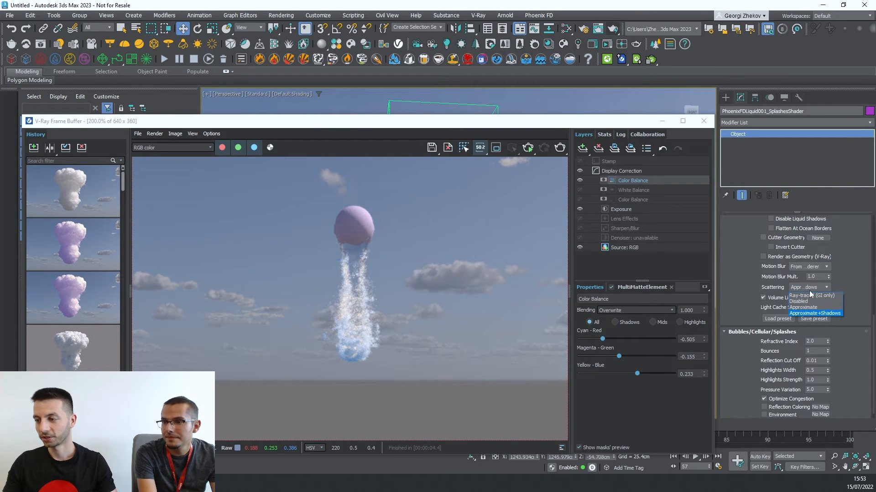
{"action": "left_click", "coordinate": [812, 302]}
{"action": "left_click", "coordinate": [560, 147]}
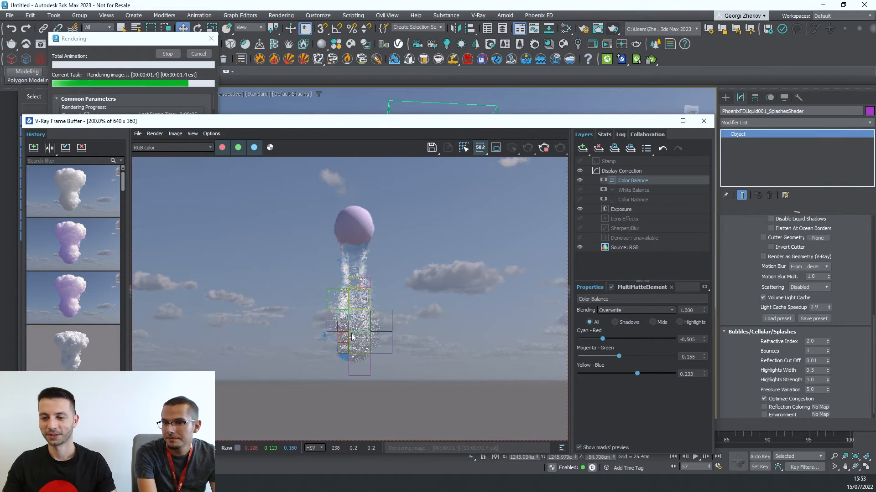
Step: Set the splashes shader's scattering to approximate with shadows, re-render the liquid, and close the frame buffer
{"action": "scroll", "coordinate": [347, 337], "scroll_direction": "up", "scroll_amount": 2}
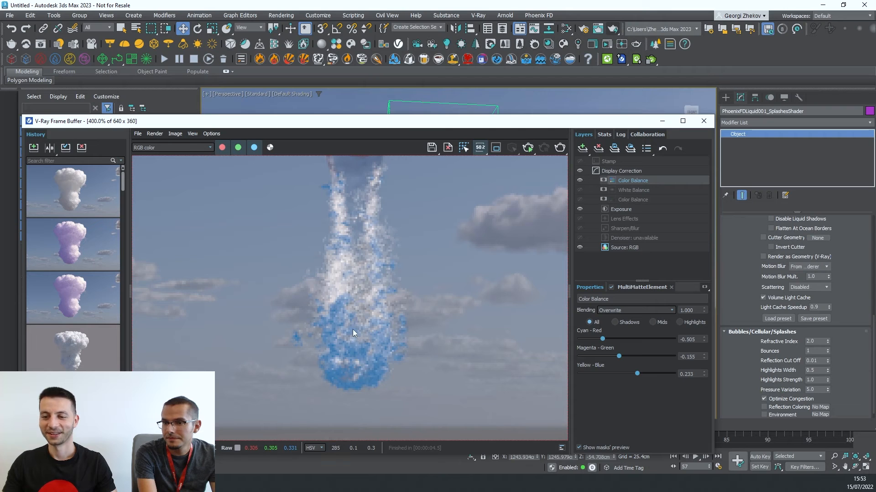
{"action": "scroll", "coordinate": [352, 329], "scroll_direction": "down", "scroll_amount": 2}
{"action": "scroll", "coordinate": [352, 329], "scroll_direction": "up", "scroll_amount": 2}
{"action": "scroll", "coordinate": [400, 330], "scroll_direction": "down", "scroll_amount": 2}
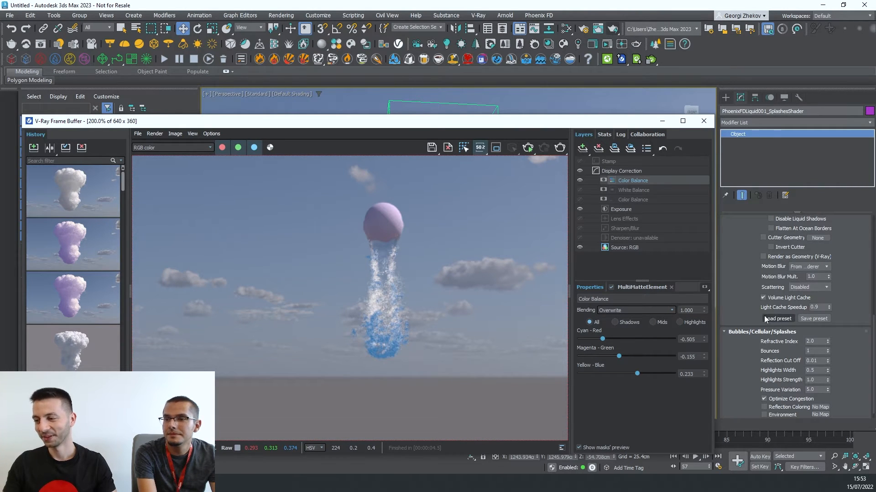
{"action": "left_click", "coordinate": [814, 288]}
{"action": "left_click", "coordinate": [816, 314]}
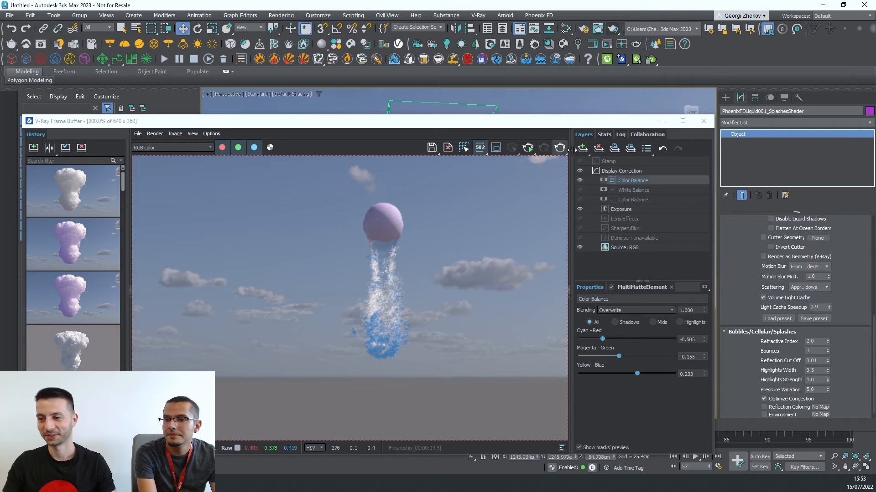
{"action": "left_click", "coordinate": [558, 148]}
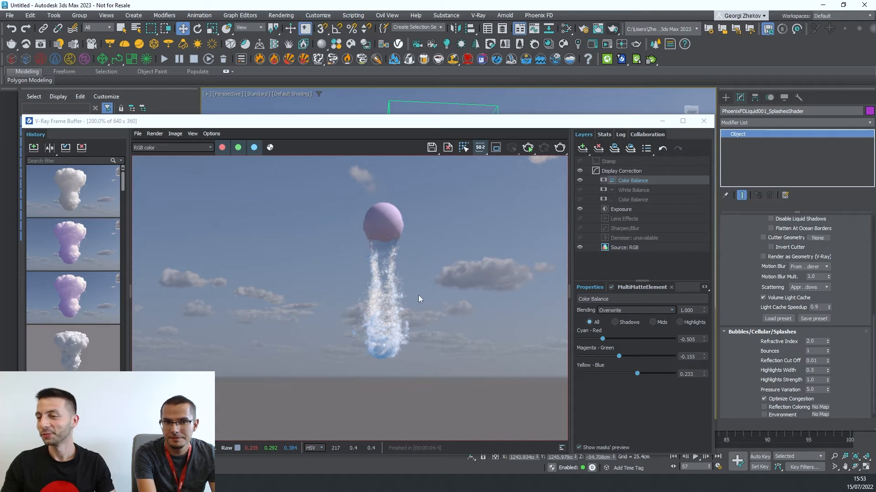
{"action": "left_click", "coordinate": [705, 121]}
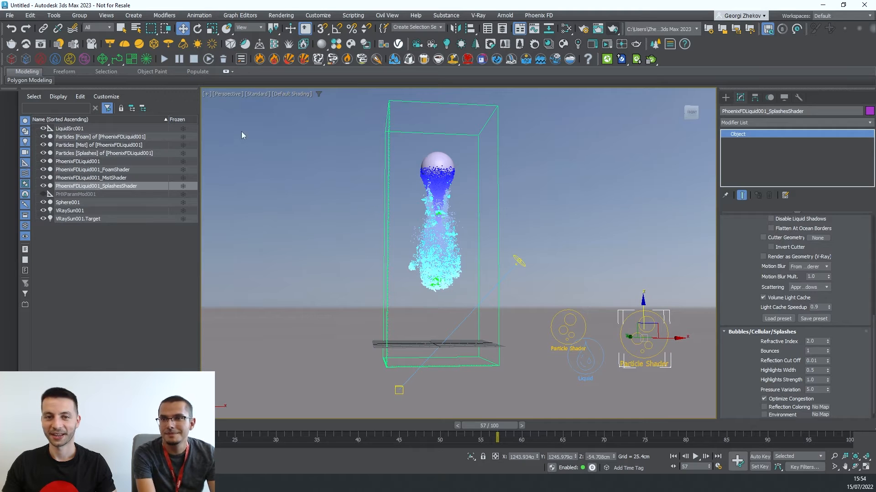
Step: Reset to an empty scene without saving the changes to the liquid scene
{"action": "left_click", "coordinate": [9, 15]}
{"action": "left_click", "coordinate": [31, 42]}
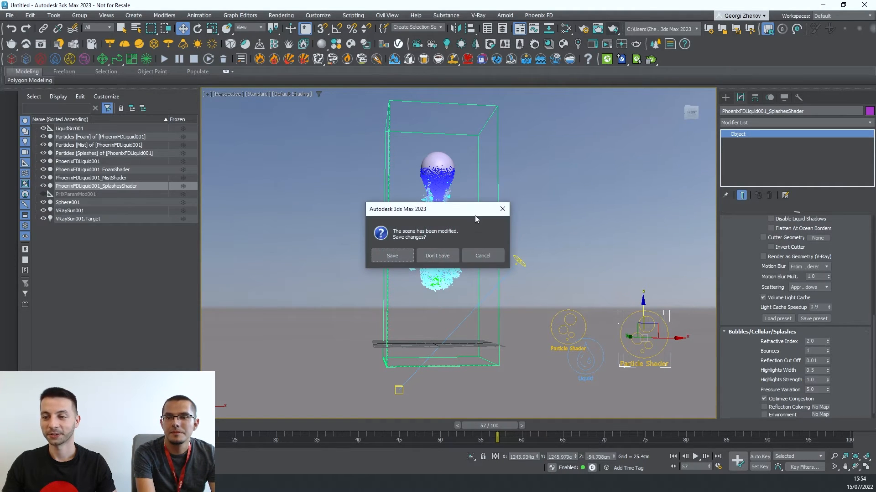
{"action": "left_click", "coordinate": [438, 256]}
{"action": "left_click", "coordinate": [424, 259]}
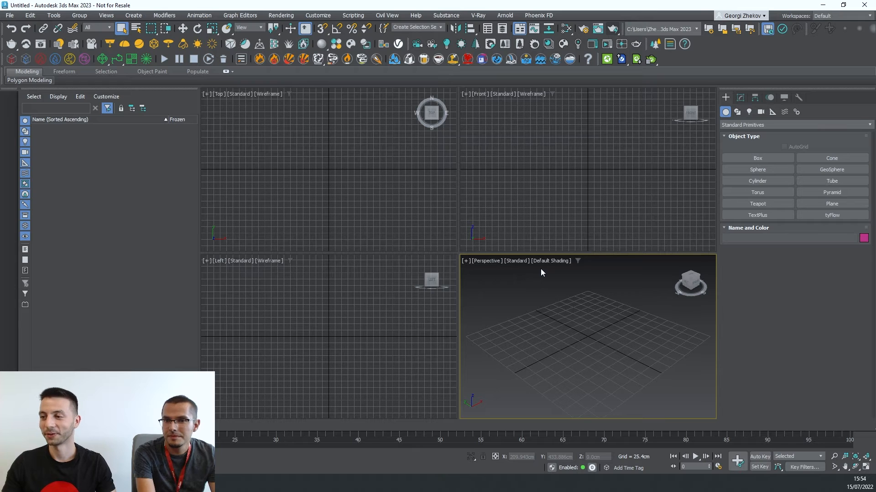
Step: Create a sphere of about 33.5 cm radius near the grid centre and maximize the perspective view around it
{"action": "left_click", "coordinate": [758, 170]}
{"action": "left_click_drag", "start_coordinate": [583, 336], "coordinate": [595, 340]}
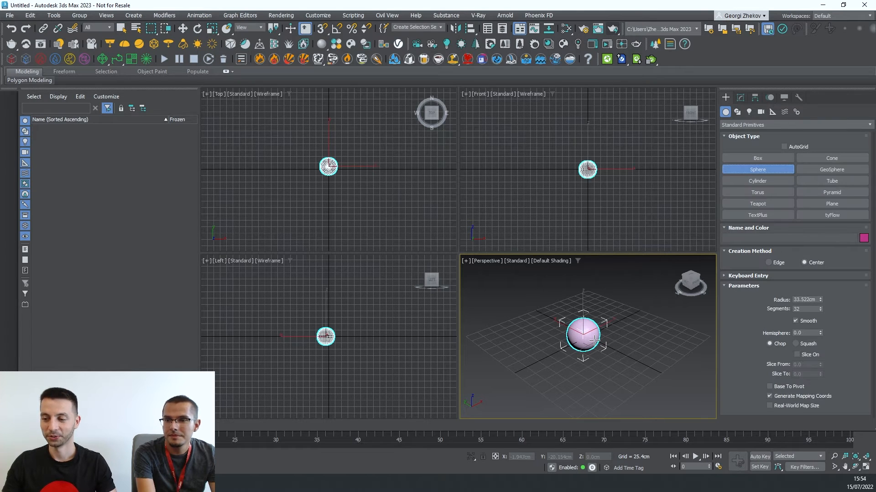
{"action": "key", "text": "alt+w"}
{"action": "middle_click_drag", "start_coordinate": [514, 289], "coordinate": [520, 321]}
{"action": "key", "text": "w"}
{"action": "middle_click_drag", "start_coordinate": [590, 261], "coordinate": [559, 259]}
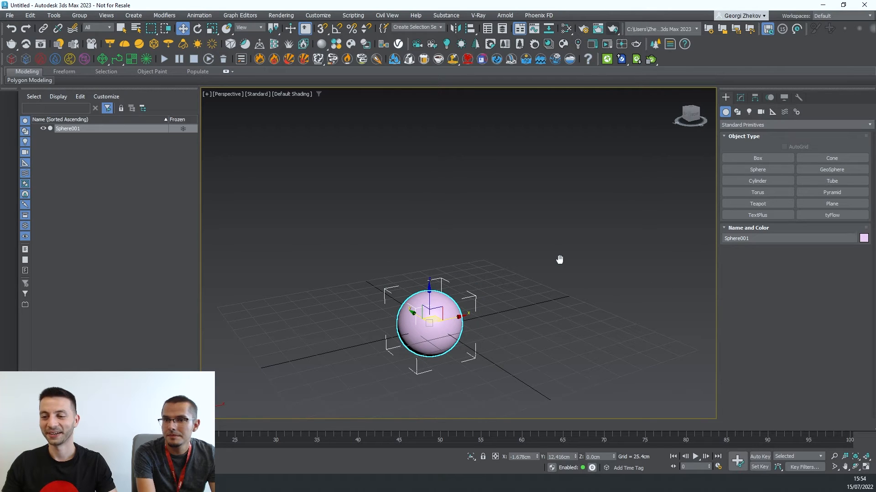
Step: Apply the Phoenix smoke quick setup with particles and turbulence to the sphere
{"action": "left_click", "coordinate": [331, 62]}
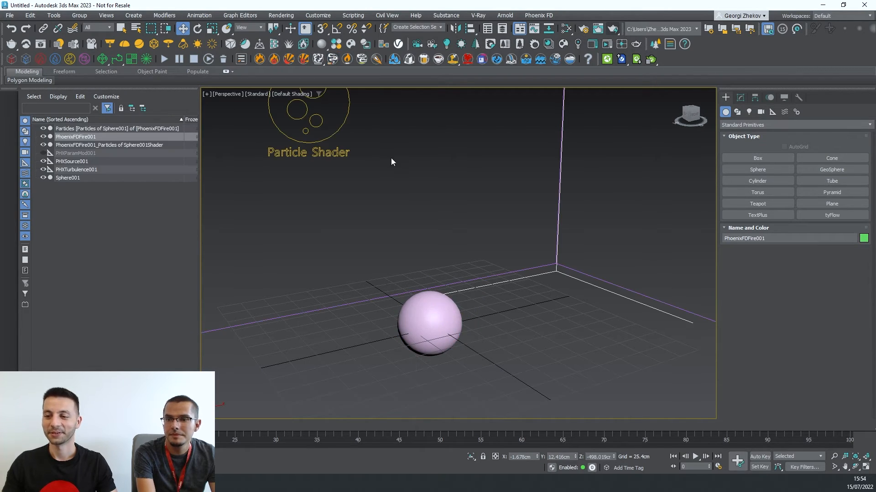
{"action": "scroll", "coordinate": [391, 157], "scroll_direction": "down", "scroll_amount": 5}
{"action": "scroll", "coordinate": [481, 299], "scroll_direction": "up", "scroll_amount": 2}
Step: Decrease the grid resolution of the fire/smoke simulator and start the simulation
{"action": "left_click", "coordinate": [741, 97]}
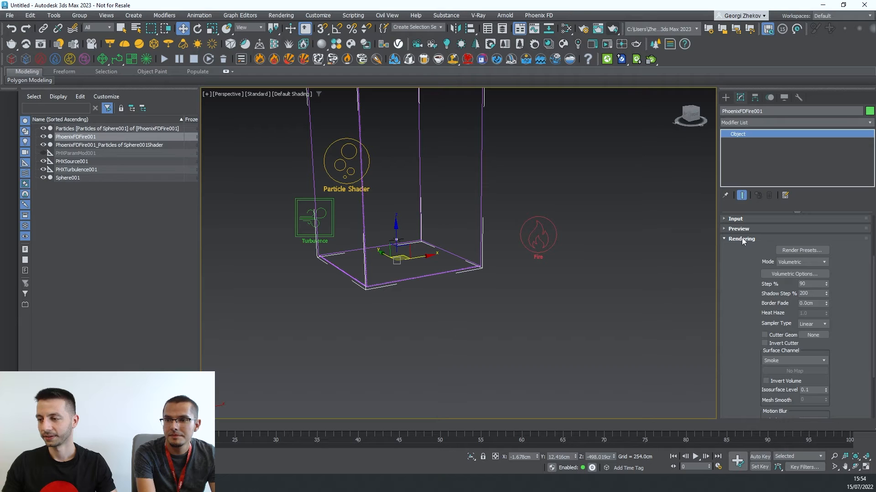
{"action": "left_click", "coordinate": [741, 237]}
{"action": "left_click", "coordinate": [741, 236]}
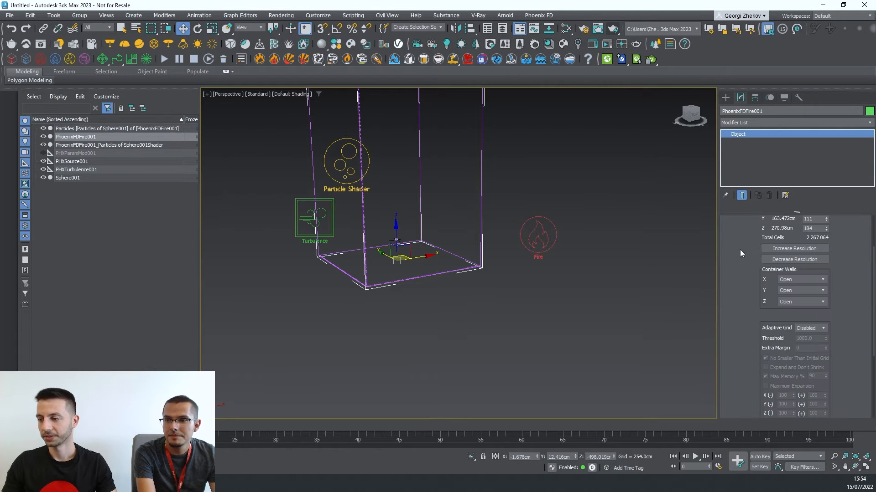
{"action": "left_click", "coordinate": [780, 261]}
{"action": "key", "text": "z"}
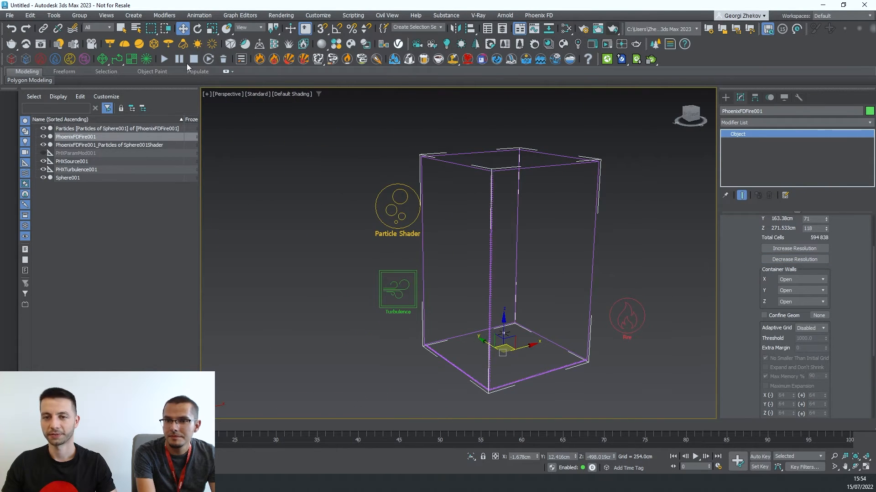
{"action": "left_click", "coordinate": [165, 60]}
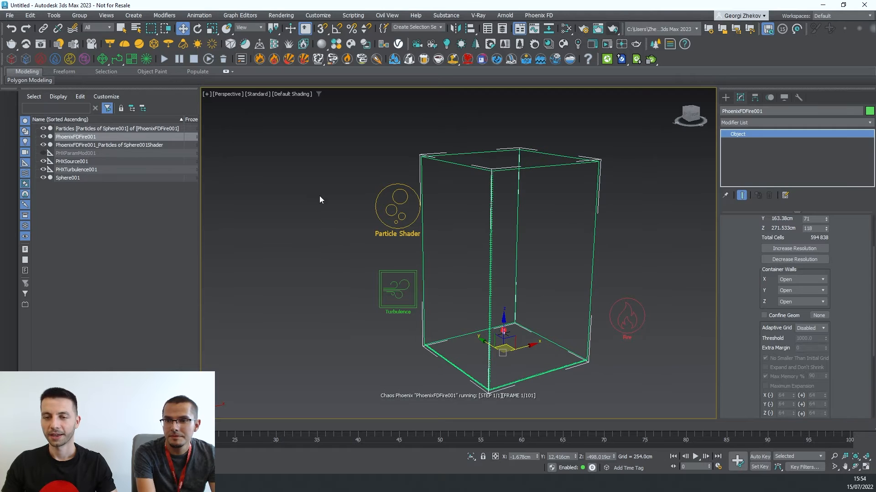
Step: Add a V-Ray dome light beside the simulator and make it invisible
{"action": "left_click", "coordinate": [122, 45]}
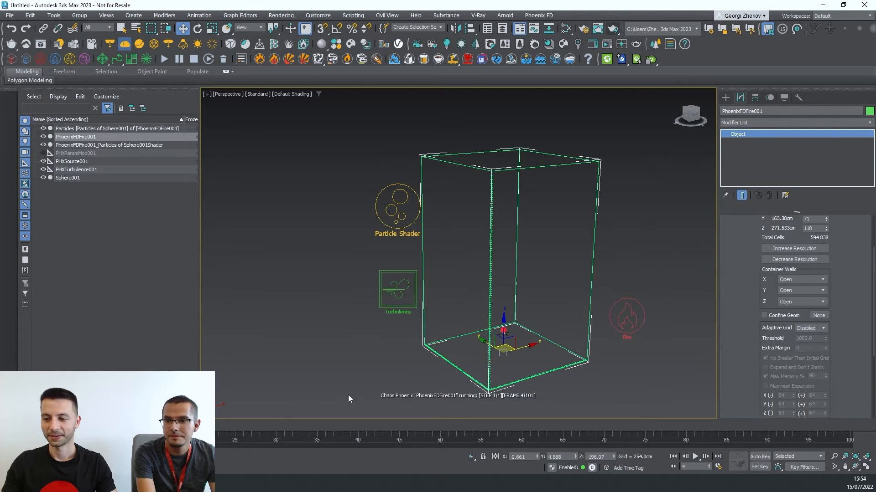
{"action": "left_click", "coordinate": [357, 369]}
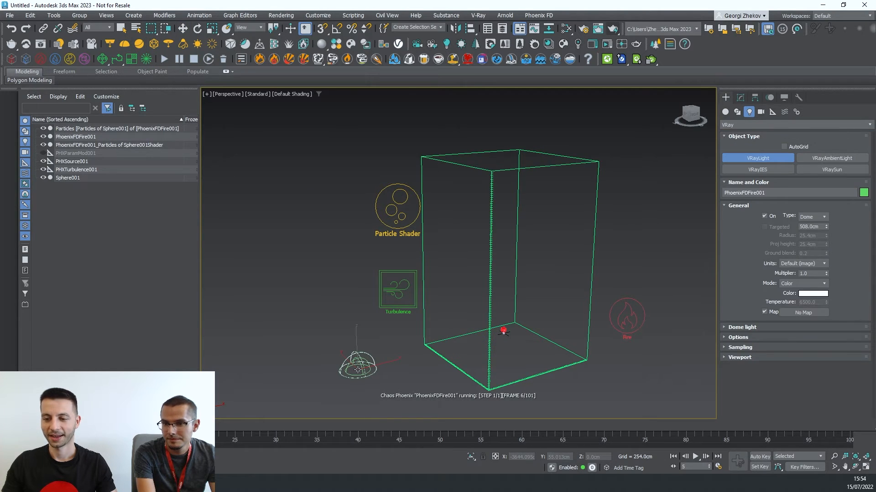
{"action": "left_click", "coordinate": [740, 98]}
{"action": "left_click", "coordinate": [776, 366]}
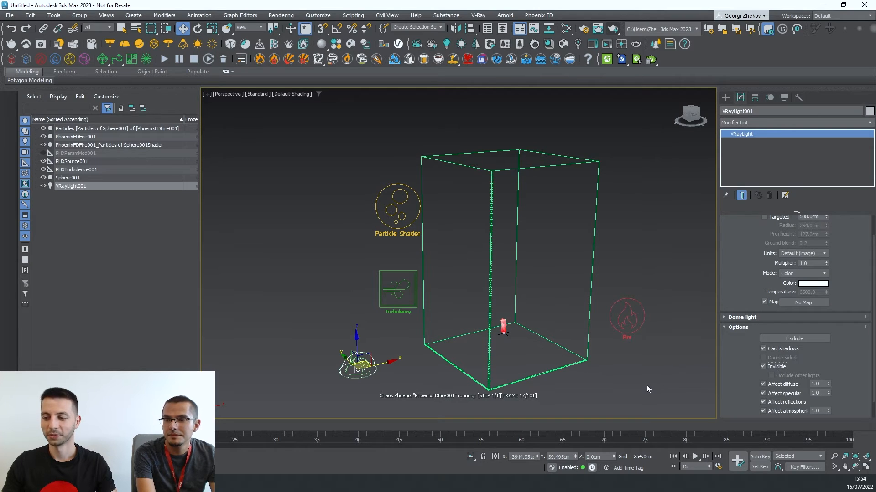
Step: Switch the production renderer from V-Ray 6 to V-Ray GPU 6 in the render setup
{"action": "middle_click_drag", "start_coordinate": [647, 385], "coordinate": [538, 277], "text": "alt"}
{"action": "scroll", "coordinate": [486, 310], "scroll_direction": "up", "scroll_amount": 3}
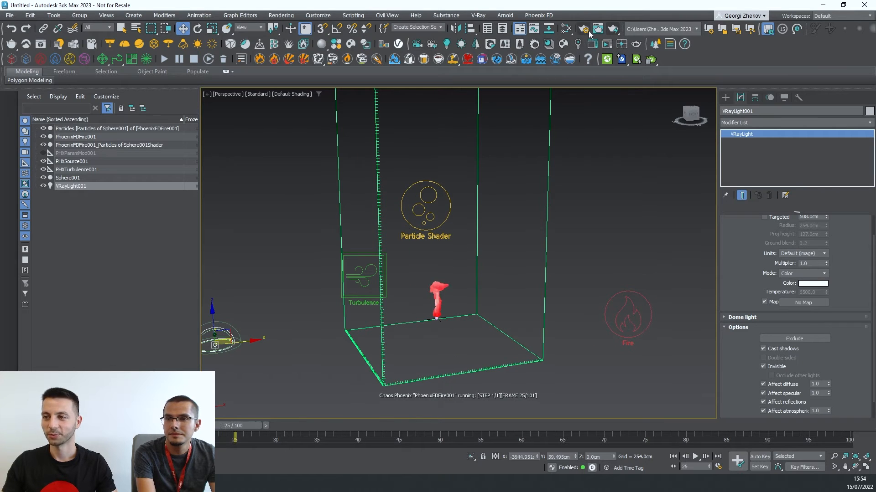
{"action": "key", "text": "F10"}
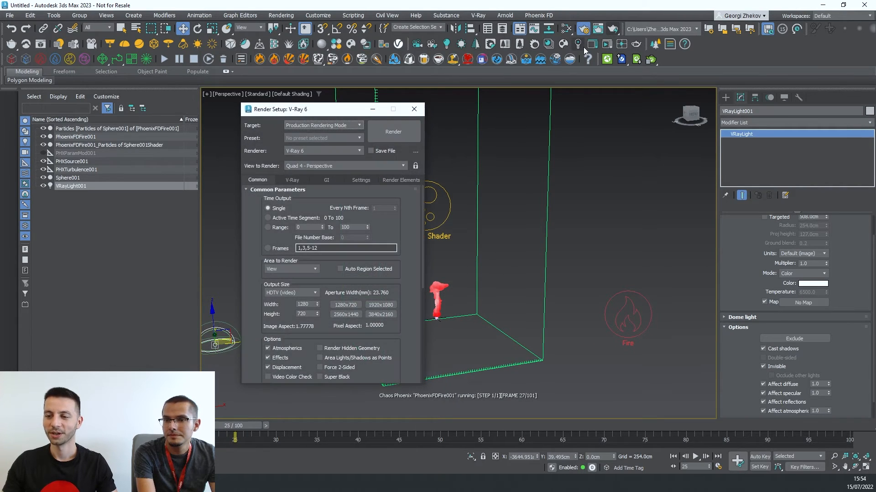
{"action": "left_click", "coordinate": [311, 151]}
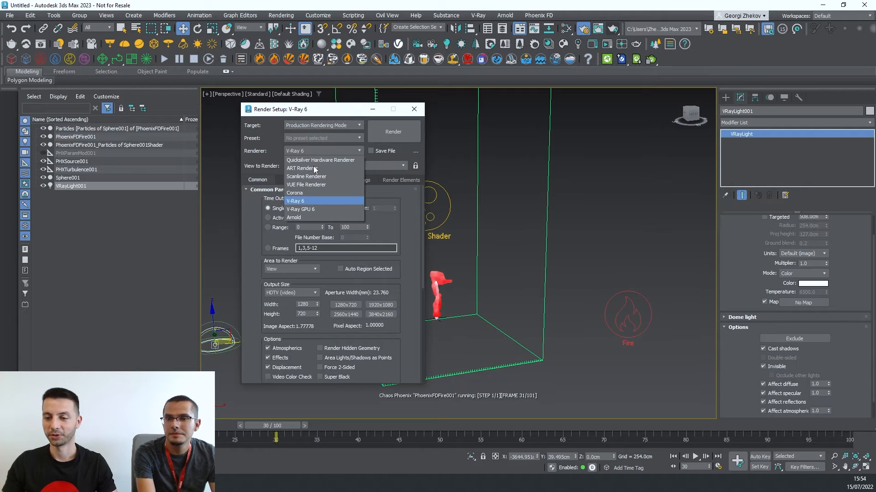
{"action": "left_click", "coordinate": [307, 209]}
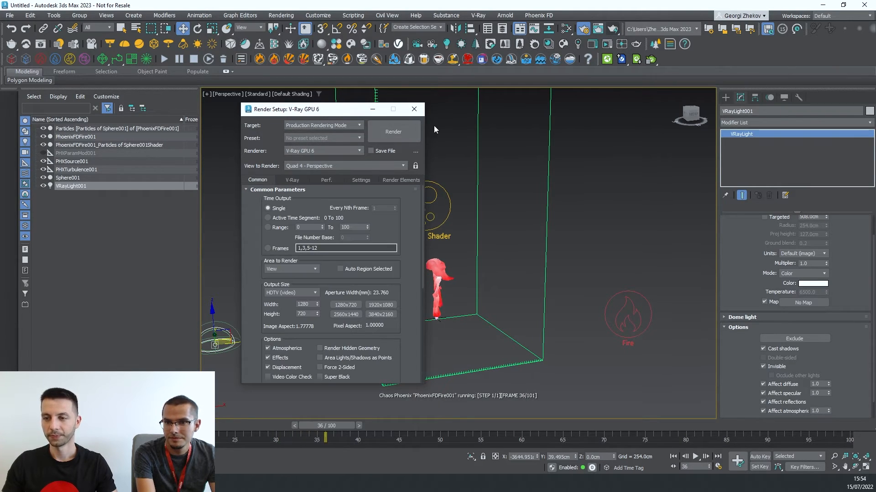
Step: Start an interactive GPU render of the smoke and inspect its fine wisps at different magnifications
{"action": "middle_click_drag", "start_coordinate": [469, 239], "coordinate": [482, 281], "text": "alt"}
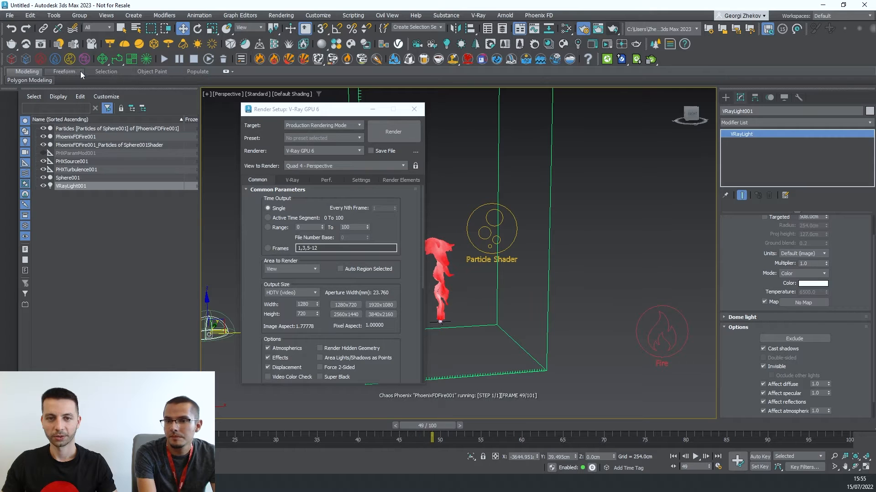
{"action": "left_click", "coordinate": [41, 44]}
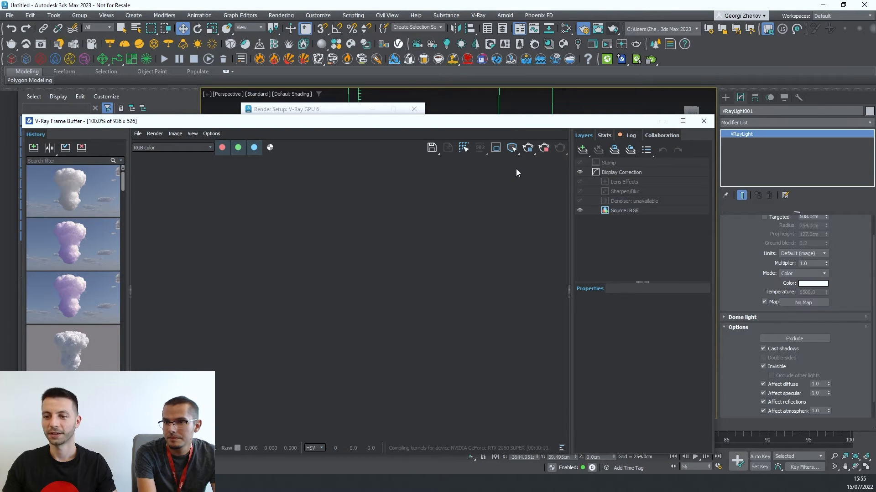
{"action": "scroll", "coordinate": [319, 299], "scroll_direction": "up", "scroll_amount": 1}
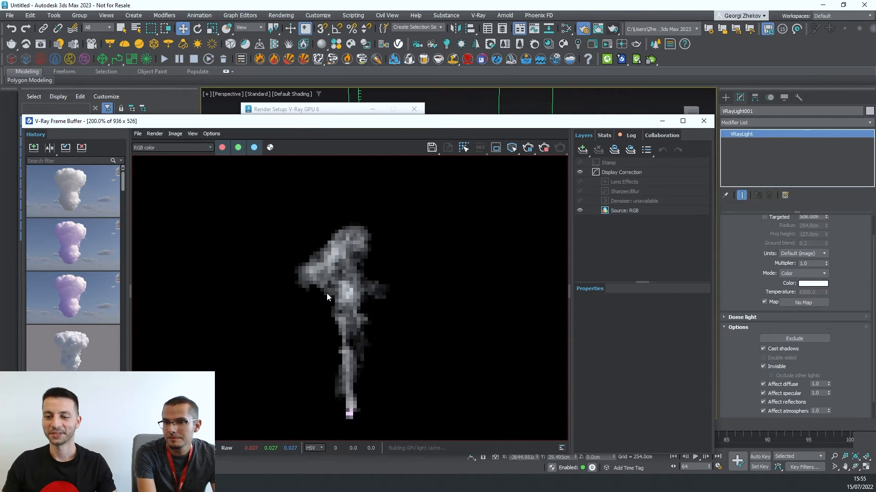
{"action": "scroll", "coordinate": [327, 294], "scroll_direction": "down", "scroll_amount": 1}
{"action": "scroll", "coordinate": [327, 293], "scroll_direction": "up", "scroll_amount": 1}
{"action": "scroll", "coordinate": [335, 288], "scroll_direction": "down", "scroll_amount": 1}
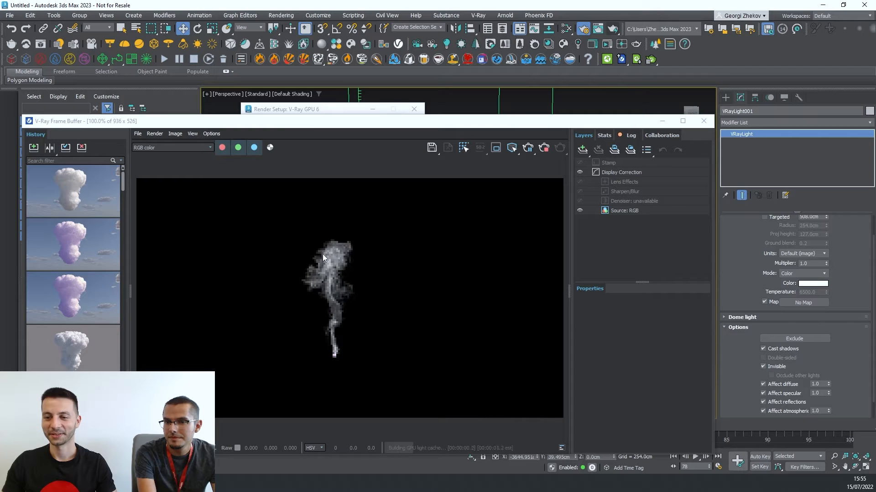
{"action": "scroll", "coordinate": [325, 281], "scroll_direction": "up", "scroll_amount": 5}
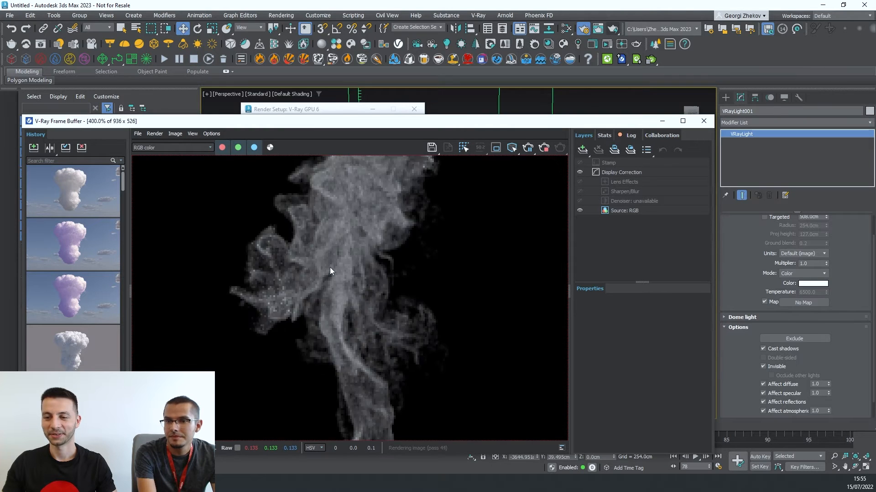
{"action": "scroll", "coordinate": [330, 269], "scroll_direction": "down", "scroll_amount": 5}
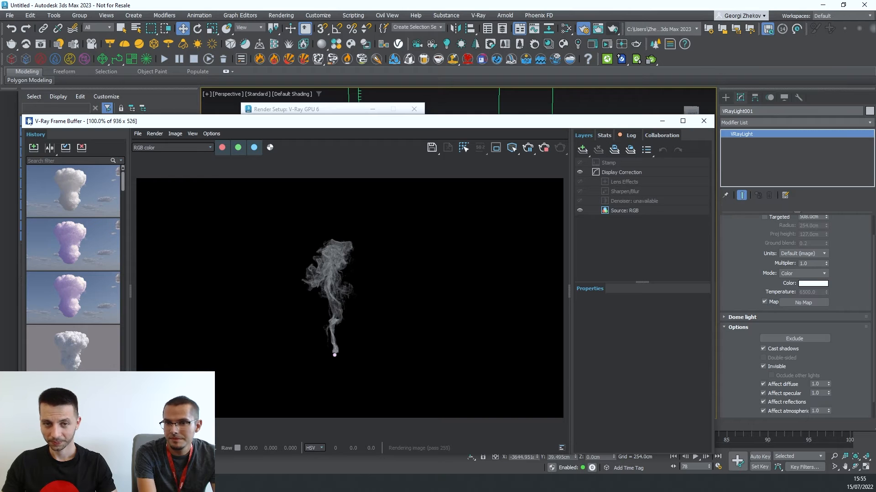
Step: Shrink the frame buffer window with its history collapsed and close the render setup
{"action": "left_click_drag", "start_coordinate": [23, 115], "coordinate": [143, 135]}
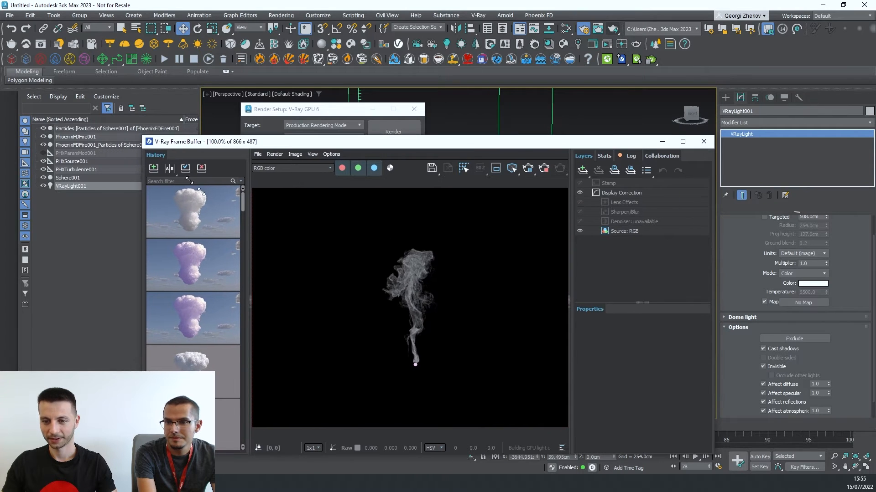
{"action": "left_click", "coordinate": [251, 301]}
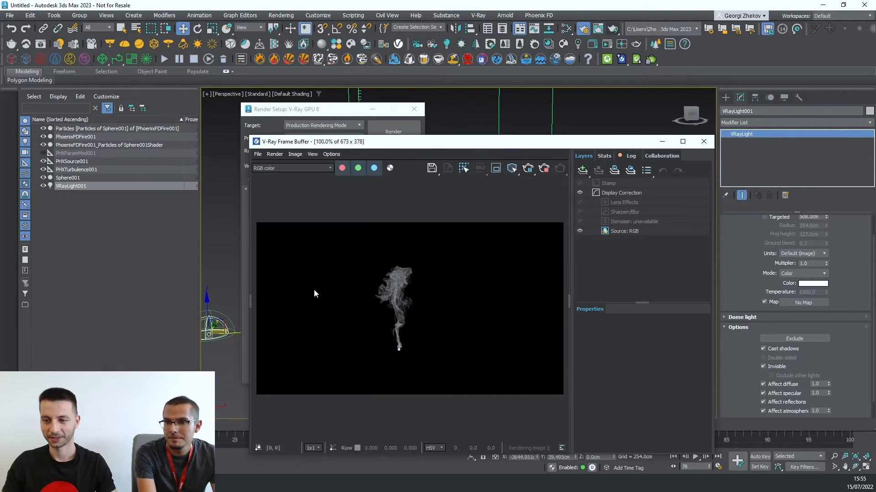
{"action": "left_click", "coordinate": [414, 109]}
Step: Reframe the perspective view closer on the smoke plume, keeping the interactive render in sight
{"action": "left_click_drag", "start_coordinate": [441, 147], "coordinate": [446, 123]}
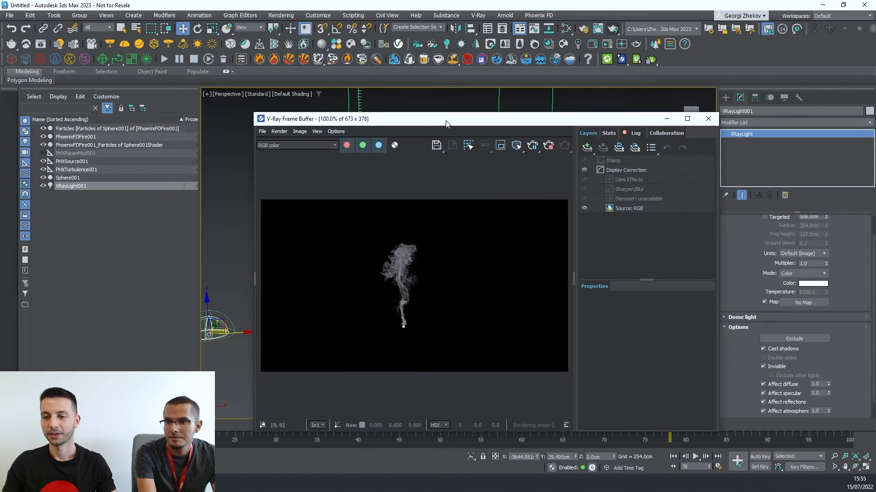
{"action": "scroll", "coordinate": [413, 297], "scroll_direction": "up", "scroll_amount": 1}
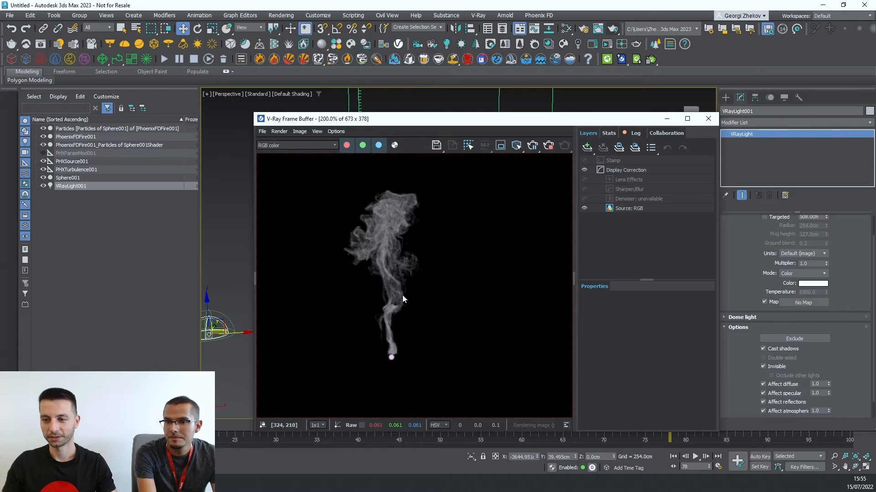
{"action": "left_click_drag", "start_coordinate": [411, 121], "coordinate": [570, 182]}
{"action": "scroll", "coordinate": [393, 244], "scroll_direction": "up", "scroll_amount": 2}
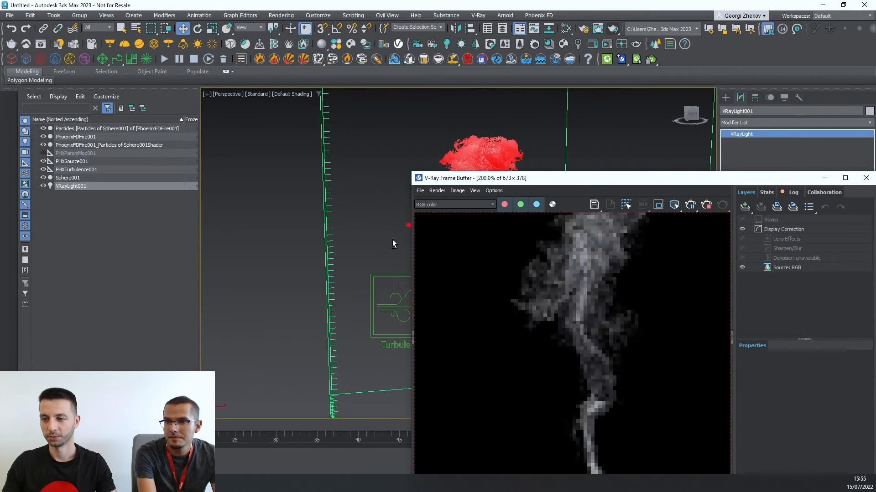
{"action": "scroll", "coordinate": [584, 292], "scroll_direction": "down", "scroll_amount": 1}
{"action": "left_click_drag", "start_coordinate": [632, 180], "coordinate": [504, 116]}
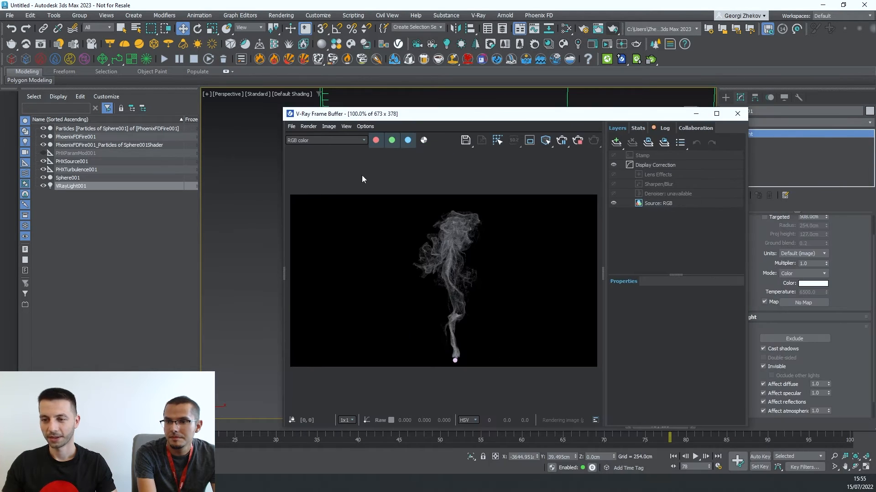
Step: Select the particle shader of the sphere's particles and move the frame buffer clear of its settings, with the smoke enlarged
{"action": "left_click", "coordinate": [138, 145]}
{"action": "left_click_drag", "start_coordinate": [526, 121], "coordinate": [406, 93]}
{"action": "scroll", "coordinate": [328, 253], "scroll_direction": "up", "scroll_amount": 1}
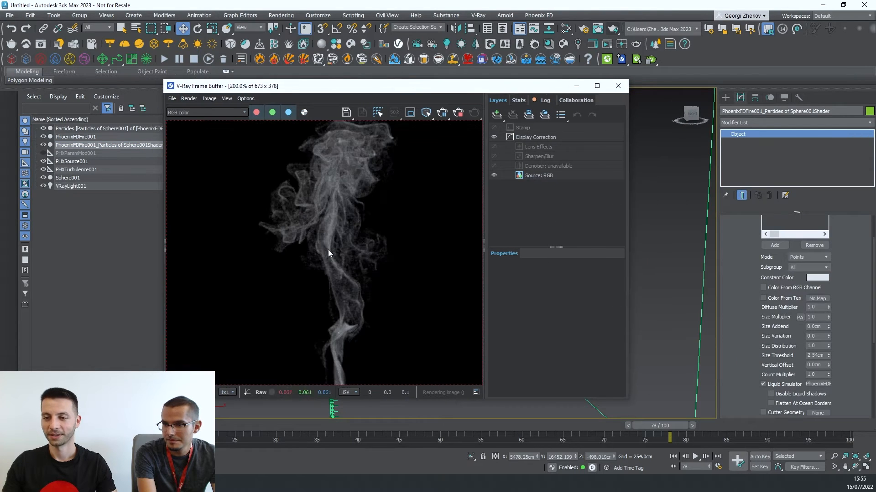
{"action": "middle_click_drag", "start_coordinate": [409, 271], "coordinate": [397, 290]}
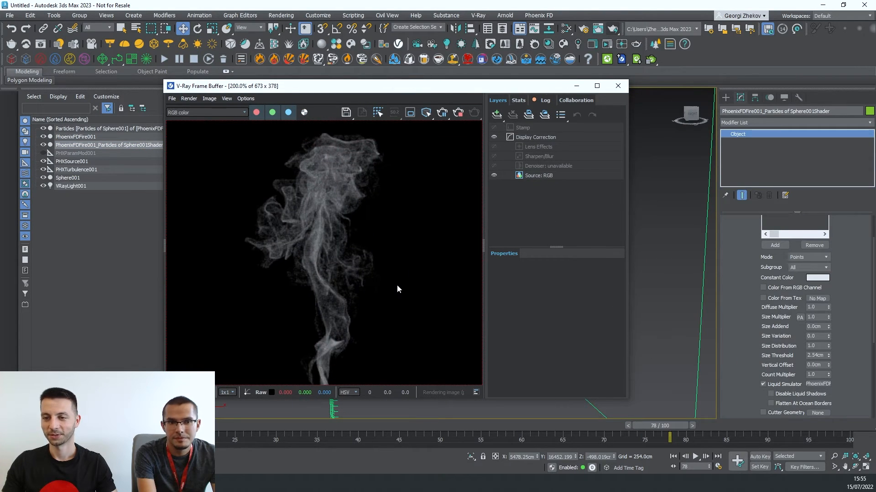
Step: Set the constant color of the smoke particle shader to pure white
{"action": "left_click", "coordinate": [821, 278]}
{"action": "left_click_drag", "start_coordinate": [773, 233], "coordinate": [793, 231]}
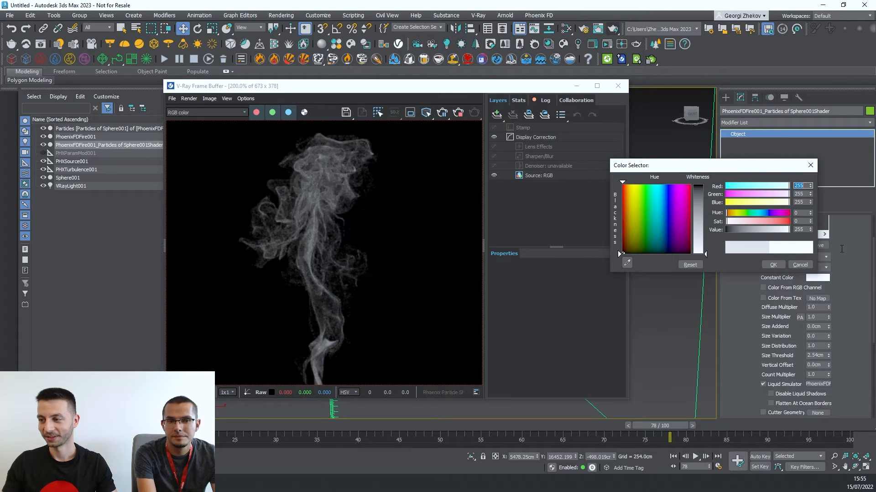
{"action": "left_click", "coordinate": [775, 264]}
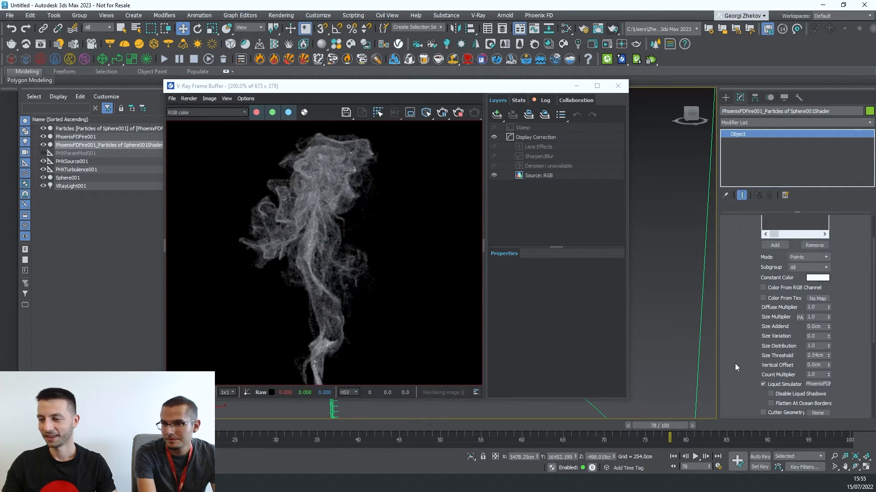
Step: Try count multipliers of 0.1 and 3 on the particle shader to compare the smoke's density
{"action": "left_click_drag", "start_coordinate": [741, 367], "coordinate": [740, 280]}
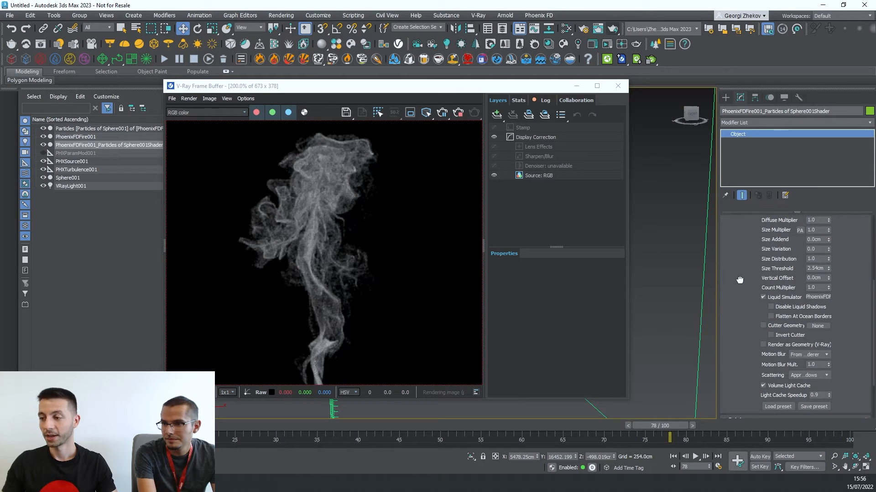
{"action": "double_click", "coordinate": [819, 288]}
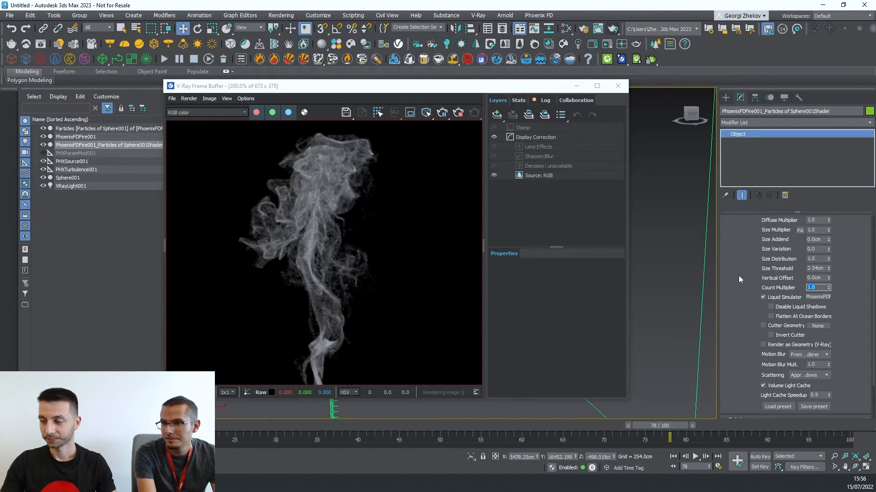
{"action": "type", "text": "0.1"}
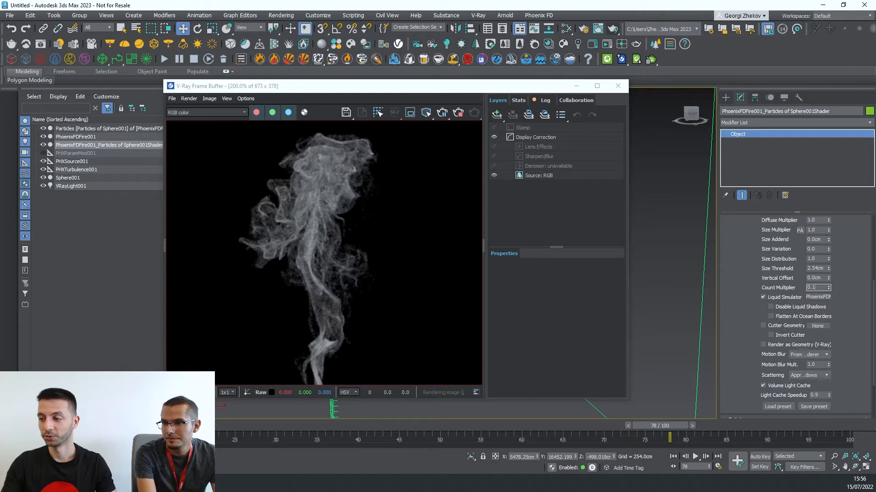
{"action": "key", "text": "Return"}
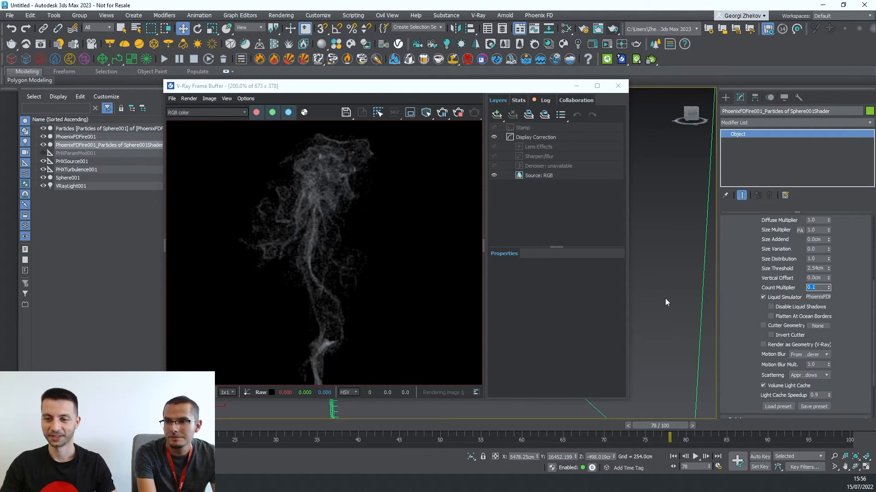
{"action": "type", "text": "3"}
{"action": "key", "text": "Return"}
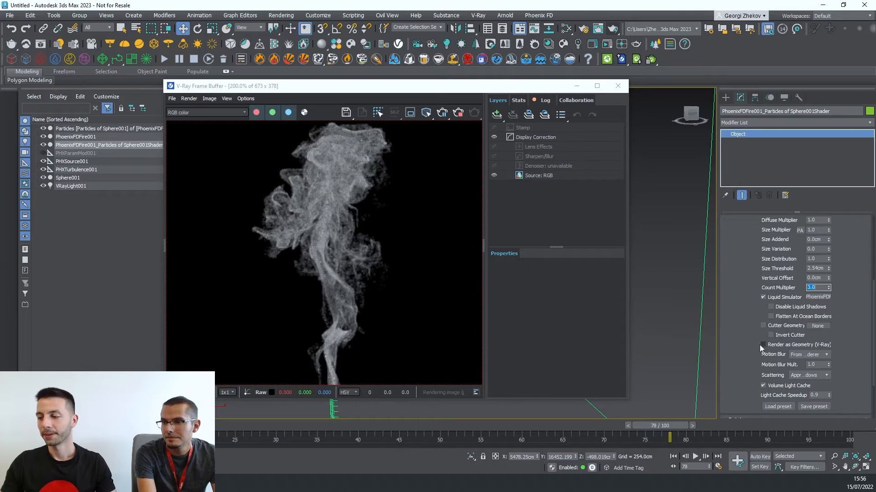
Step: Set the shader's point radius to 0.2 pixels and its point alpha to 0.01
{"action": "left_click_drag", "start_coordinate": [753, 350], "coordinate": [733, 232]}
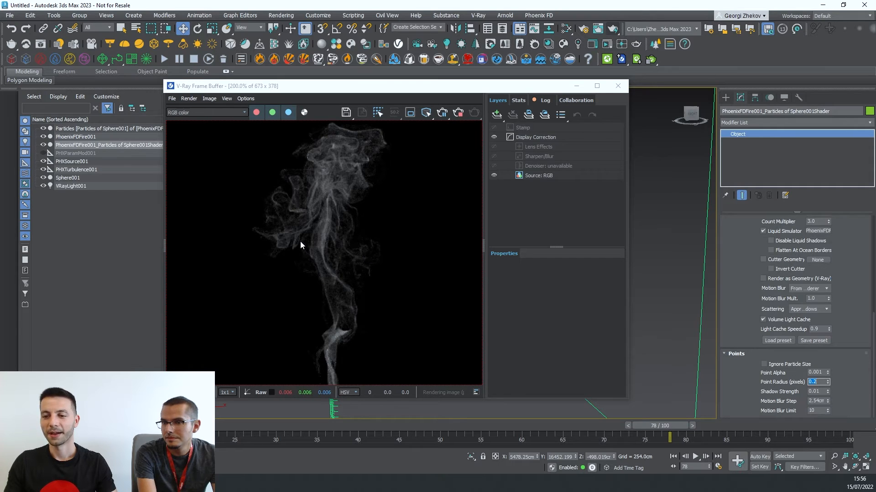
{"action": "left_click", "coordinate": [818, 373]}
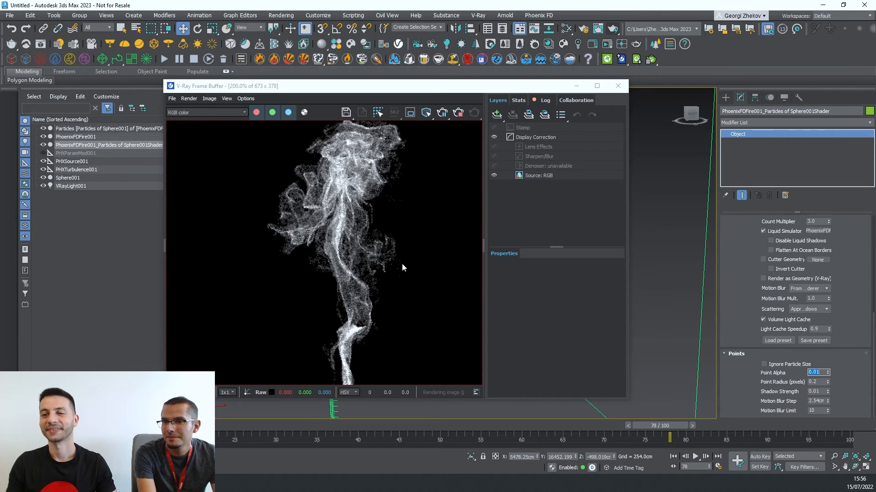
Step: Set the particle shader's constant color to bright green (0, 255, 84) and check the colored smoke in the render
{"action": "scroll", "coordinate": [789, 331], "scroll_direction": "up", "scroll_amount": 8}
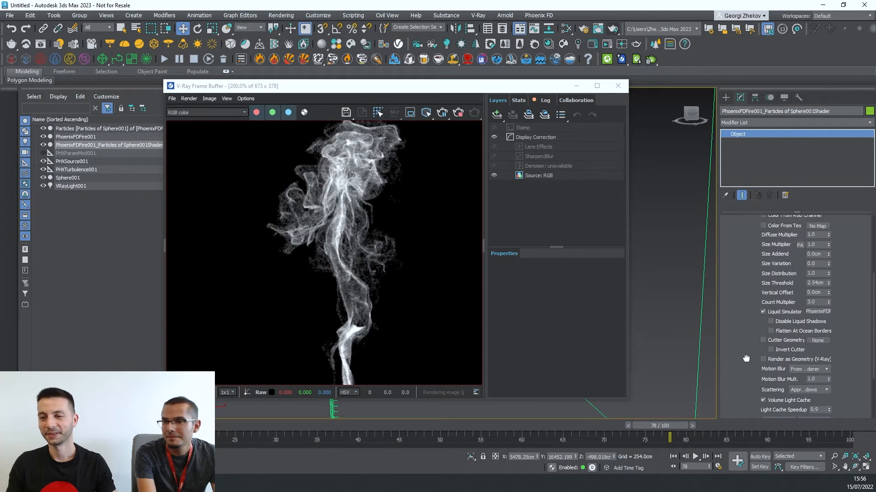
{"action": "left_click", "coordinate": [819, 319]}
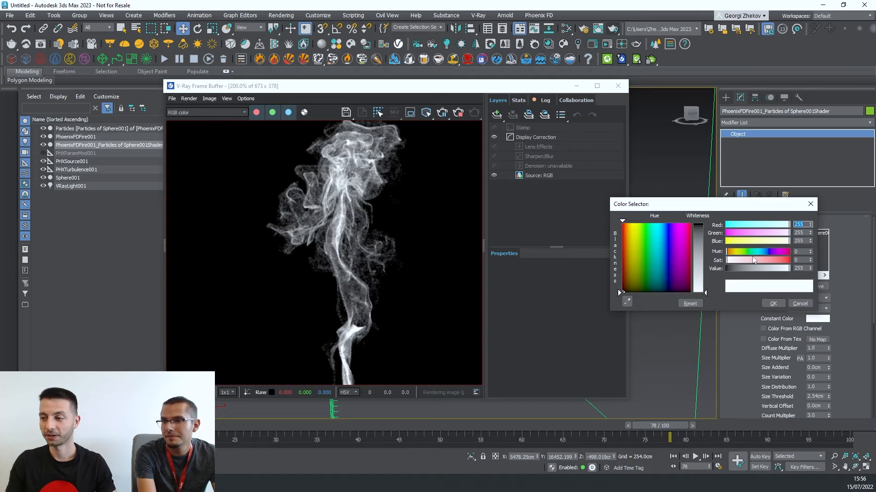
{"action": "left_click_drag", "start_coordinate": [740, 260], "coordinate": [791, 260]}
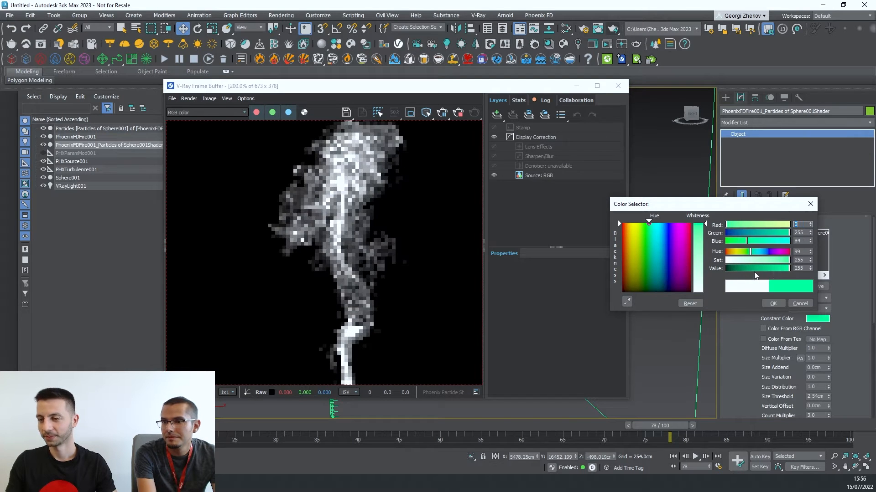
{"action": "left_click", "coordinate": [772, 304]}
{"action": "double_click", "coordinate": [338, 209]}
{"action": "scroll", "coordinate": [340, 212], "scroll_direction": "up", "scroll_amount": 2}
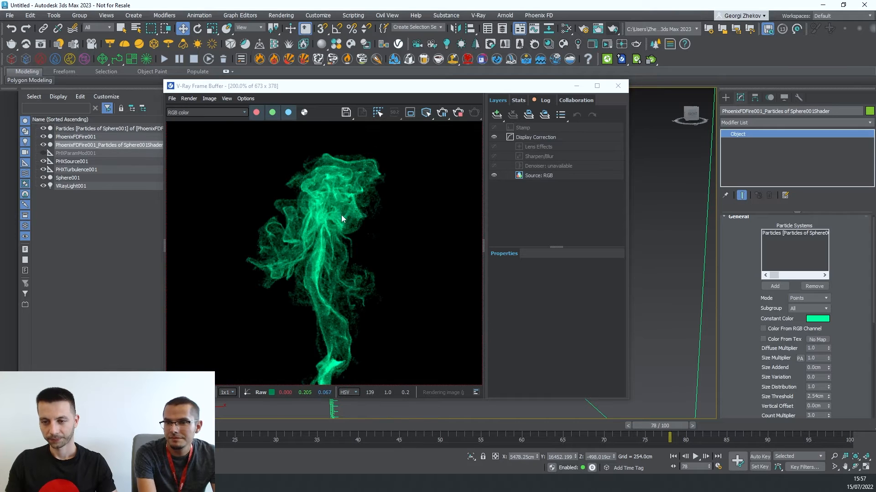
{"action": "double_click", "coordinate": [381, 235]}
{"action": "scroll", "coordinate": [344, 247], "scroll_direction": "up", "scroll_amount": 2}
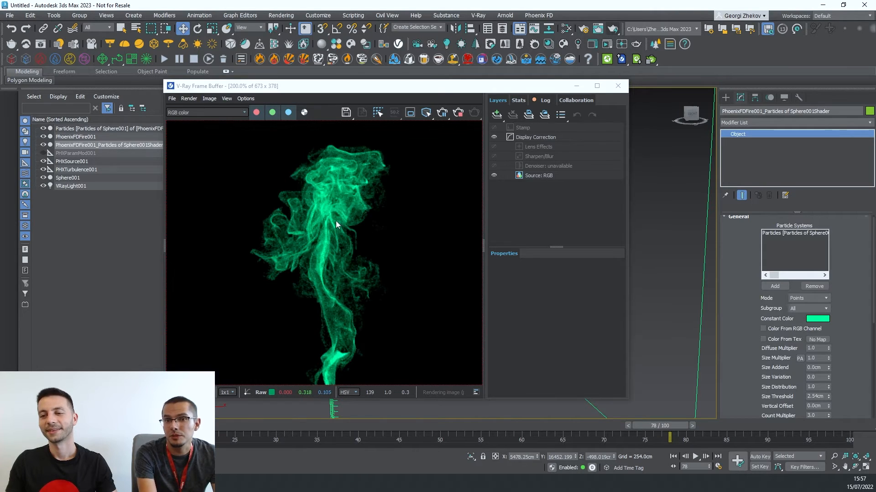
Step: Stop the interactive render and enable motion blur in the V-Ray GPU camera settings, keeping the render setup clear of the smoke
{"action": "left_click", "coordinate": [460, 114]}
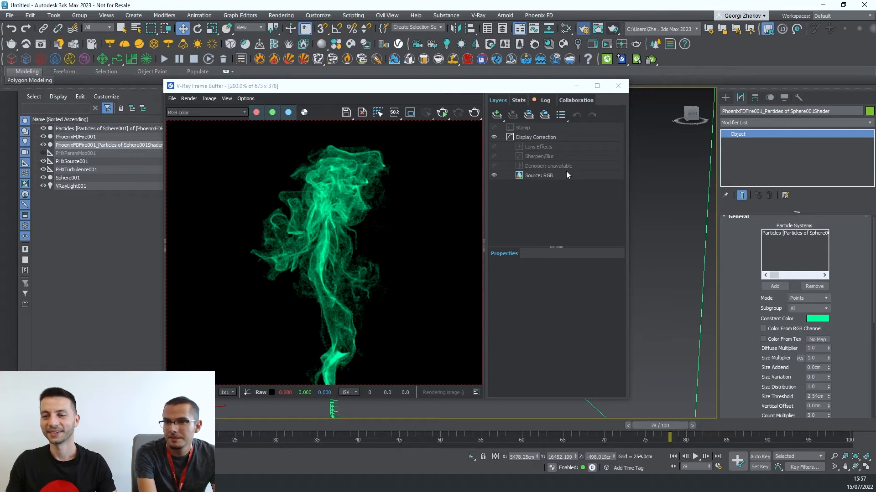
{"action": "key", "text": "F10"}
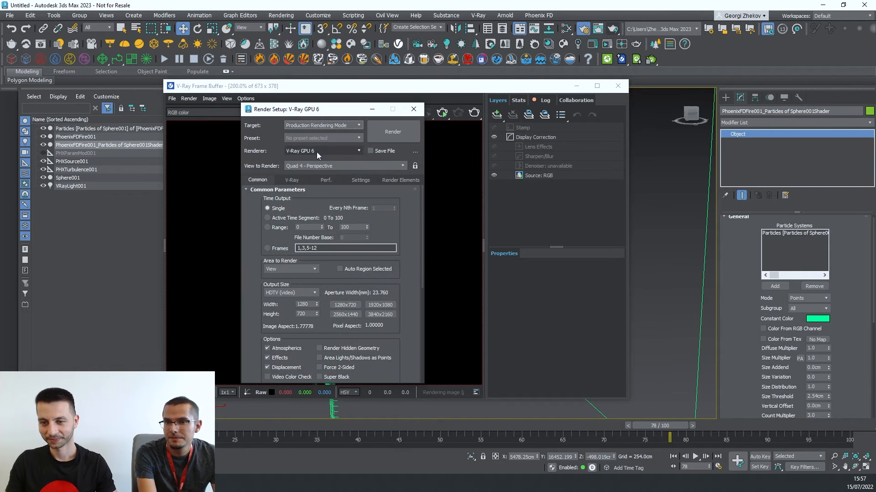
{"action": "left_click", "coordinate": [292, 181]}
{"action": "left_click", "coordinate": [354, 181]}
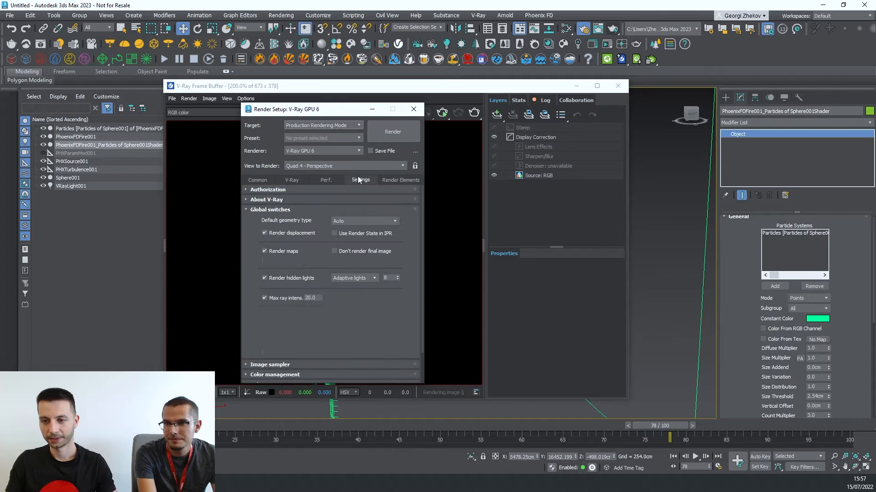
{"action": "left_click", "coordinate": [325, 180]}
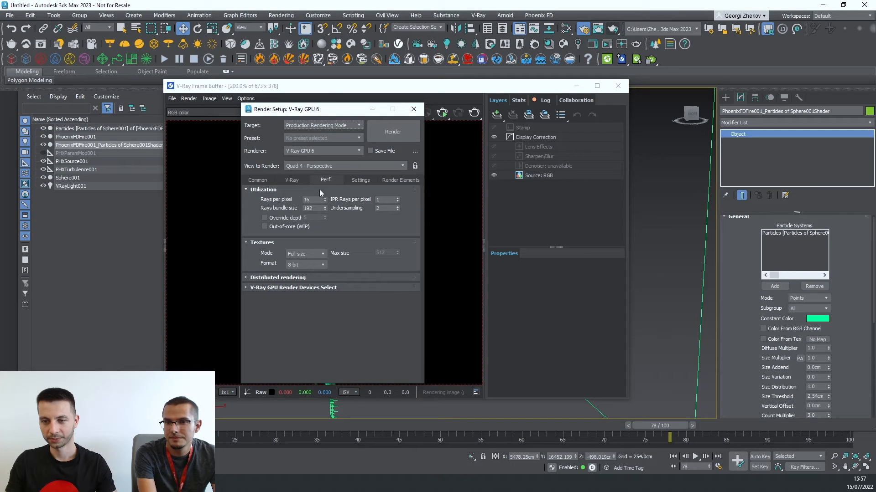
{"action": "left_click", "coordinate": [295, 182]}
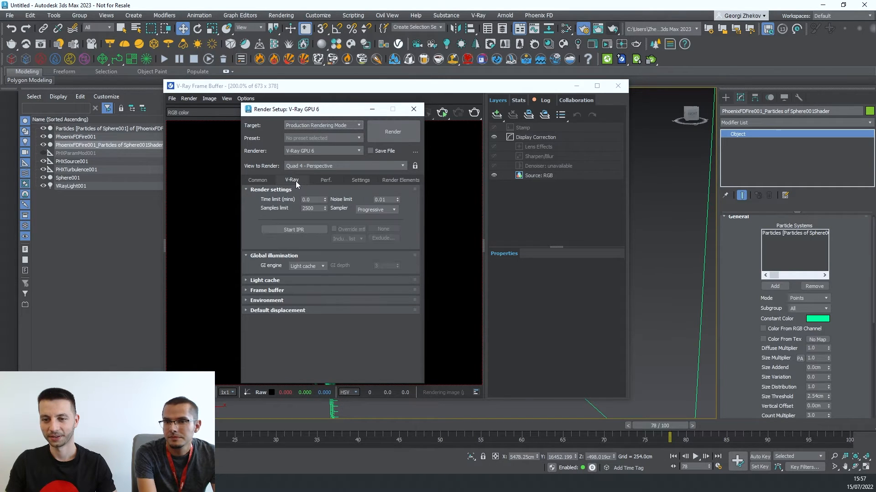
{"action": "left_click", "coordinate": [335, 208]}
{"action": "left_click", "coordinate": [256, 209]}
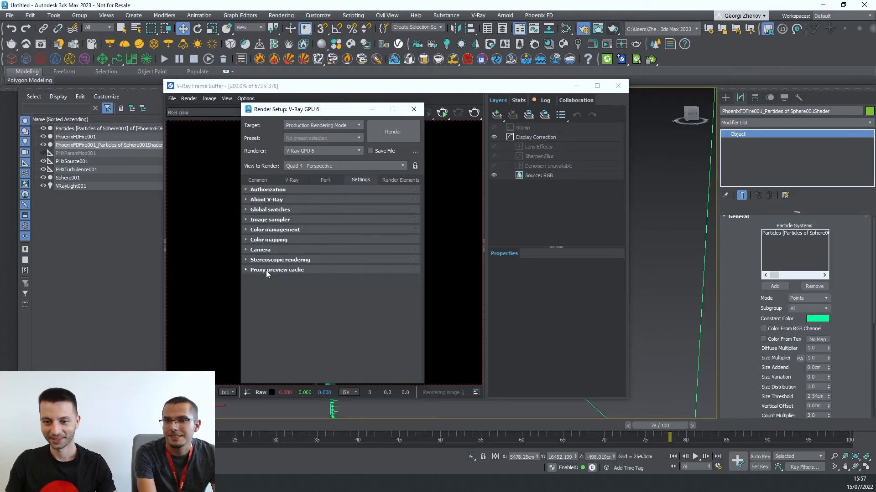
{"action": "left_click", "coordinate": [262, 249]}
{"action": "left_click", "coordinate": [283, 293]}
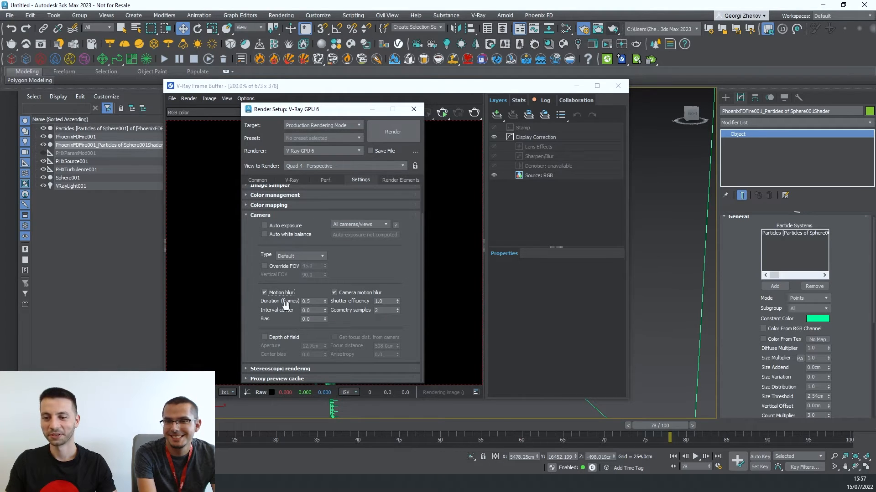
{"action": "left_click_drag", "start_coordinate": [352, 112], "coordinate": [650, 121]}
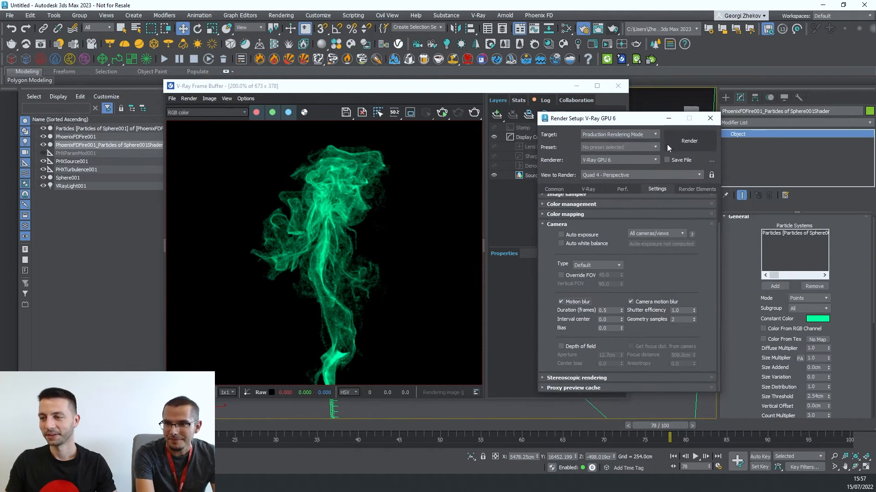
Step: Restart the interactive render and inspect the motion-blurred smoke at 400% and 200% magnification
{"action": "left_click", "coordinate": [455, 122]}
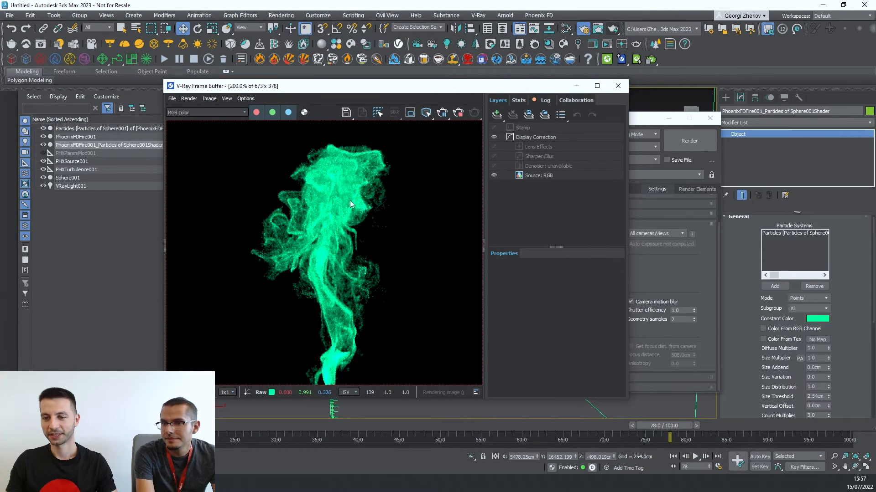
{"action": "scroll", "coordinate": [347, 231], "scroll_direction": "up", "scroll_amount": 1}
{"action": "scroll", "coordinate": [348, 254], "scroll_direction": "down", "scroll_amount": 1}
{"action": "scroll", "coordinate": [328, 276], "scroll_direction": "up", "scroll_amount": 1}
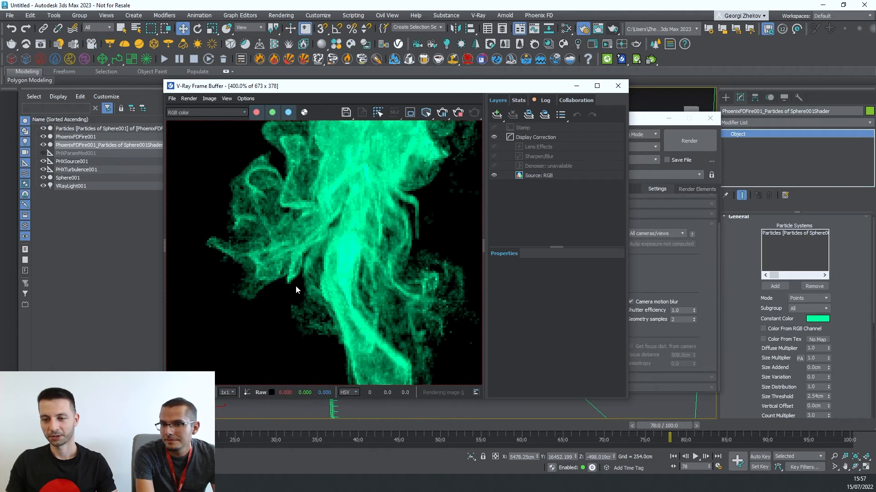
{"action": "scroll", "coordinate": [296, 286], "scroll_direction": "down", "scroll_amount": 1}
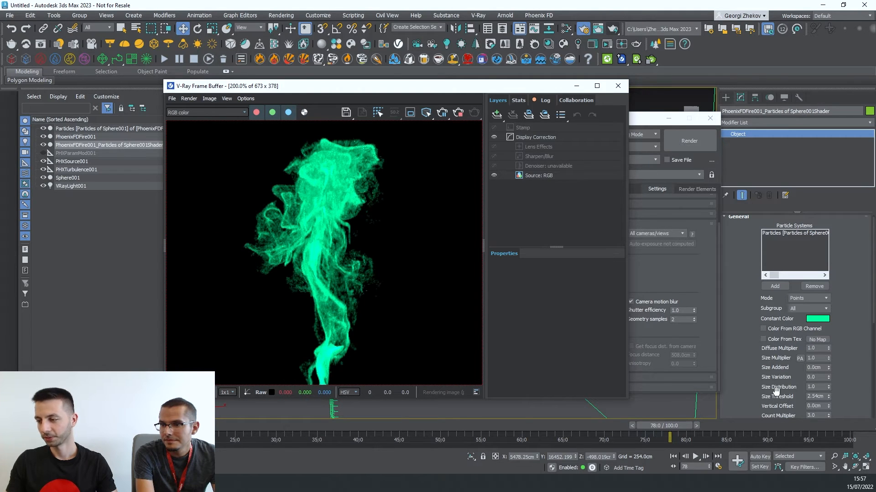
Step: Set the particle shader's count multiplier to 1
{"action": "scroll", "coordinate": [775, 388], "scroll_direction": "down", "scroll_amount": 2}
{"action": "double_click", "coordinate": [816, 382]}
{"action": "type", "text": "1"}
{"action": "key", "text": "Return"}
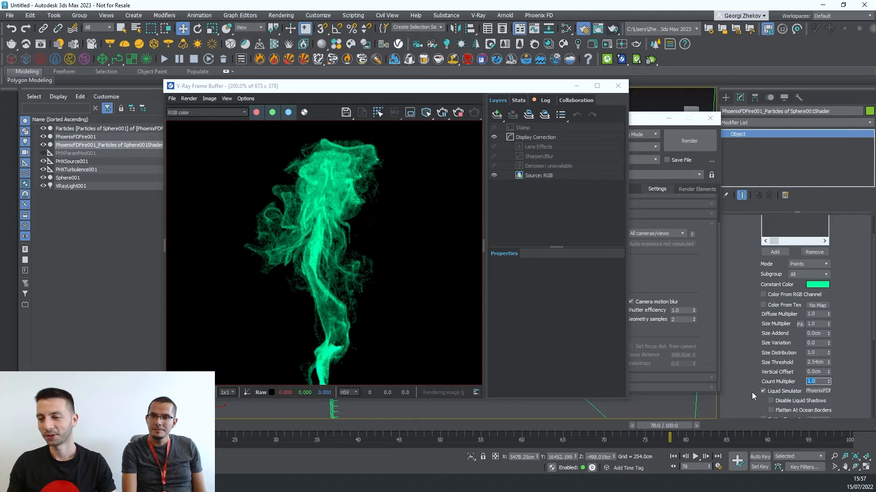
Step: Set the shader's motion blur multiplier to 5 and inspect the blurred smoke at different magnifications
{"action": "left_click_drag", "start_coordinate": [740, 362], "coordinate": [739, 312]}
{"action": "scroll", "coordinate": [814, 368], "scroll_direction": "down", "scroll_amount": 3}
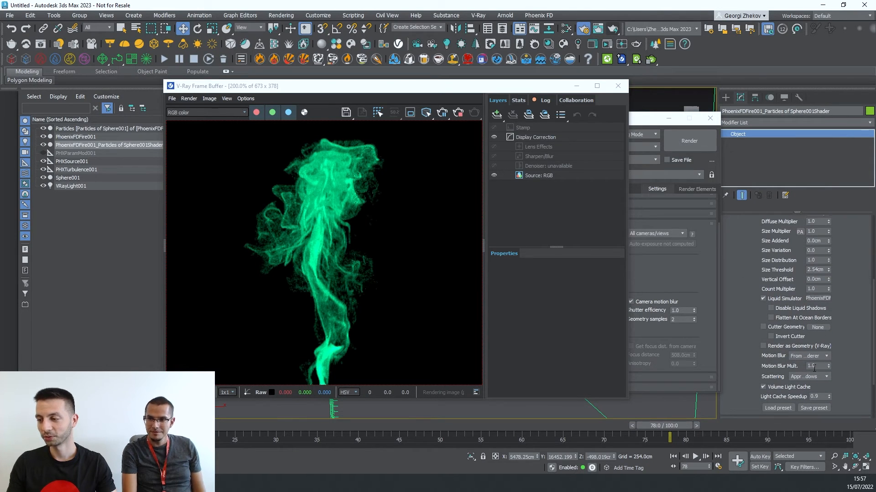
{"action": "type", "text": "5"}
{"action": "key", "text": "Return"}
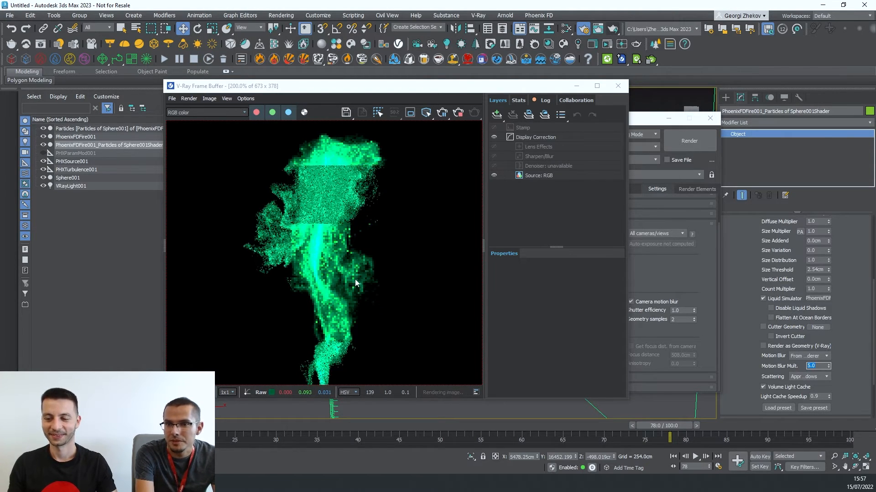
{"action": "scroll", "coordinate": [354, 279], "scroll_direction": "up", "scroll_amount": 2}
{"action": "scroll", "coordinate": [351, 281], "scroll_direction": "down", "scroll_amount": 4}
{"action": "scroll", "coordinate": [316, 260], "scroll_direction": "up", "scroll_amount": 2}
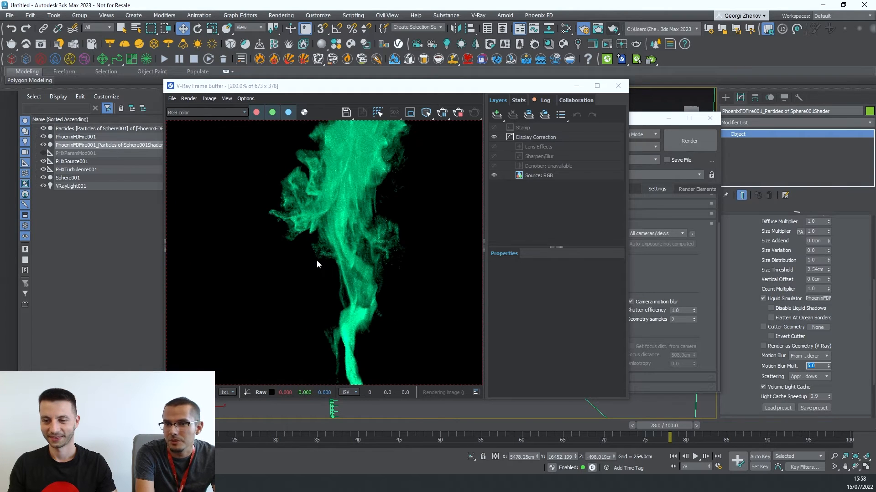
{"action": "scroll", "coordinate": [343, 215], "scroll_direction": "down", "scroll_amount": 2}
{"action": "scroll", "coordinate": [332, 200], "scroll_direction": "up", "scroll_amount": 2}
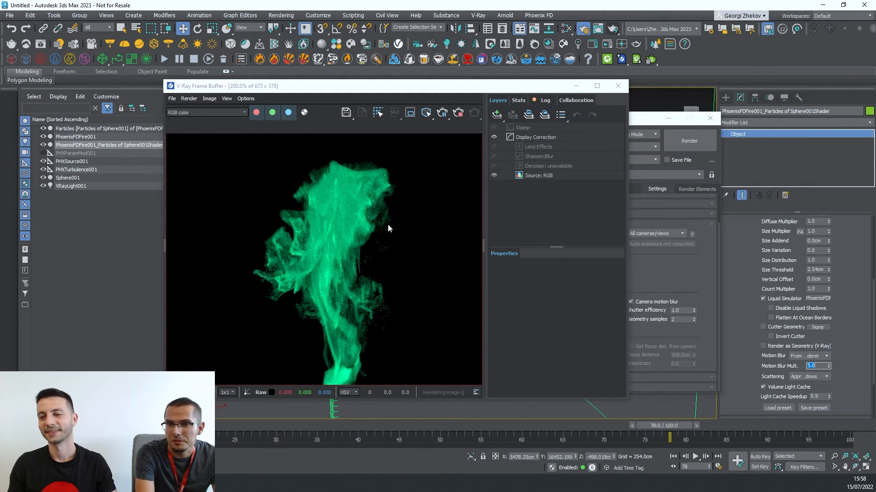
Step: Set the shader's point alpha to 0.001 and its point radius to 0.1 pixels
{"action": "left_click_drag", "start_coordinate": [758, 361], "coordinate": [749, 292]}
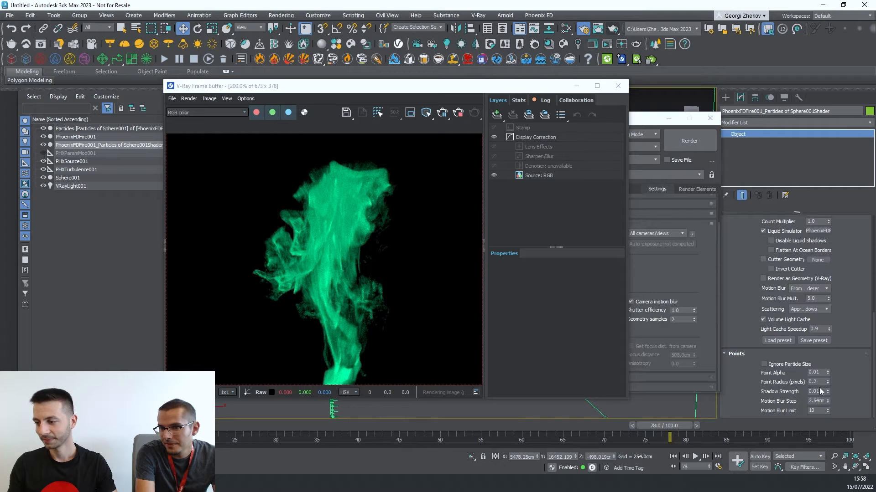
{"action": "double_click", "coordinate": [819, 373]}
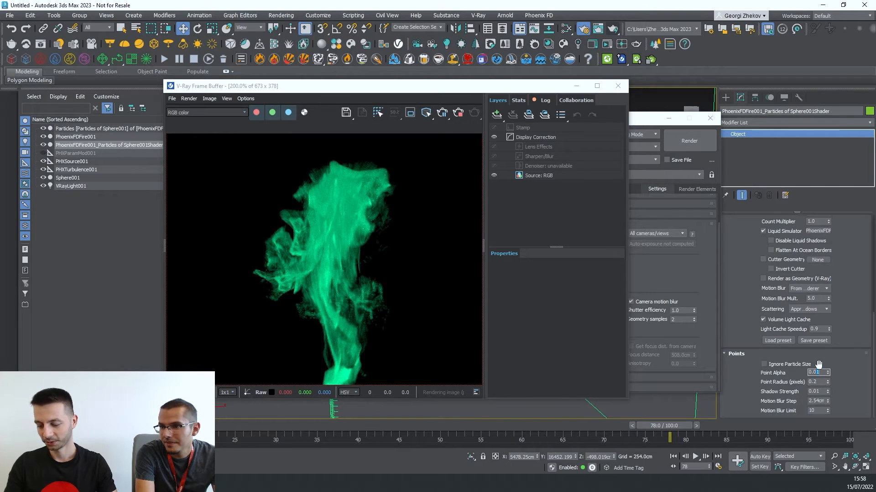
{"action": "type", "text": "0.00"}
{"action": "key", "text": "Return"}
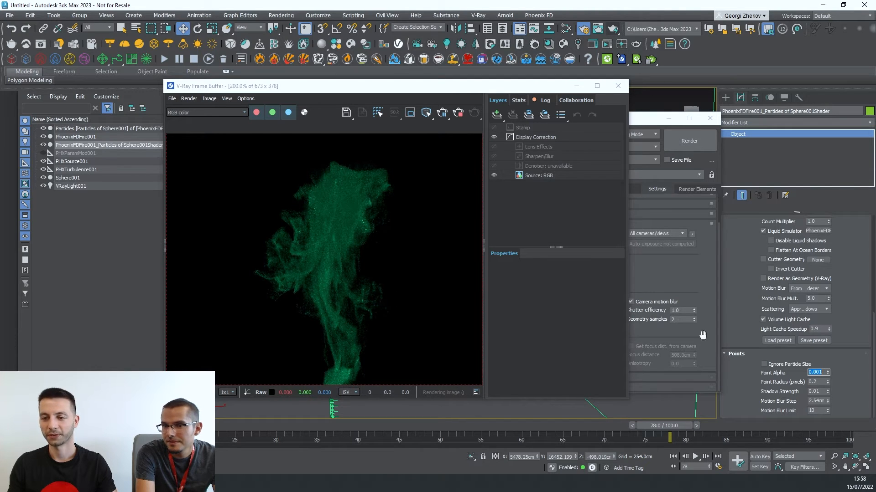
{"action": "left_click", "coordinate": [814, 382]}
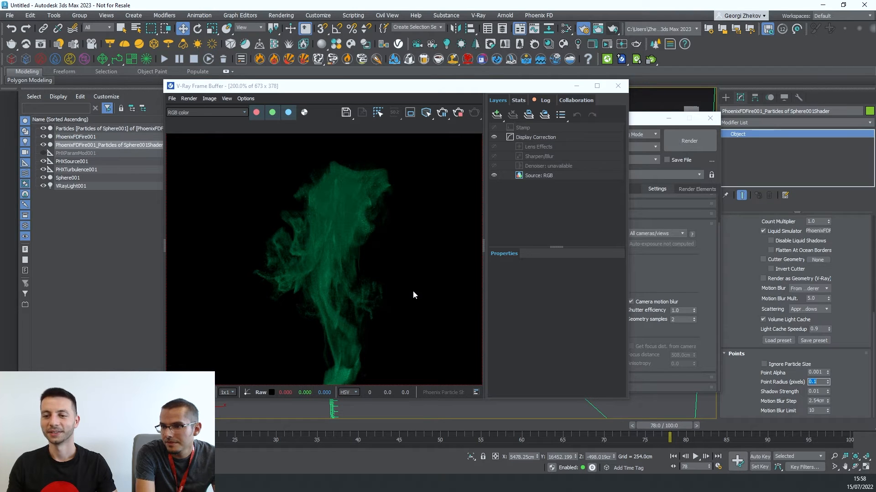
Step: Add an Exposure correction layer to the smoke render, raise its exposure to about 3.64, and inspect the result at 100% and 200%
{"action": "right_click", "coordinate": [526, 139]}
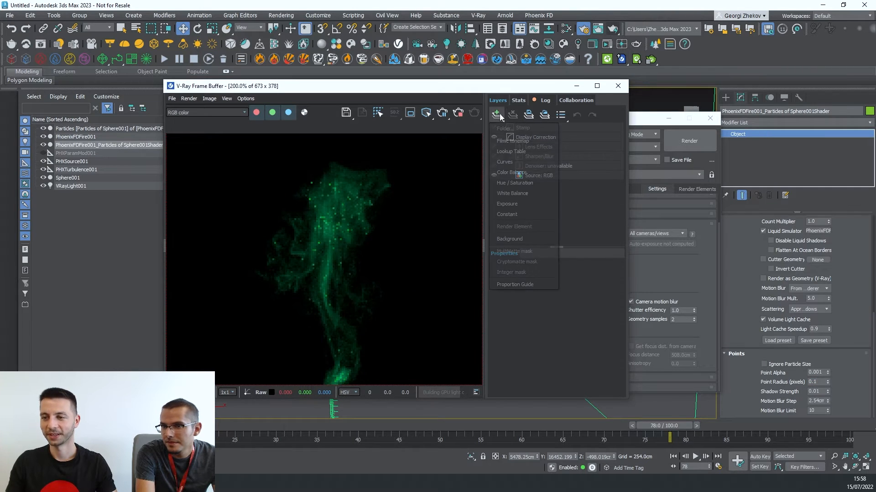
{"action": "left_click", "coordinate": [519, 201]}
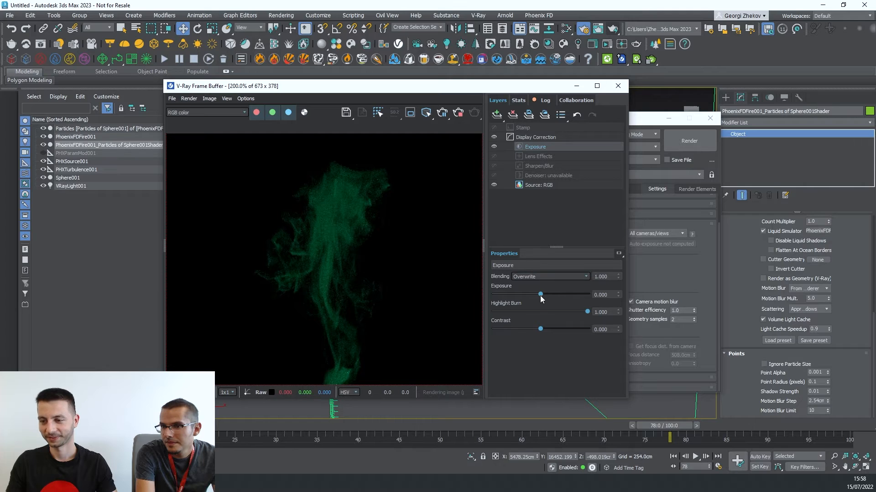
{"action": "left_click_drag", "start_coordinate": [540, 295], "coordinate": [575, 295]}
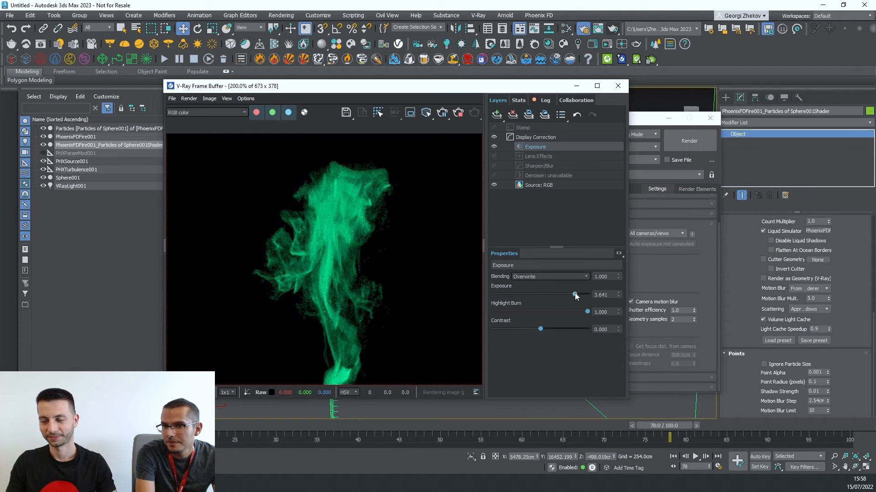
{"action": "scroll", "coordinate": [332, 196], "scroll_direction": "down", "scroll_amount": 2}
{"action": "scroll", "coordinate": [332, 196], "scroll_direction": "up", "scroll_amount": 2}
{"action": "scroll", "coordinate": [331, 212], "scroll_direction": "down", "scroll_amount": 1}
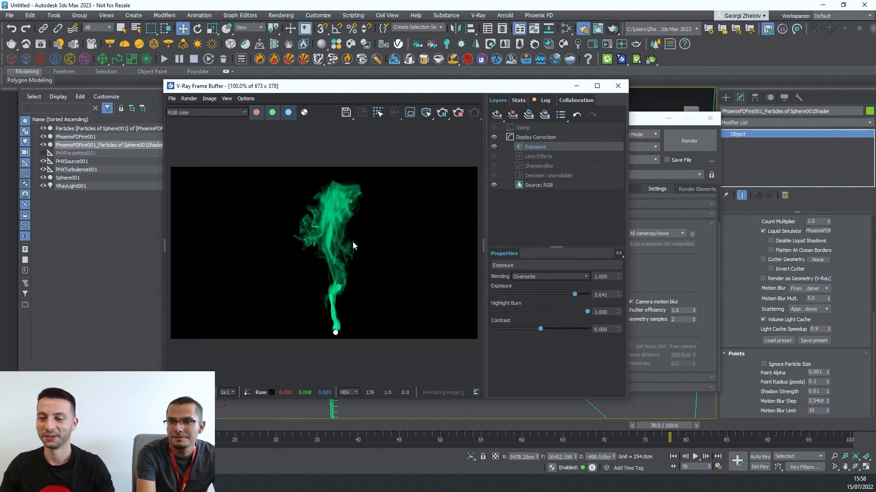
{"action": "scroll", "coordinate": [353, 245], "scroll_direction": "up", "scroll_amount": 1}
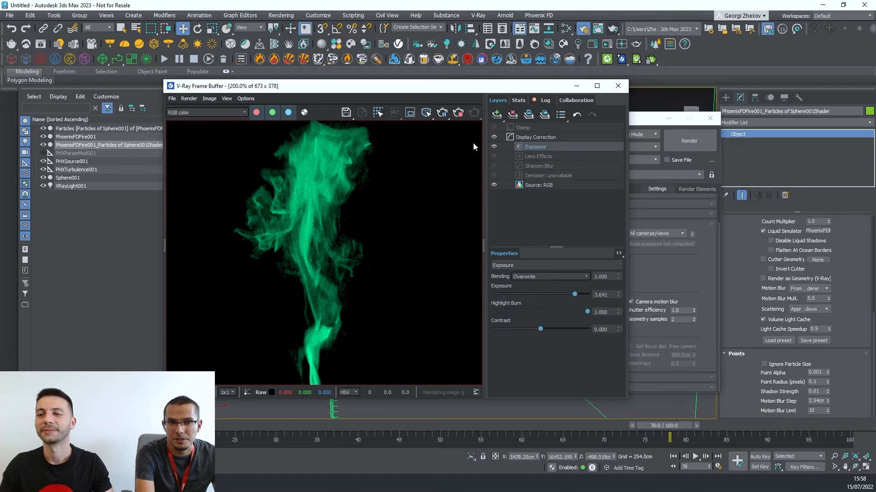
Step: Stop the interactive render and close the render settings and frame buffer windows
{"action": "left_click", "coordinate": [464, 114]}
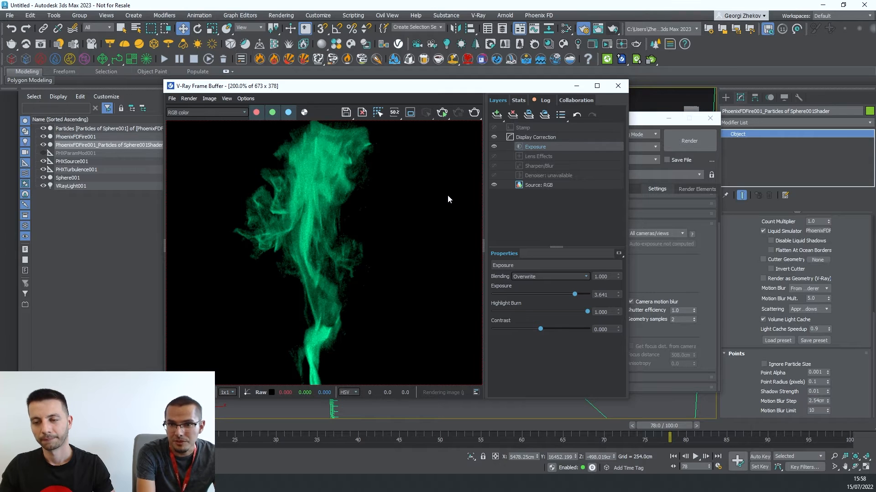
{"action": "left_click", "coordinate": [708, 119]}
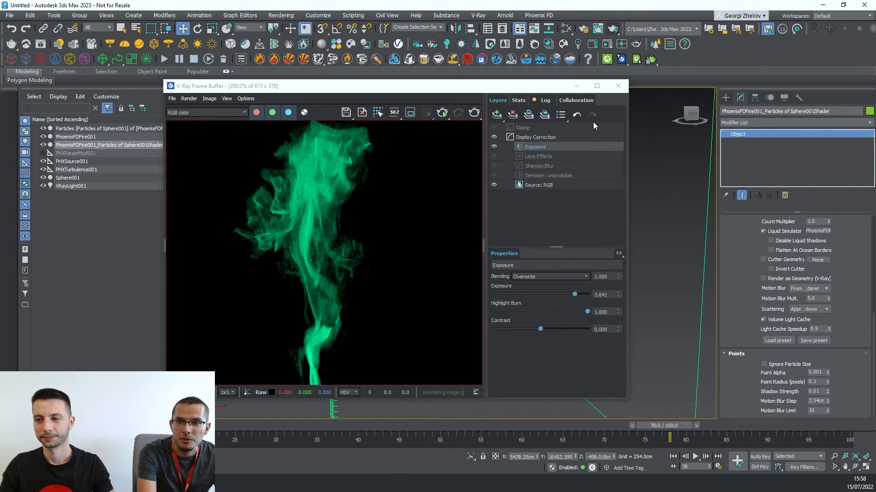
{"action": "left_click_drag", "start_coordinate": [422, 86], "coordinate": [458, 86]}
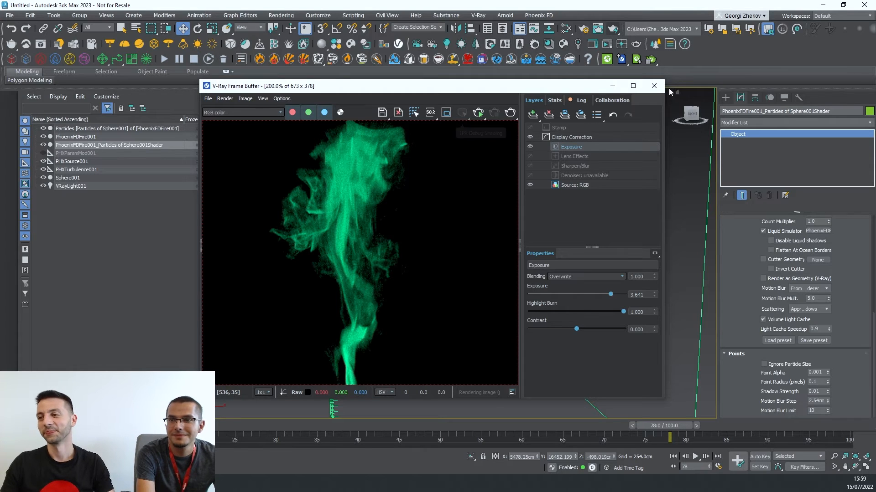
{"action": "left_click", "coordinate": [653, 86]}
{"action": "mouse_move", "coordinate": [611, 227]}
{"action": "middle_mouse_down", "text": "alt"}
{"action": "mouse_move", "coordinate": [633, 236]}
{"action": "mouse_move", "coordinate": [611, 236]}
{"action": "middle_mouse_up", "text": "alt"}
Step: Reset the scene without saving the changes
{"action": "left_click", "coordinate": [9, 15]}
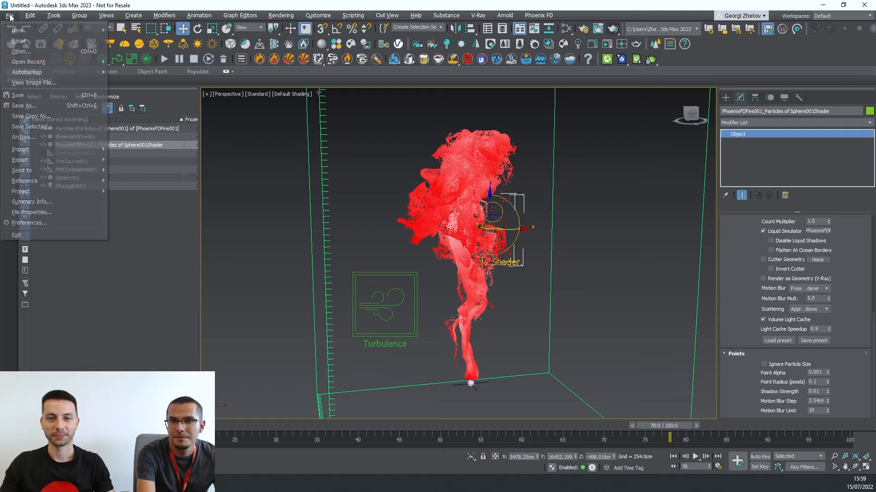
{"action": "left_click", "coordinate": [18, 40]}
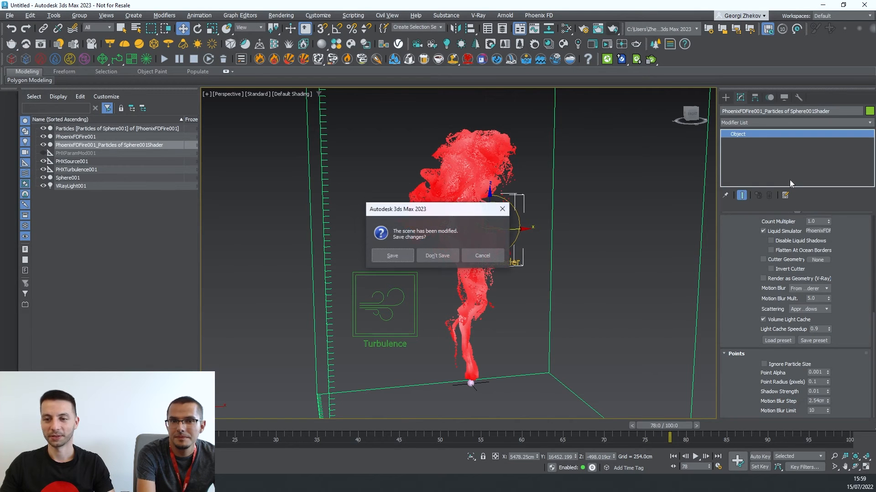
{"action": "left_click", "coordinate": [439, 257]}
{"action": "left_click", "coordinate": [415, 258]}
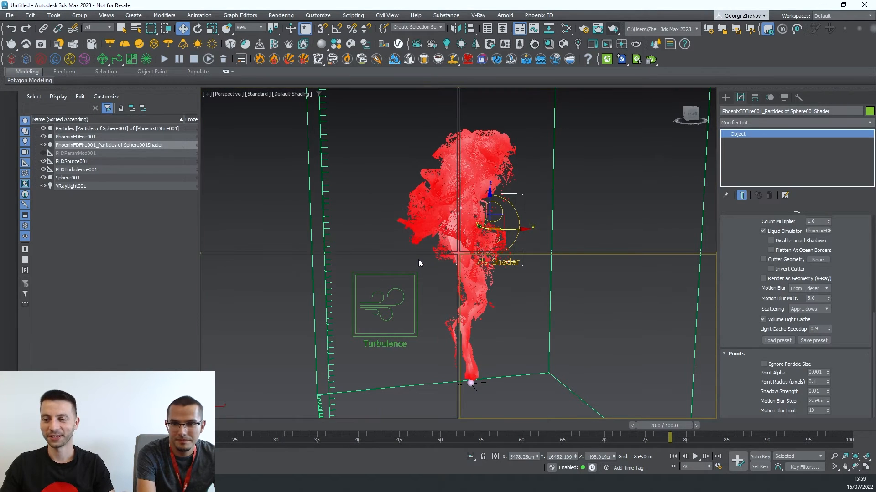
Step: Create a sphere near the grid centre in the perspective view and raise it to about 194 cm in Z
{"action": "left_click", "coordinate": [756, 170]}
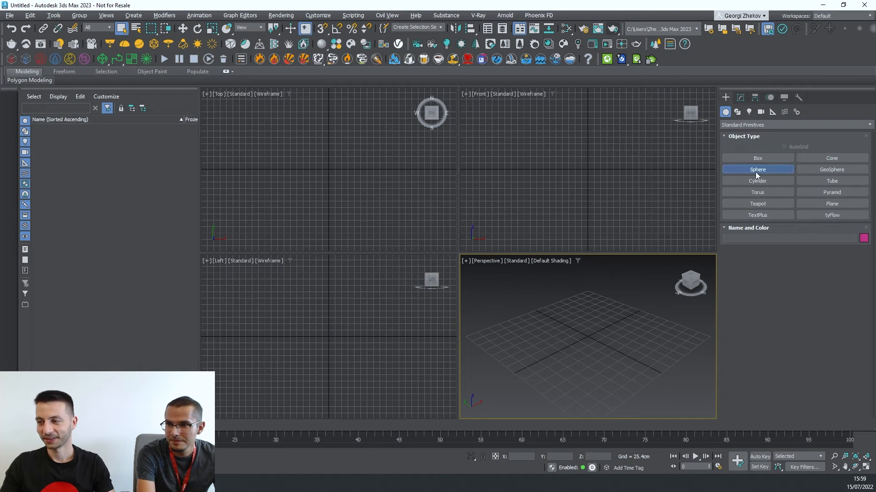
{"action": "left_click_drag", "start_coordinate": [581, 336], "coordinate": [601, 342]}
{"action": "key", "text": "w"}
{"action": "key", "text": "alt+w"}
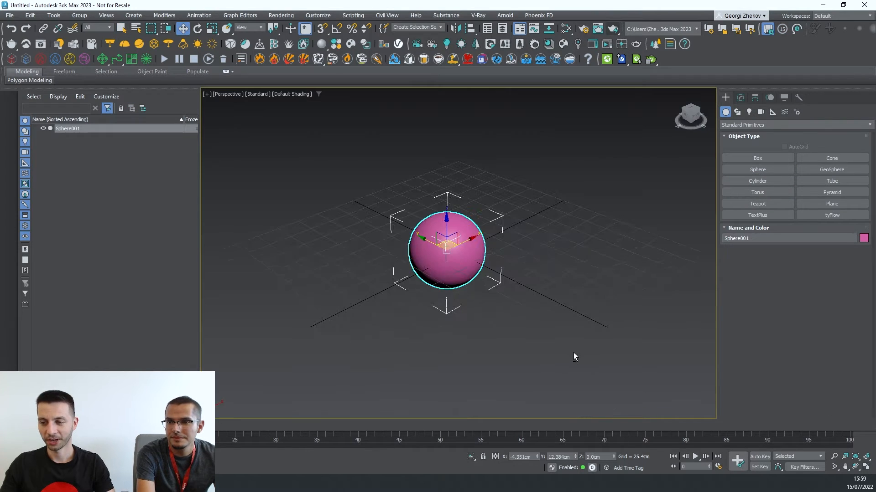
{"action": "middle_click_drag", "start_coordinate": [574, 356], "coordinate": [524, 337], "text": "alt"}
{"action": "left_click_drag", "start_coordinate": [438, 257], "coordinate": [439, 57]}
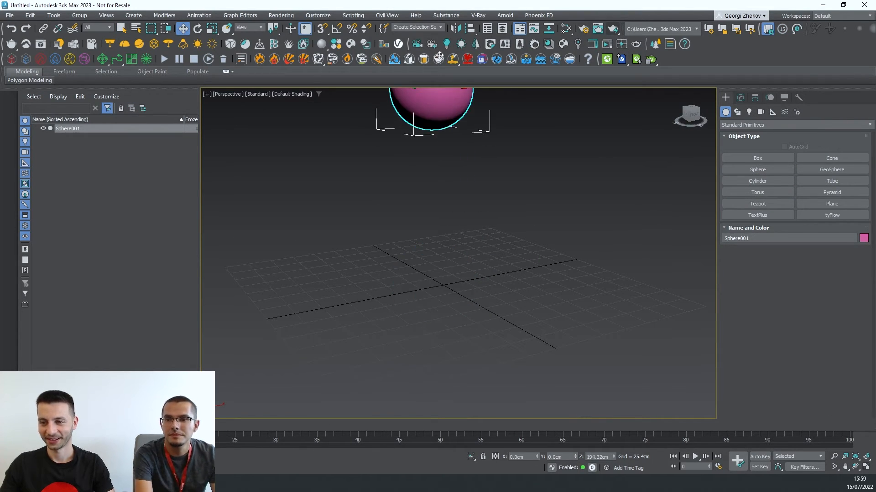
{"action": "scroll", "coordinate": [502, 219], "scroll_direction": "down", "scroll_amount": 4}
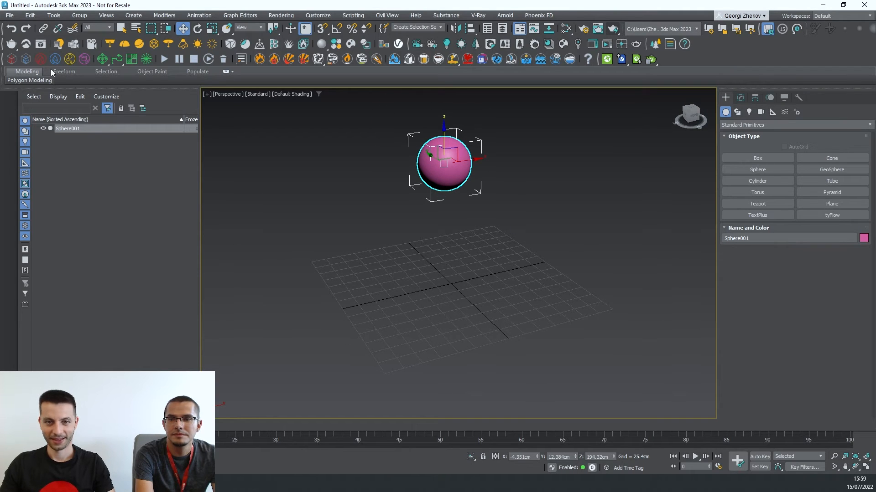
Step: Create a tall Phoenix liquid simulator box around the sphere and place it at X 0 and Y 0
{"action": "left_click", "coordinate": [26, 59]}
{"action": "left_click_drag", "start_coordinate": [356, 268], "coordinate": [515, 282]}
{"action": "left_click", "coordinate": [486, 97]}
{"action": "right_click", "coordinate": [487, 100]}
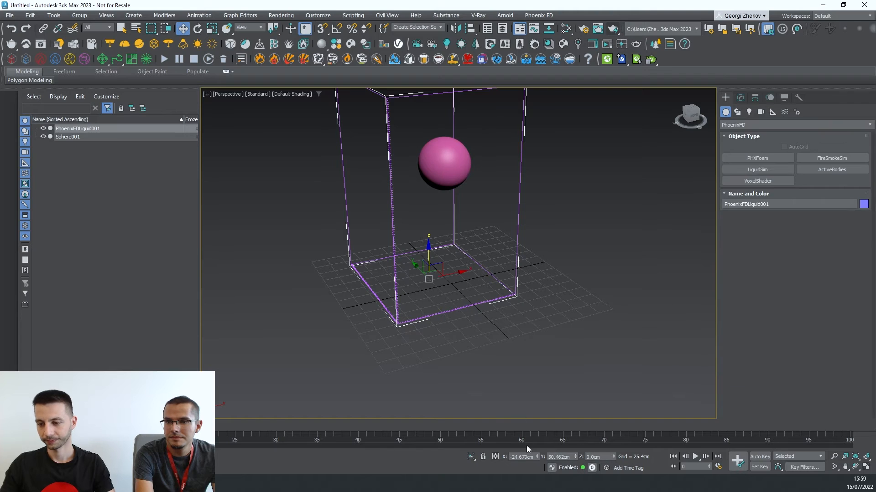
{"action": "right_click", "coordinate": [537, 457]}
{"action": "right_click", "coordinate": [576, 457]}
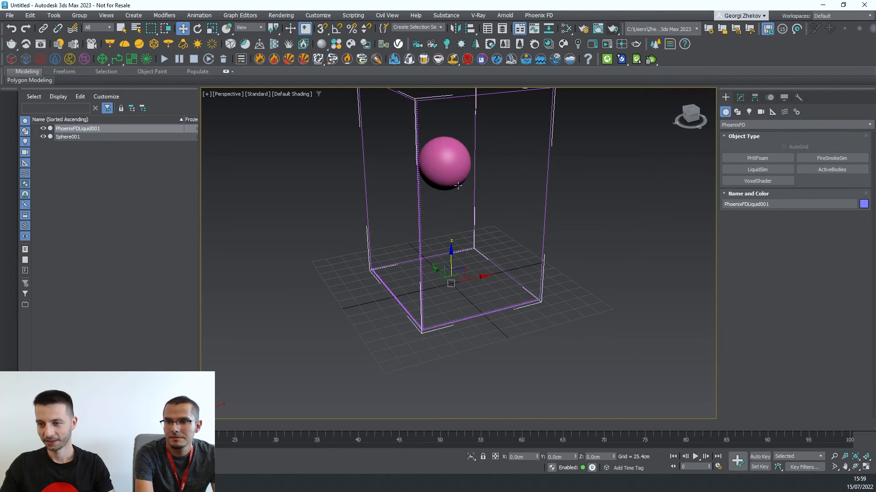
Step: Centre the sphere inside the simulator by setting its X and Y position to 0
{"action": "key", "text": "ctrl+i"}
{"action": "right_click", "coordinate": [537, 456]}
{"action": "right_click", "coordinate": [576, 456]}
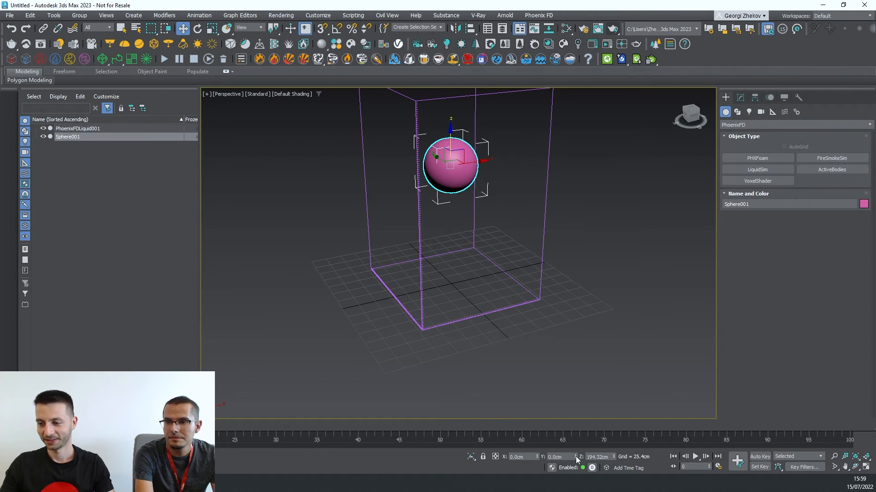
{"action": "middle_click_drag", "start_coordinate": [510, 326], "coordinate": [502, 382], "text": "alt"}
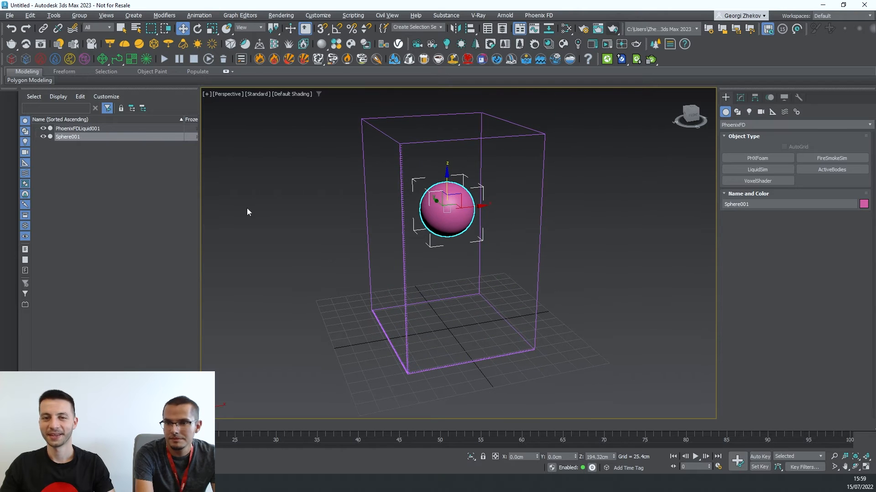
Step: Create a Phoenix liquid source beside the simulator box and add the sphere as its emitter node
{"action": "left_click", "coordinate": [58, 59]}
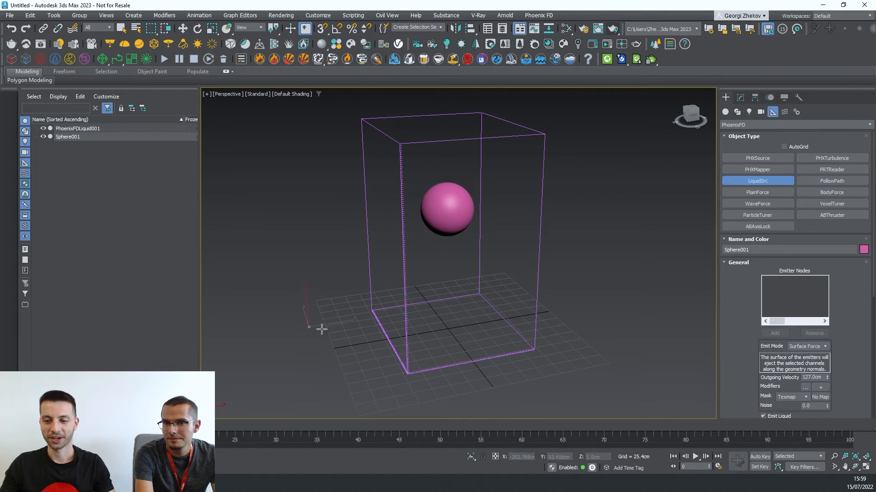
{"action": "left_click_drag", "start_coordinate": [309, 327], "coordinate": [329, 329]}
{"action": "left_click", "coordinate": [740, 97]}
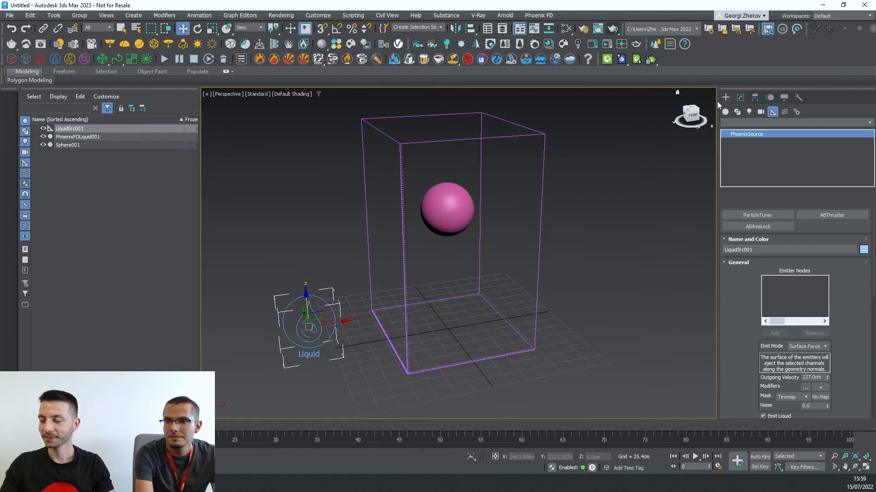
{"action": "scroll", "coordinate": [770, 346], "scroll_direction": "up", "scroll_amount": 5}
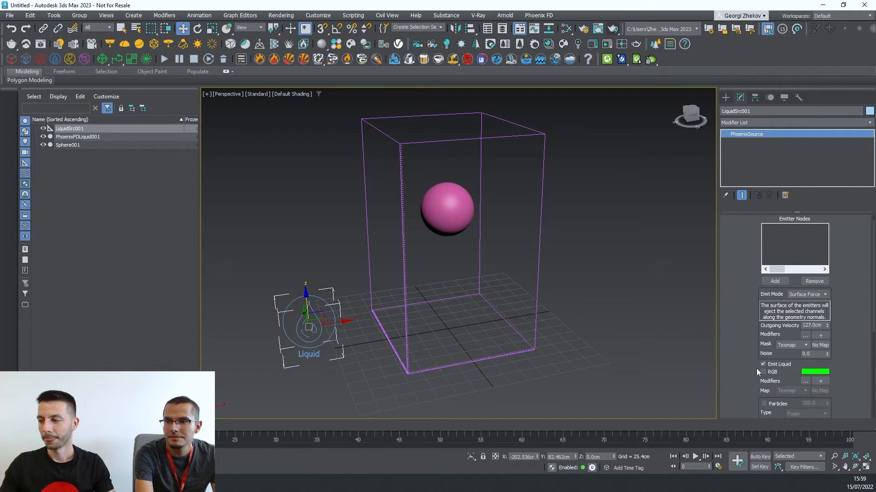
{"action": "left_click", "coordinate": [774, 281]}
{"action": "left_click", "coordinate": [461, 215]}
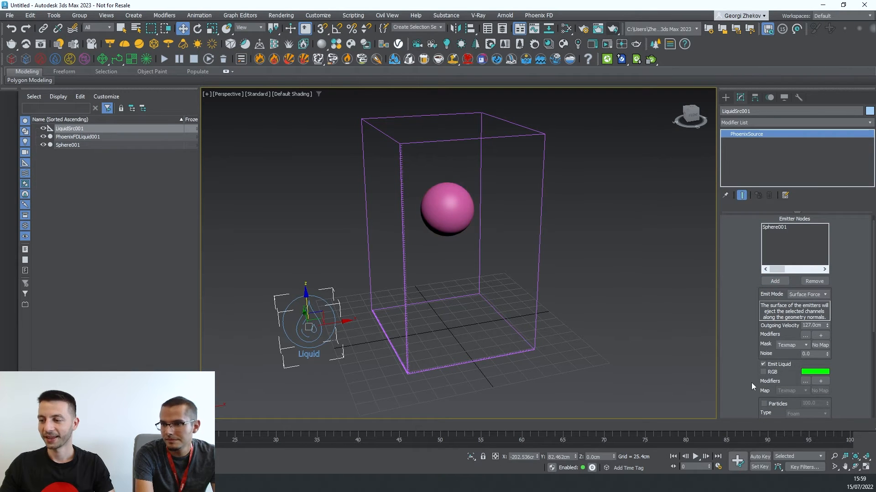
Step: Turn off the source's liquid emission, enable particle emission of type Mist, and start the simulation
{"action": "scroll", "coordinate": [750, 356], "scroll_direction": "down", "scroll_amount": 3}
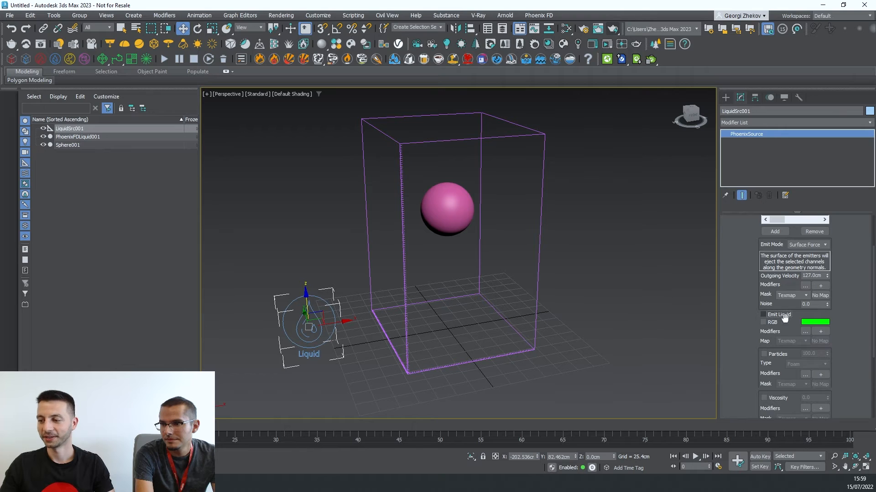
{"action": "left_click", "coordinate": [780, 314]}
{"action": "left_click_drag", "start_coordinate": [751, 379], "coordinate": [757, 328]}
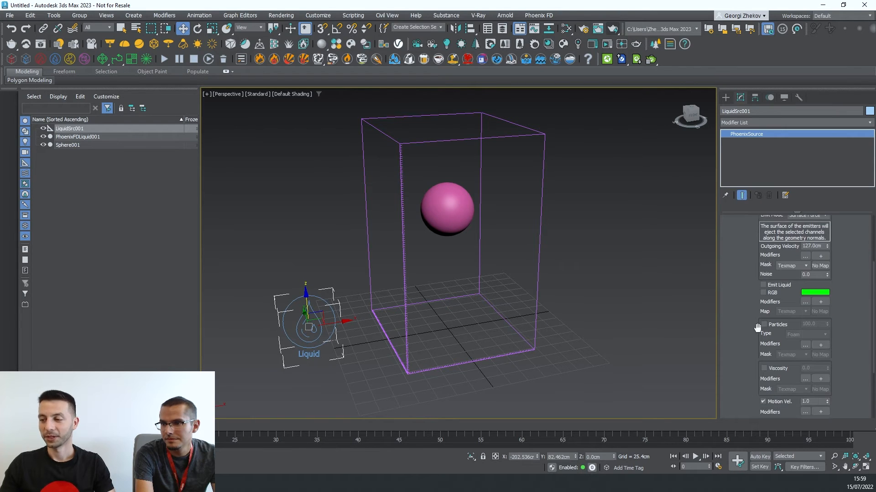
{"action": "left_click", "coordinate": [764, 324]}
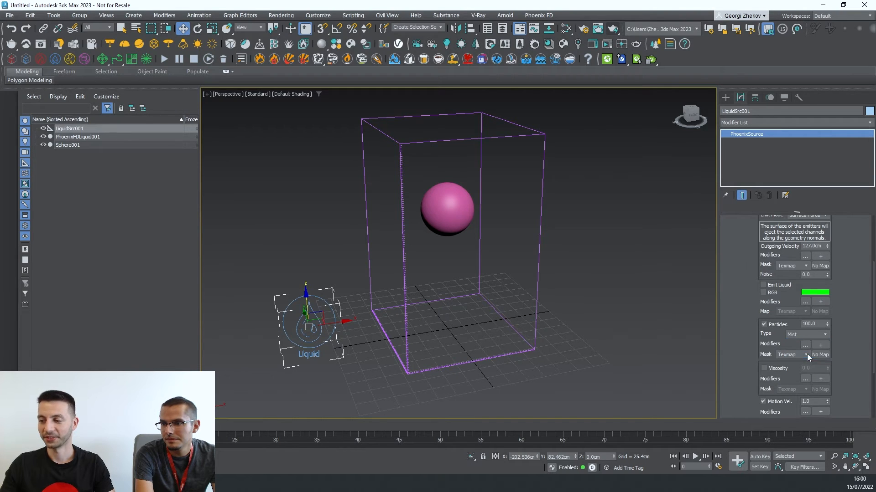
{"action": "left_click", "coordinate": [162, 60]}
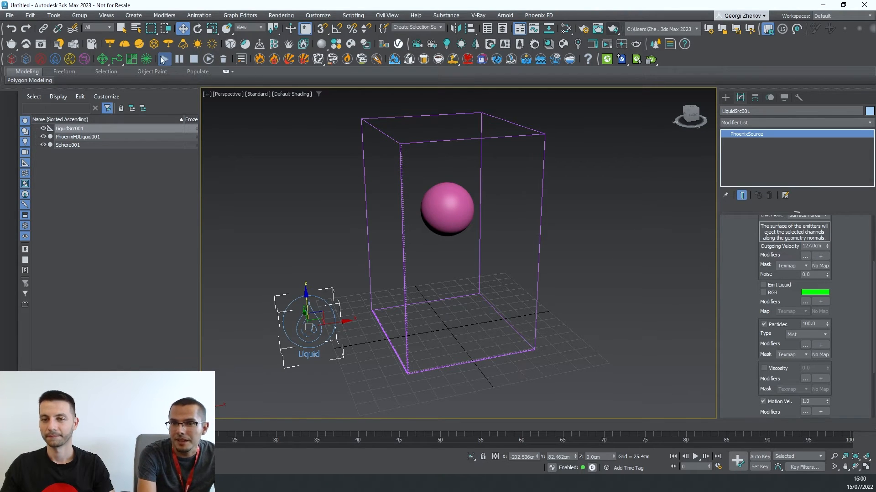
{"action": "middle_click_drag", "start_coordinate": [365, 215], "coordinate": [332, 220], "text": "alt"}
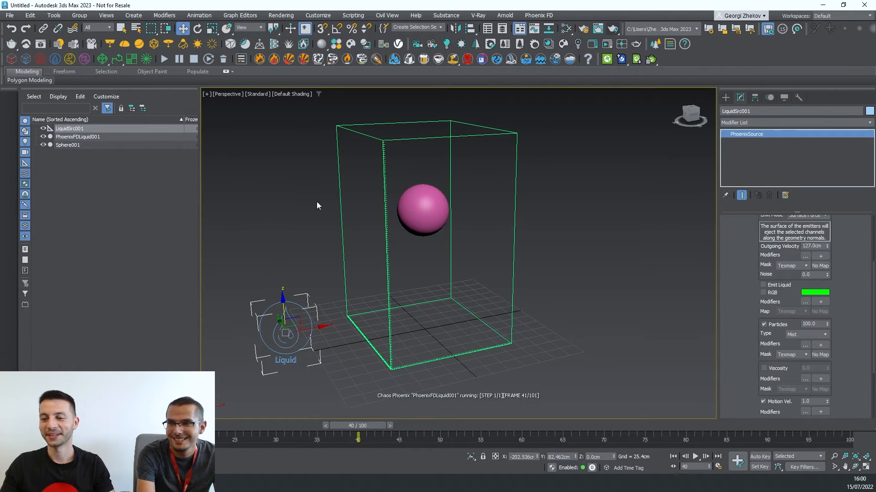
Step: Enable Splash/Mist on the liquid simulator and decline the particle shader for its splashes
{"action": "left_click", "coordinate": [387, 271]}
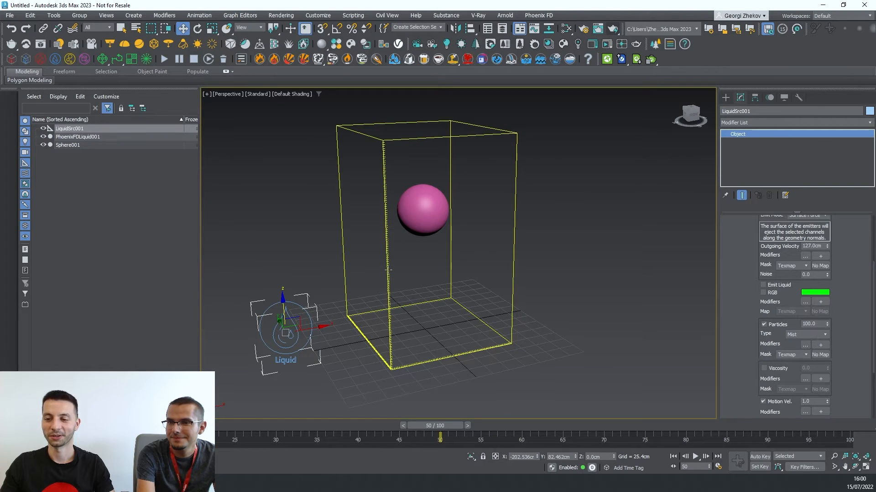
{"action": "left_click", "coordinate": [387, 271]}
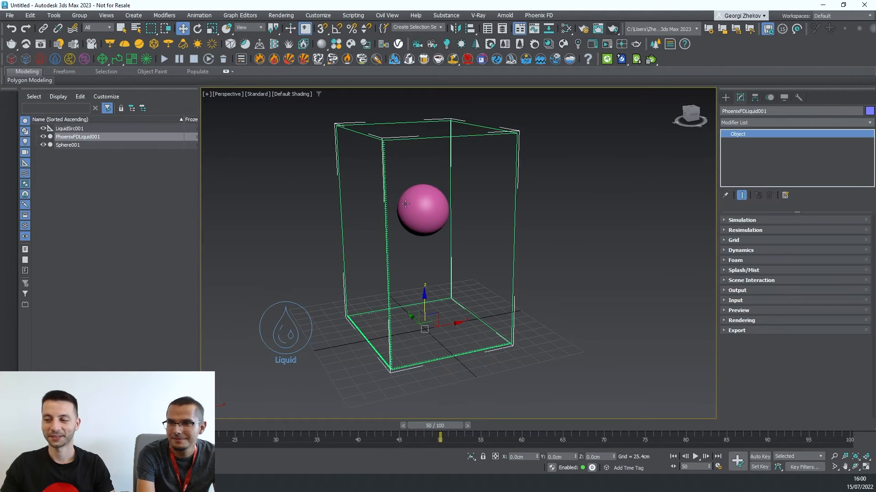
{"action": "left_click", "coordinate": [739, 270]}
{"action": "left_click", "coordinate": [766, 272]}
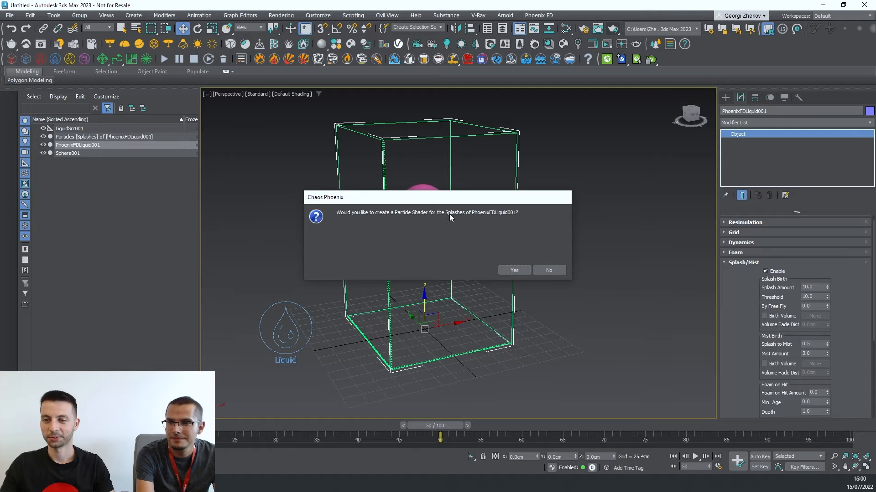
{"action": "left_click", "coordinate": [549, 270]}
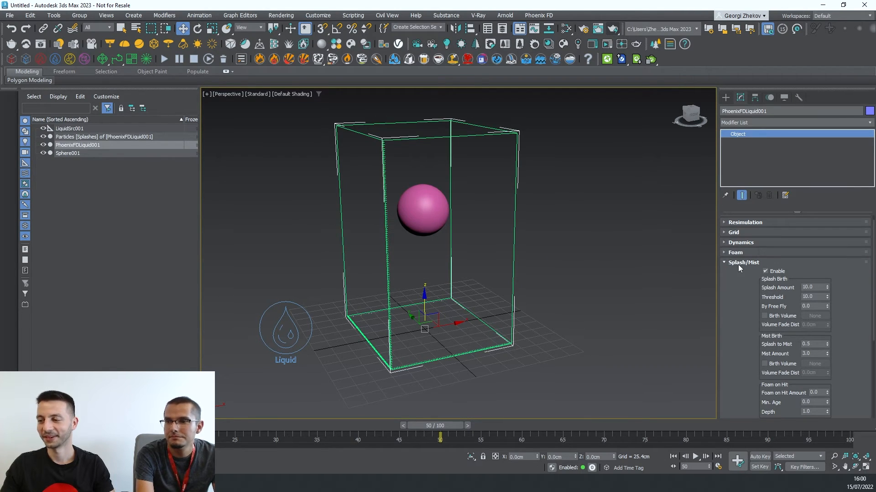
Step: Run the liquid simulation again and view the particles emitted from the sphere from different angles and distances
{"action": "left_click", "coordinate": [165, 60]}
{"action": "middle_click_drag", "start_coordinate": [334, 259], "coordinate": [324, 247], "text": "alt"}
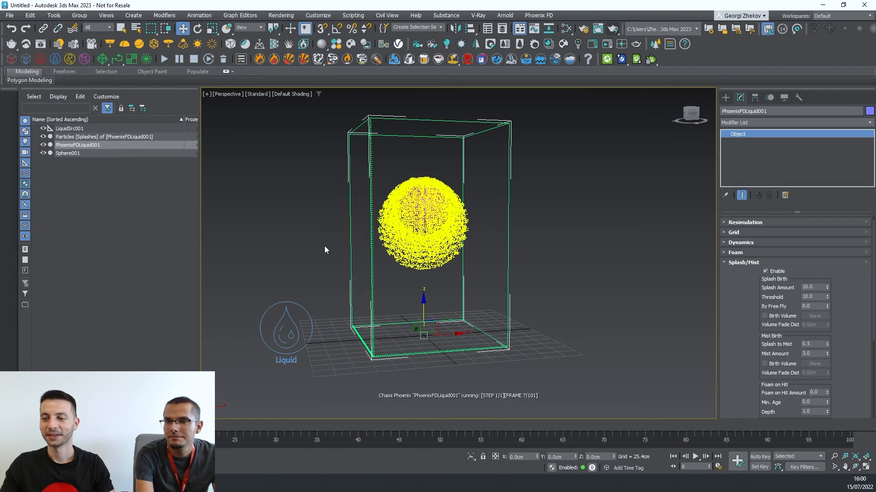
{"action": "left_click", "coordinate": [571, 289]}
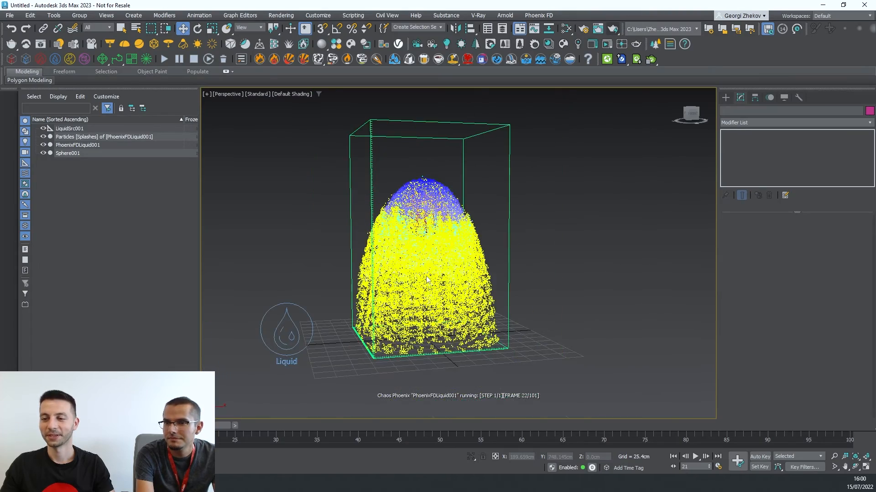
{"action": "scroll", "coordinate": [559, 272], "scroll_direction": "up", "scroll_amount": 3}
{"action": "scroll", "coordinate": [502, 228], "scroll_direction": "down", "scroll_amount": 3}
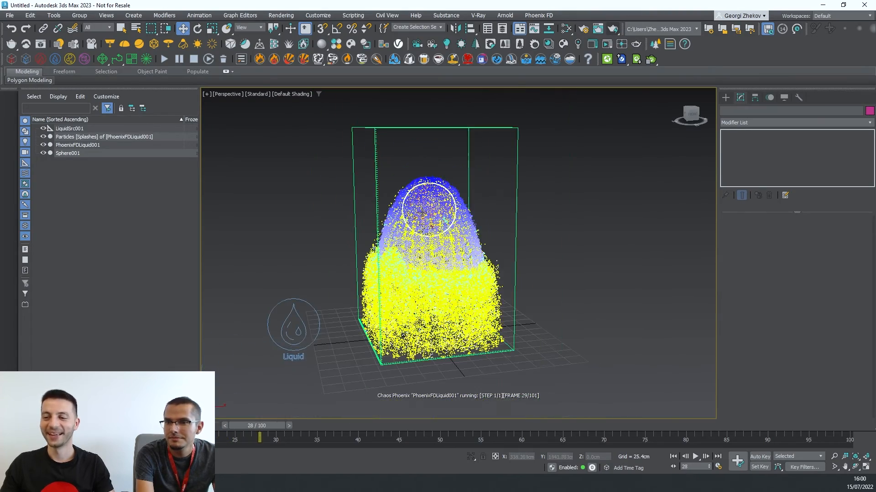
Step: Select the liquid simulator to review its Splash/Mist properties, and restart the liquid simulation
{"action": "middle_click_drag", "start_coordinate": [456, 200], "coordinate": [460, 219], "text": "alt"}
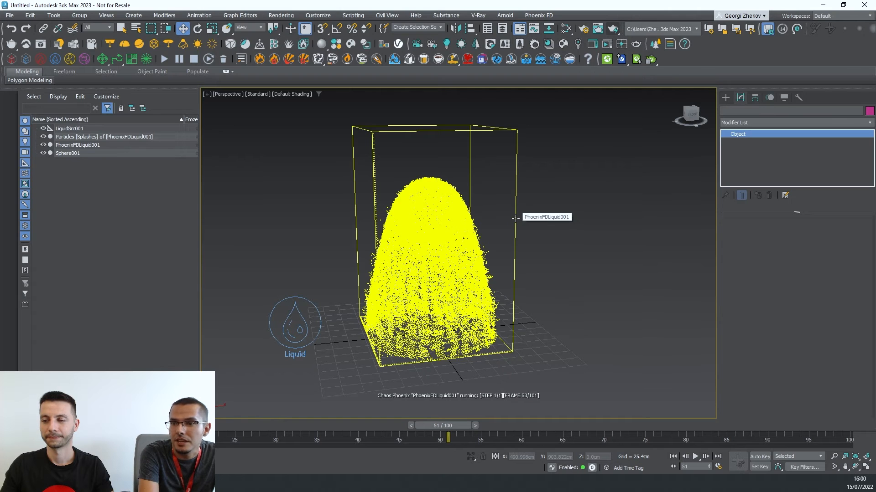
{"action": "left_click", "coordinate": [608, 215]}
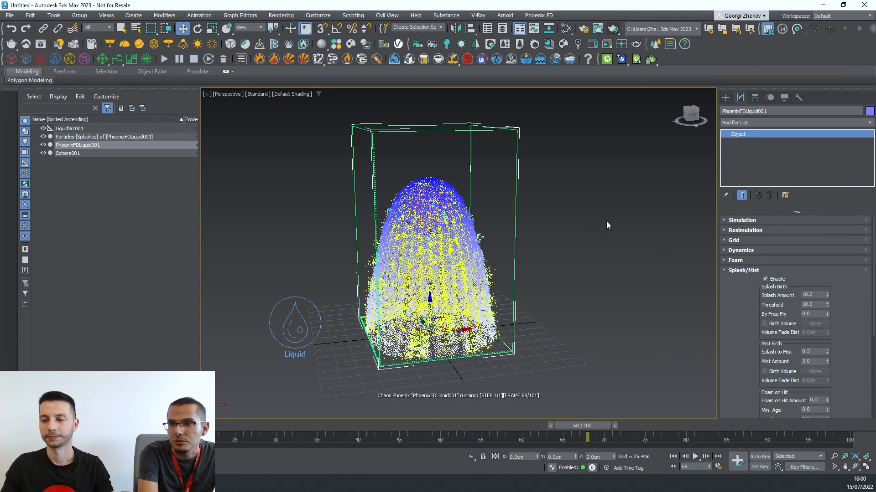
{"action": "left_click_drag", "start_coordinate": [735, 335], "coordinate": [723, 219]}
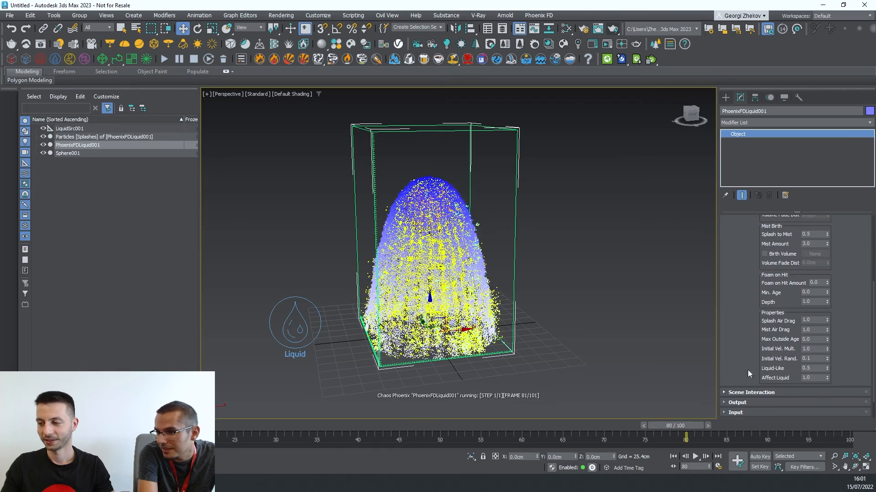
{"action": "scroll", "coordinate": [748, 370], "scroll_direction": "down", "scroll_amount": 2}
{"action": "mouse_move", "coordinate": [818, 352]}
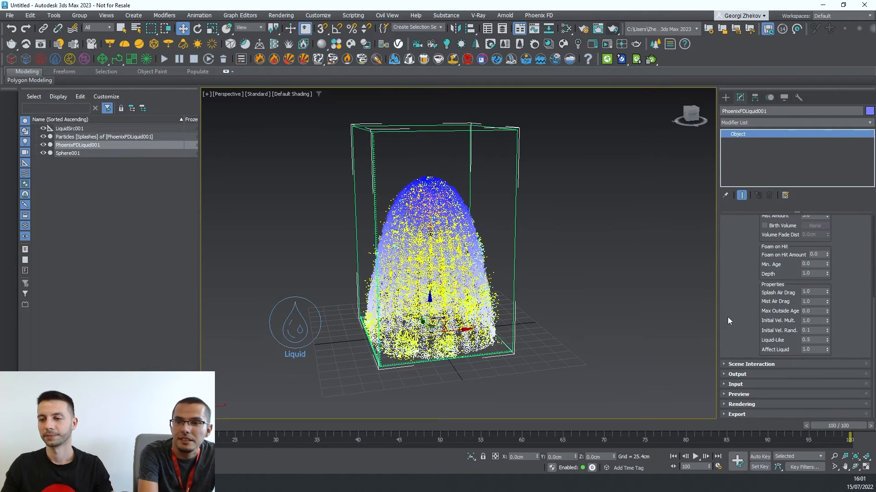
{"action": "left_click", "coordinate": [163, 59]}
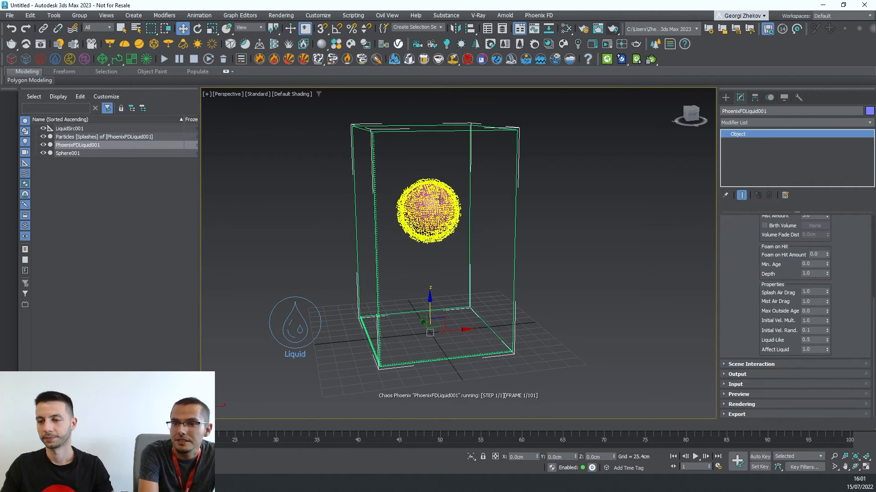
{"action": "scroll", "coordinate": [439, 199], "scroll_direction": "up", "scroll_amount": 3}
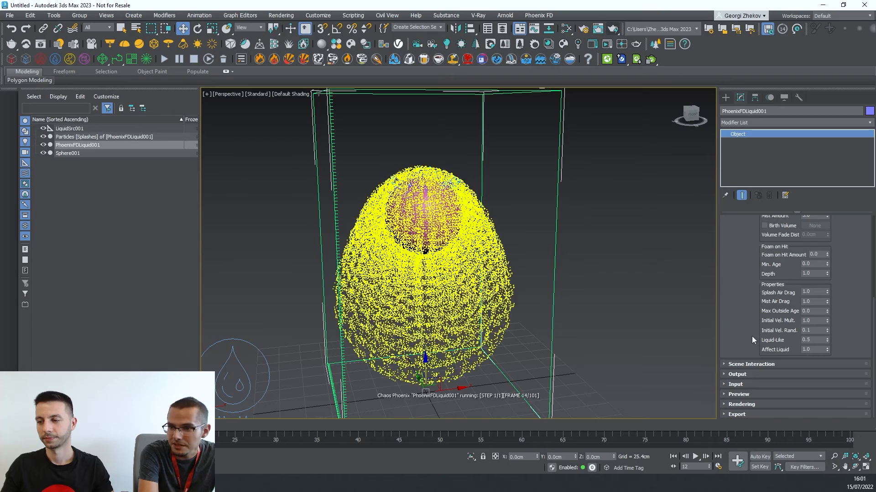
Step: Set the simulator's Affect Liquid to 0.0 in the Splash/Mist settings during the simulation and check the emitted particles
{"action": "double_click", "coordinate": [803, 350]}
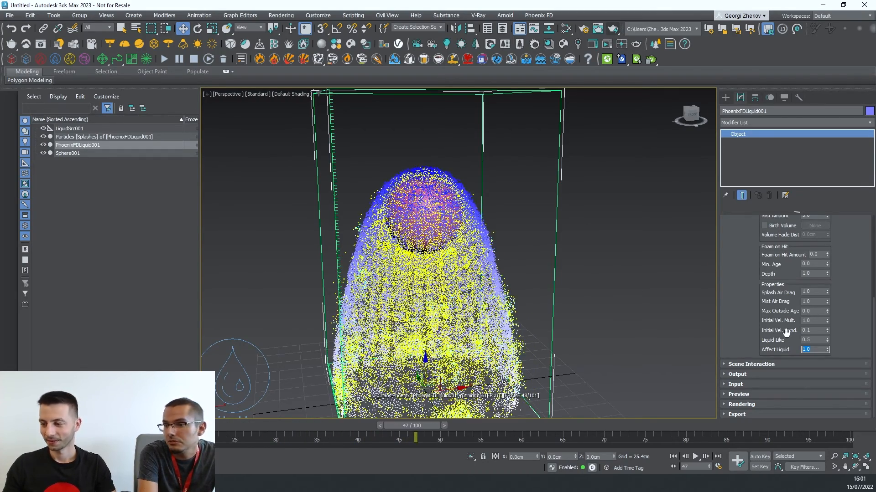
{"action": "key", "text": "BackSpace"}
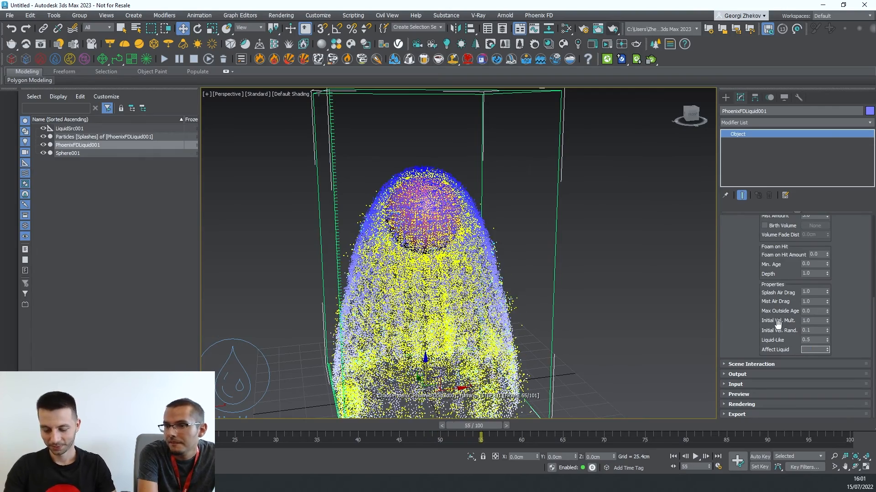
{"action": "type", "text": "0"}
{"action": "key", "text": "Return"}
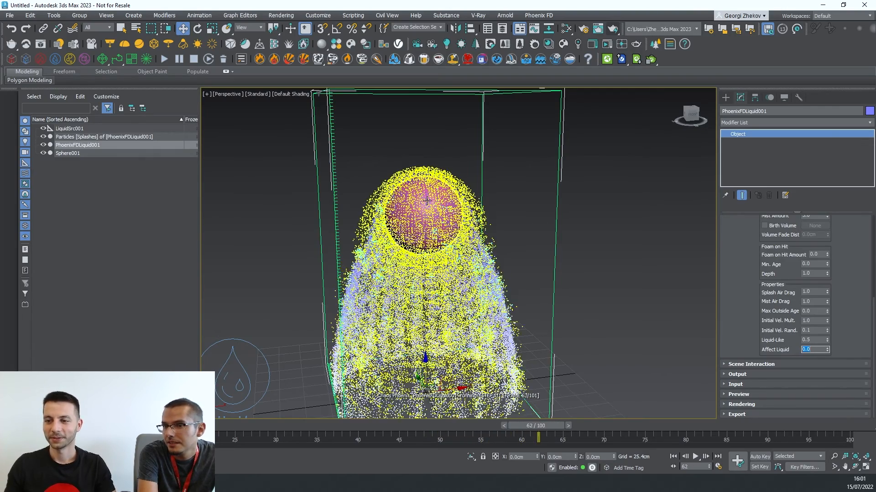
{"action": "scroll", "coordinate": [426, 200], "scroll_direction": "up", "scroll_amount": 3}
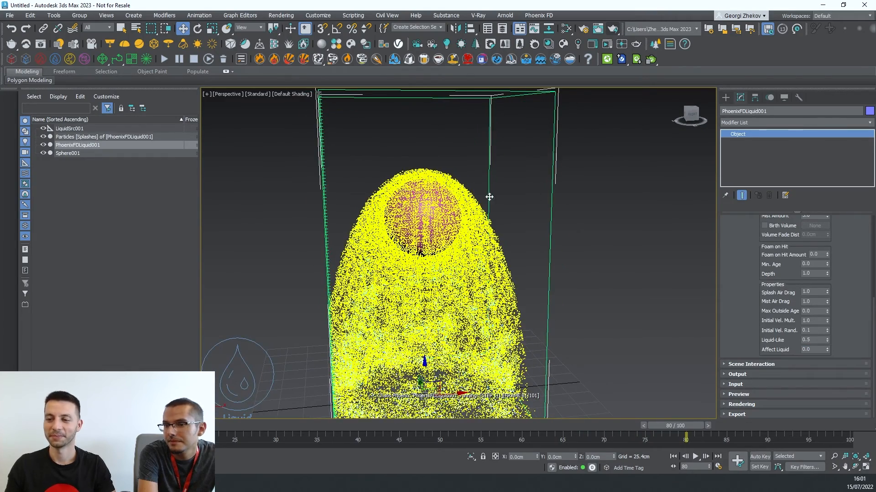
{"action": "scroll", "coordinate": [492, 198], "scroll_direction": "down", "scroll_amount": 2}
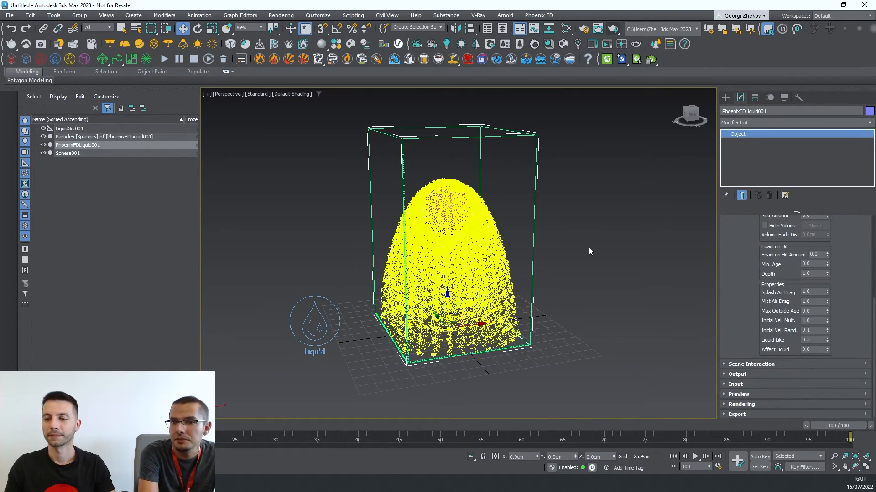
Step: Turn off Solid Object for the sphere in its Chaos Phoenix properties
{"action": "left_click", "coordinate": [449, 204]}
{"action": "right_click", "coordinate": [448, 204]}
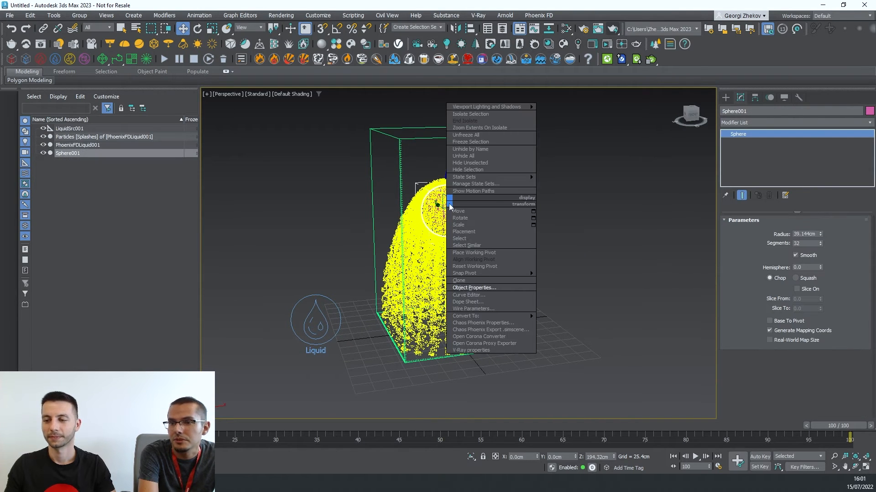
{"action": "left_click", "coordinate": [465, 323]}
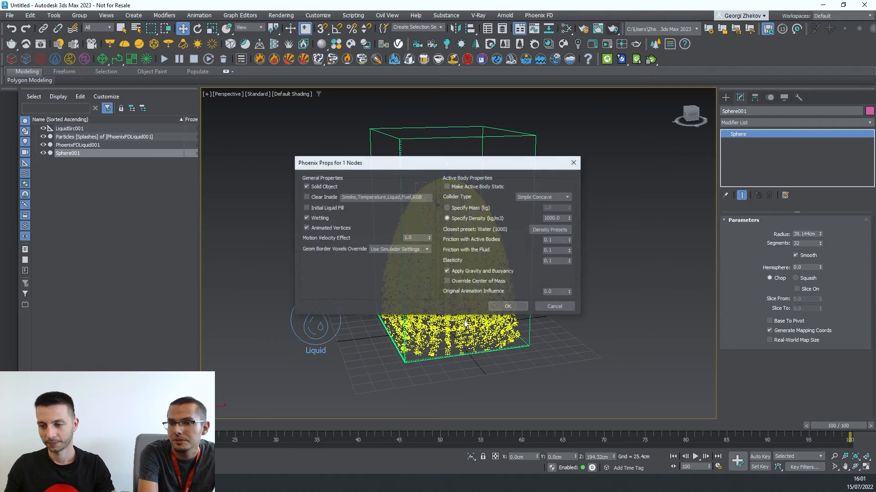
{"action": "left_click", "coordinate": [332, 187]}
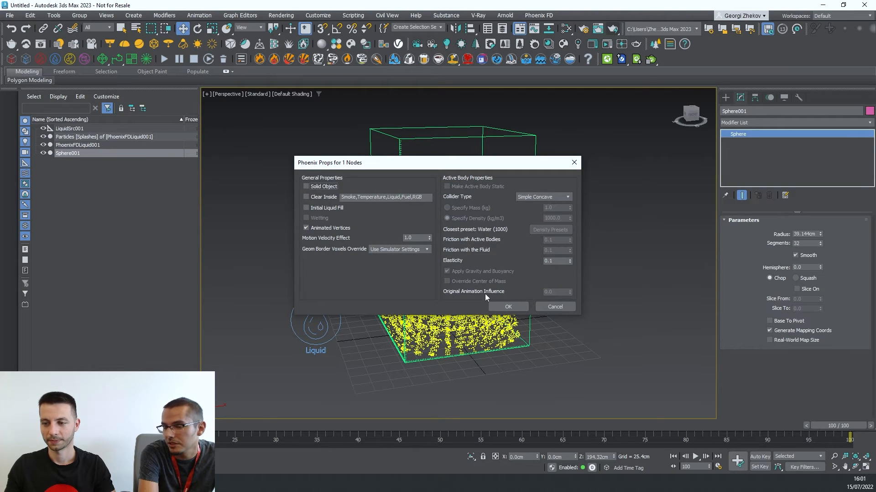
{"action": "left_click", "coordinate": [506, 306]}
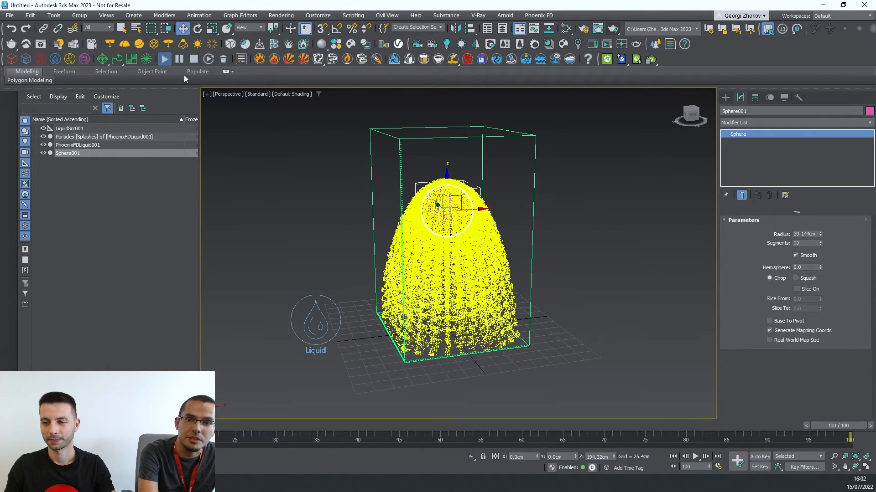
Step: Run the liquid simulation again and restore the simulator's Affect Liquid to 1.0 in the Splash/Mist settings
{"action": "scroll", "coordinate": [411, 171], "scroll_direction": "up", "scroll_amount": 4}
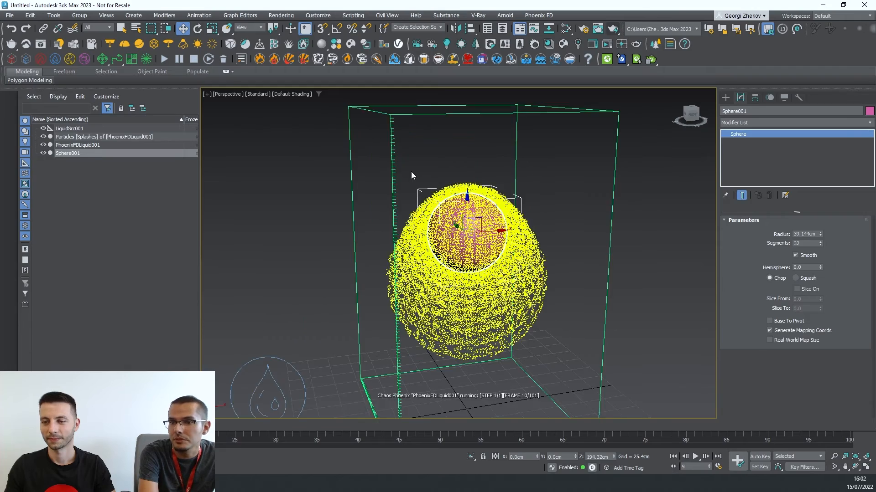
{"action": "scroll", "coordinate": [412, 172], "scroll_direction": "down", "scroll_amount": 3}
{"action": "middle_click_drag", "start_coordinate": [491, 327], "coordinate": [460, 297], "text": "alt"}
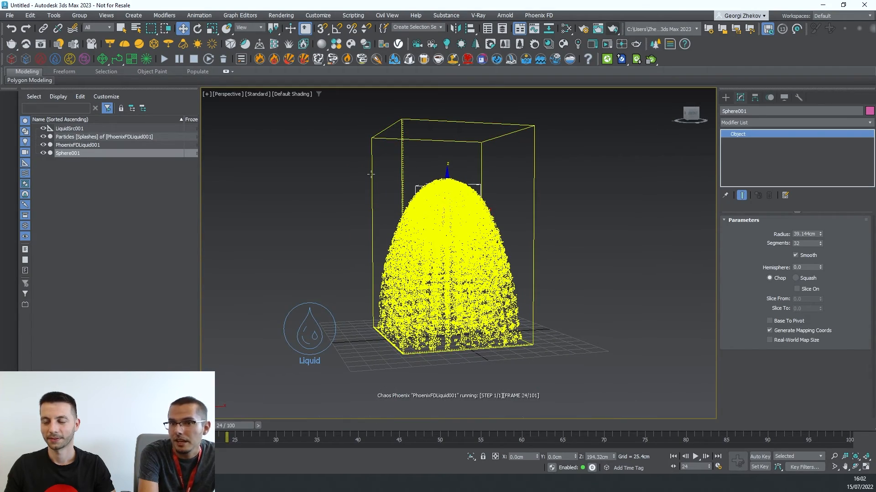
{"action": "left_click", "coordinate": [371, 174]}
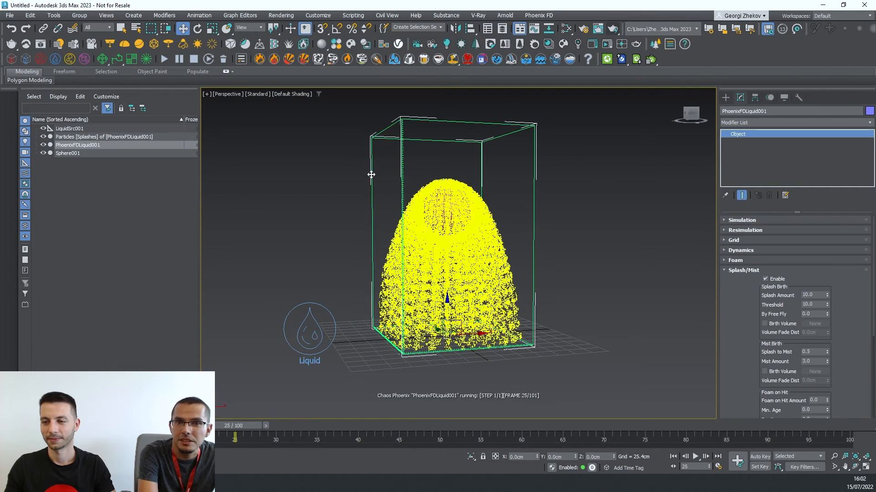
{"action": "scroll", "coordinate": [795, 362], "scroll_direction": "down", "scroll_amount": 5}
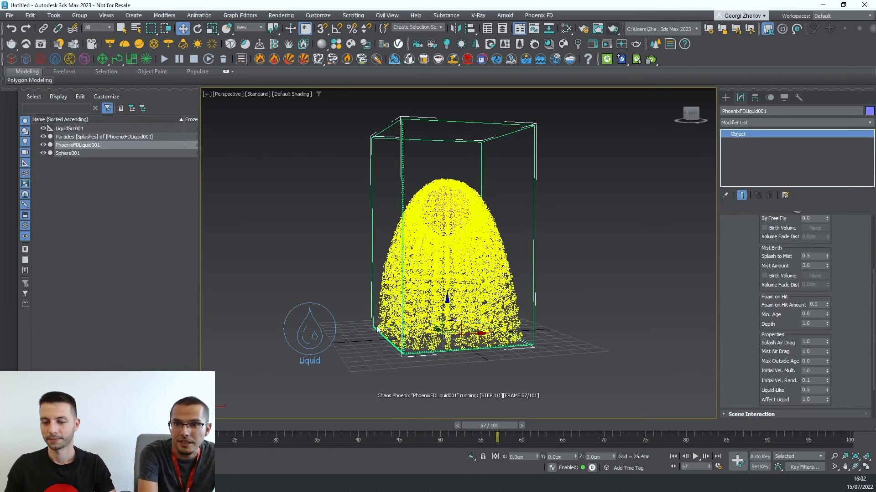
Step: Switch to the browser and open the FLIP Particles Life Cycle page under Phoenix Explained in the Phoenix for 3ds Max documentation
{"action": "key", "text": "alt+Tab"}
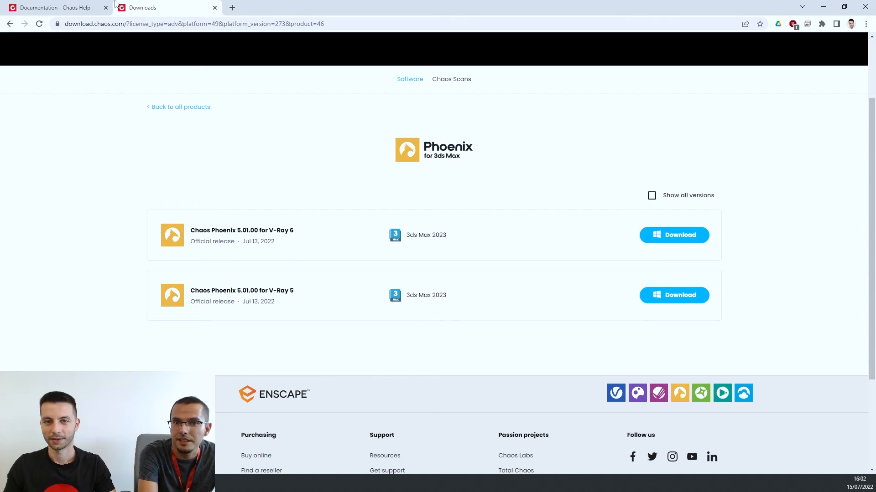
{"action": "left_click", "coordinate": [78, 6]}
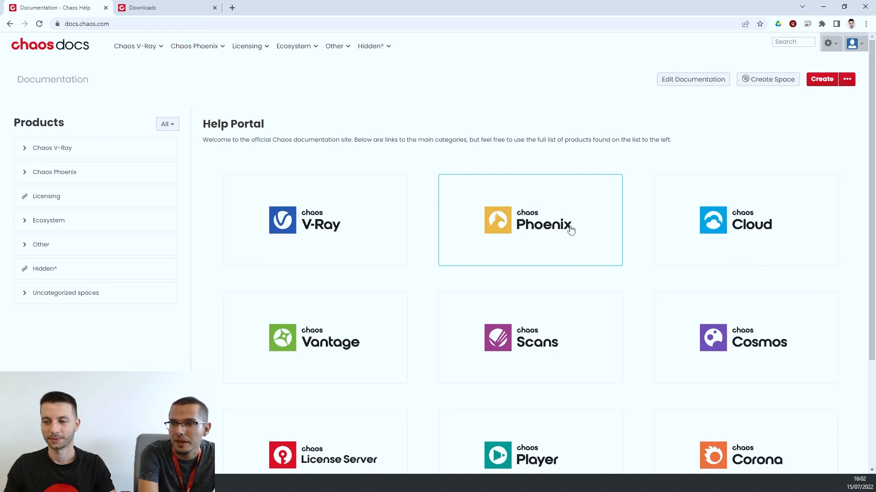
{"action": "left_click", "coordinate": [570, 229]}
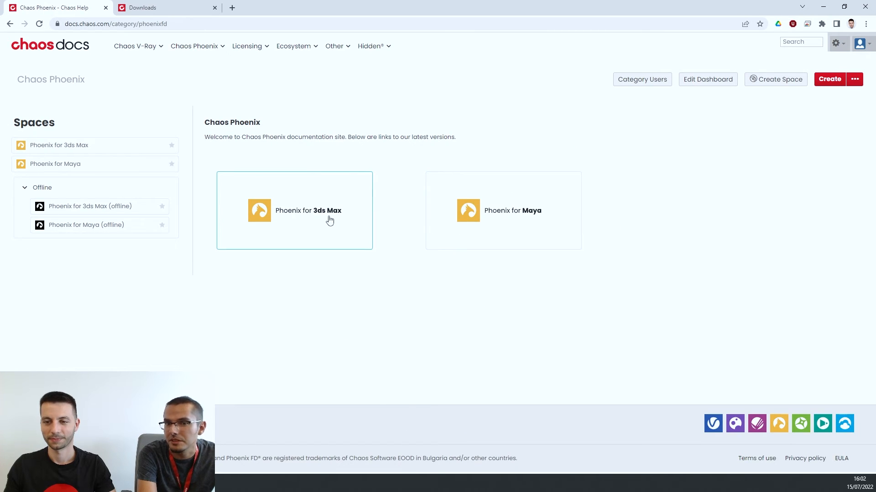
{"action": "left_click", "coordinate": [328, 221]}
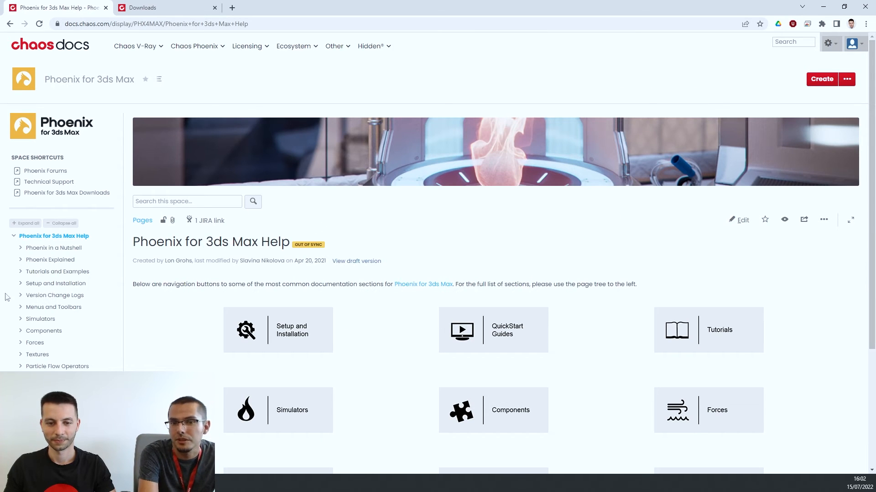
{"action": "left_click", "coordinate": [20, 261]}
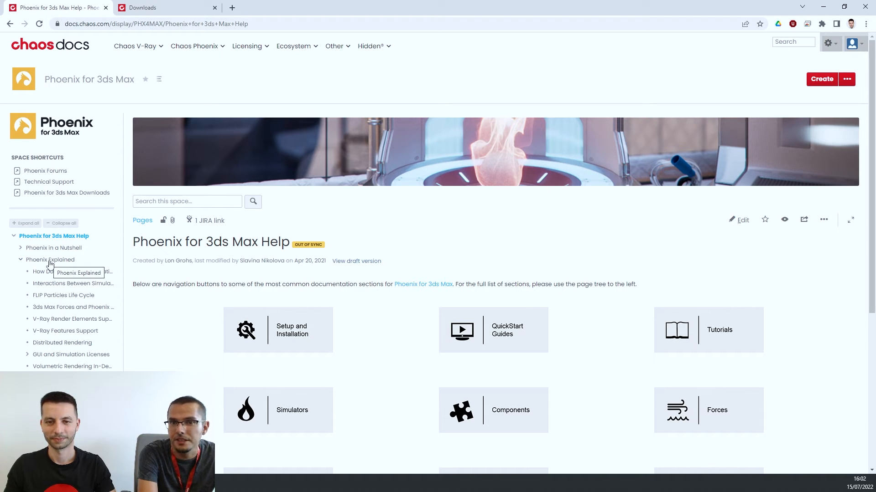
{"action": "left_click", "coordinate": [60, 296]}
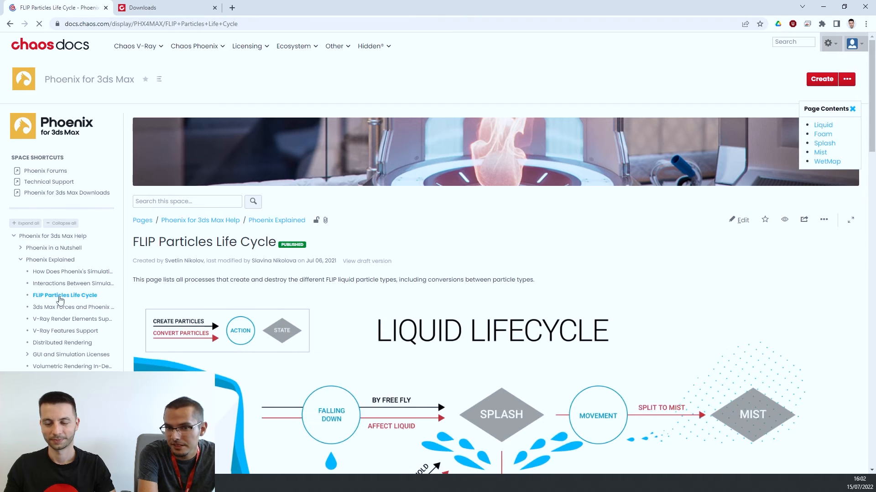
Step: Examine the Liquid Lifecycle diagram and the birth, life and death rules for Liquid, Foam and Splash particles
{"action": "scroll", "coordinate": [403, 296], "scroll_direction": "down", "scroll_amount": 5}
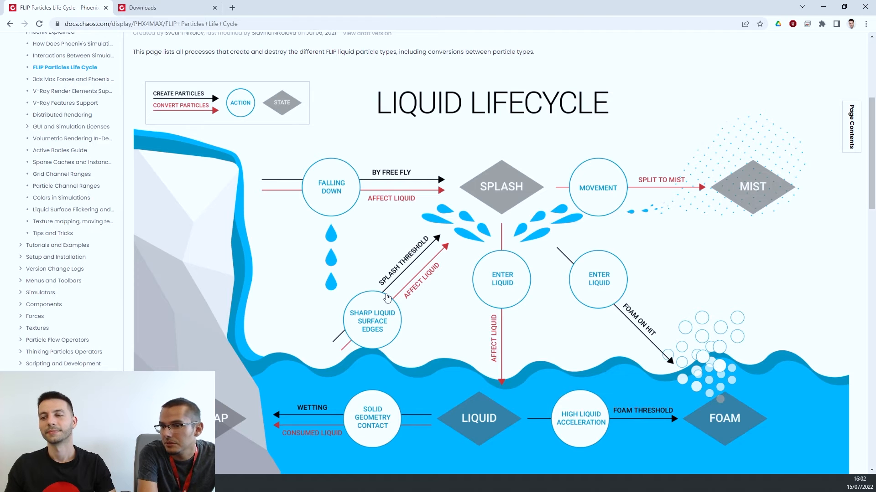
{"action": "scroll", "coordinate": [387, 297], "scroll_direction": "down", "scroll_amount": 8}
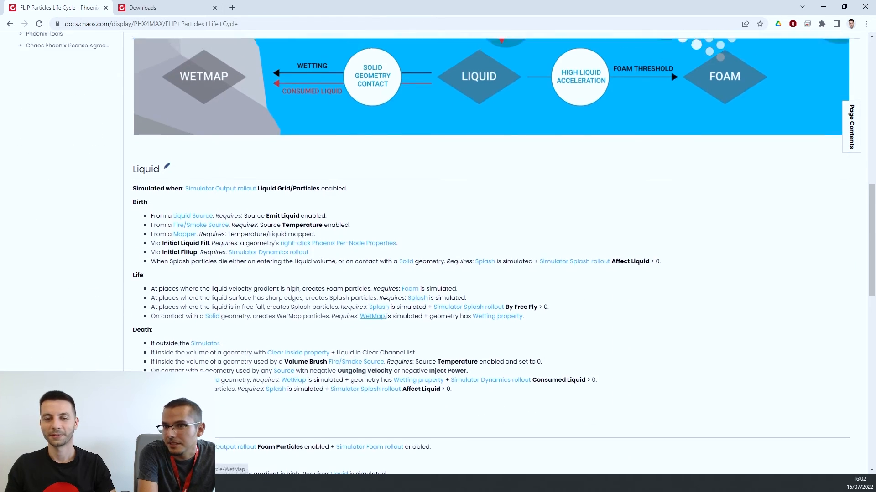
{"action": "scroll", "coordinate": [385, 296], "scroll_direction": "up", "scroll_amount": 8}
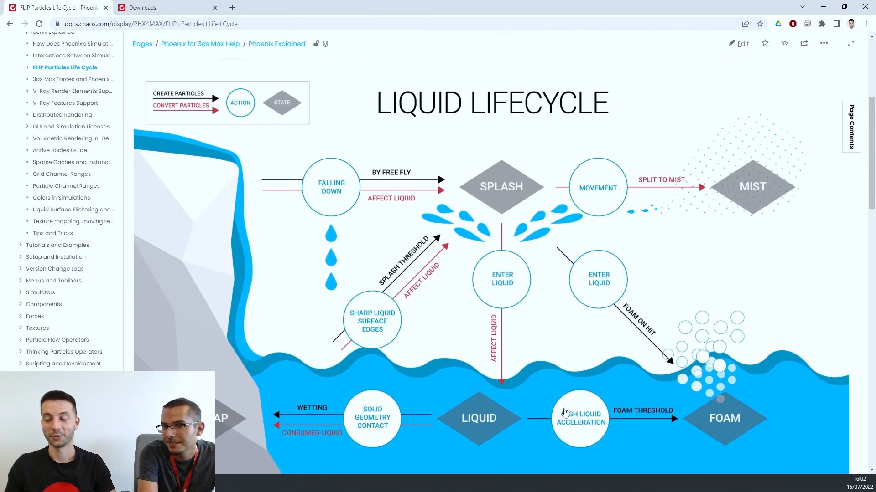
{"action": "scroll", "coordinate": [470, 196], "scroll_direction": "down", "scroll_amount": 8}
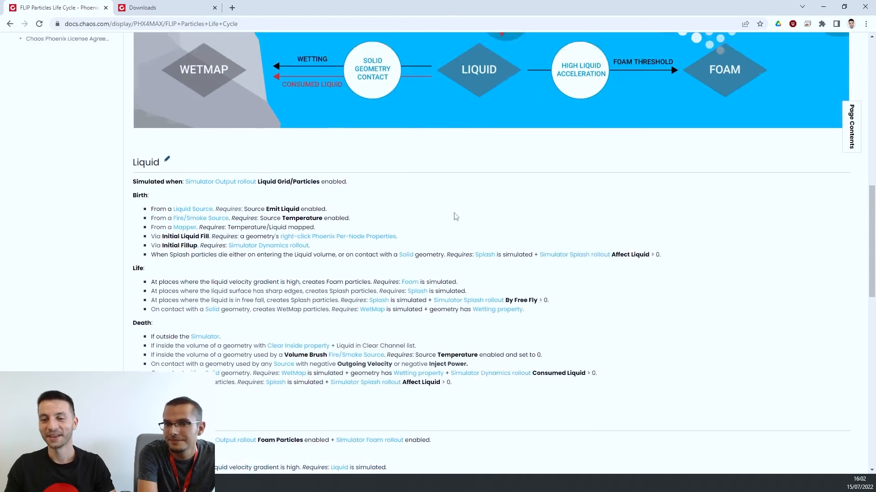
{"action": "scroll", "coordinate": [455, 216], "scroll_direction": "up", "scroll_amount": 3}
{"action": "scroll", "coordinate": [456, 216], "scroll_direction": "down", "scroll_amount": 2}
{"action": "scroll", "coordinate": [458, 212], "scroll_direction": "up", "scroll_amount": 5}
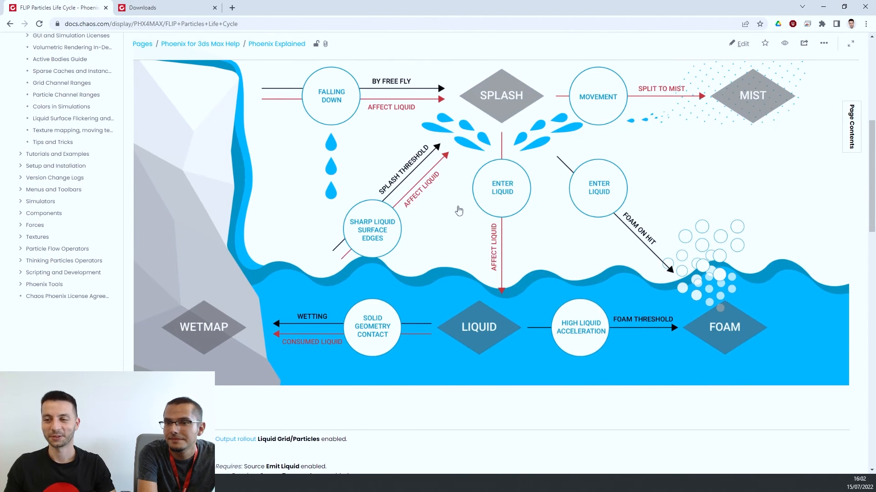
{"action": "scroll", "coordinate": [459, 215], "scroll_direction": "down", "scroll_amount": 7}
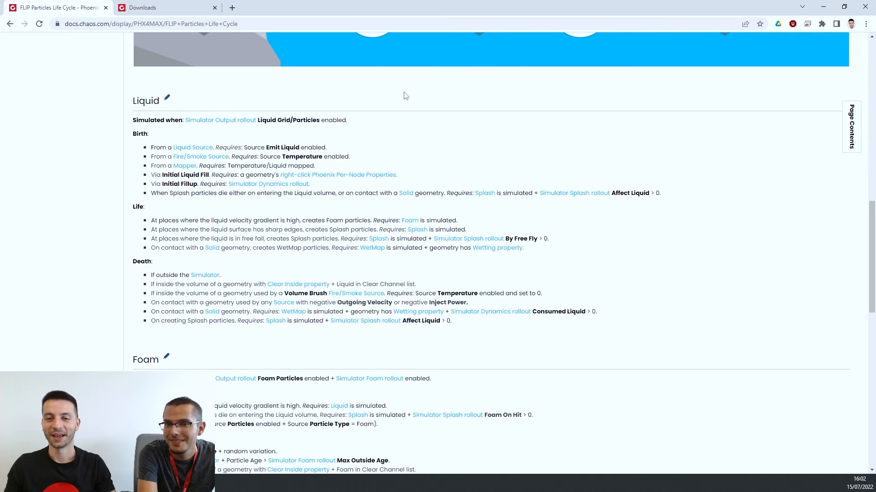
{"action": "scroll", "coordinate": [250, 278], "scroll_direction": "down", "scroll_amount": 1}
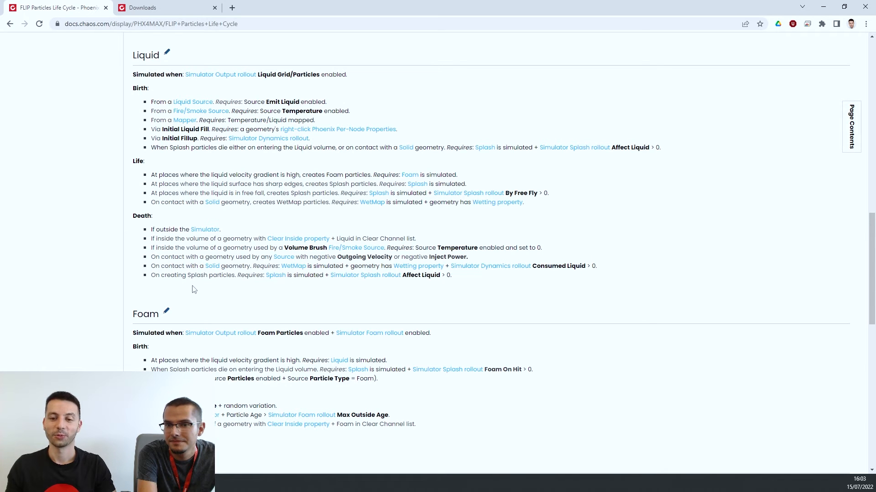
{"action": "scroll", "coordinate": [195, 291], "scroll_direction": "down", "scroll_amount": 4}
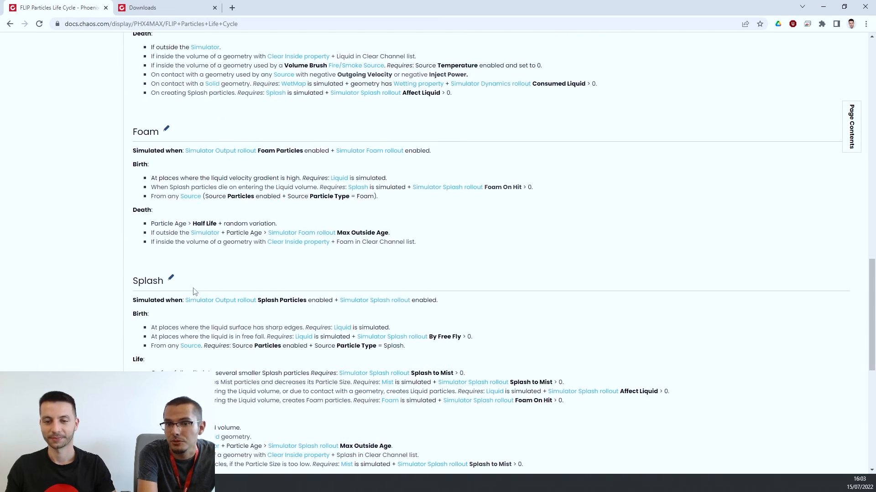
{"action": "scroll", "coordinate": [194, 294], "scroll_direction": "up", "scroll_amount": 2}
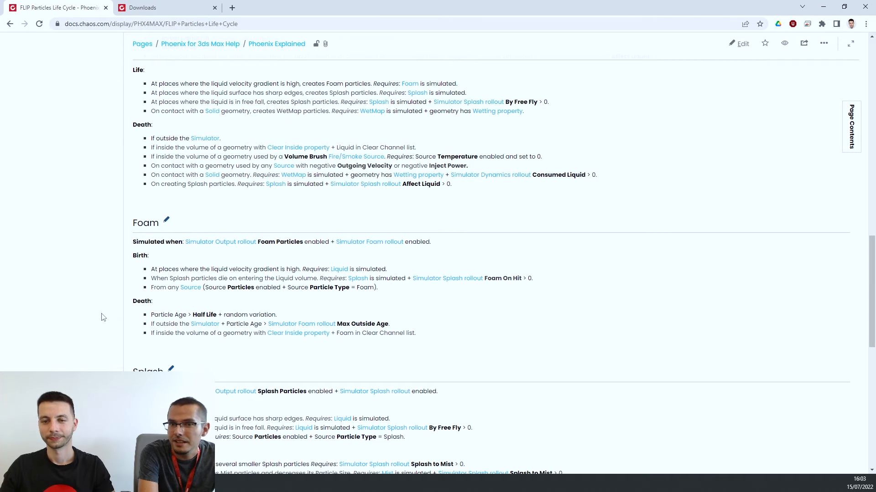
{"action": "scroll", "coordinate": [102, 318], "scroll_direction": "up", "scroll_amount": 15}
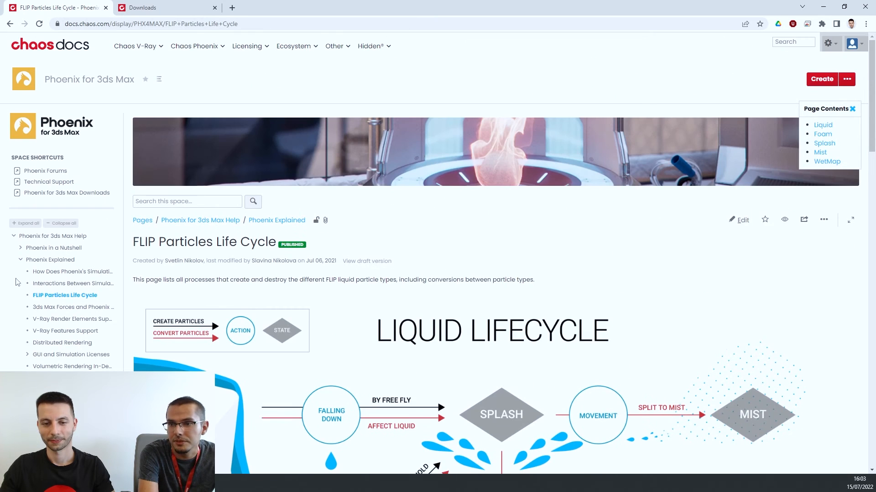
Step: Open the 5.01.00 change log under Version Change Logs and highlight the entry about the 'Render-time Only' option for the Grid Texture
{"action": "left_click", "coordinate": [20, 261]}
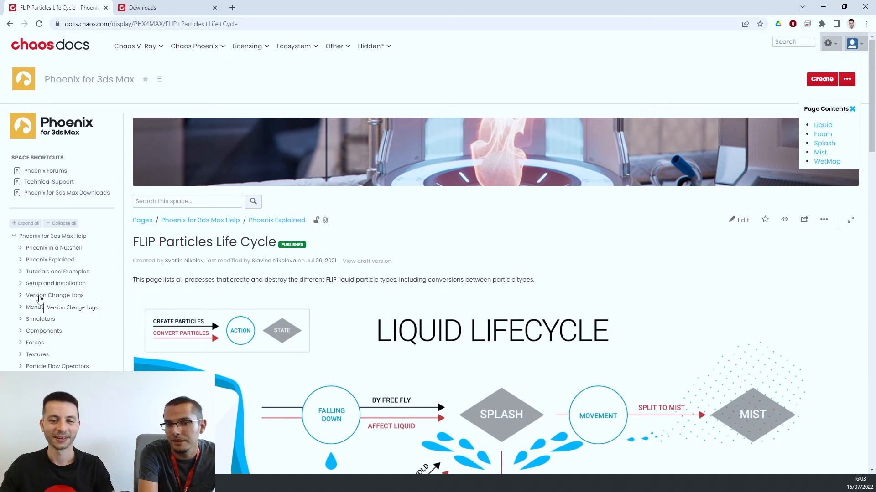
{"action": "left_click", "coordinate": [57, 297]}
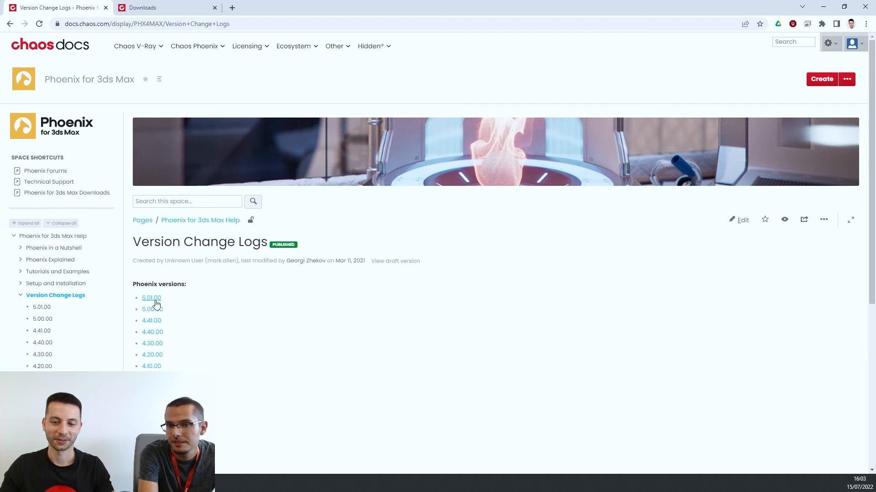
{"action": "left_click", "coordinate": [156, 302]}
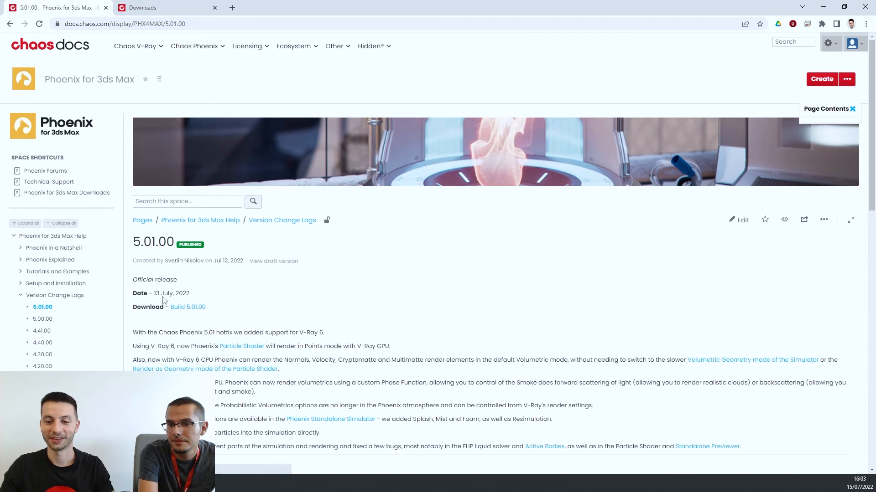
{"action": "scroll", "coordinate": [276, 291], "scroll_direction": "down", "scroll_amount": 2}
{"action": "scroll", "coordinate": [276, 291], "scroll_direction": "down", "scroll_amount": 3}
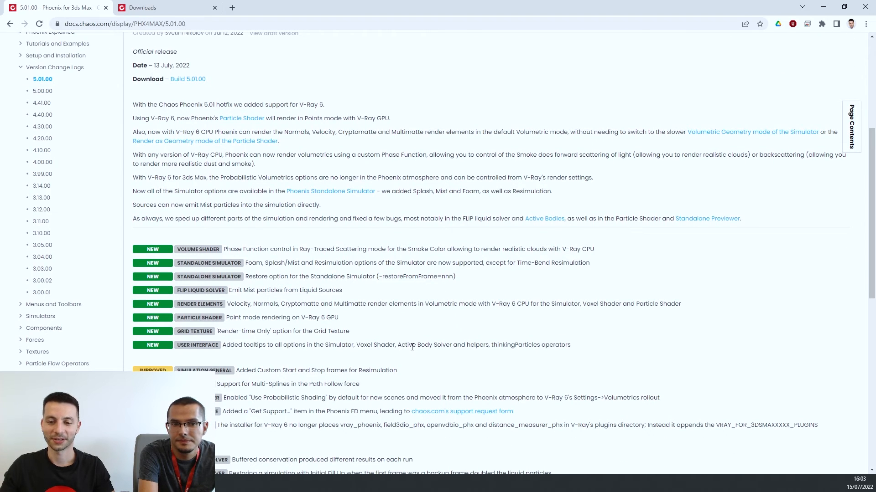
{"action": "scroll", "coordinate": [380, 372], "scroll_direction": "down", "scroll_amount": 1}
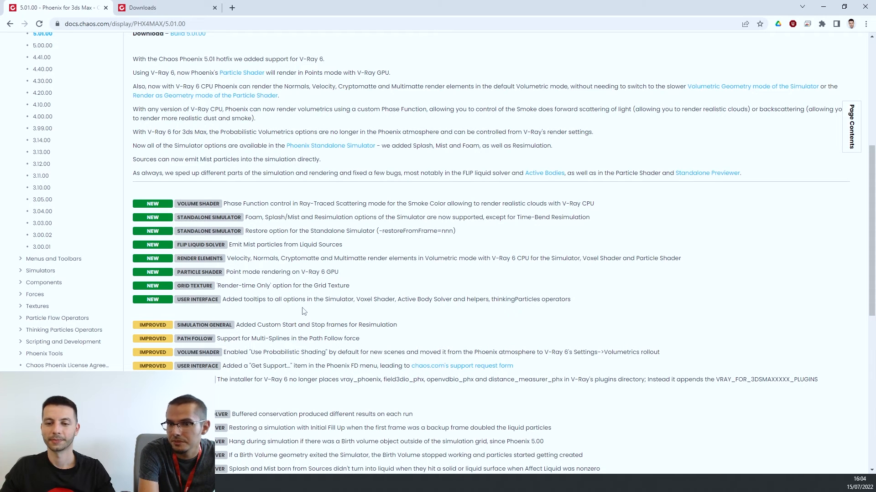
{"action": "left_click_drag", "start_coordinate": [215, 285], "coordinate": [388, 289]}
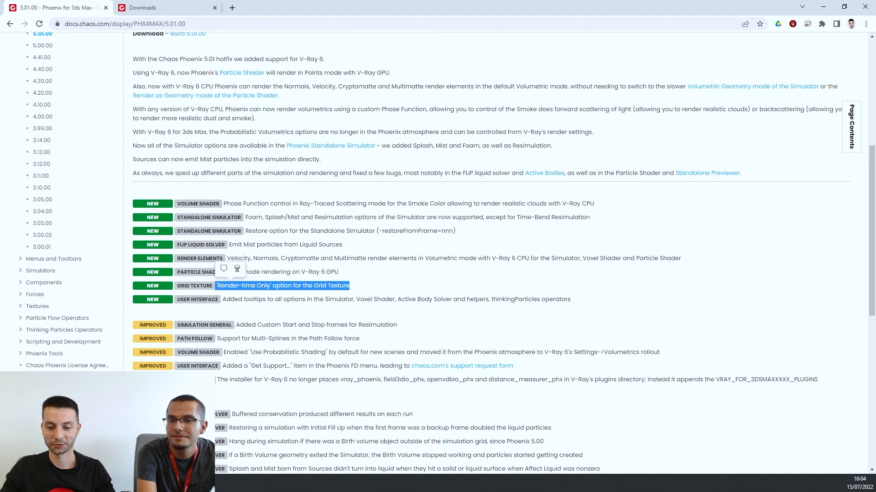
Step: Switch to 3ds Max and delete all scene objects, including the liquid simulator's caches
{"action": "key", "text": "alt+Tab"}
{"action": "middle_click_drag", "start_coordinate": [280, 332], "coordinate": [314, 304], "text": "alt"}
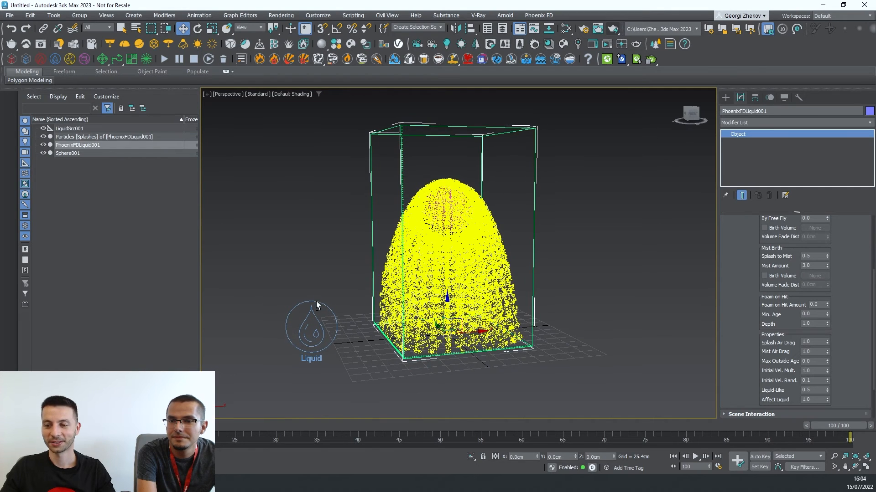
{"action": "left_click_drag", "start_coordinate": [267, 211], "coordinate": [551, 364]}
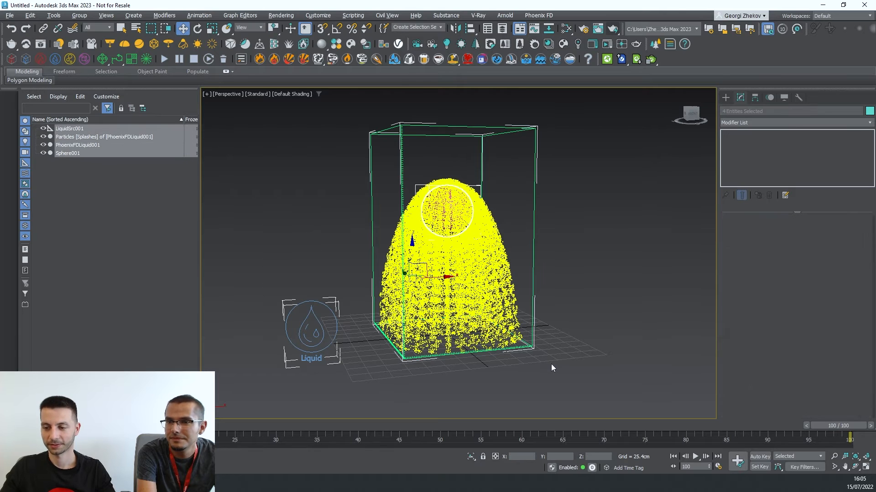
{"action": "key", "text": "Delete"}
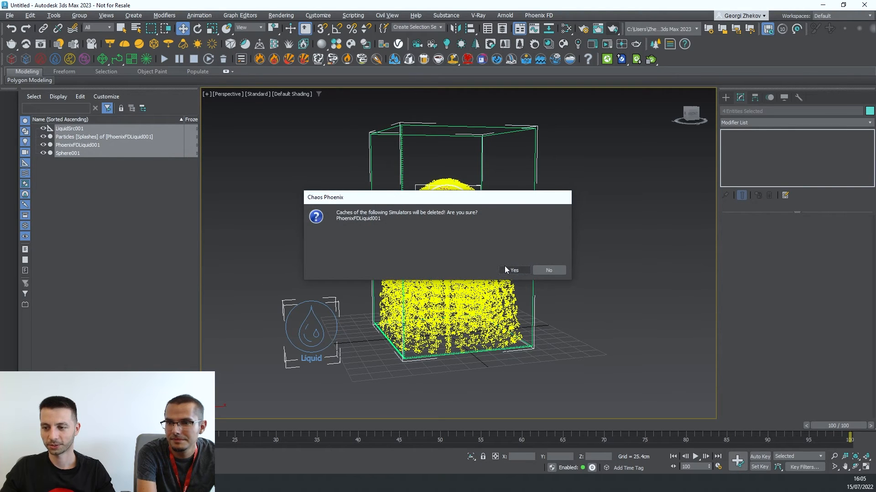
{"action": "left_click", "coordinate": [505, 267]}
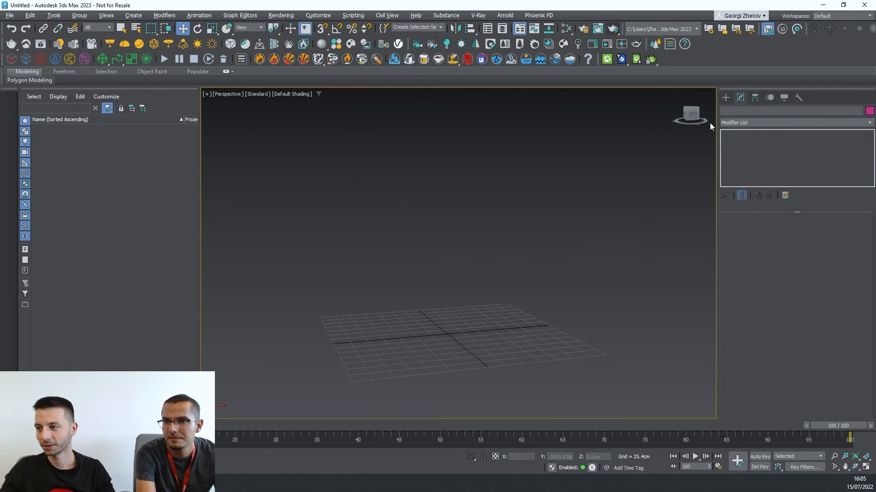
Step: Create a standard primitive sphere at the centre of the grid and raise it well above the ground
{"action": "left_click", "coordinate": [725, 97]}
{"action": "left_click", "coordinate": [725, 112]}
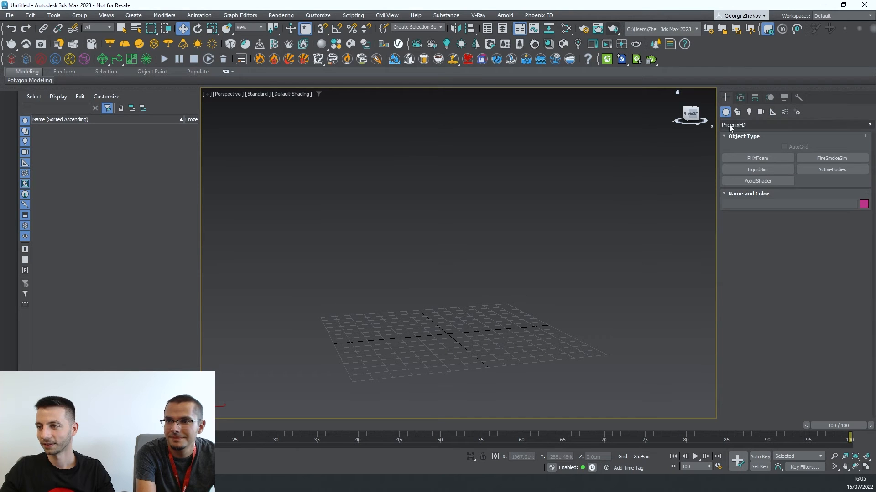
{"action": "left_click", "coordinate": [728, 125]}
{"action": "left_click", "coordinate": [737, 132]}
{"action": "left_click", "coordinate": [748, 170]}
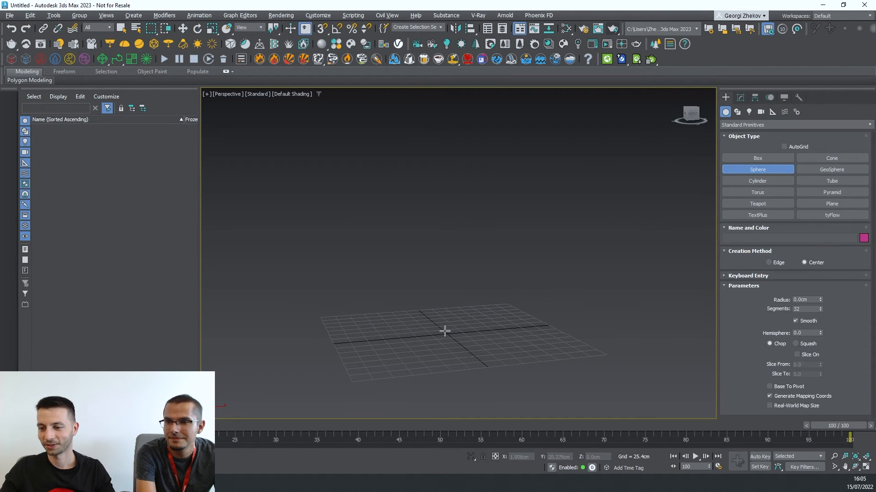
{"action": "left_click_drag", "start_coordinate": [445, 330], "coordinate": [445, 129]}
{"action": "right_click", "coordinate": [451, 303]}
Step: Apply a Phoenix coloured-liquid quick preset to the sphere and start the liquid simulation
{"action": "left_click", "coordinate": [491, 61]}
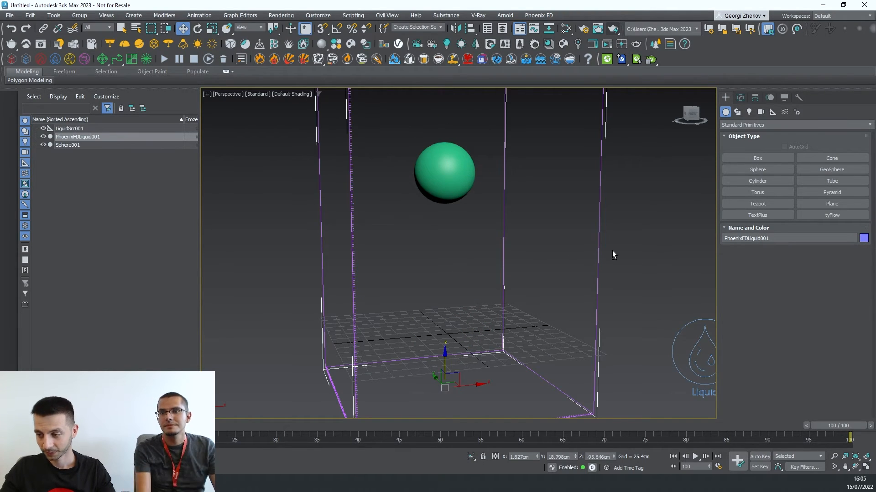
{"action": "scroll", "coordinate": [638, 250], "scroll_direction": "down", "scroll_amount": 5}
{"action": "middle_click_drag", "start_coordinate": [616, 270], "coordinate": [410, 229], "text": "alt"}
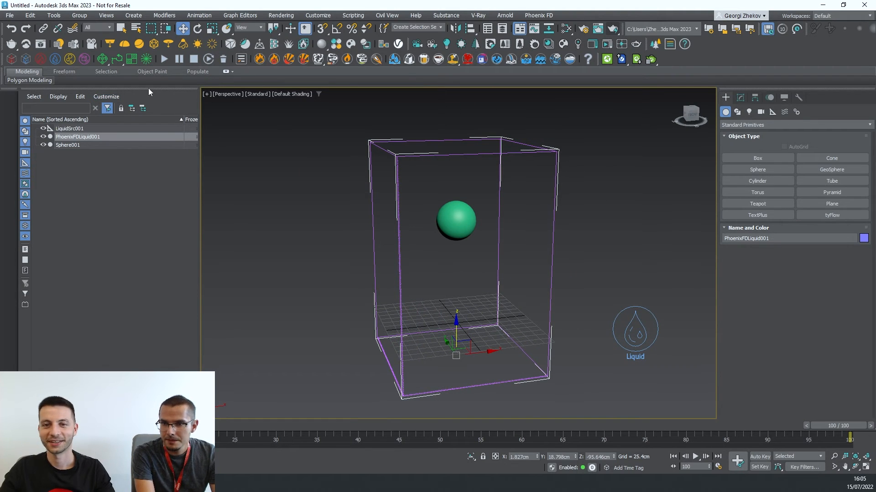
{"action": "left_click", "coordinate": [165, 60]}
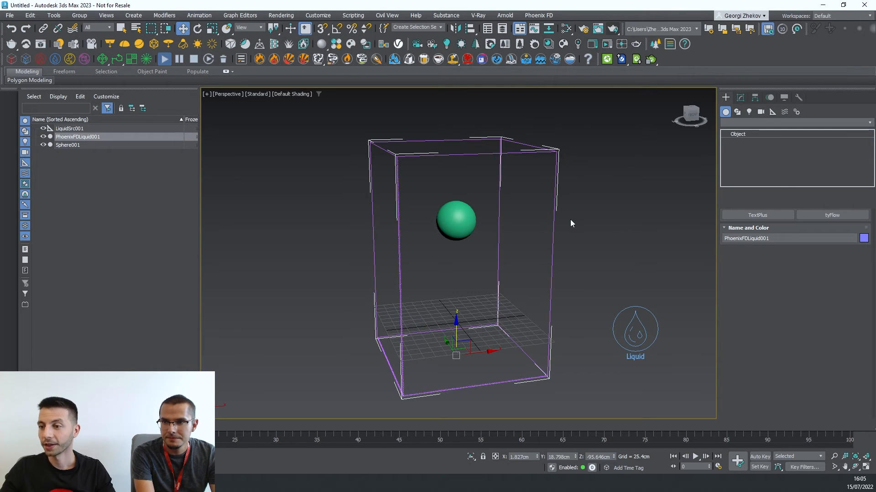
Step: Examine the simulator's Grid RGB output channel and the liquid source's Emit Liquid and RGB colour settings
{"action": "left_click", "coordinate": [729, 271]}
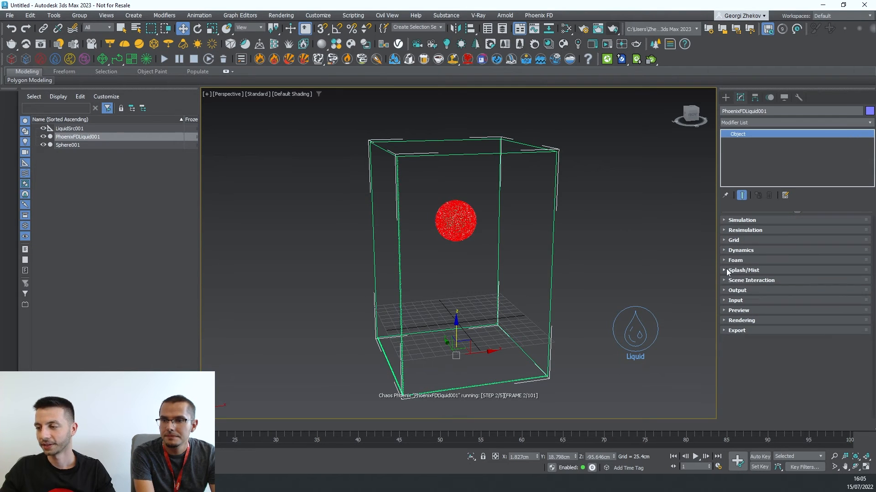
{"action": "left_click", "coordinate": [754, 291]}
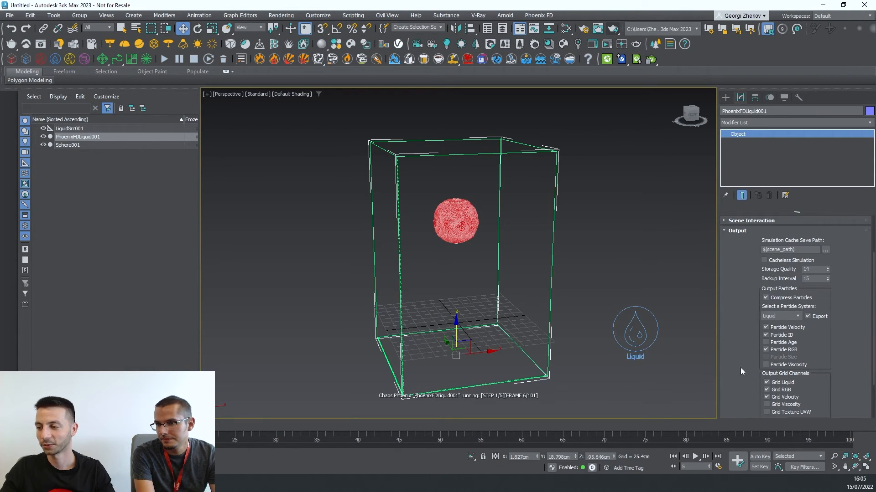
{"action": "scroll", "coordinate": [741, 360], "scroll_direction": "down", "scroll_amount": 2}
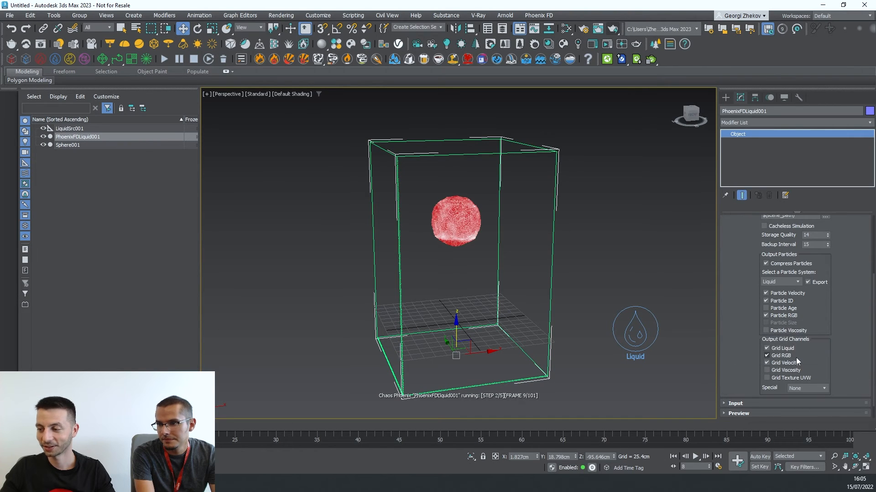
{"action": "left_click", "coordinate": [654, 364]}
{"action": "scroll", "coordinate": [739, 334], "scroll_direction": "down", "scroll_amount": 2}
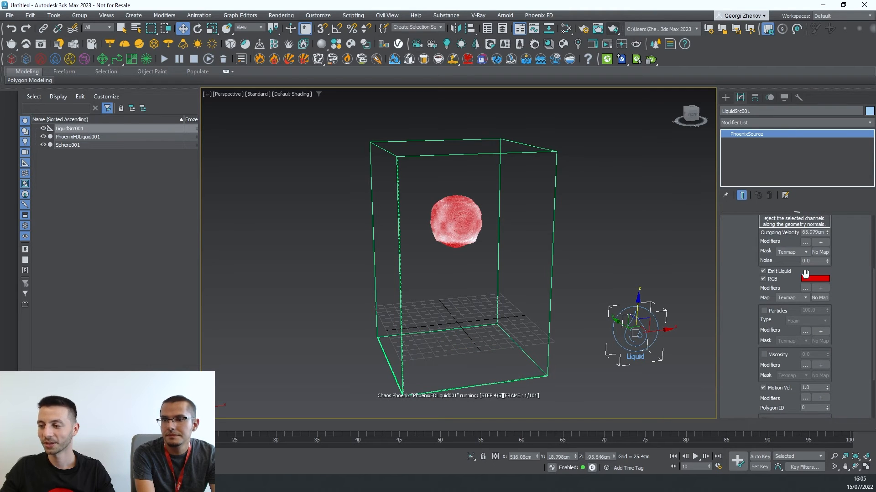
{"action": "scroll", "coordinate": [745, 299], "scroll_direction": "up", "scroll_amount": 1}
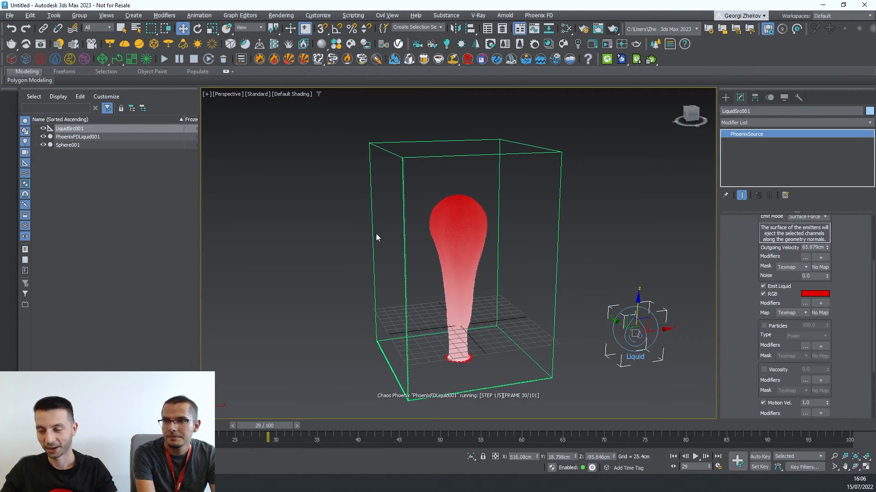
Step: Load the simulator's VRayMtl into an enlarged Slate Material Editor and show the parameters of the PhoenixFDTexmap connected to its Diffuse
{"action": "key", "text": "m"}
{"action": "left_click_drag", "start_coordinate": [319, 122], "coordinate": [303, 126]}
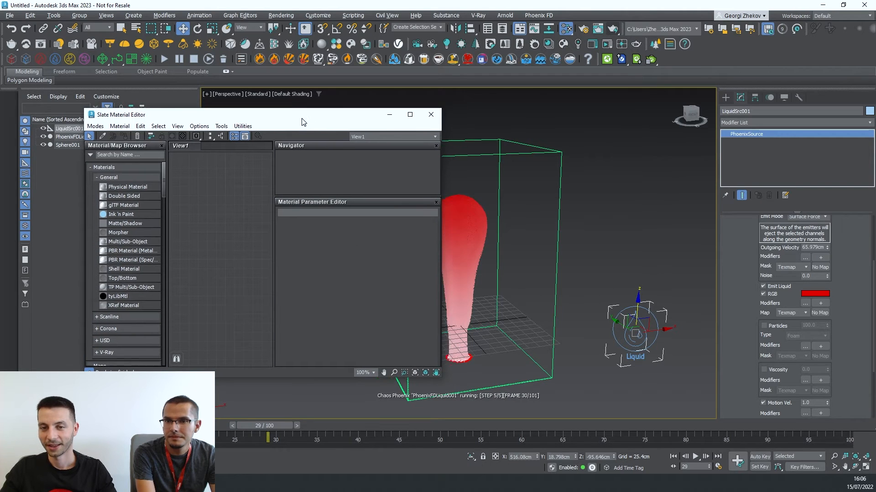
{"action": "left_click", "coordinate": [494, 154]}
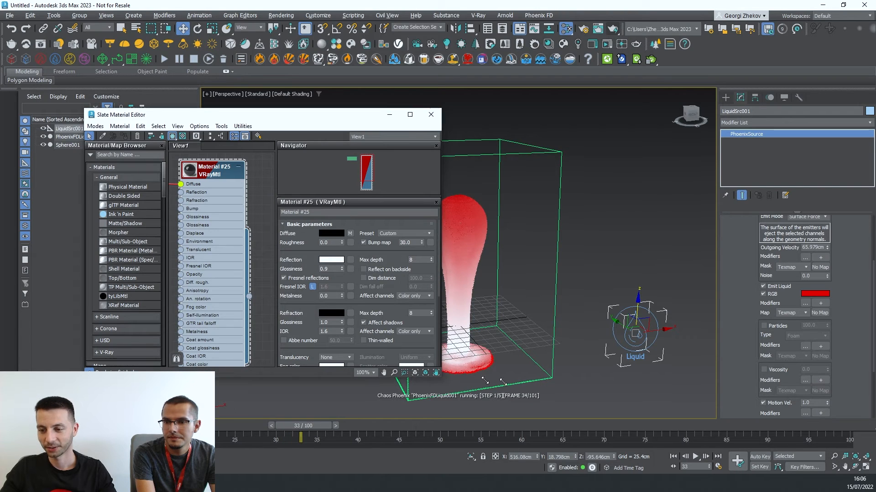
{"action": "left_click_drag", "start_coordinate": [441, 377], "coordinate": [573, 394]}
{"action": "middle_click_drag", "start_coordinate": [289, 291], "coordinate": [400, 329]}
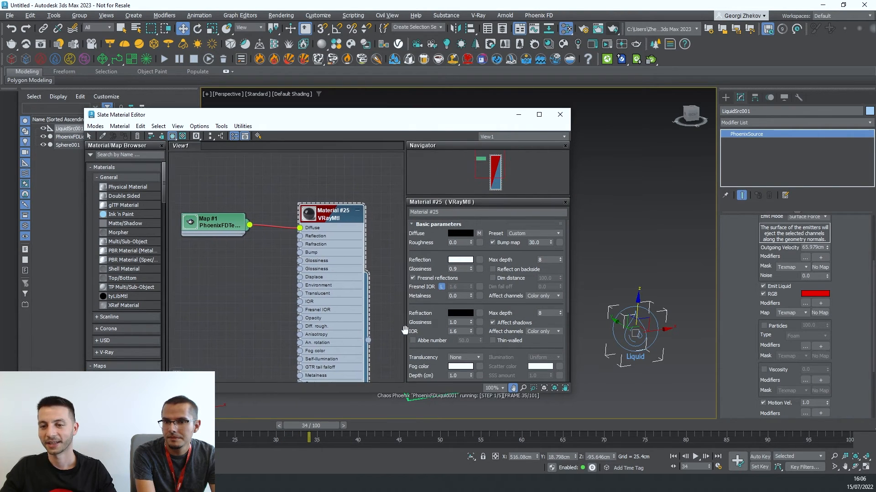
{"action": "double_click", "coordinate": [223, 218]}
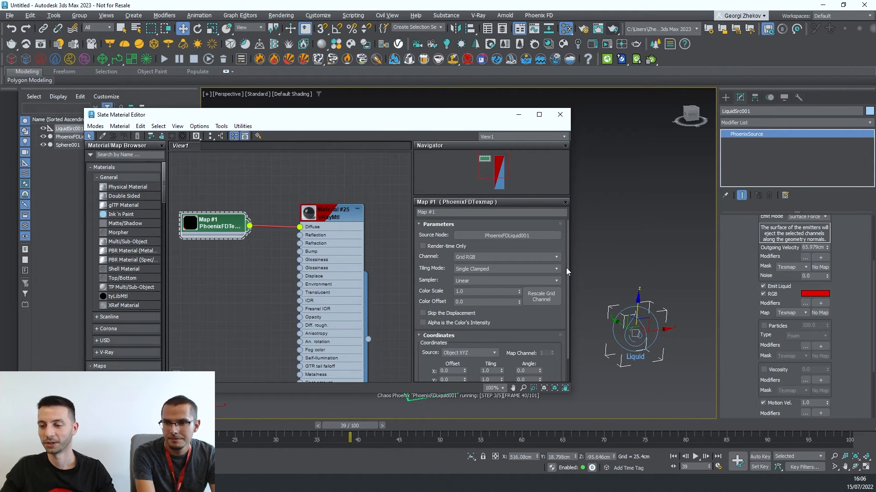
{"action": "left_click_drag", "start_coordinate": [437, 118], "coordinate": [392, 116]}
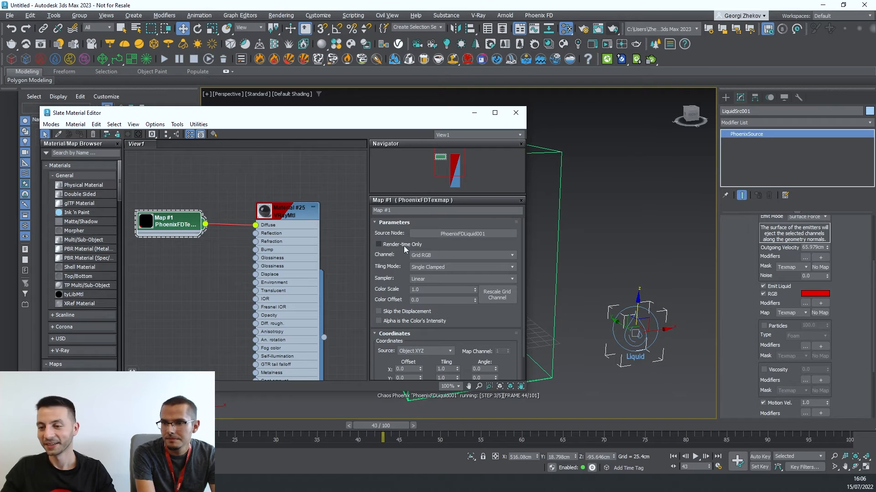
{"action": "left_click_drag", "start_coordinate": [398, 121], "coordinate": [378, 125]}
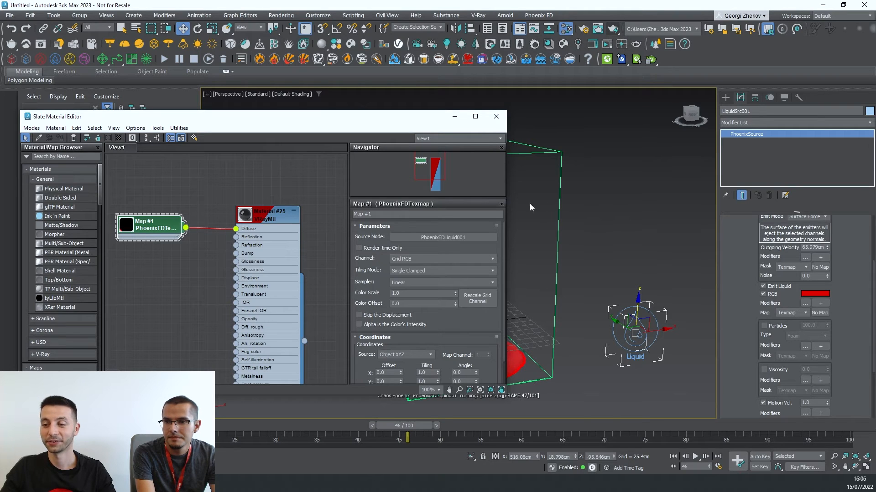
Step: Select the liquid simulator and enable Show Mesh in its Preview settings
{"action": "left_click", "coordinate": [556, 261]}
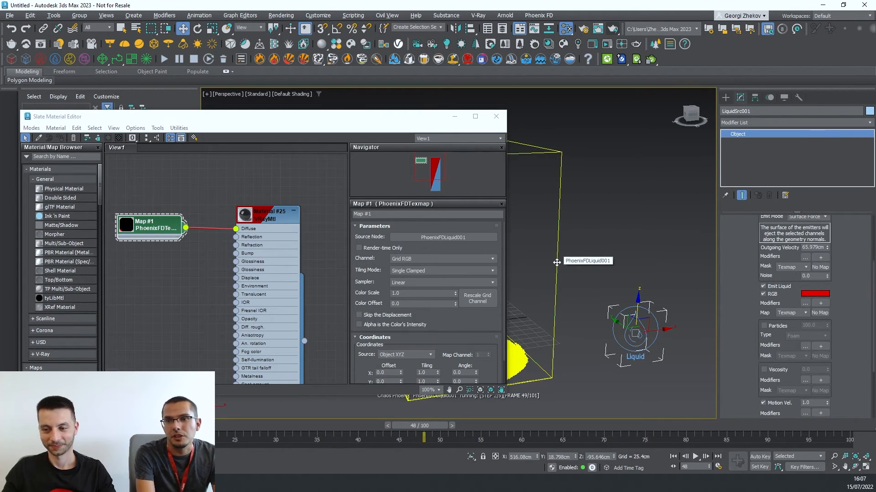
{"action": "left_click", "coordinate": [556, 260]}
{"action": "scroll", "coordinate": [775, 283], "scroll_direction": "up", "scroll_amount": 5}
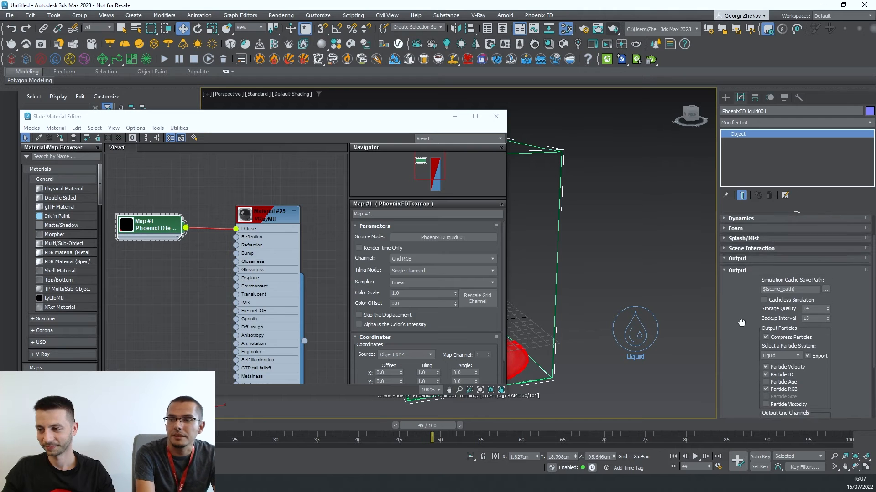
{"action": "left_click", "coordinate": [740, 286]}
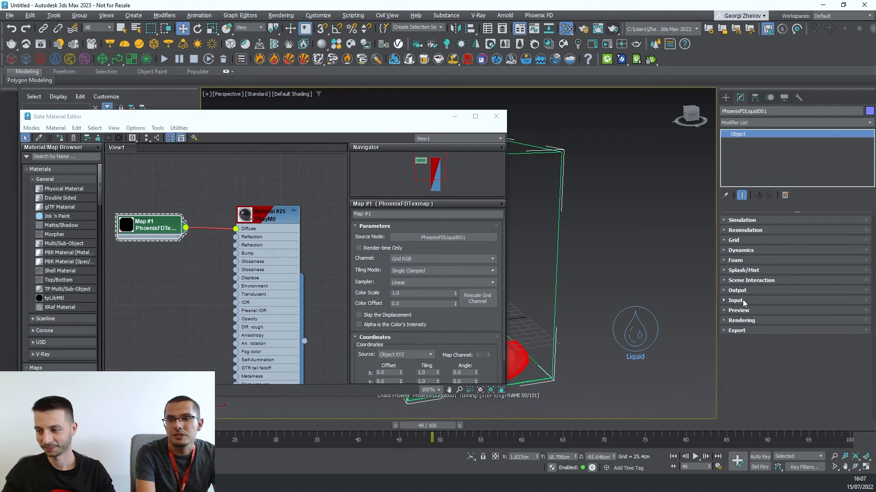
{"action": "left_click", "coordinate": [744, 310]}
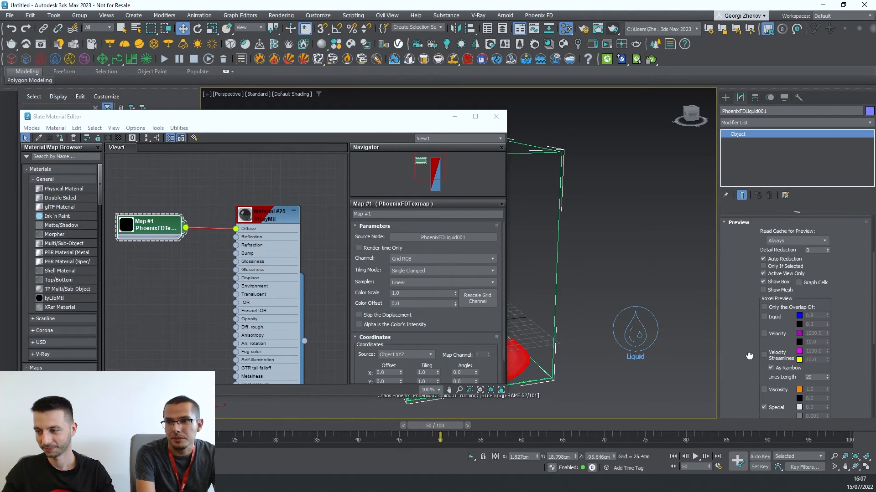
{"action": "left_click", "coordinate": [777, 290]}
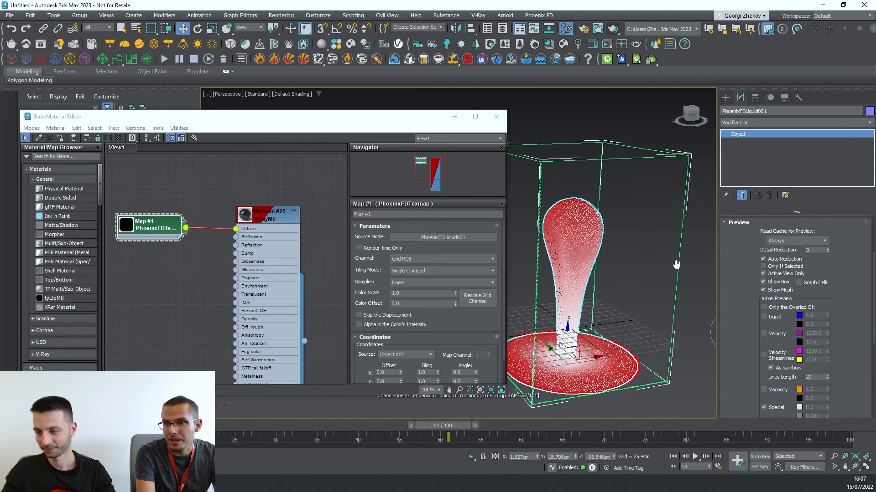
{"action": "middle_click_drag", "start_coordinate": [676, 264], "coordinate": [661, 255]}
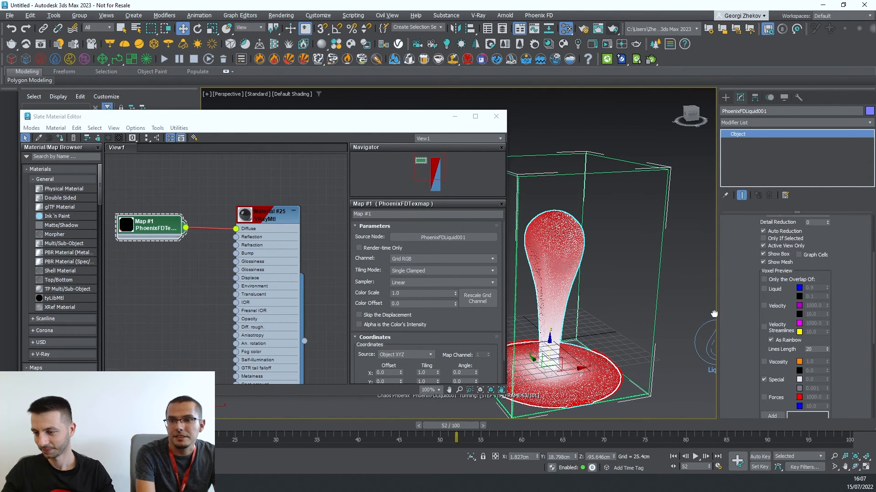
Step: Hide the Liquid particles in the simulator's Particle Preview settings, then collapse the Preview settings
{"action": "scroll", "coordinate": [748, 387], "scroll_direction": "down", "scroll_amount": 5}
{"action": "left_click", "coordinate": [766, 397]}
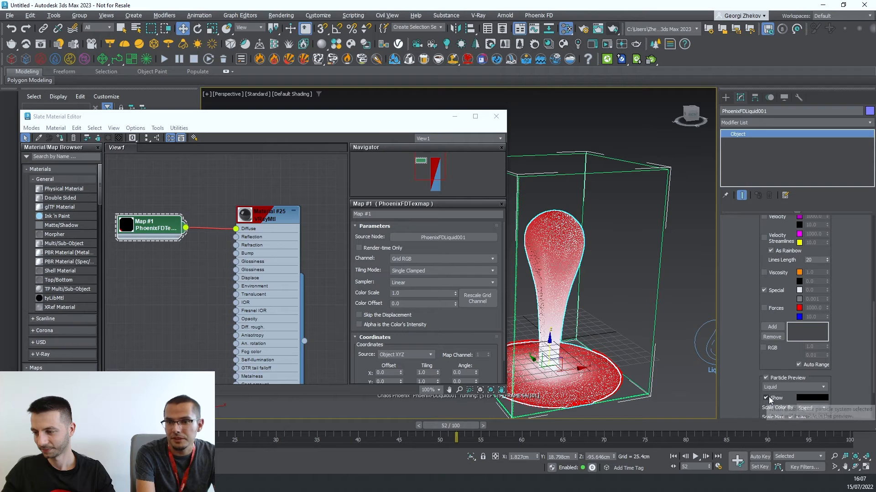
{"action": "scroll", "coordinate": [749, 288], "scroll_direction": "up", "scroll_amount": 10}
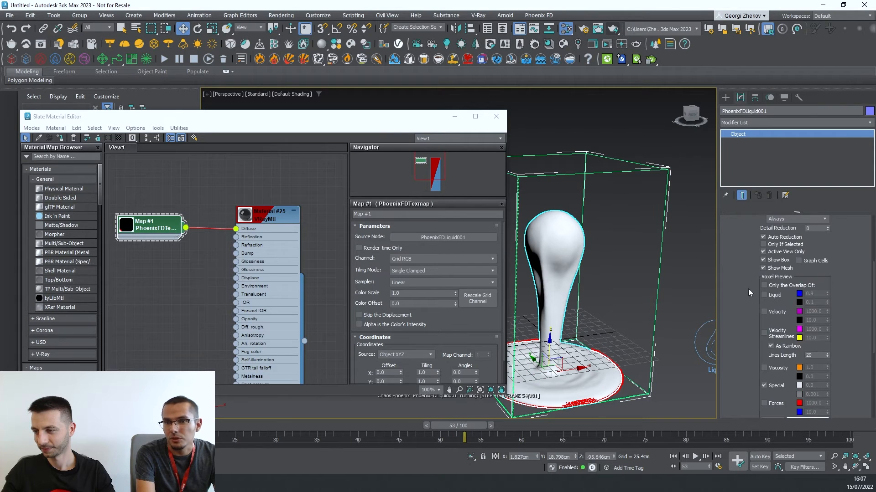
{"action": "left_click", "coordinate": [736, 284]}
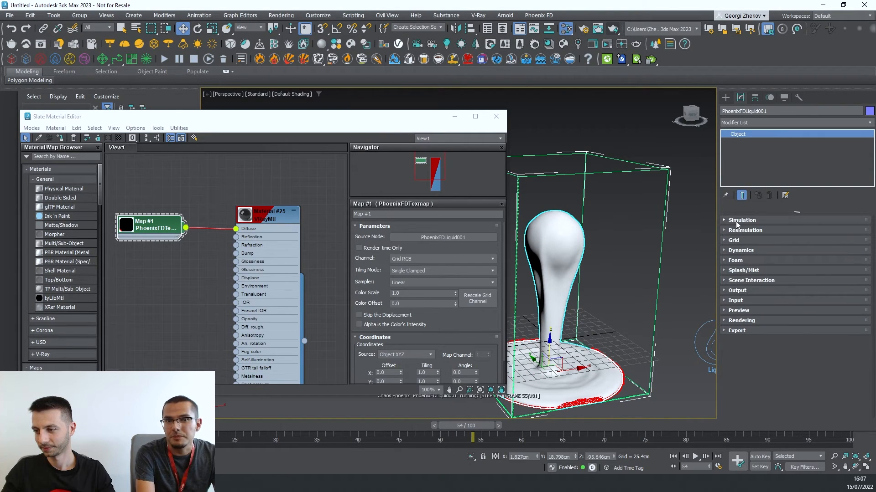
Step: Stop the liquid simulation and enable Render-time Only for the PhoenixFDTexmap connected to the material's Diffuse
{"action": "scroll", "coordinate": [738, 255], "scroll_direction": "up", "scroll_amount": 5}
{"action": "left_click_drag", "start_coordinate": [742, 321], "coordinate": [741, 315]}
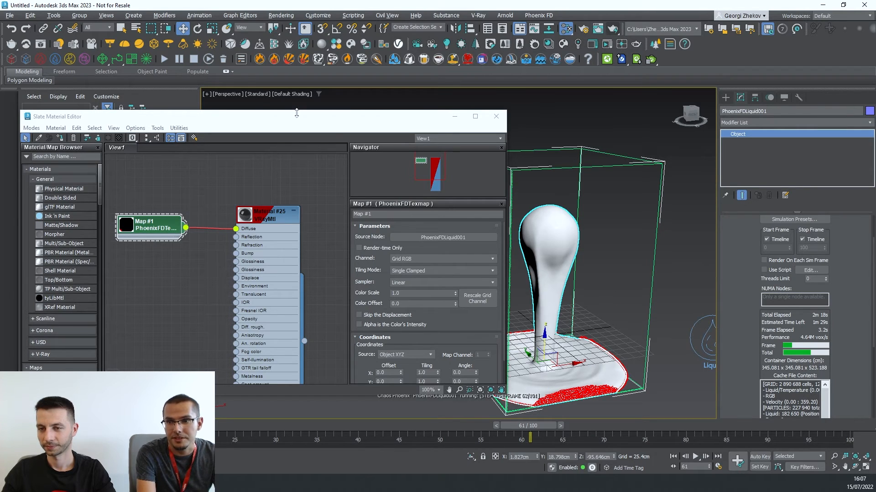
{"action": "left_click", "coordinate": [191, 62]}
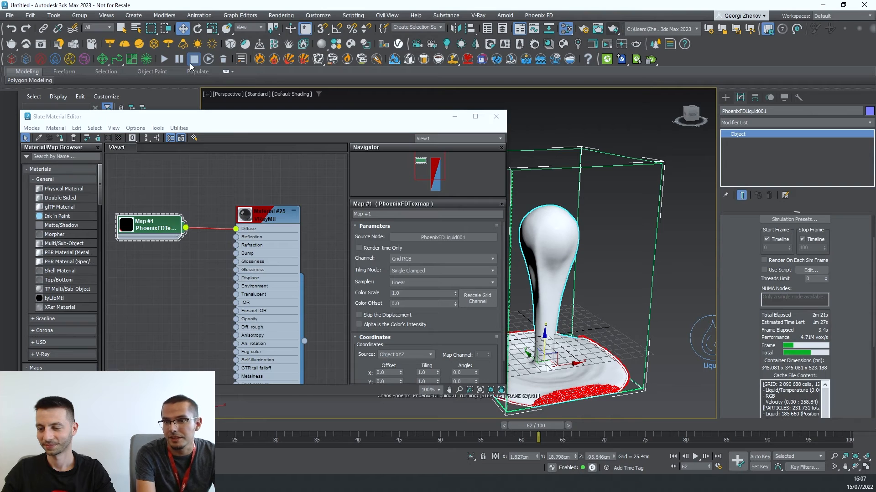
{"action": "left_click", "coordinate": [373, 253]}
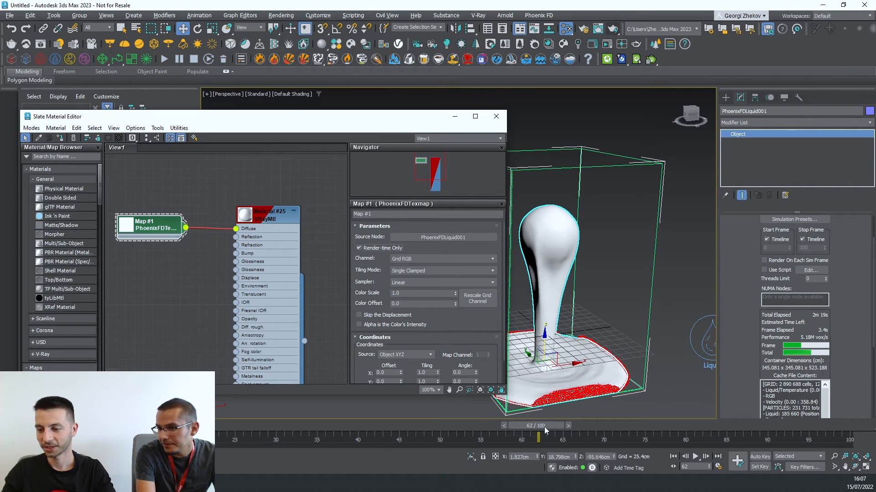
Step: Resume the liquid simulation from frame 62 and watch the liquid mesh preview in the viewport
{"action": "mouse_move", "coordinate": [544, 427]}
{"action": "left_mouse_down"}
{"action": "mouse_move", "coordinate": [499, 426]}
{"action": "mouse_move", "coordinate": [545, 426]}
{"action": "left_mouse_up"}
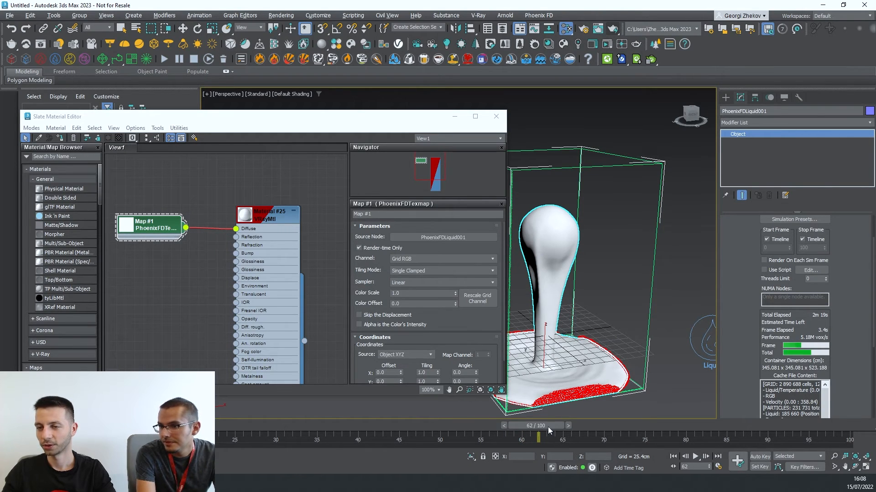
{"action": "key", "text": "w"}
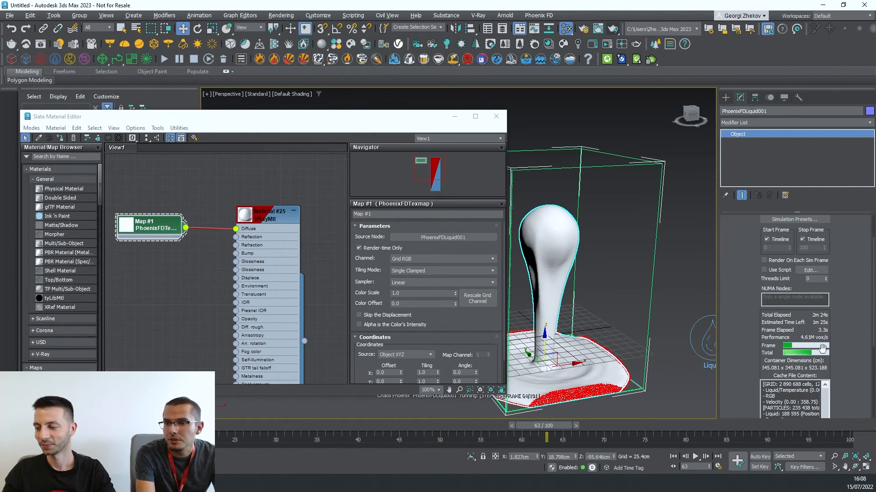
{"action": "mouse_move", "coordinate": [630, 321]}
{"action": "middle_mouse_down"}
{"action": "mouse_move", "coordinate": [619, 320]}
{"action": "mouse_move", "coordinate": [626, 322]}
{"action": "middle_mouse_up"}
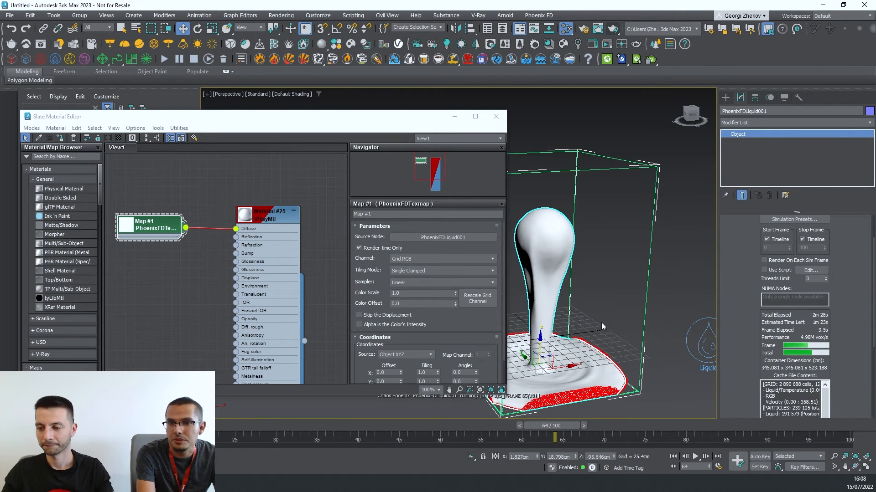
{"action": "mouse_move", "coordinate": [606, 322]}
{"action": "middle_mouse_down"}
{"action": "mouse_move", "coordinate": [621, 303]}
{"action": "mouse_move", "coordinate": [618, 313]}
{"action": "middle_mouse_up"}
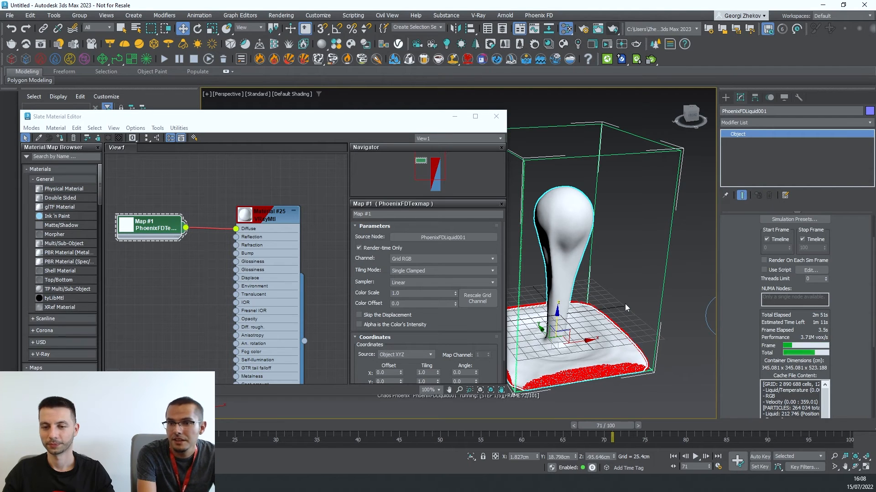
Step: Add a PhoenixFDParticleTex map below the existing texture map and examine its Render-time Only setting
{"action": "right_click", "coordinate": [163, 308]}
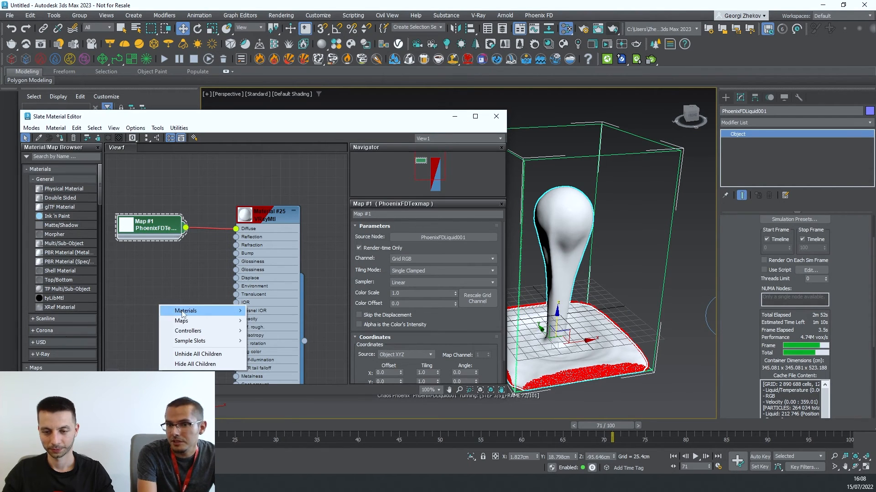
{"action": "mouse_move", "coordinate": [201, 321]}
{"action": "mouse_move", "coordinate": [273, 370]}
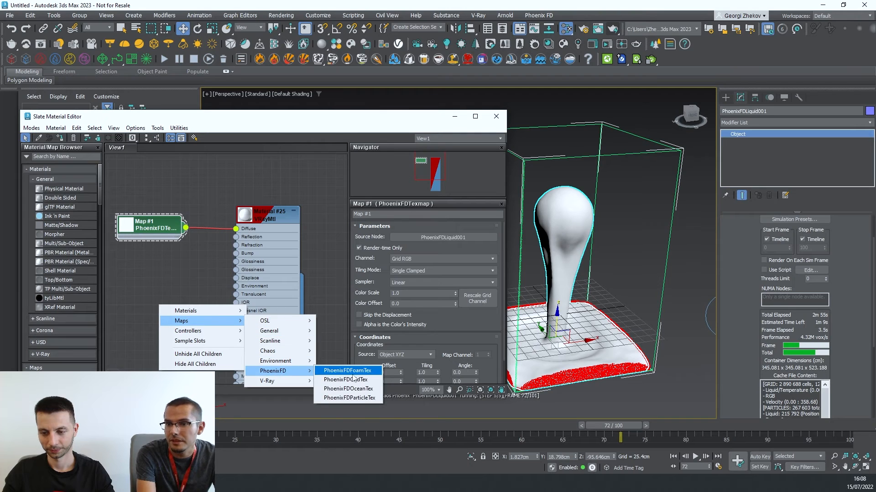
{"action": "left_click", "coordinate": [344, 398]}
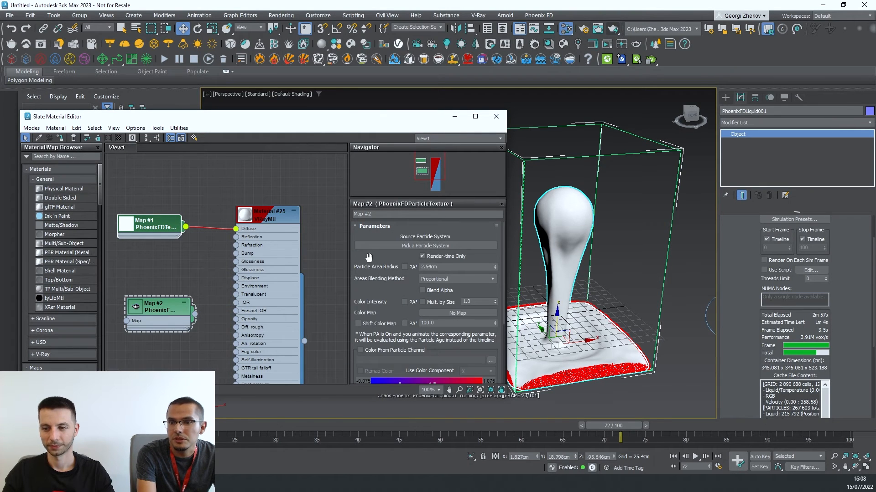
{"action": "left_click_drag", "start_coordinate": [374, 295], "coordinate": [393, 282]}
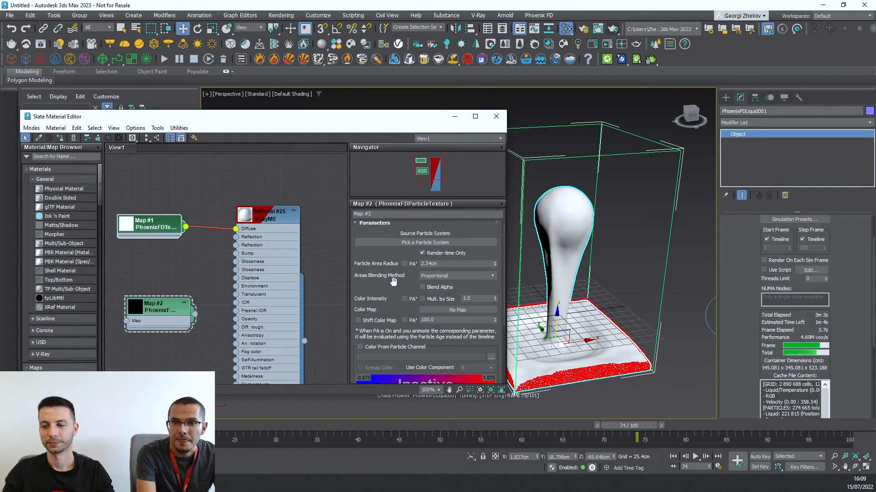
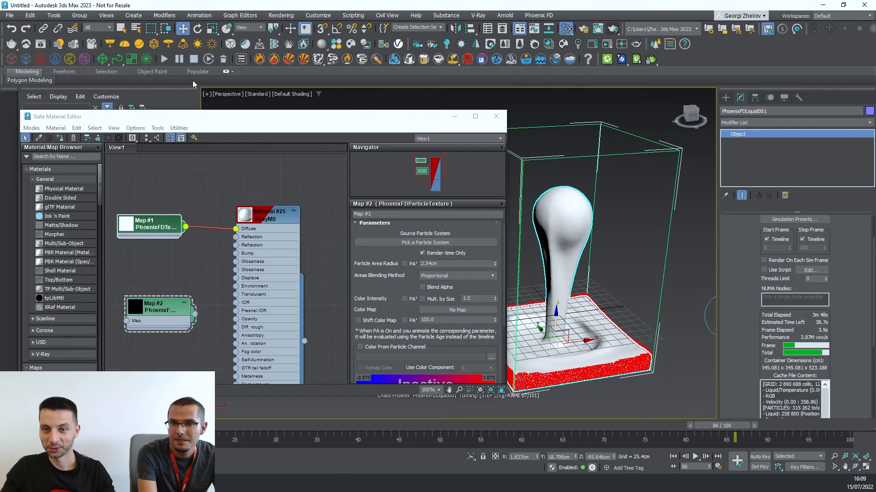
Step: Close the material editor and, with the simulation stopped, delete the liquid simulator's caches
{"action": "left_click", "coordinate": [497, 117]}
{"action": "key", "text": "z"}
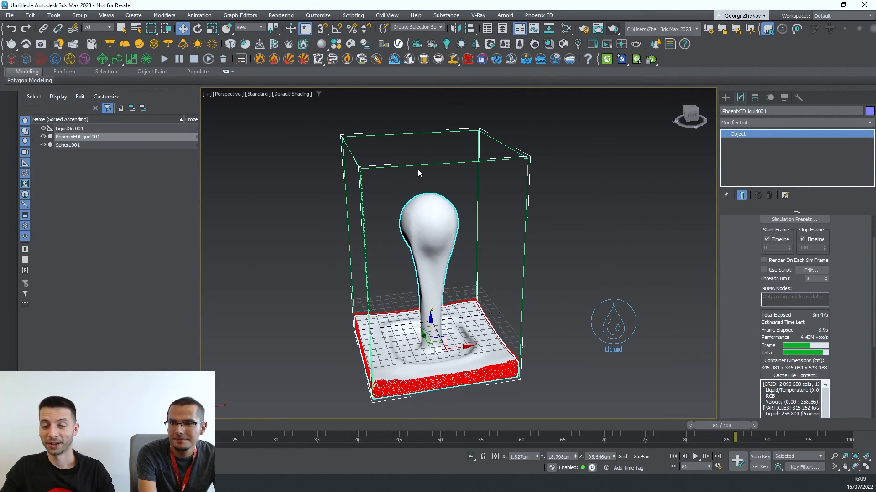
{"action": "left_click", "coordinate": [223, 59]}
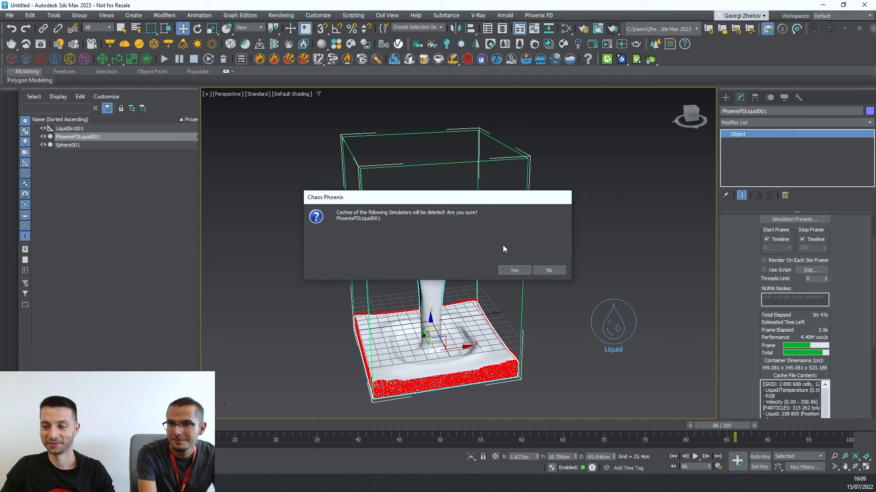
{"action": "left_click", "coordinate": [514, 270]}
Step: Reset the session to a new empty scene
{"action": "left_click", "coordinate": [10, 17]}
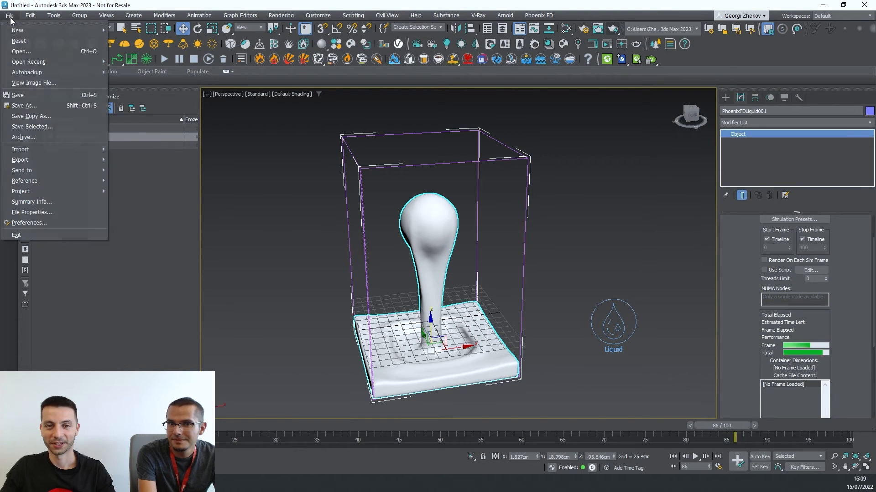
{"action": "left_click", "coordinate": [18, 40]}
{"action": "left_click", "coordinate": [433, 256]}
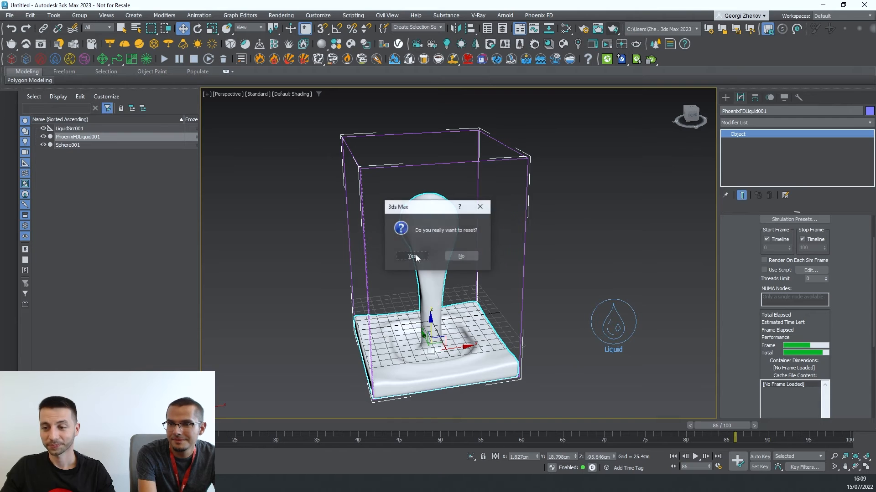
{"action": "left_click", "coordinate": [413, 257]}
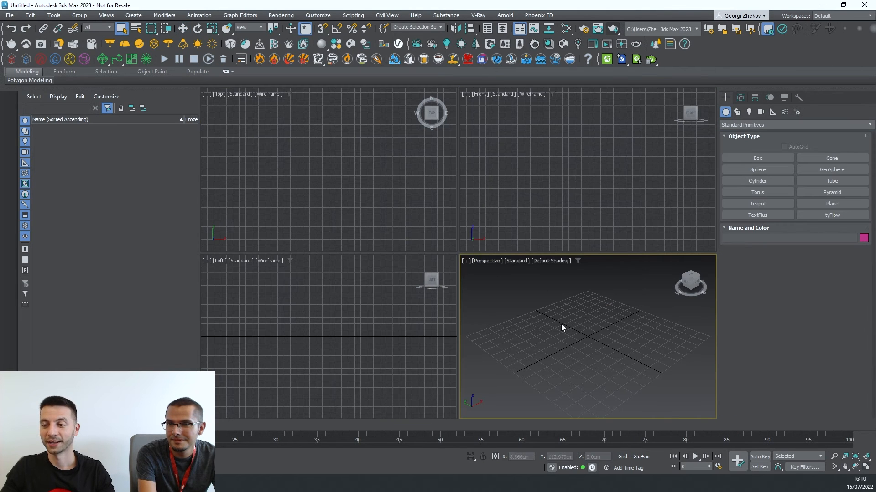
Step: Draw an open, curved Line spline with four vertices across the grid in the Perspective view
{"action": "middle_click_drag", "start_coordinate": [561, 325], "coordinate": [570, 333], "text": "alt"}
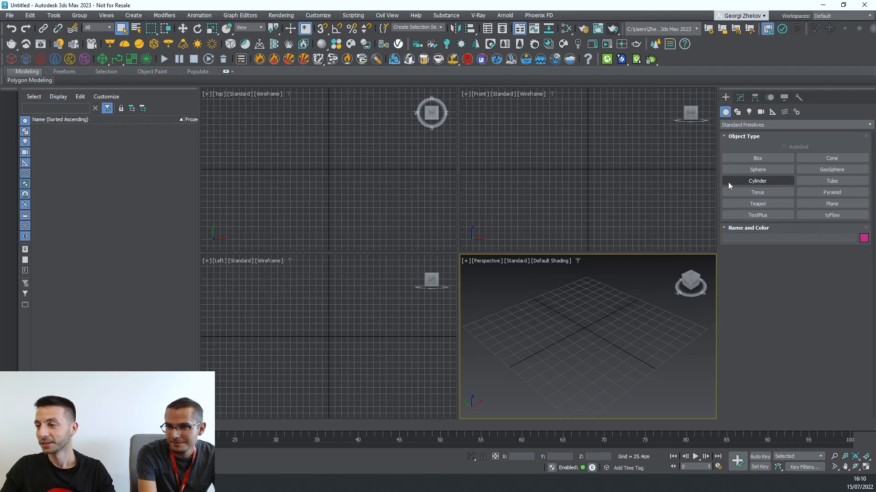
{"action": "left_click", "coordinate": [737, 113]}
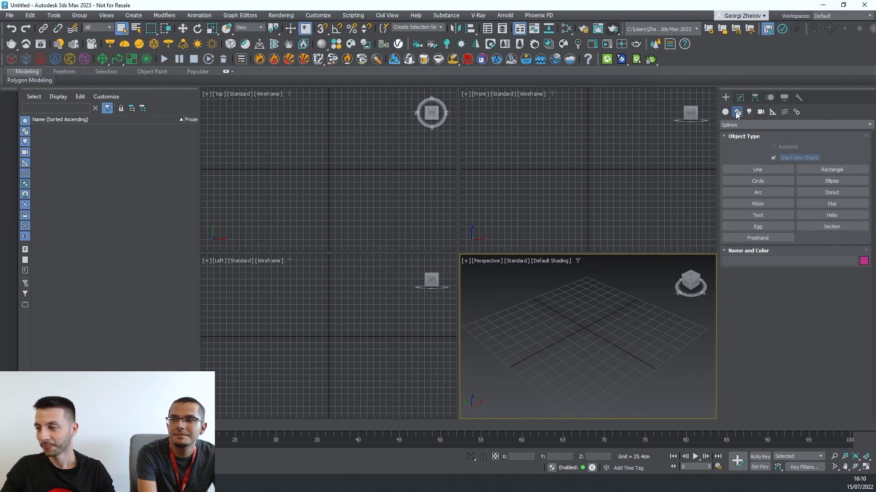
{"action": "left_click", "coordinate": [752, 170]}
{"action": "left_click", "coordinate": [482, 331]}
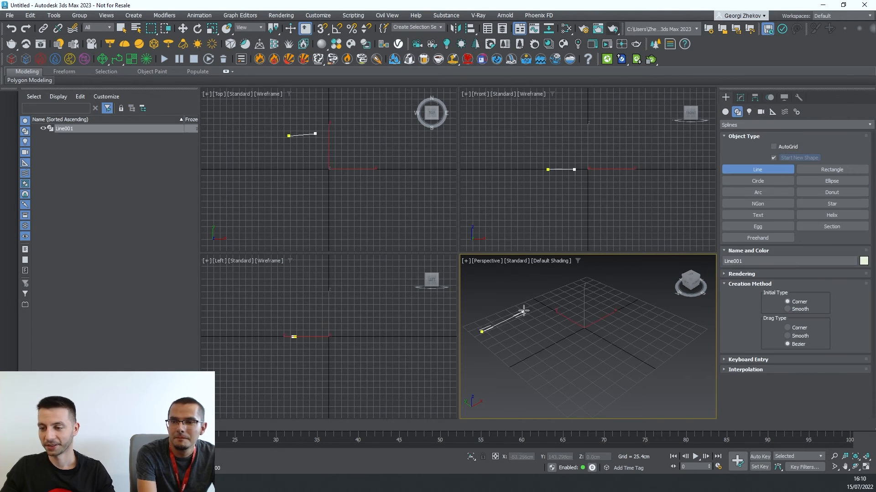
{"action": "left_click", "coordinate": [530, 305]}
{"action": "left_click", "coordinate": [586, 296]}
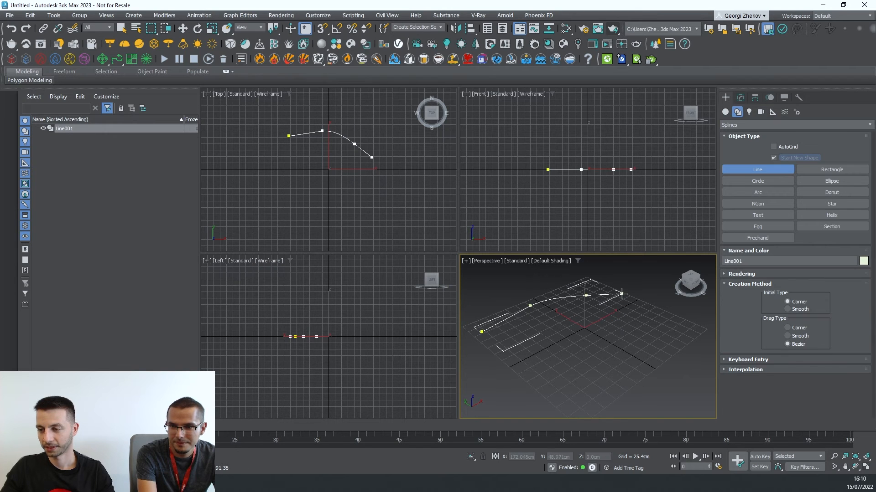
{"action": "left_click", "coordinate": [649, 332]}
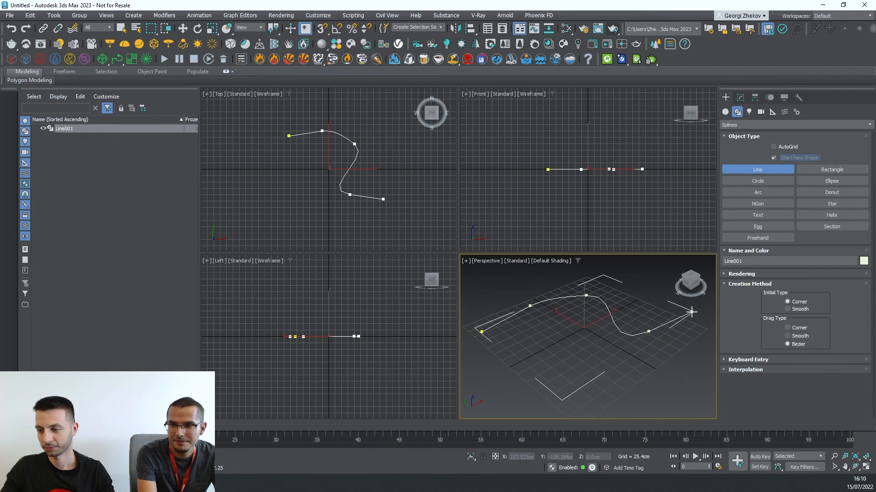
{"action": "right_click", "coordinate": [684, 313]}
{"action": "right_click", "coordinate": [652, 318]}
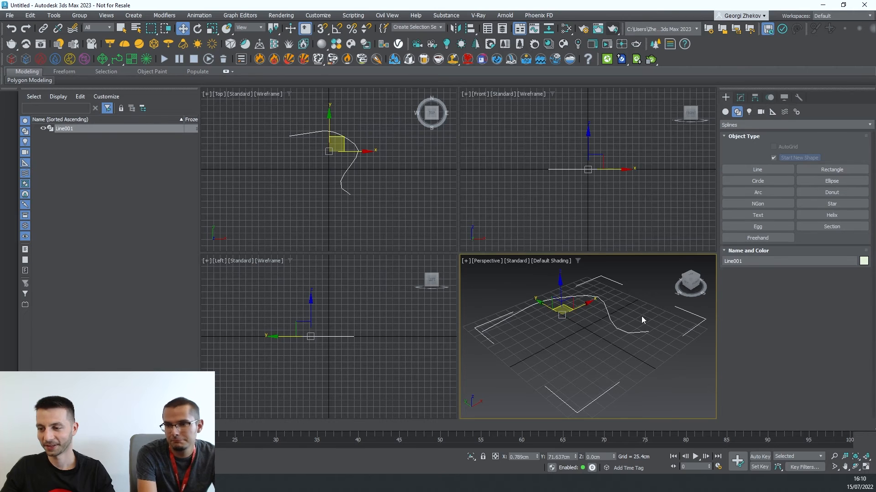
Step: Maximize the Perspective view and clone the line about 284 cm along the negative Y axis
{"action": "key", "text": "alt+w"}
{"action": "scroll", "coordinate": [475, 347], "scroll_direction": "down", "scroll_amount": 3}
{"action": "middle_click_drag", "start_coordinate": [473, 330], "coordinate": [459, 311]}
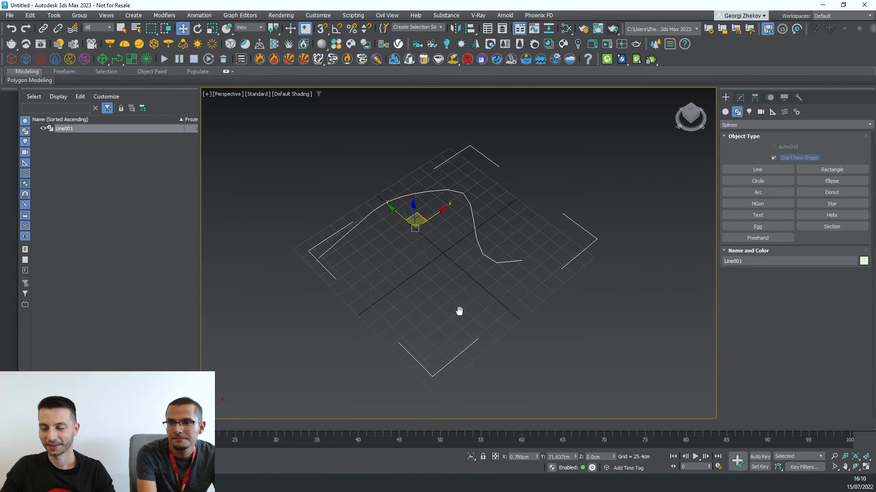
{"action": "mouse_move", "coordinate": [416, 220]}
{"action": "left_mouse_down", "text": "shift"}
{"action": "mouse_move", "coordinate": [540, 329]}
{"action": "mouse_move", "coordinate": [513, 324]}
{"action": "left_mouse_up", "text": "shift"}
{"action": "left_click", "coordinate": [437, 280]}
{"action": "middle_click_drag", "start_coordinate": [432, 290], "coordinate": [424, 274]}
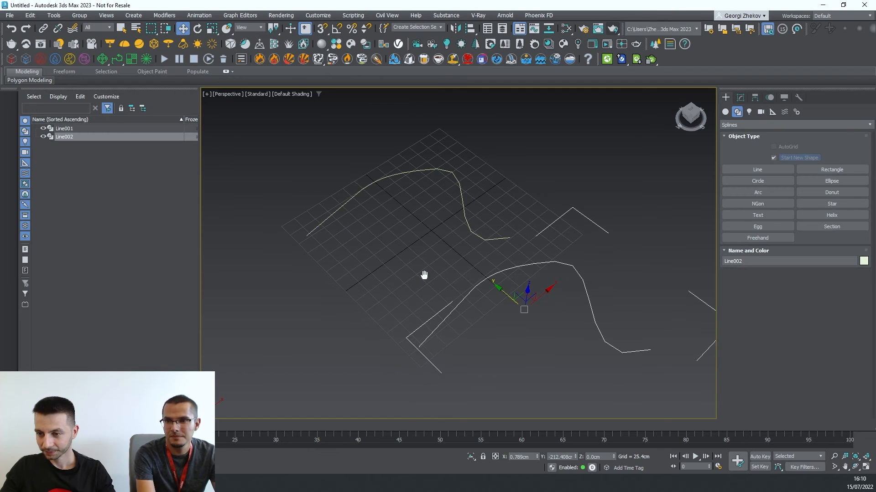
Step: Attach the cloned line to the original line so both curves form one spline object
{"action": "left_click", "coordinate": [374, 183]}
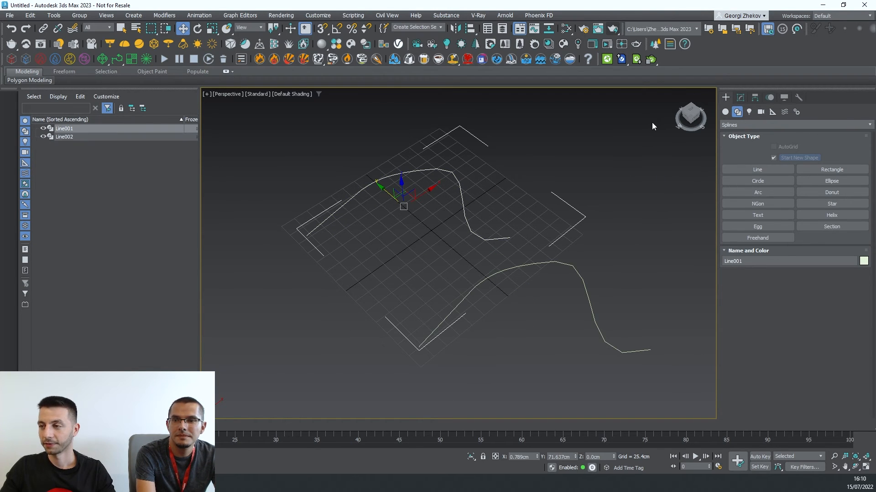
{"action": "left_click", "coordinate": [740, 97]}
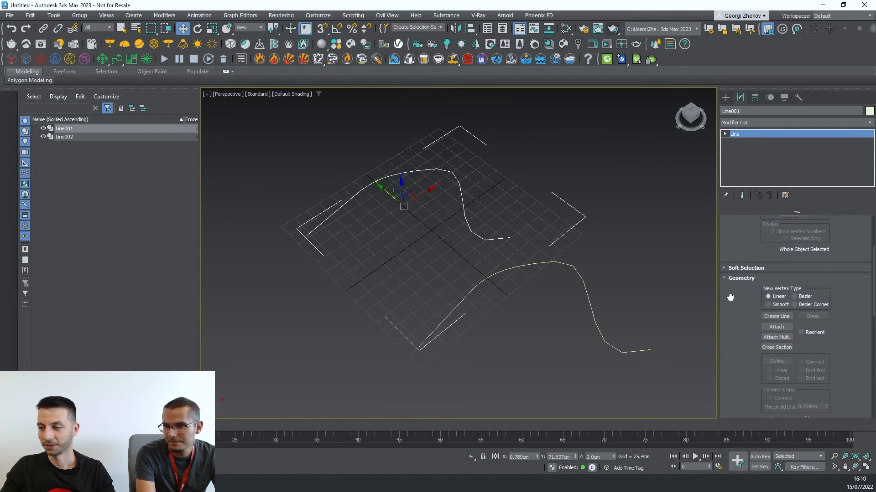
{"action": "left_click_drag", "start_coordinate": [730, 297], "coordinate": [730, 256]}
{"action": "left_click", "coordinate": [777, 286]}
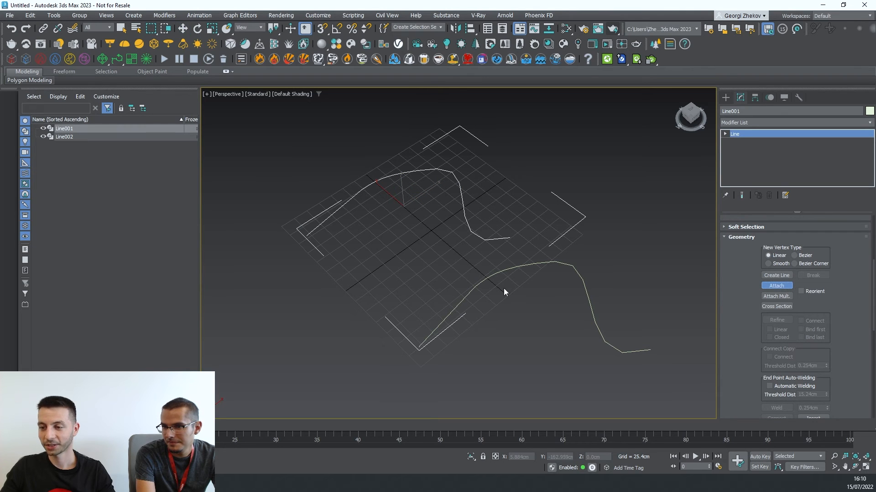
{"action": "left_click", "coordinate": [519, 267]}
{"action": "scroll", "coordinate": [403, 246], "scroll_direction": "down", "scroll_amount": 4}
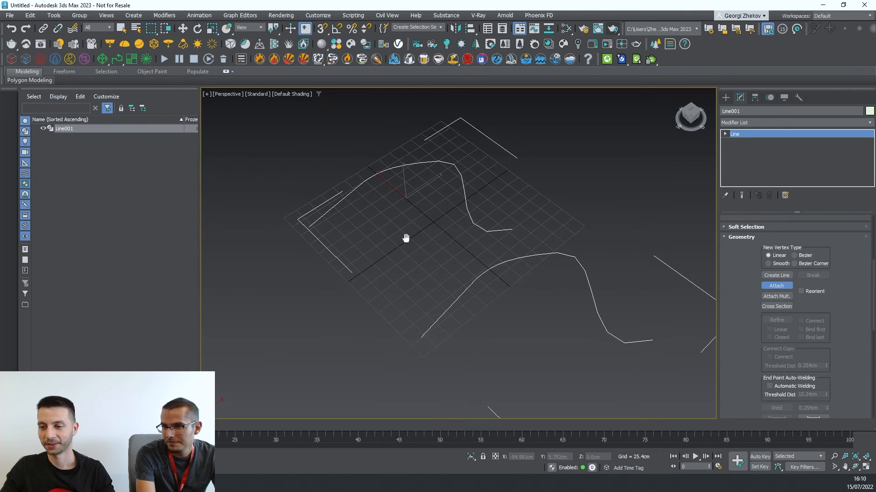
{"action": "scroll", "coordinate": [404, 255], "scroll_direction": "up", "scroll_amount": 3}
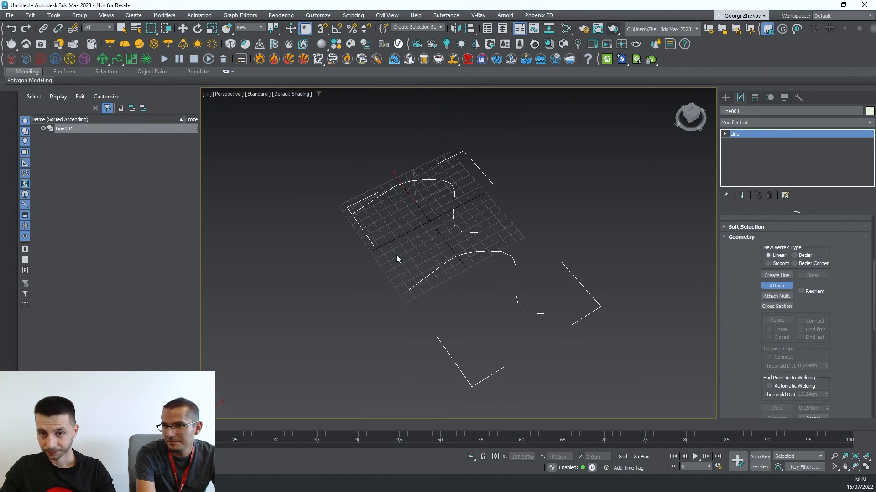
Step: Create a FireSmokeSim container about 485 × 711 × 333 cm enclosing both spline curves
{"action": "left_click", "coordinate": [11, 59]}
{"action": "left_click_drag", "start_coordinate": [303, 188], "coordinate": [663, 346]}
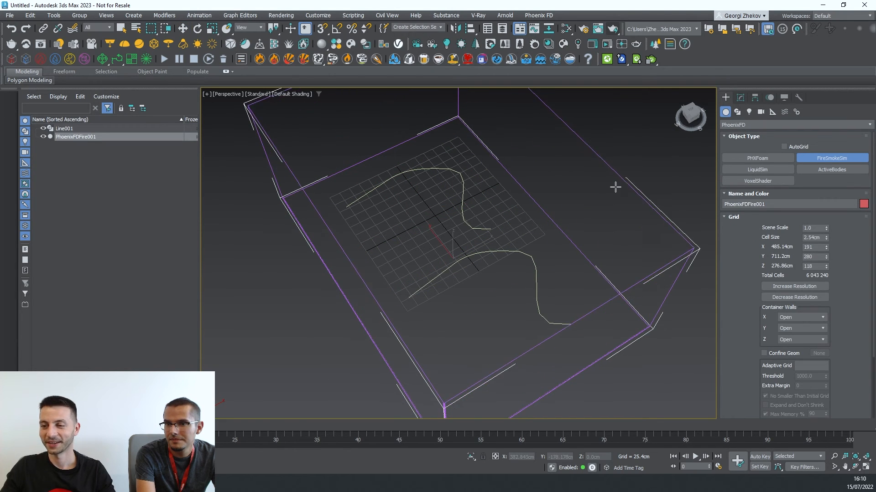
{"action": "middle_click_drag", "start_coordinate": [557, 244], "coordinate": [554, 217], "text": "alt"}
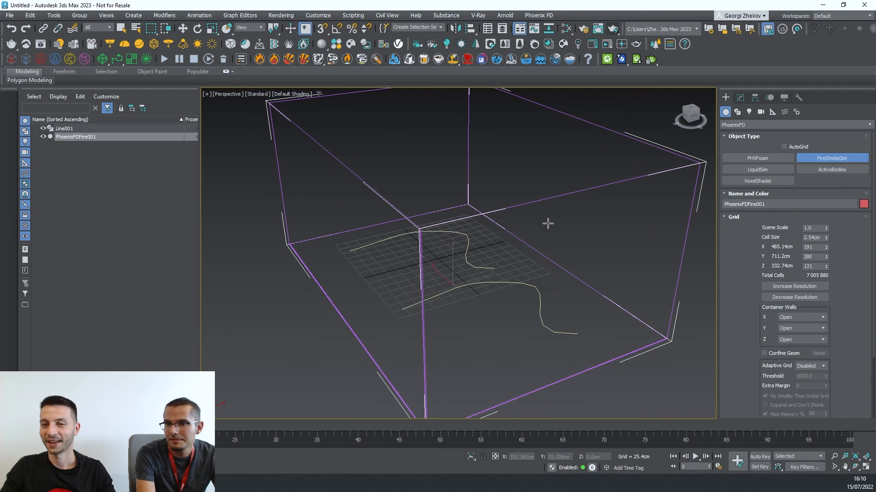
{"action": "right_click", "coordinate": [548, 223]}
Step: Raise the combined spline inside the simulator to a Z position of about 120 cm
{"action": "left_click", "coordinate": [463, 251]}
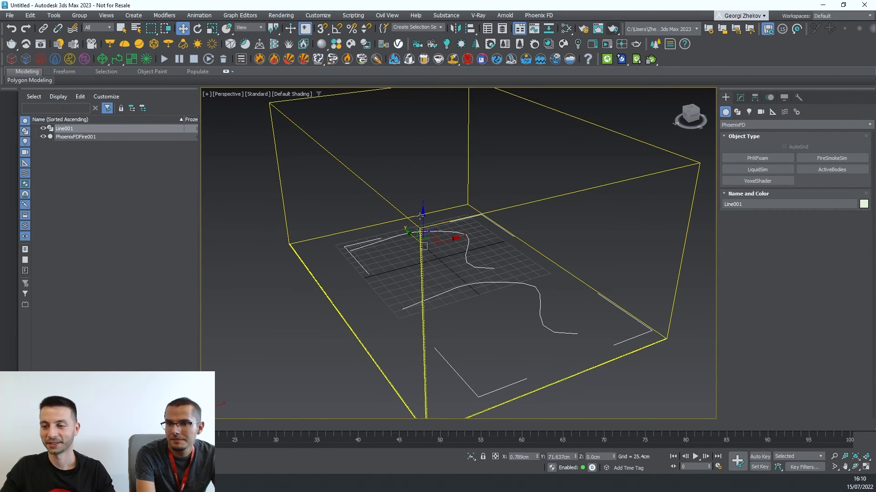
{"action": "left_click_drag", "start_coordinate": [418, 215], "coordinate": [423, 168]}
{"action": "middle_click_drag", "start_coordinate": [401, 180], "coordinate": [431, 255], "text": "alt"}
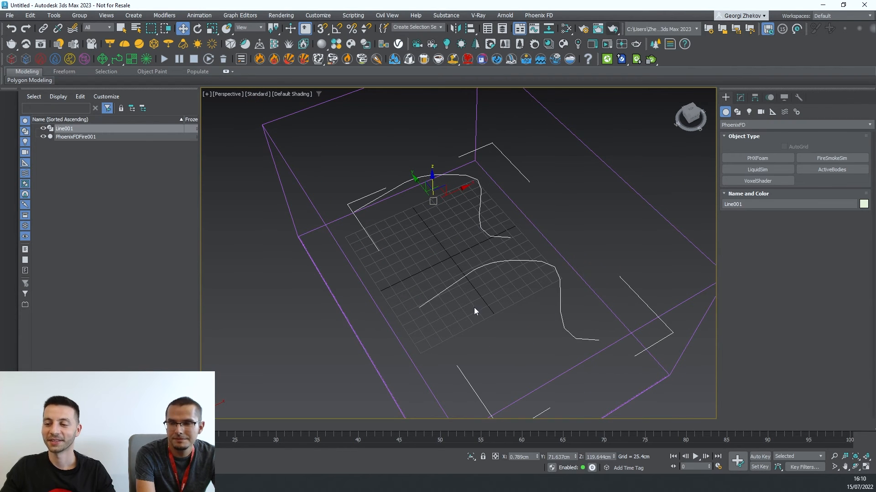
{"action": "middle_click_drag", "start_coordinate": [475, 307], "coordinate": [463, 325], "text": "alt"}
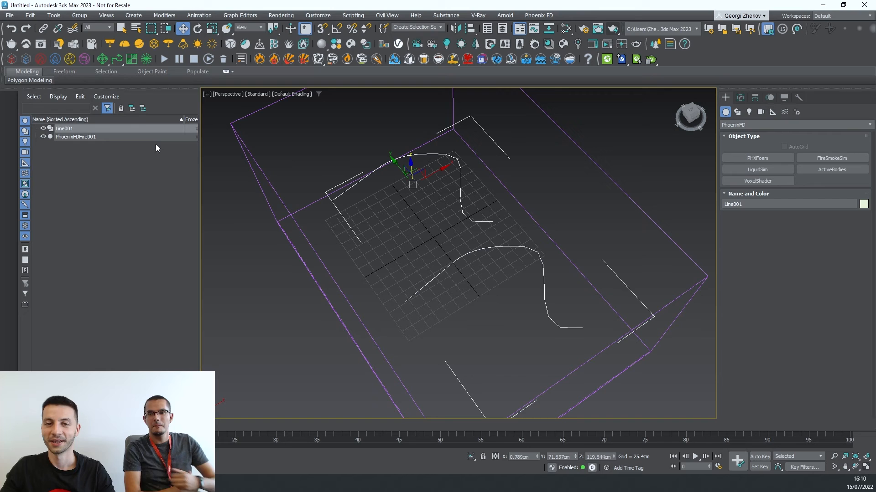
Step: Create a Phoenix FollowPath helper outside the simulator container and assign the two-curve line as its spline
{"action": "left_click", "coordinate": [117, 59]}
{"action": "left_click_drag", "start_coordinate": [255, 343], "coordinate": [282, 348]}
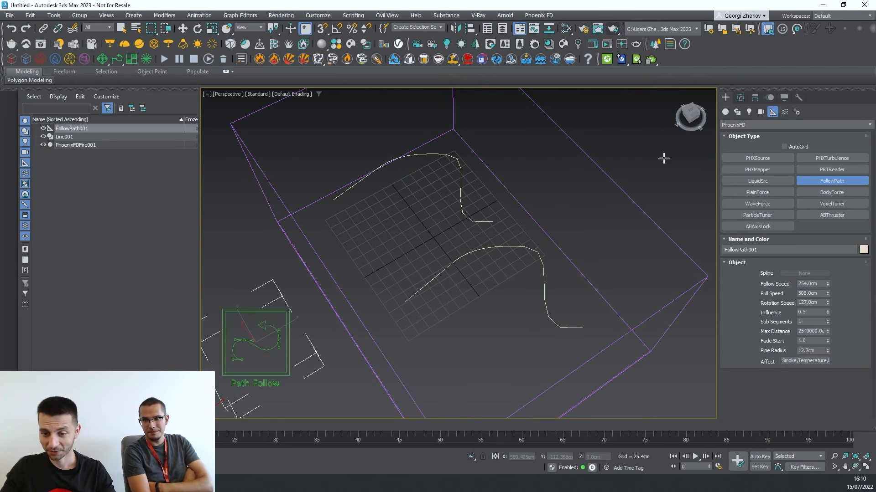
{"action": "left_click", "coordinate": [740, 99]}
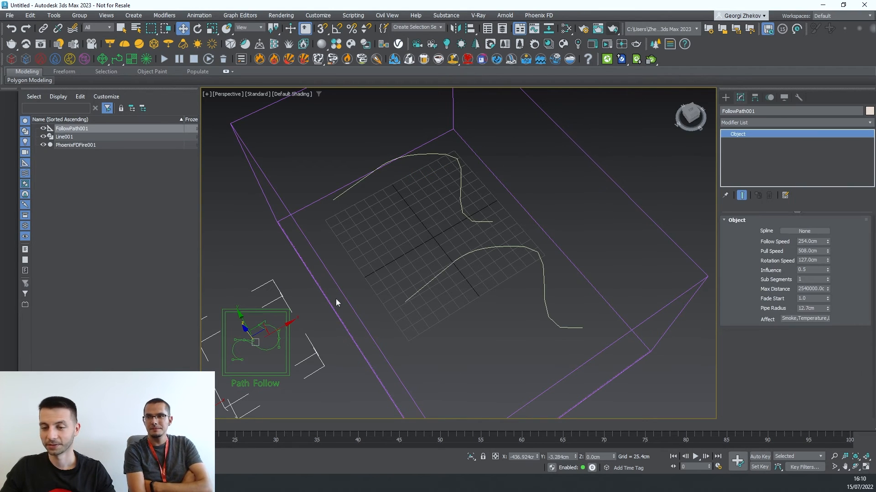
{"action": "left_click", "coordinate": [793, 232]}
{"action": "left_click", "coordinate": [461, 203]}
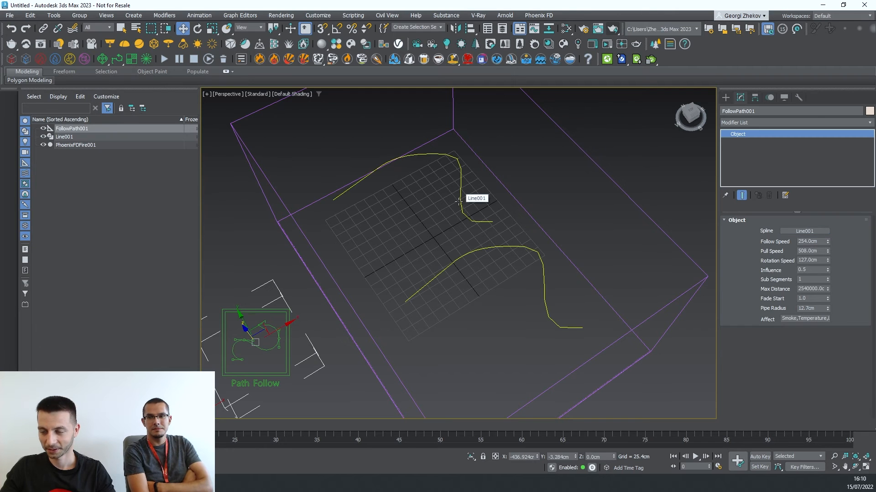
Step: Enable the Forces preview on the fire/smoke simulator and add the FollowPath helper to its previewed forces
{"action": "middle_click_drag", "start_coordinate": [444, 289], "coordinate": [458, 277]}
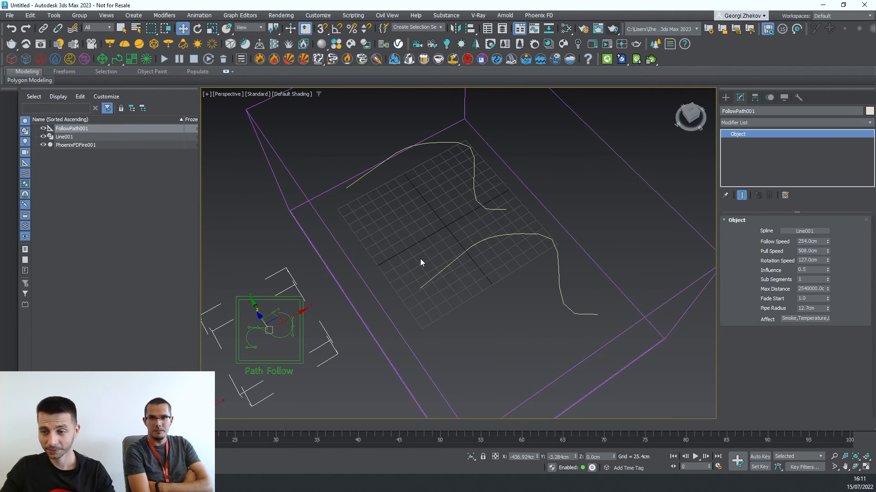
{"action": "left_click", "coordinate": [364, 282]}
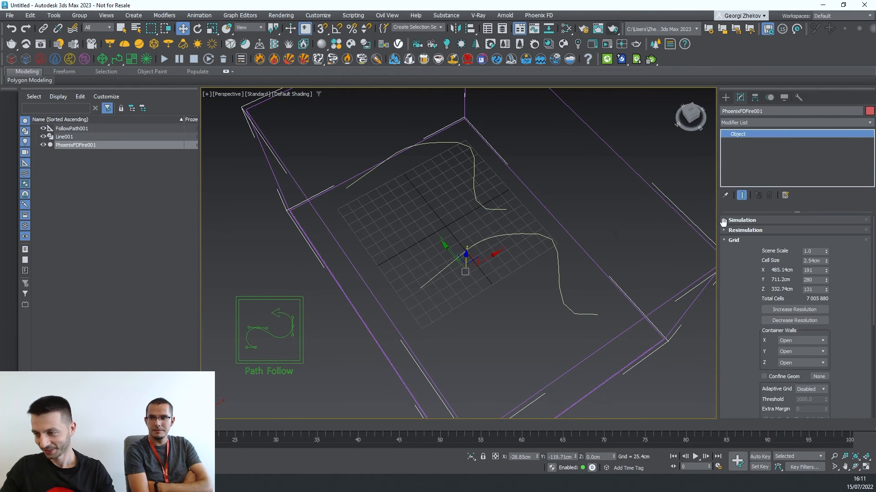
{"action": "left_click", "coordinate": [732, 242]}
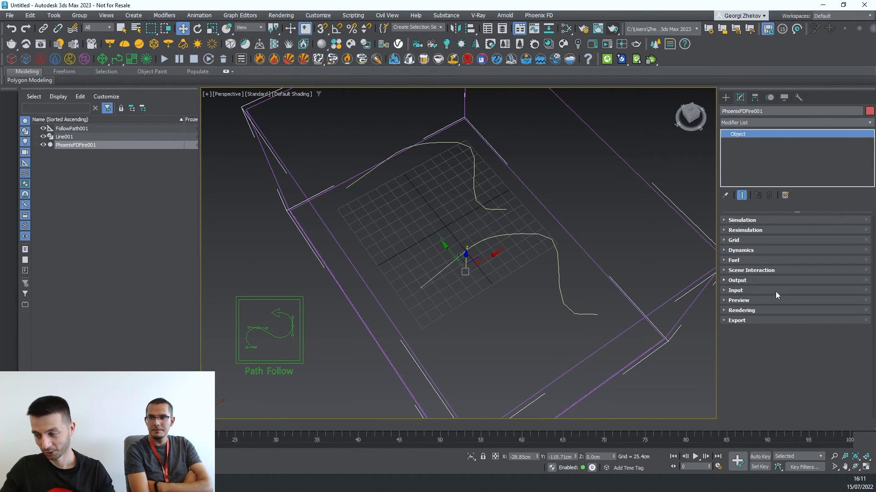
{"action": "left_click", "coordinate": [744, 301]}
{"action": "scroll", "coordinate": [739, 292], "scroll_direction": "down", "scroll_amount": 3}
{"action": "scroll", "coordinate": [742, 310], "scroll_direction": "up", "scroll_amount": 1}
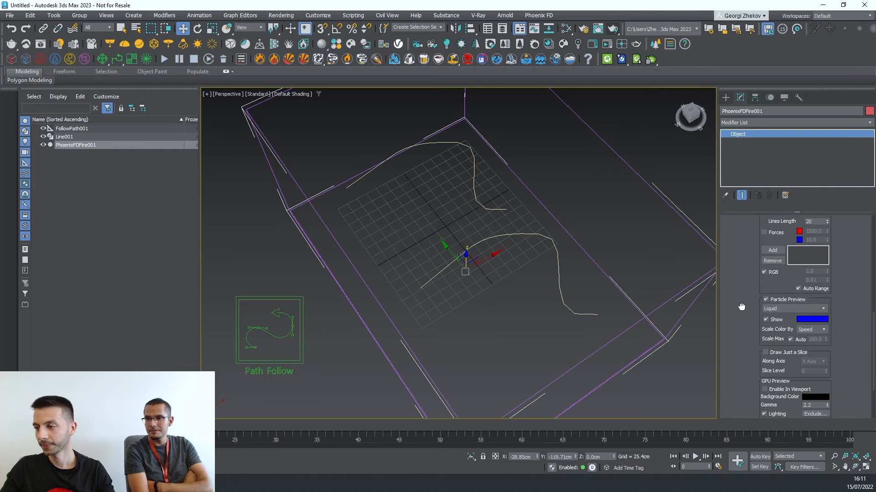
{"action": "left_click", "coordinate": [774, 246]}
{"action": "scroll", "coordinate": [774, 256], "scroll_direction": "up", "scroll_amount": 2}
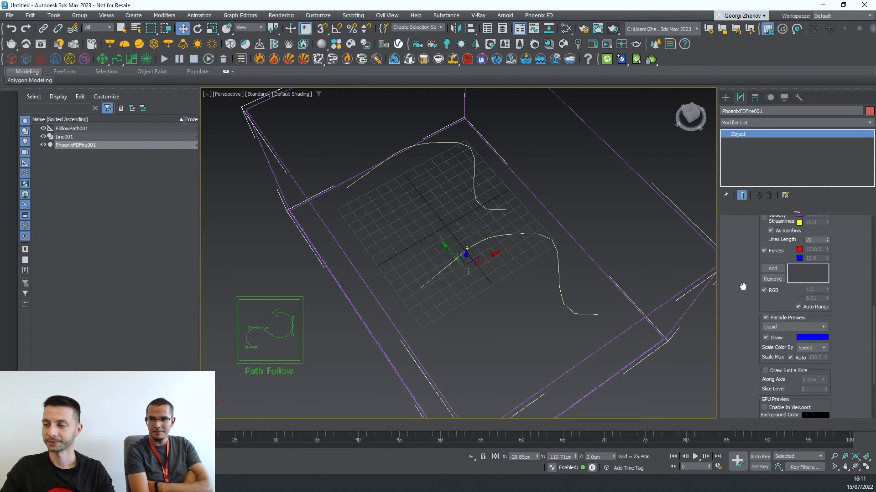
{"action": "left_click", "coordinate": [772, 285]}
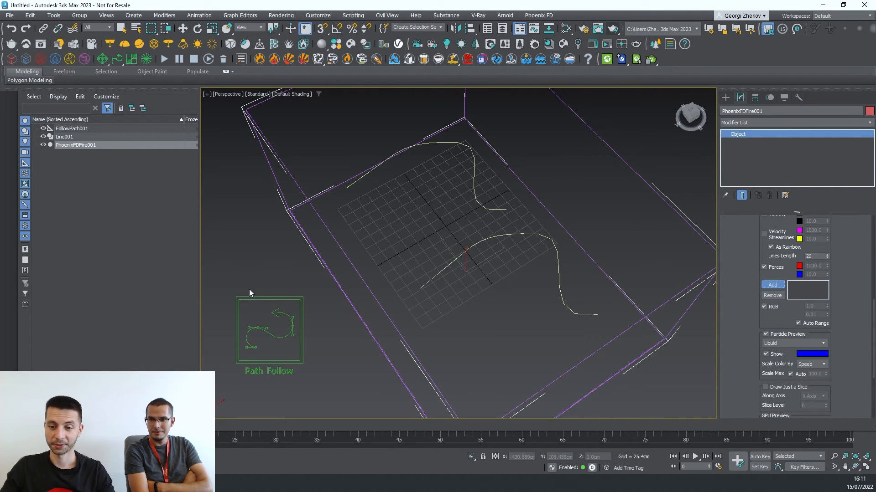
{"action": "left_click", "coordinate": [275, 297]}
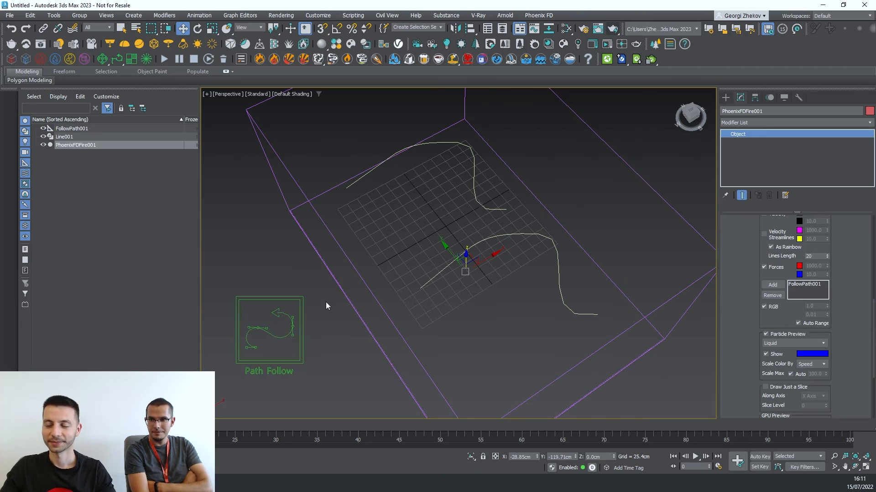
Step: Limit the simulator preview to a single slice along the Z axis at slice level 46
{"action": "middle_click_drag", "start_coordinate": [347, 329], "coordinate": [499, 224], "text": "alt"}
{"action": "mouse_move", "coordinate": [371, 315]}
{"action": "middle_mouse_down", "text": "alt"}
{"action": "mouse_move", "coordinate": [378, 299]}
{"action": "mouse_move", "coordinate": [371, 314]}
{"action": "middle_mouse_up", "text": "alt"}
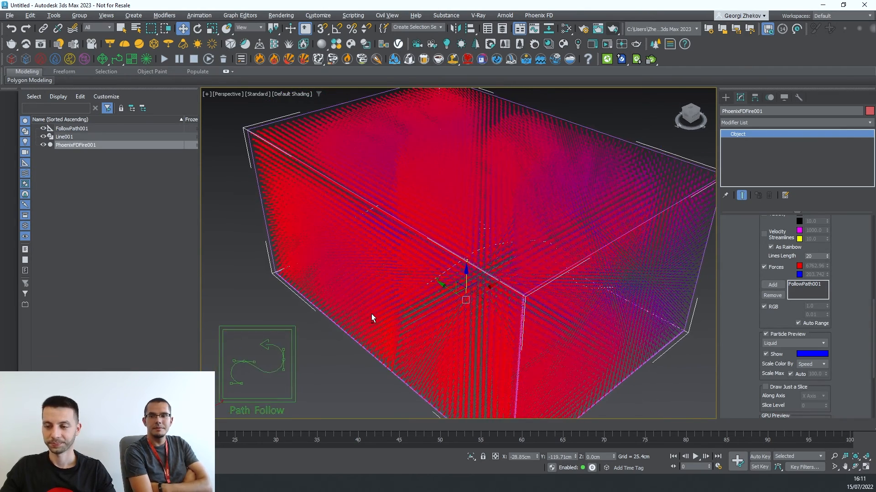
{"action": "middle_click_drag", "start_coordinate": [353, 221], "coordinate": [368, 319], "text": "alt"}
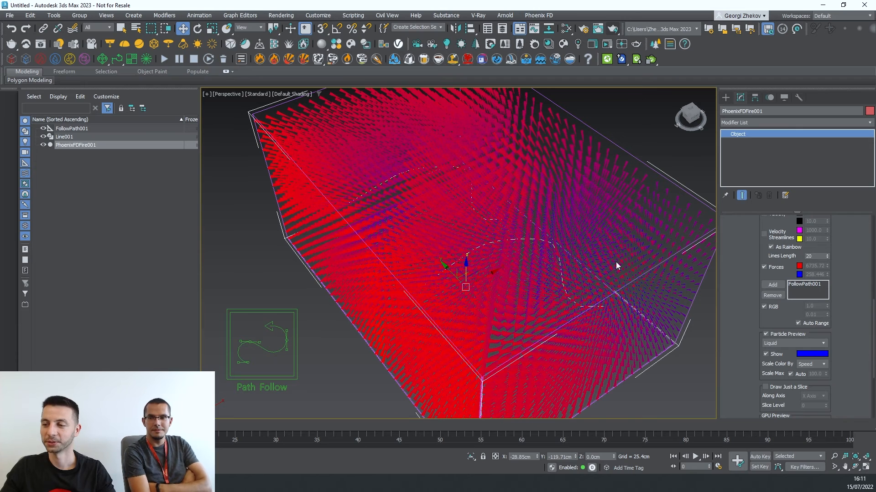
{"action": "scroll", "coordinate": [740, 251], "scroll_direction": "up", "scroll_amount": 1}
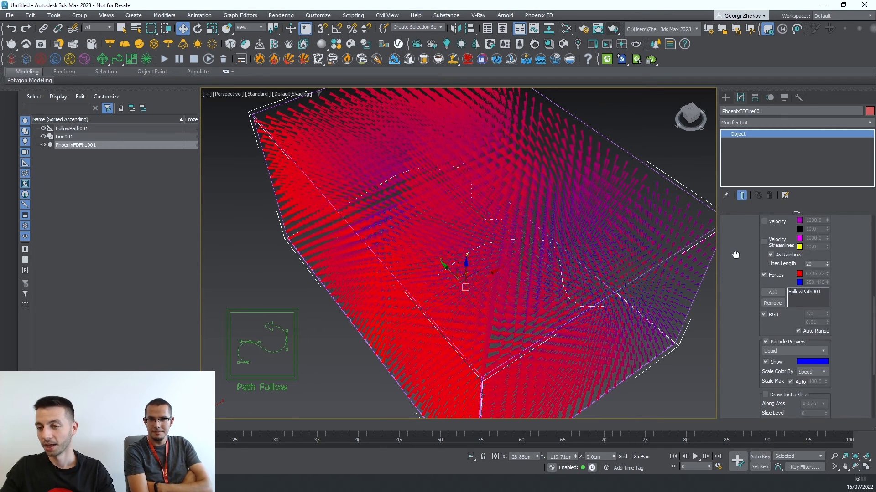
{"action": "scroll", "coordinate": [739, 310], "scroll_direction": "down", "scroll_amount": 4}
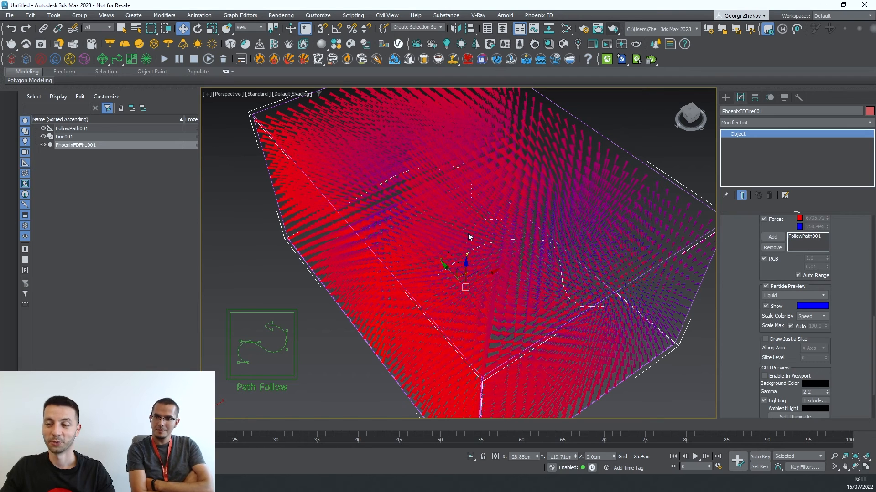
{"action": "left_click", "coordinate": [765, 340]}
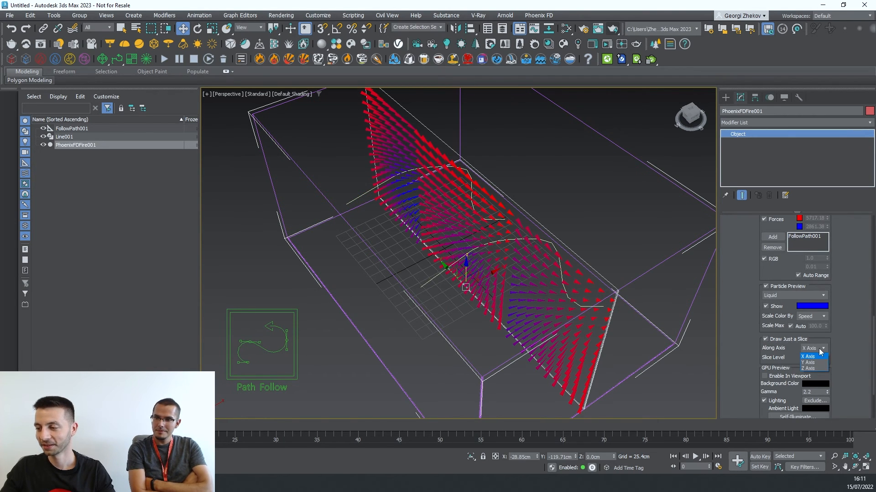
{"action": "left_click", "coordinate": [816, 364]}
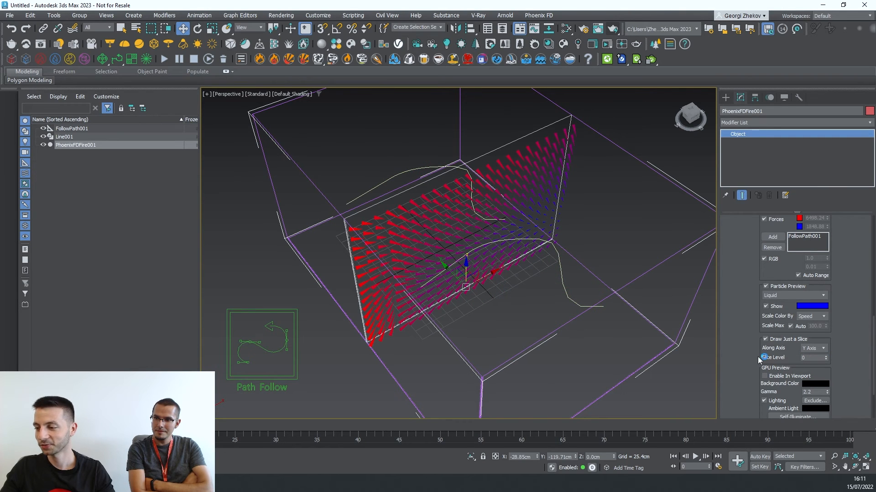
{"action": "left_click", "coordinate": [817, 348]}
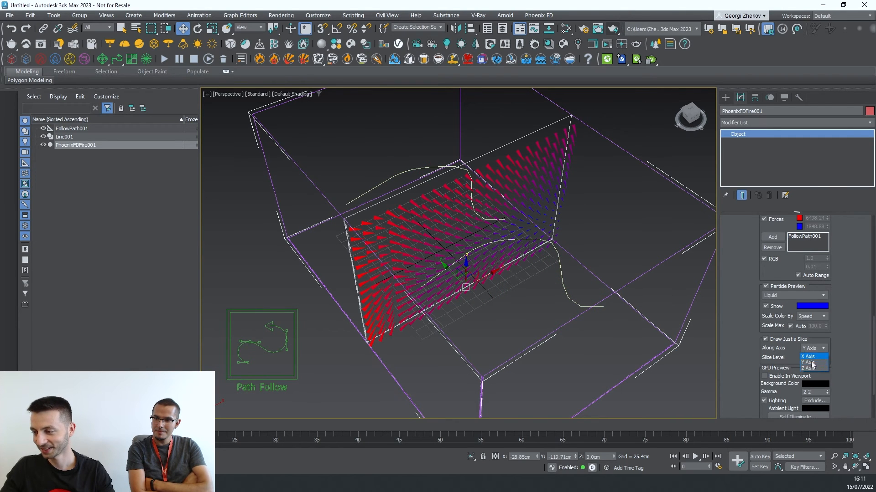
{"action": "left_click", "coordinate": [811, 369]}
{"action": "left_click_drag", "start_coordinate": [825, 358], "coordinate": [825, 338]}
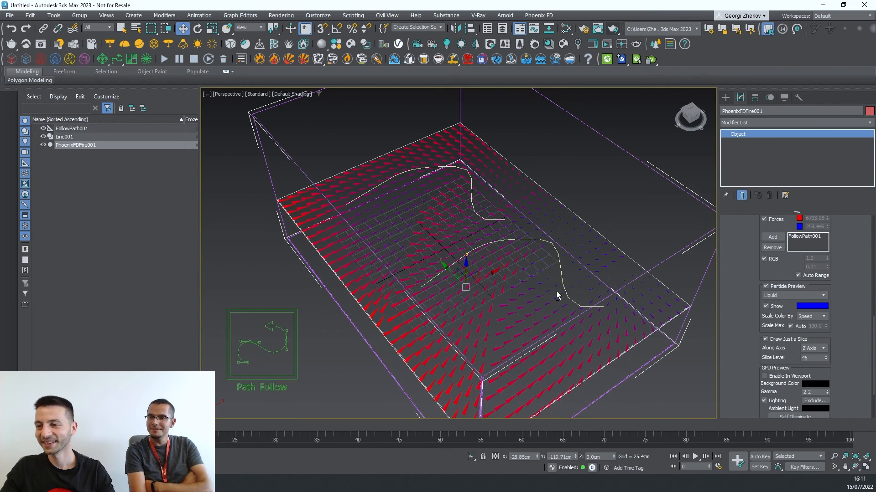
Step: Set the FollowPath helper's Max Distance to 50 cm
{"action": "middle_click_drag", "start_coordinate": [556, 291], "coordinate": [551, 328], "text": "alt"}
{"action": "left_click", "coordinate": [285, 322]}
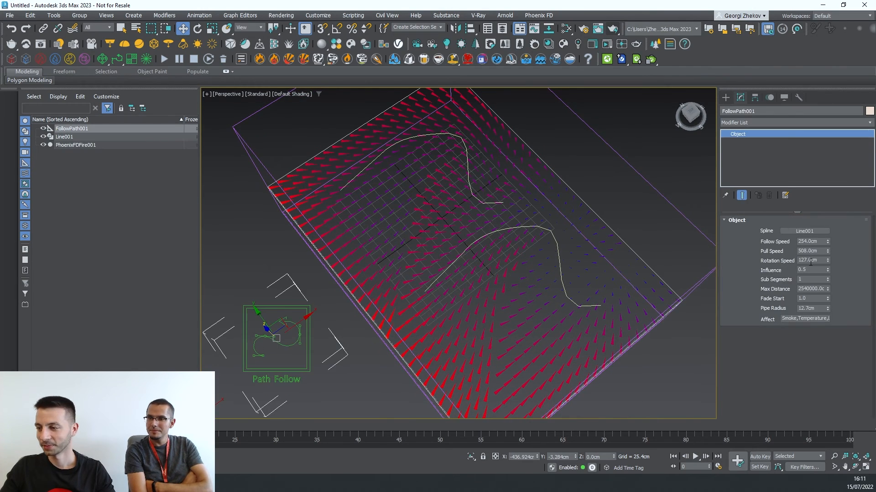
{"action": "double_click", "coordinate": [800, 289]}
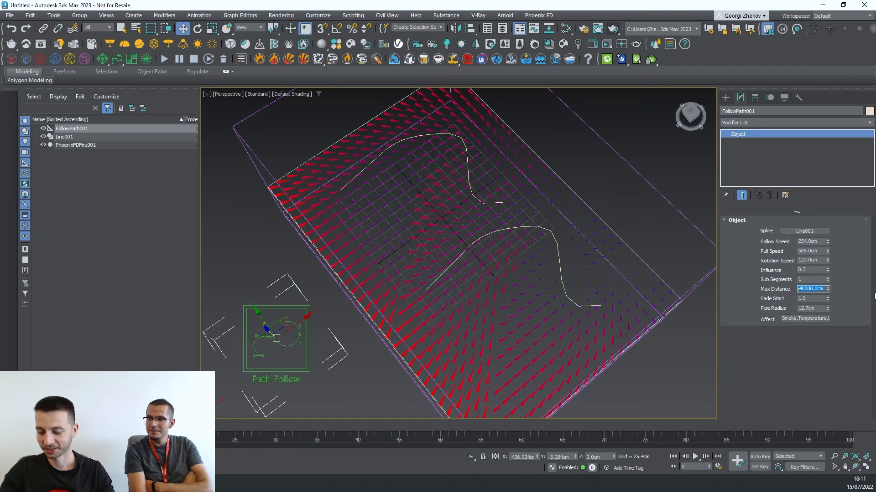
{"action": "key", "text": "Return"}
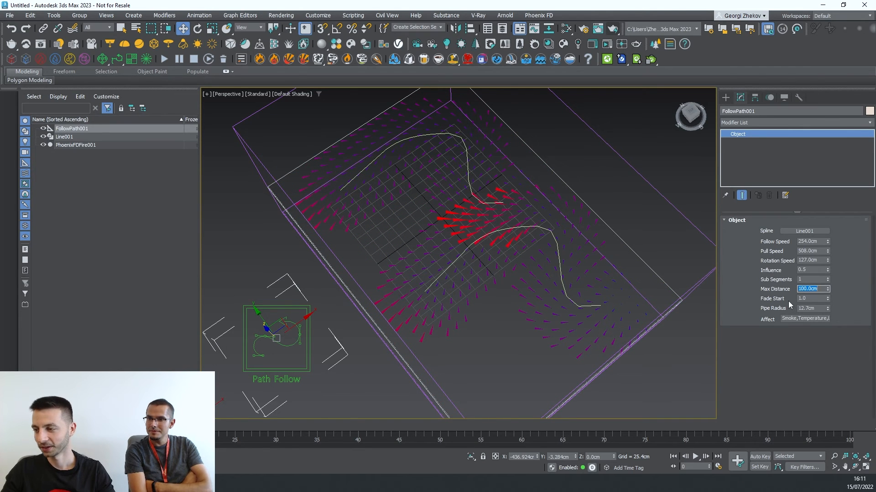
{"action": "type", "text": "50"}
{"action": "key", "text": "Return"}
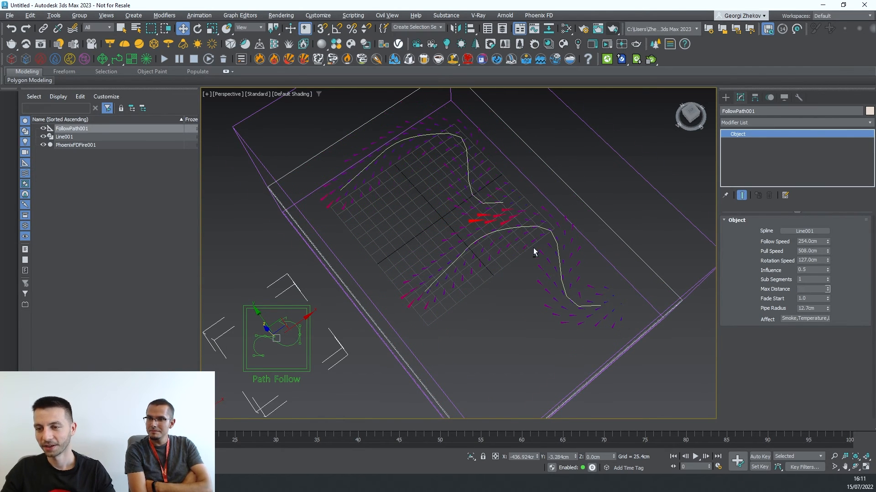
Step: Examine the direction of the force arrows around the start of the spline curves
{"action": "middle_click_drag", "start_coordinate": [533, 248], "coordinate": [565, 316], "text": "alt"}
{"action": "scroll", "coordinate": [394, 264], "scroll_direction": "up", "scroll_amount": 5}
{"action": "key", "text": "shift+z"}
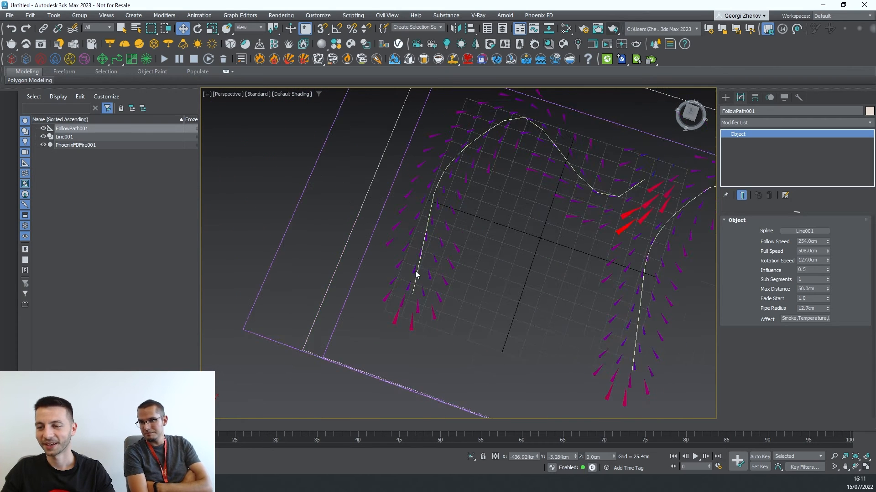
{"action": "key", "text": "shift+y"}
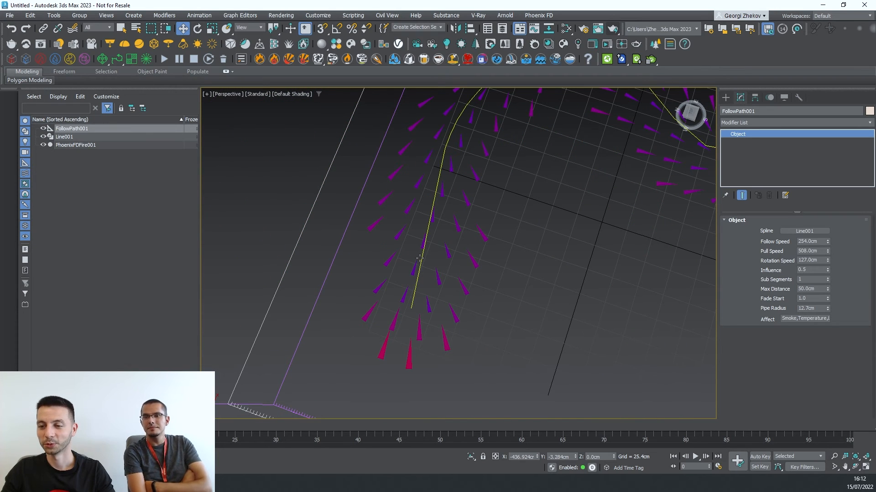
{"action": "middle_click_drag", "start_coordinate": [419, 258], "coordinate": [492, 236], "text": "alt"}
{"action": "scroll", "coordinate": [520, 262], "scroll_direction": "down", "scroll_amount": 5}
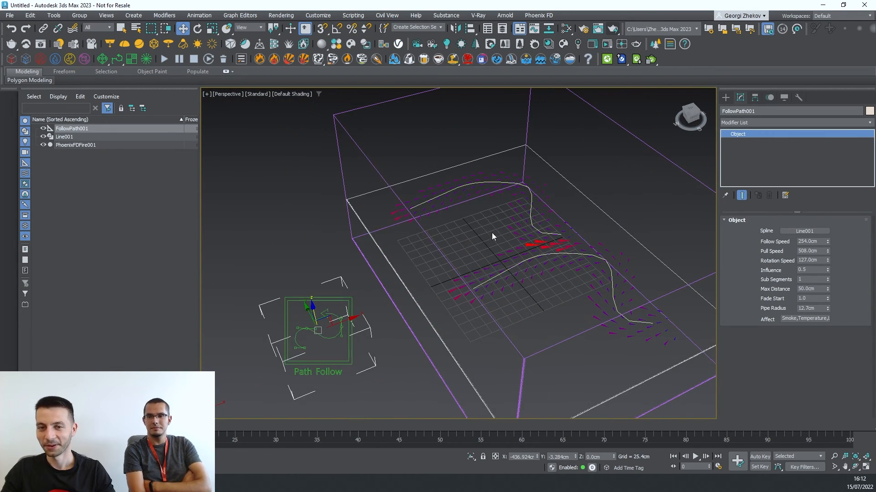
Step: Create a sphere at the start of the first curve and raise it to a Z position of about 112 cm
{"action": "left_click", "coordinate": [726, 98]}
{"action": "left_click", "coordinate": [724, 111]}
{"action": "left_click", "coordinate": [732, 125]}
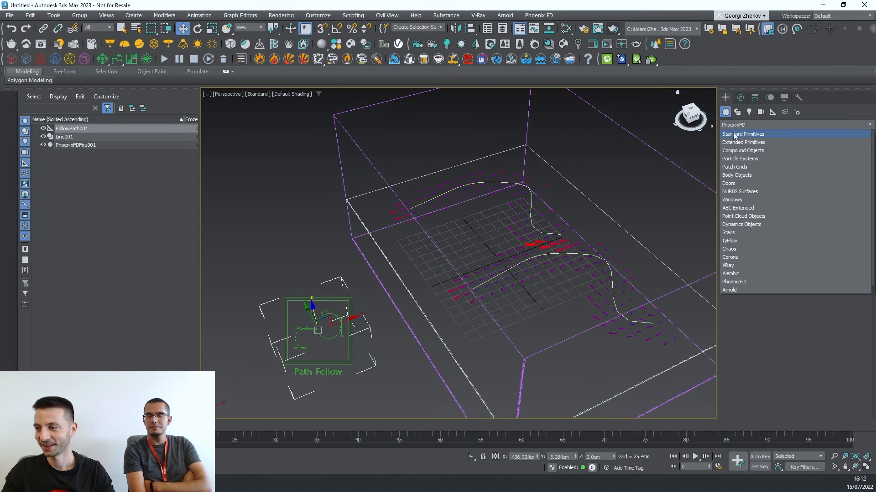
{"action": "left_click", "coordinate": [736, 132]}
{"action": "left_click", "coordinate": [746, 168]}
{"action": "left_click_drag", "start_coordinate": [396, 246], "coordinate": [412, 247]}
{"action": "key", "text": "w"}
{"action": "middle_click_drag", "start_coordinate": [412, 247], "coordinate": [387, 250], "text": "alt"}
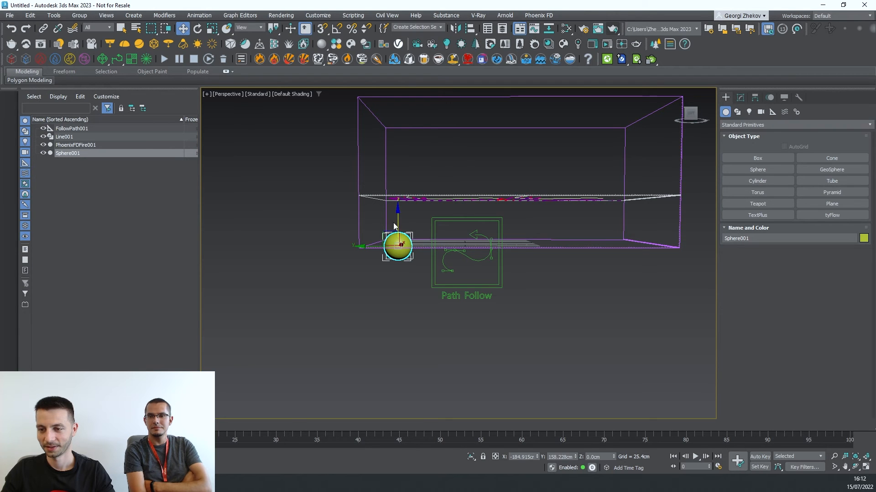
{"action": "left_click_drag", "start_coordinate": [397, 223], "coordinate": [409, 175]}
Step: Clone the sphere about 294 cm along the negative Y axis to the start of the second curve
{"action": "middle_click_drag", "start_coordinate": [463, 220], "coordinate": [466, 253], "text": "alt"}
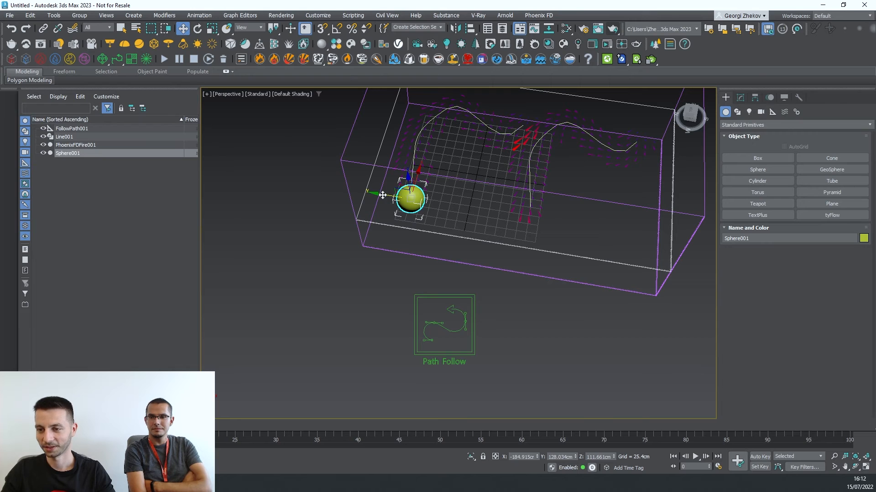
{"action": "left_click_drag", "start_coordinate": [383, 195], "coordinate": [507, 216], "text": "shift"}
{"action": "left_click", "coordinate": [445, 280]}
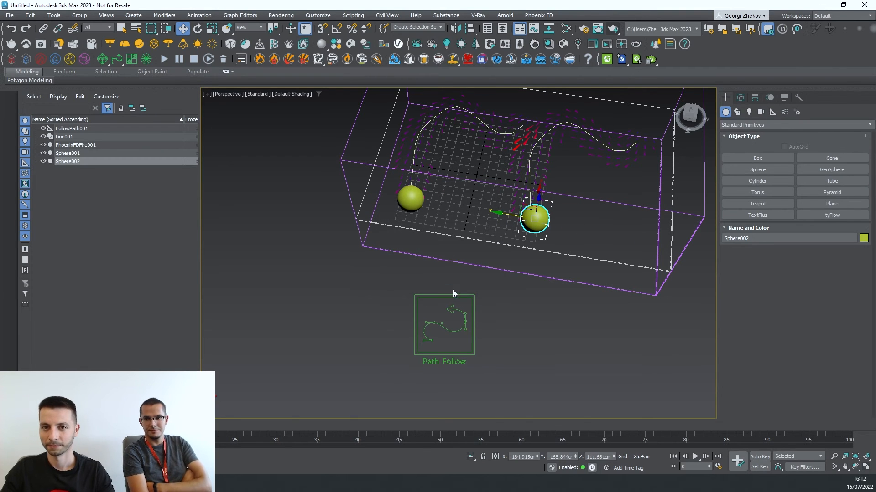
Step: Create a PHXSource beside the container and add both spheres as its emitter nodes
{"action": "left_click", "coordinate": [41, 60]}
{"action": "left_click_drag", "start_coordinate": [309, 255], "coordinate": [330, 265]}
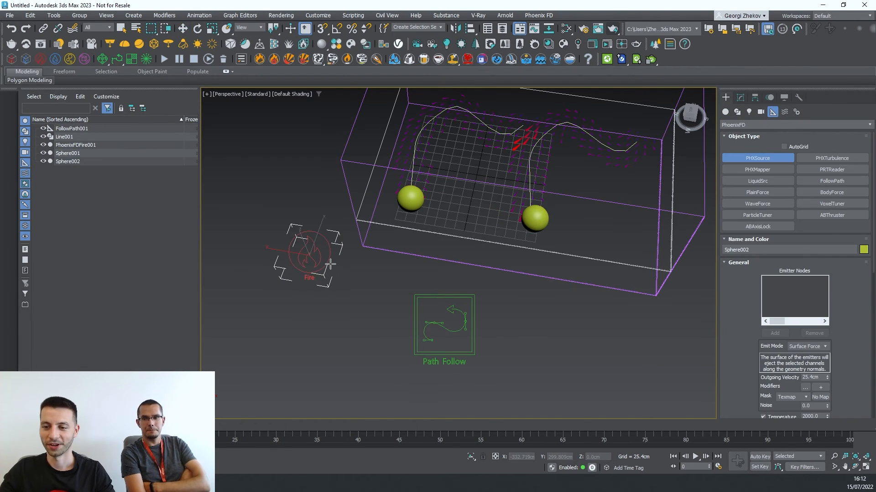
{"action": "key", "text": "w"}
{"action": "left_click", "coordinate": [740, 98]}
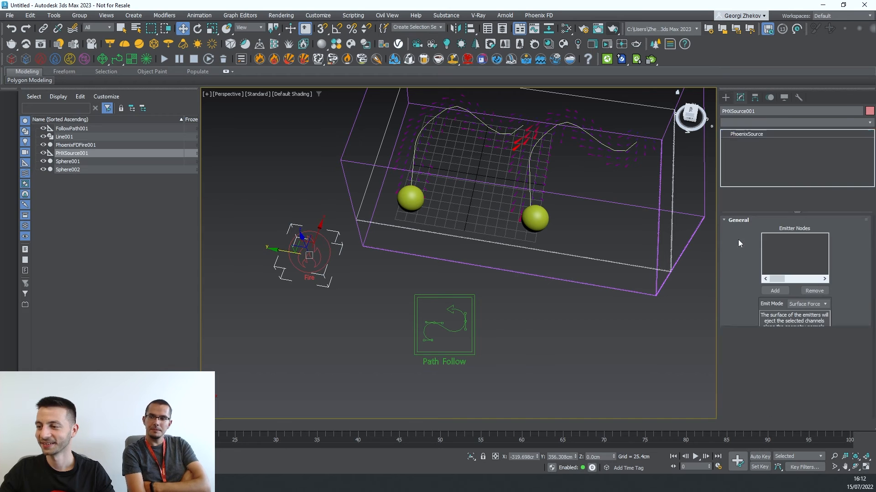
{"action": "left_click", "coordinate": [774, 291]}
{"action": "left_click", "coordinate": [410, 198]}
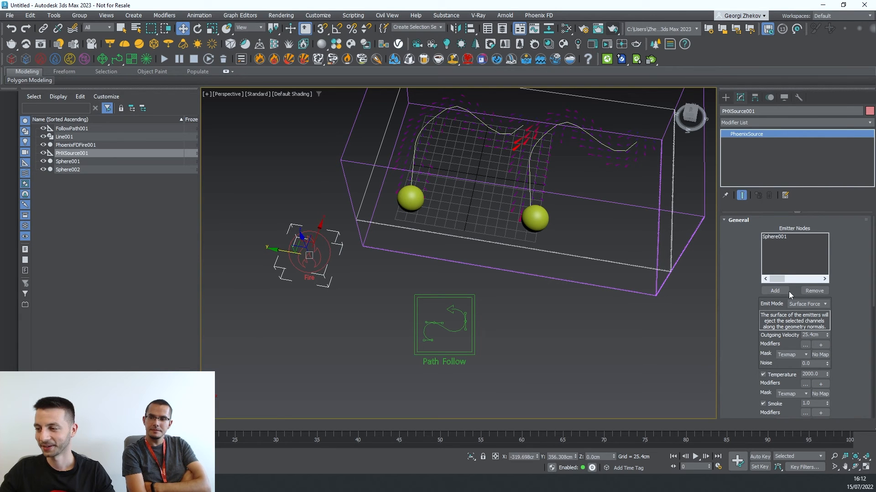
{"action": "left_click", "coordinate": [544, 229]}
Step: Turn off Temperature emission on the fire source and select the fire/smoke simulator
{"action": "middle_click_drag", "start_coordinate": [557, 343], "coordinate": [472, 287], "text": "alt"}
{"action": "left_click", "coordinate": [763, 375]}
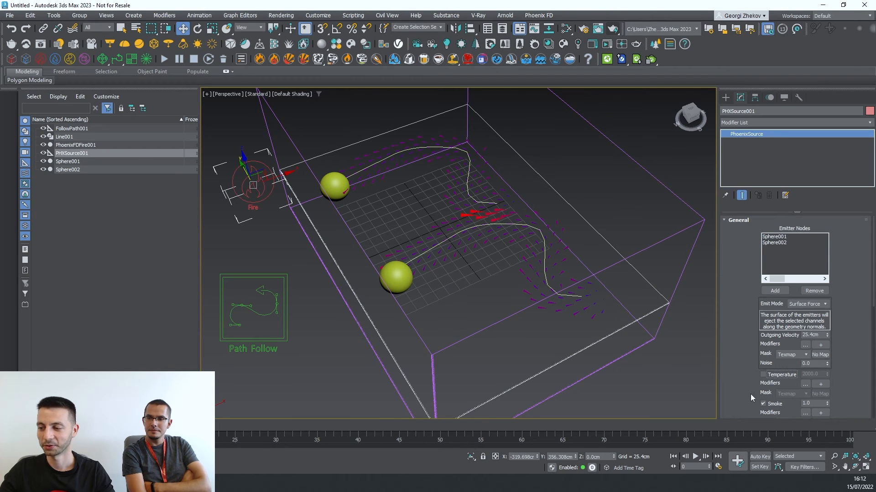
{"action": "left_click_drag", "start_coordinate": [751, 394], "coordinate": [744, 346]}
{"action": "middle_click_drag", "start_coordinate": [568, 386], "coordinate": [606, 374], "text": "alt"}
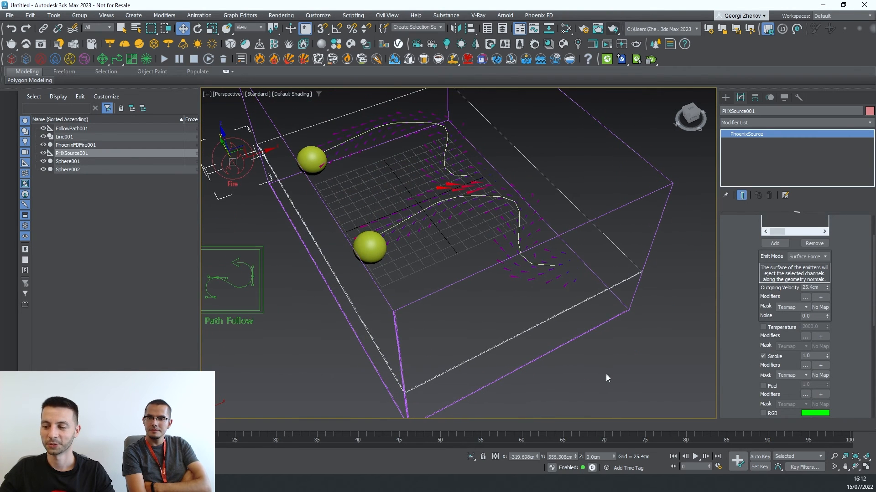
{"action": "left_click", "coordinate": [555, 351]}
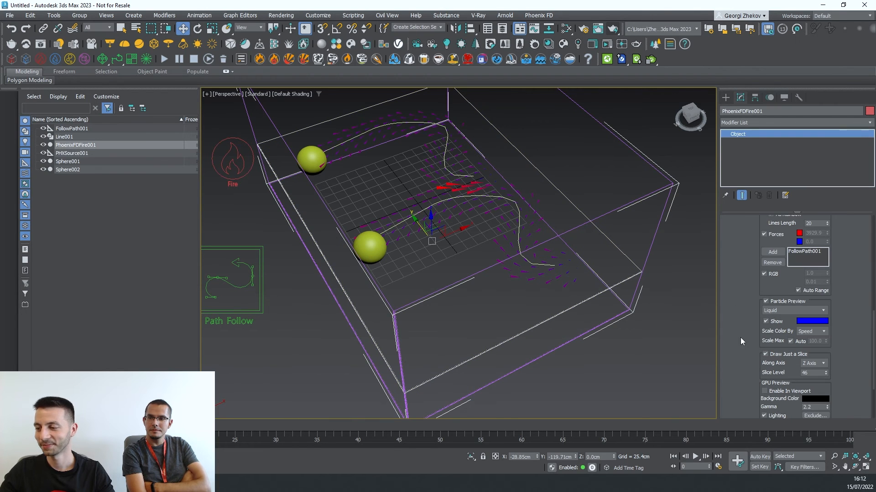
Step: Turn off the simulator's slice drawing and Forces preview, and start the smoke simulation
{"action": "scroll", "coordinate": [740, 342], "scroll_direction": "down", "scroll_amount": 2}
{"action": "left_click", "coordinate": [778, 340]}
{"action": "scroll", "coordinate": [766, 331], "scroll_direction": "up", "scroll_amount": 5}
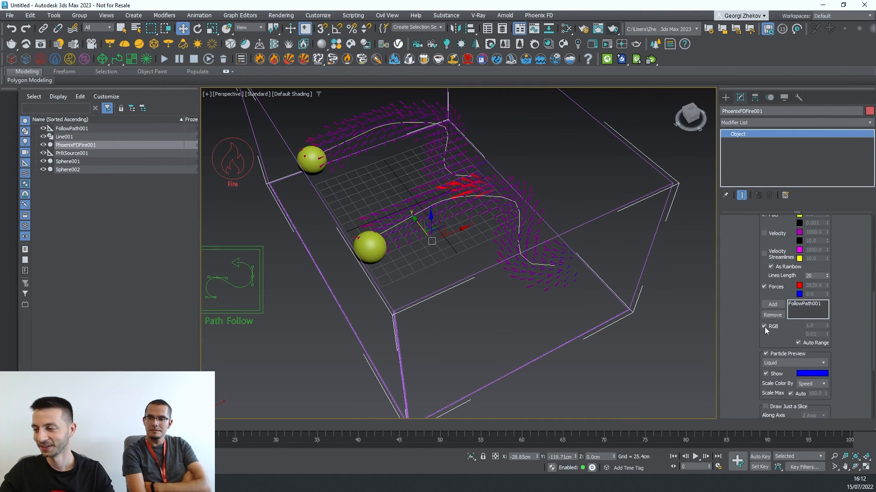
{"action": "left_click", "coordinate": [778, 287]}
{"action": "scroll", "coordinate": [742, 276], "scroll_direction": "up", "scroll_amount": 7}
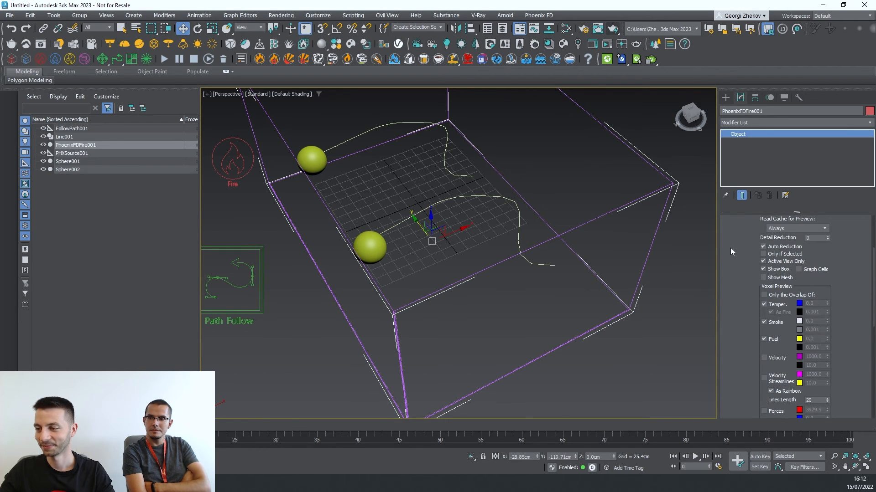
{"action": "scroll", "coordinate": [729, 248], "scroll_direction": "up", "scroll_amount": 2}
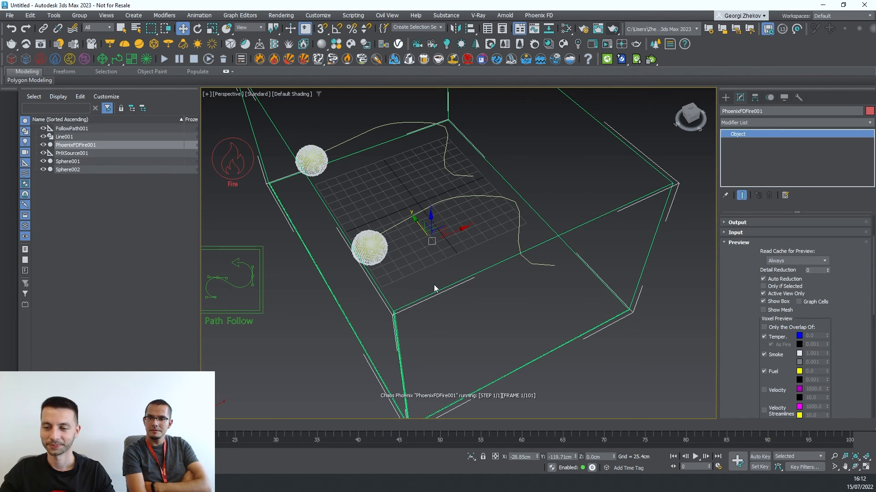
Step: Examine from above how the smoke leaves both spheres while the simulation runs
{"action": "middle_click_drag", "start_coordinate": [433, 289], "coordinate": [411, 246], "text": "alt"}
{"action": "scroll", "coordinate": [426, 289], "scroll_direction": "down", "scroll_amount": 3}
{"action": "scroll", "coordinate": [406, 238], "scroll_direction": "up", "scroll_amount": 3}
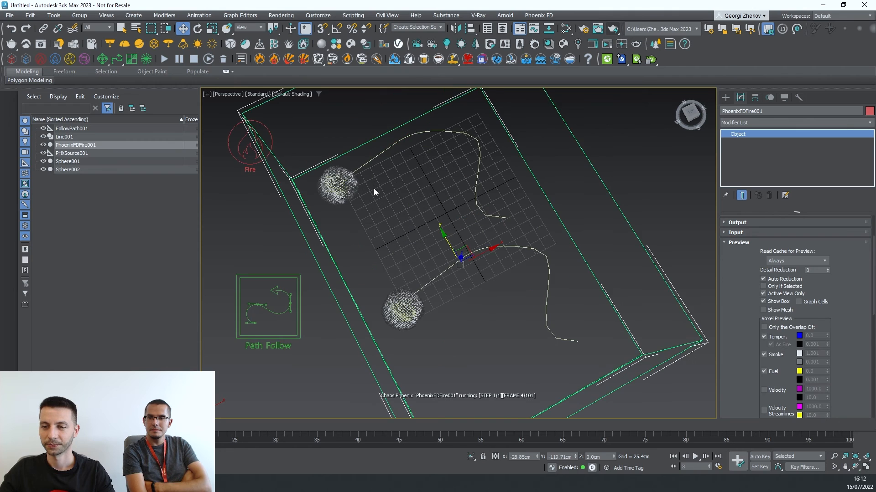
{"action": "scroll", "coordinate": [409, 296], "scroll_direction": "up", "scroll_amount": 5}
{"action": "scroll", "coordinate": [408, 297], "scroll_direction": "down", "scroll_amount": 5}
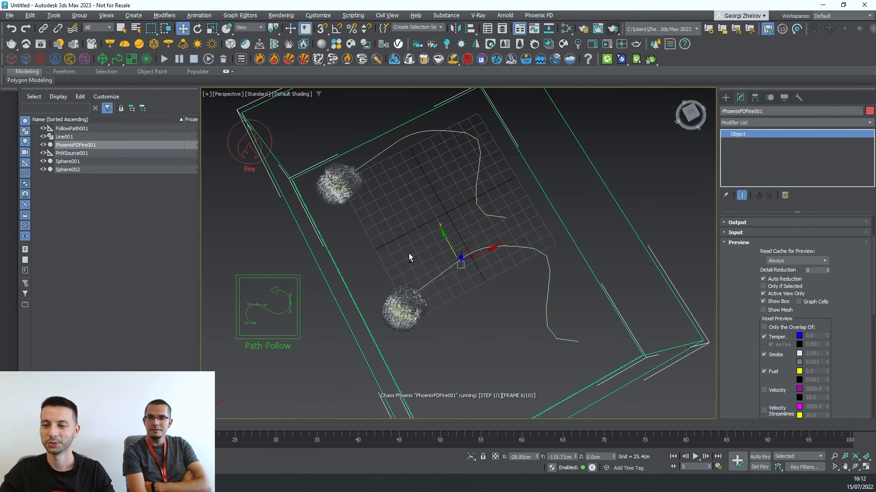
{"action": "middle_click_drag", "start_coordinate": [408, 254], "coordinate": [405, 270], "text": "alt"}
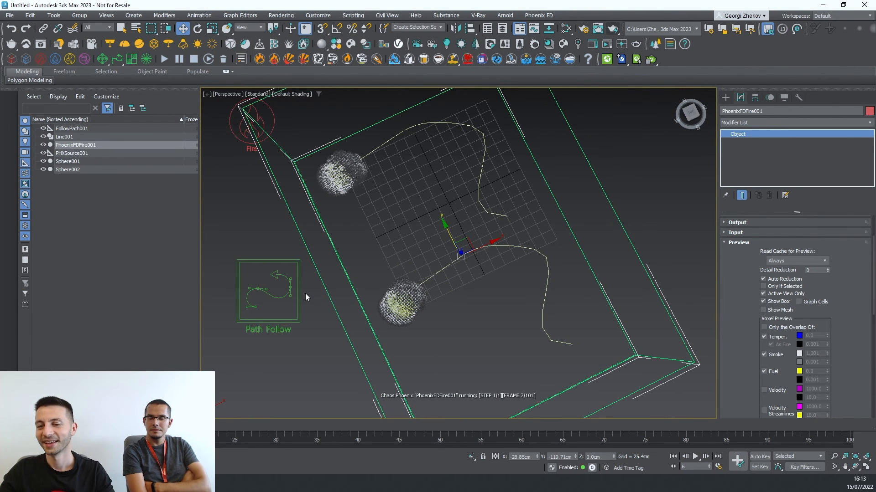
{"action": "middle_click_drag", "start_coordinate": [419, 240], "coordinate": [412, 242], "text": "alt"}
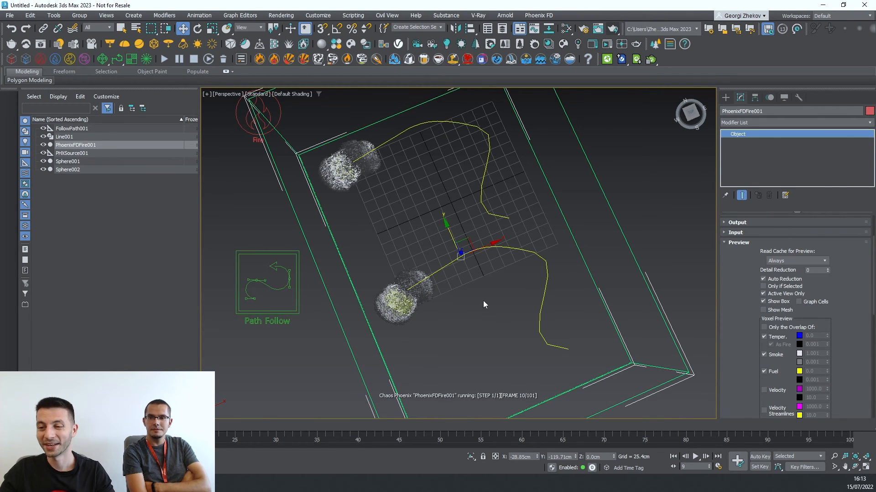
Step: Select the Path Follow force and watch the smoke advance along both curves of the spline
{"action": "left_click", "coordinate": [290, 283]}
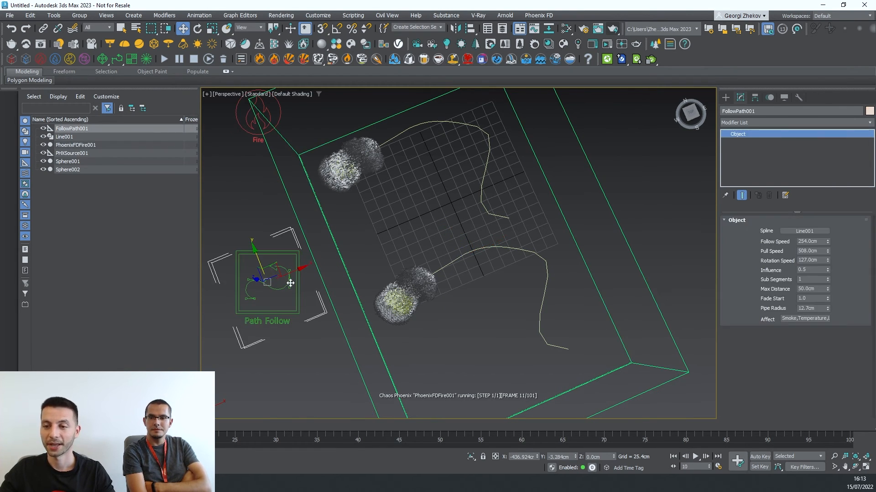
{"action": "scroll", "coordinate": [439, 243], "scroll_direction": "down", "scroll_amount": 4}
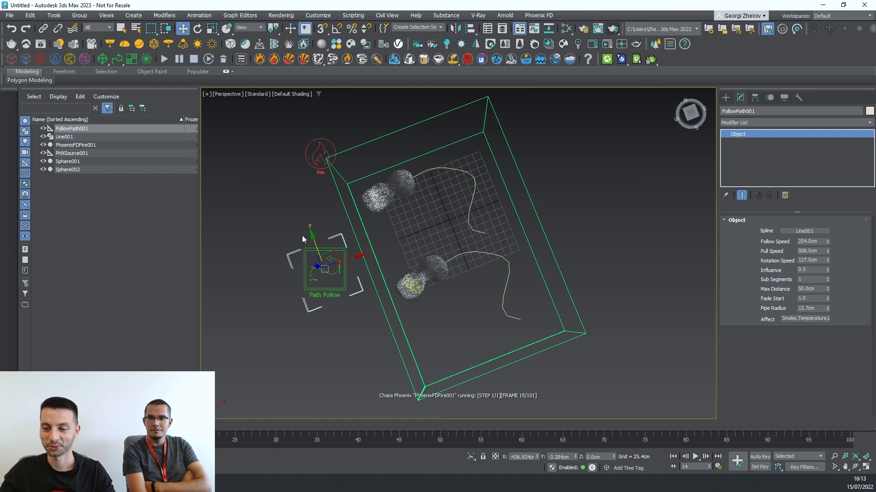
{"action": "scroll", "coordinate": [337, 281], "scroll_direction": "up", "scroll_amount": 2}
{"action": "scroll", "coordinate": [338, 281], "scroll_direction": "down", "scroll_amount": 2}
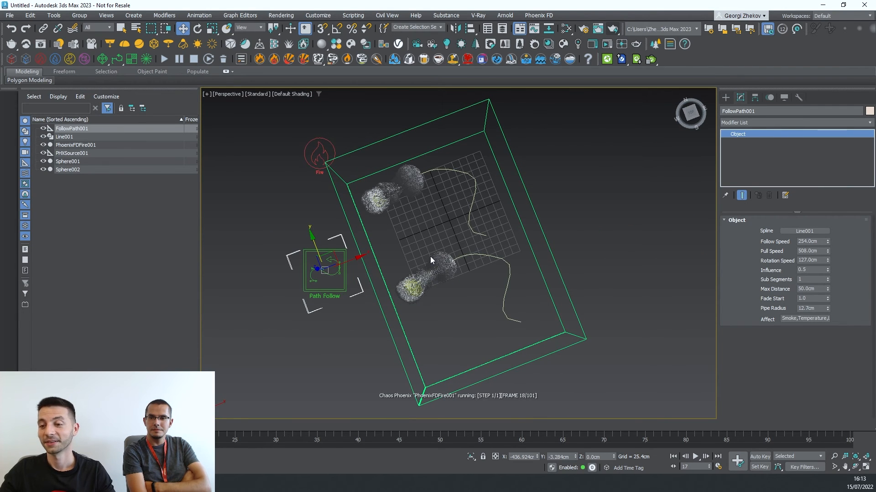
{"action": "scroll", "coordinate": [431, 256], "scroll_direction": "up", "scroll_amount": 2}
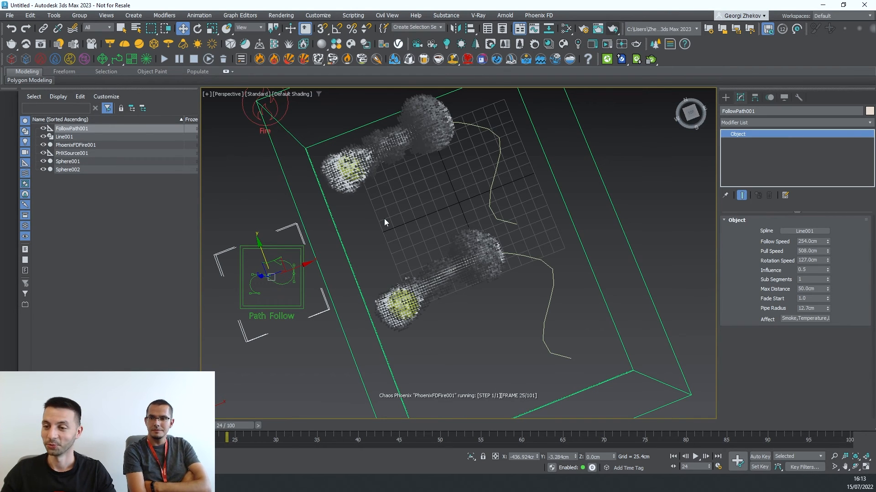
{"action": "scroll", "coordinate": [384, 223], "scroll_direction": "down", "scroll_amount": 3}
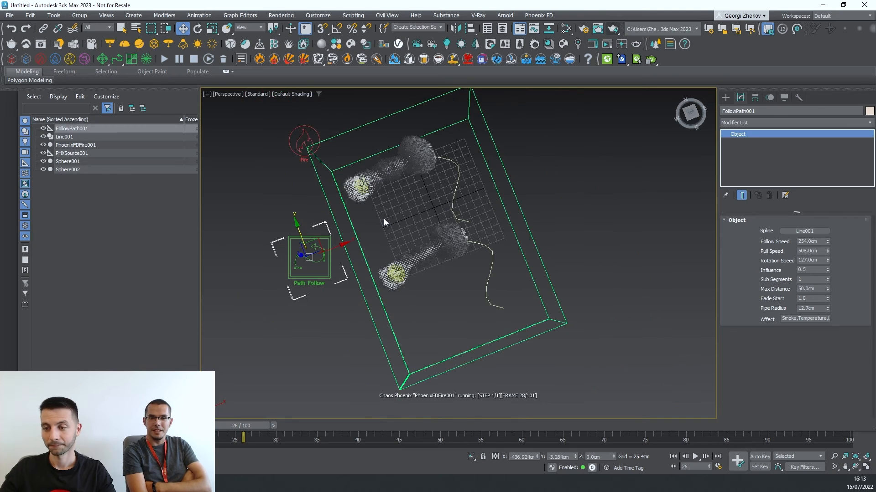
{"action": "scroll", "coordinate": [404, 224], "scroll_direction": "up", "scroll_amount": 3}
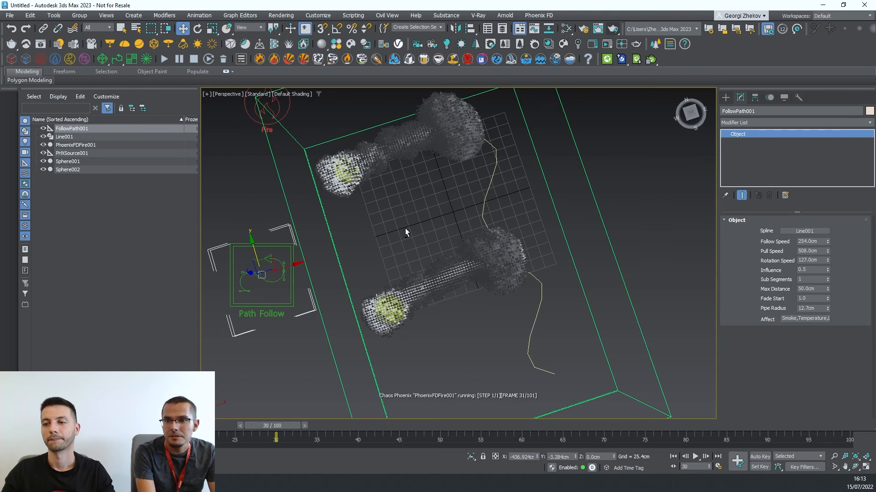
{"action": "scroll", "coordinate": [405, 228], "scroll_direction": "down", "scroll_amount": 3}
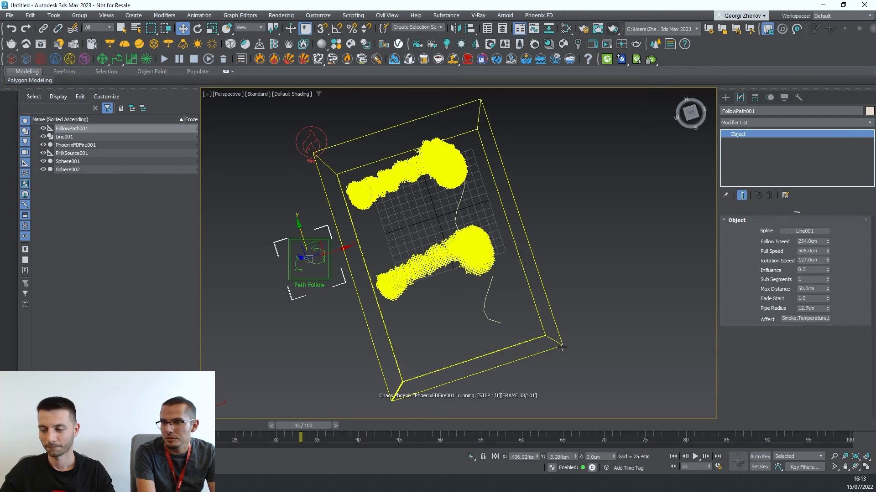
Step: Select the fire/smoke simulator and enable its GPU preview in the viewport
{"action": "left_click", "coordinate": [562, 347]}
{"action": "scroll", "coordinate": [742, 344], "scroll_direction": "down", "scroll_amount": 10}
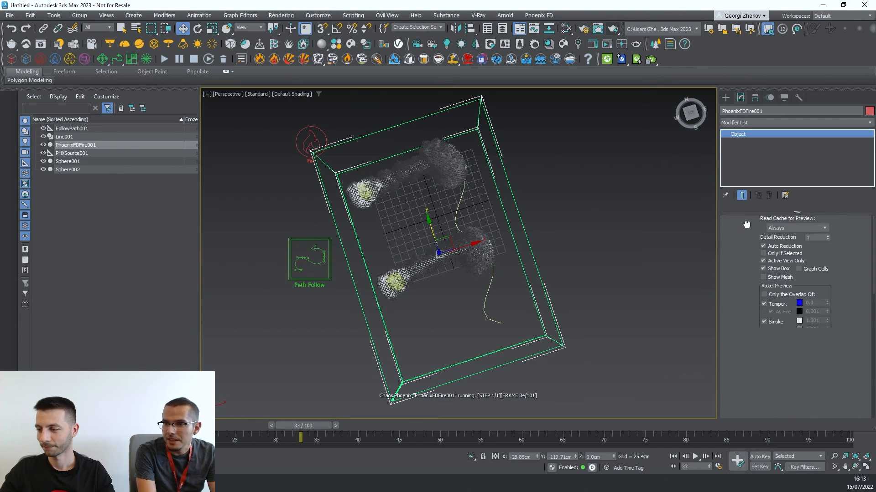
{"action": "scroll", "coordinate": [761, 379], "scroll_direction": "down", "scroll_amount": 3}
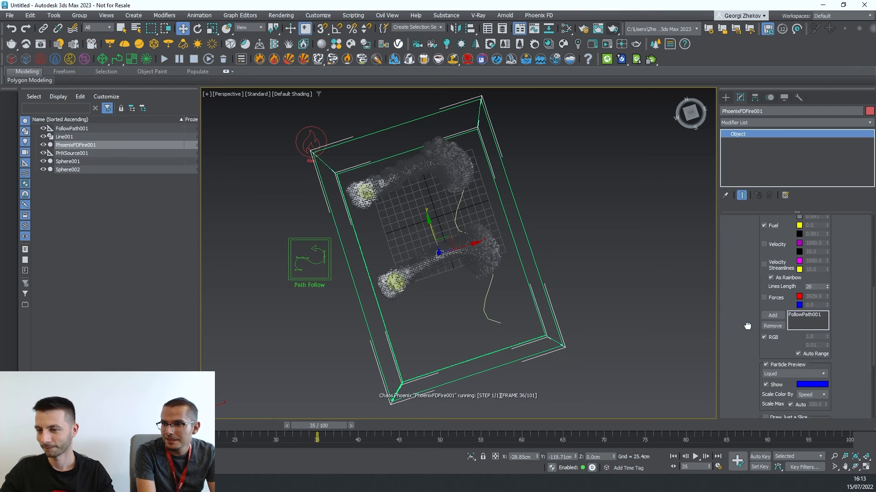
{"action": "scroll", "coordinate": [751, 315], "scroll_direction": "down", "scroll_amount": 3}
{"action": "left_click", "coordinate": [765, 351]}
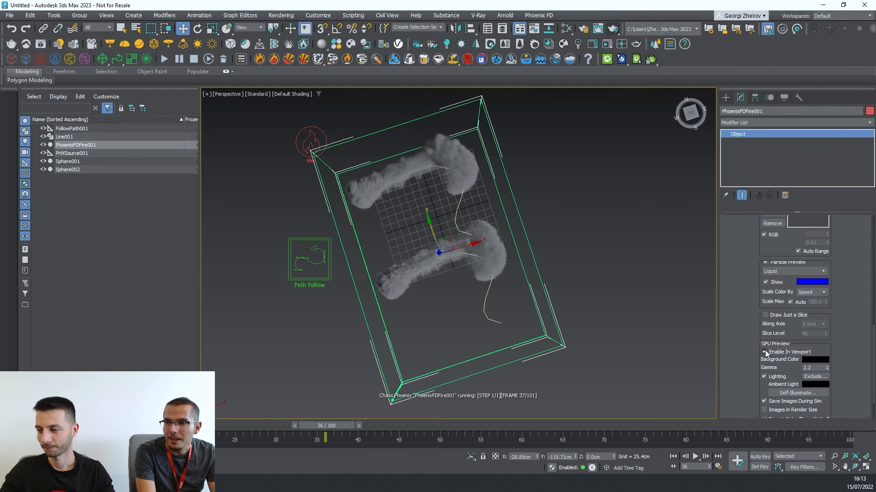
Step: Inspect the volumetric smoke from several angles as it bends around the two curves
{"action": "middle_click_drag", "start_coordinate": [579, 304], "coordinate": [601, 299], "text": "alt"}
{"action": "scroll", "coordinate": [467, 228], "scroll_direction": "up", "scroll_amount": 4}
{"action": "scroll", "coordinate": [468, 228], "scroll_direction": "up", "scroll_amount": 3}
{"action": "scroll", "coordinate": [478, 228], "scroll_direction": "down", "scroll_amount": 3}
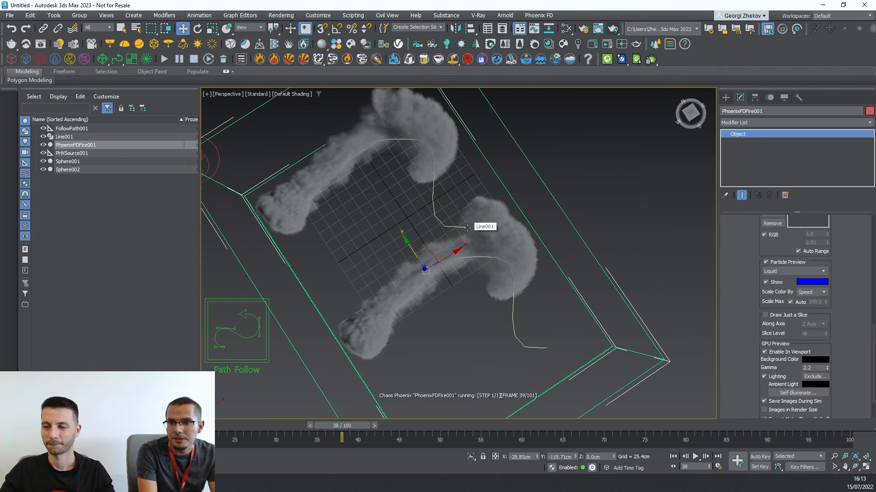
{"action": "middle_click_drag", "start_coordinate": [401, 227], "coordinate": [381, 245], "text": "alt"}
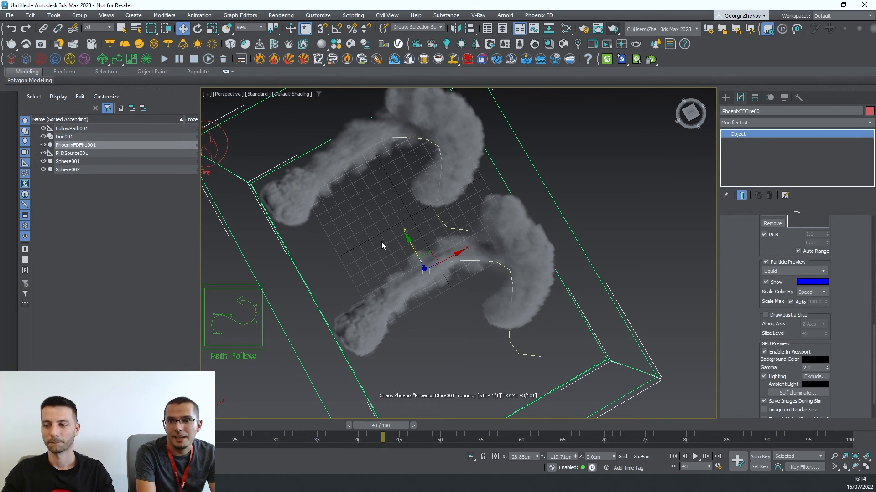
{"action": "scroll", "coordinate": [381, 242], "scroll_direction": "down", "scroll_amount": 3}
{"action": "middle_click_drag", "start_coordinate": [381, 242], "coordinate": [365, 286], "text": "alt"}
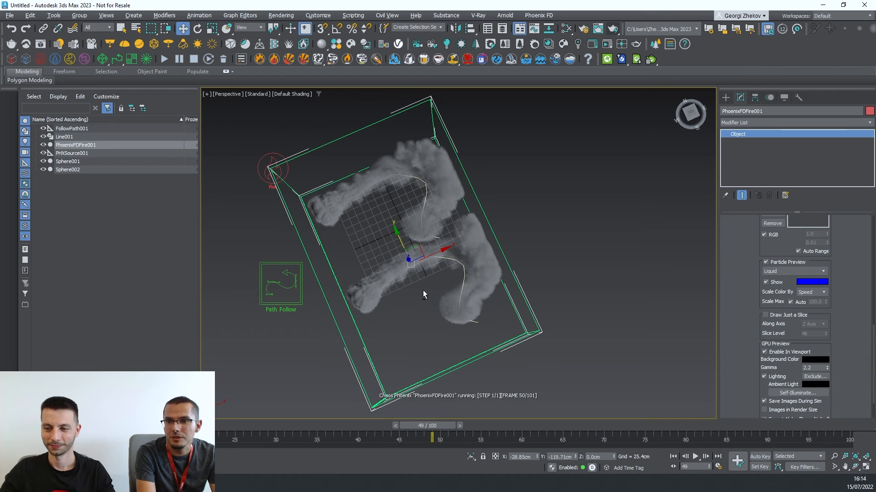
{"action": "middle_click_drag", "start_coordinate": [422, 298], "coordinate": [462, 295]}
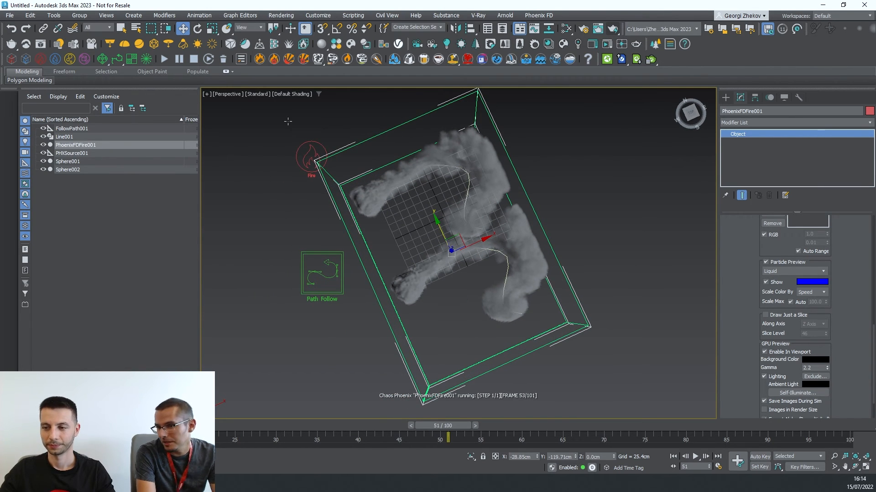
Step: Scrub the timeline back to frame 49 and inspect the shape of both smoke trails
{"action": "left_click_drag", "start_coordinate": [458, 428], "coordinate": [433, 439]}
{"action": "key", "text": "w"}
{"action": "scroll", "coordinate": [410, 371], "scroll_direction": "up", "scroll_amount": 2}
{"action": "middle_click_drag", "start_coordinate": [409, 371], "coordinate": [439, 359], "text": "alt"}
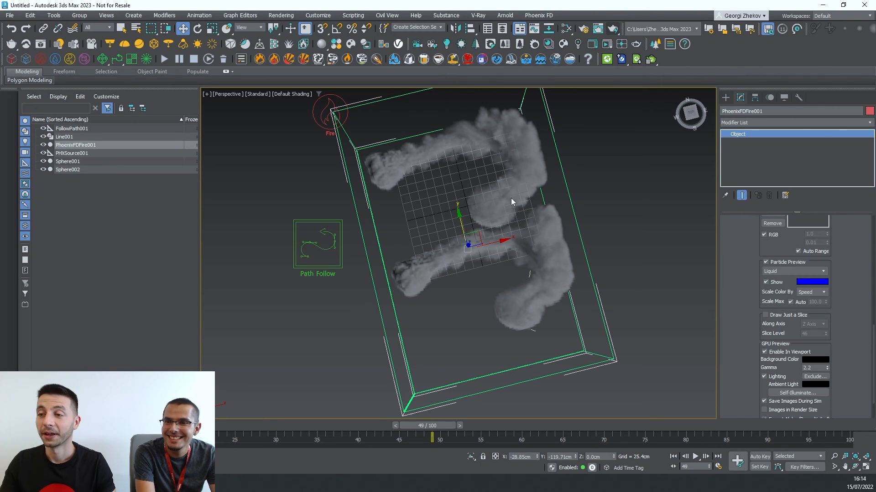
{"action": "middle_click_drag", "start_coordinate": [517, 177], "coordinate": [508, 213], "text": "alt"}
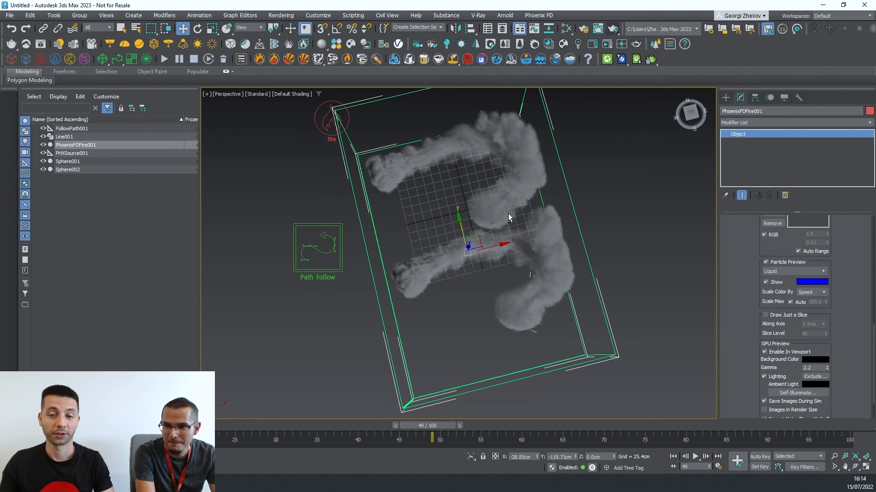
{"action": "middle_click_drag", "start_coordinate": [508, 207], "coordinate": [511, 204], "text": "alt"}
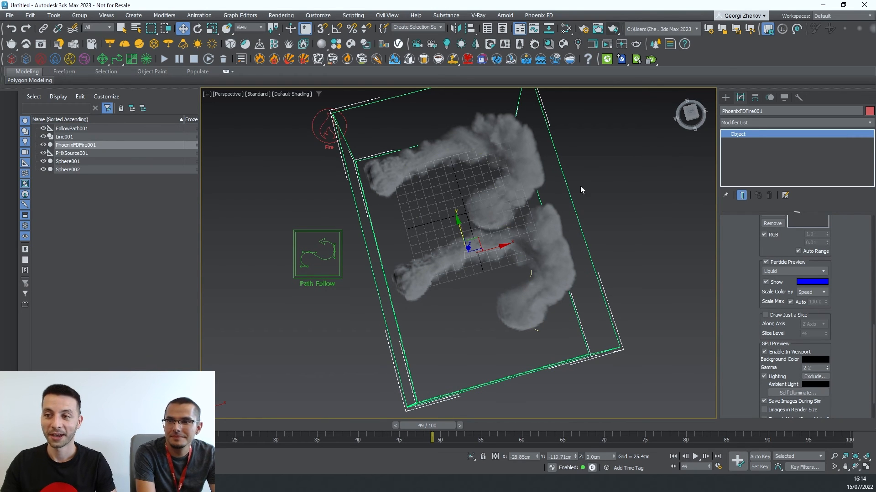
Step: Open the Phoenix Get Support page in the browser and look over the request form's fields
{"action": "left_click", "coordinate": [528, 16]}
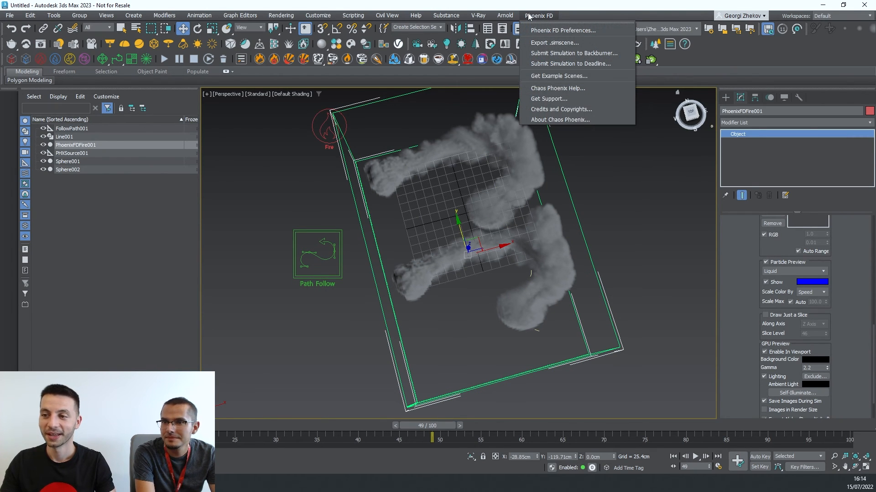
{"action": "left_click", "coordinate": [562, 101]}
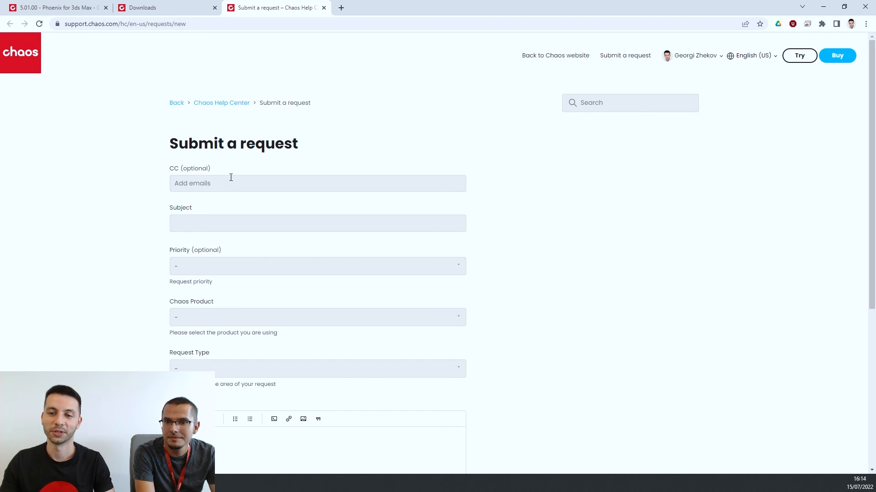
{"action": "scroll", "coordinate": [141, 184], "scroll_direction": "down", "scroll_amount": 1}
{"action": "scroll", "coordinate": [141, 185], "scroll_direction": "up", "scroll_amount": 1}
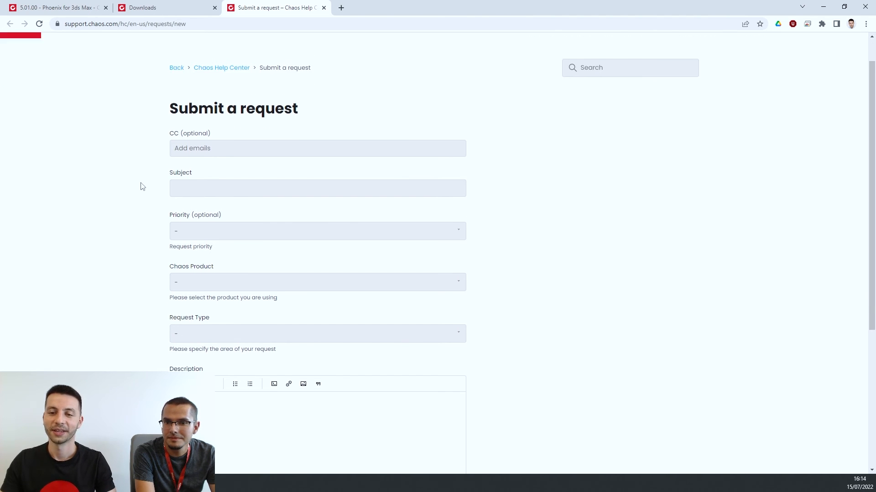
{"action": "scroll", "coordinate": [135, 220], "scroll_direction": "down", "scroll_amount": 2}
{"action": "scroll", "coordinate": [136, 221], "scroll_direction": "up", "scroll_amount": 2}
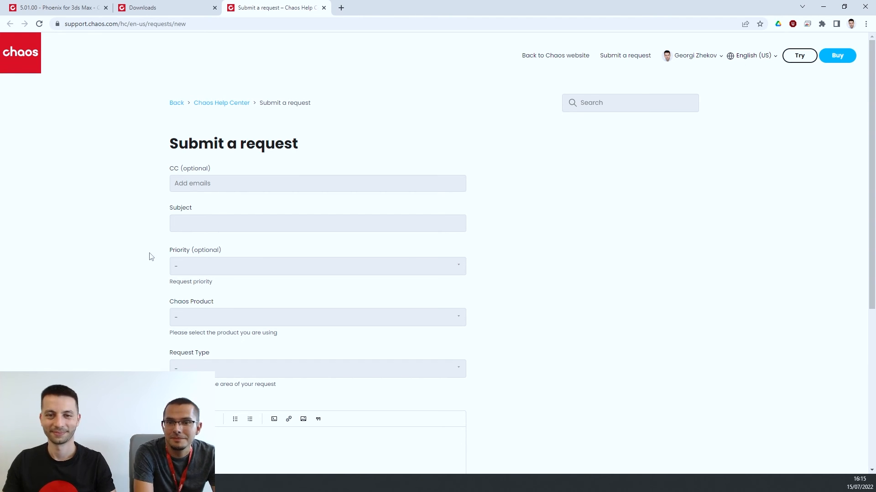
Step: Return to the Phoenix 5.01.00 change log and find the fire/smoke solver fix about buffered conservation
{"action": "left_click", "coordinate": [75, 9]}
{"action": "scroll", "coordinate": [343, 194], "scroll_direction": "down", "scroll_amount": 3}
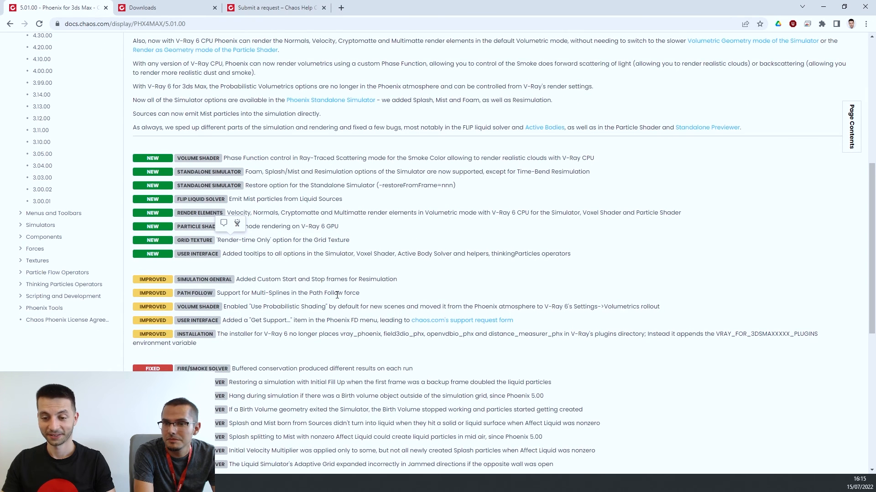
{"action": "scroll", "coordinate": [338, 295], "scroll_direction": "up", "scroll_amount": 1}
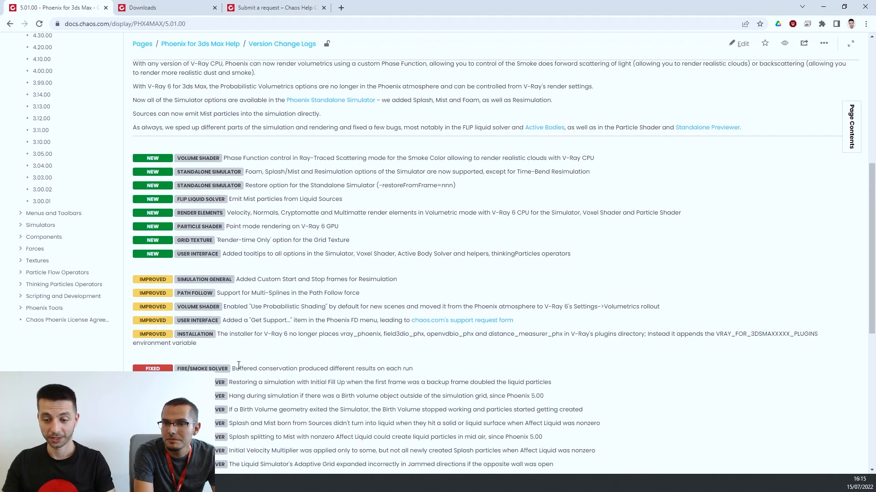
{"action": "left_click_drag", "start_coordinate": [235, 368], "coordinate": [275, 368]}
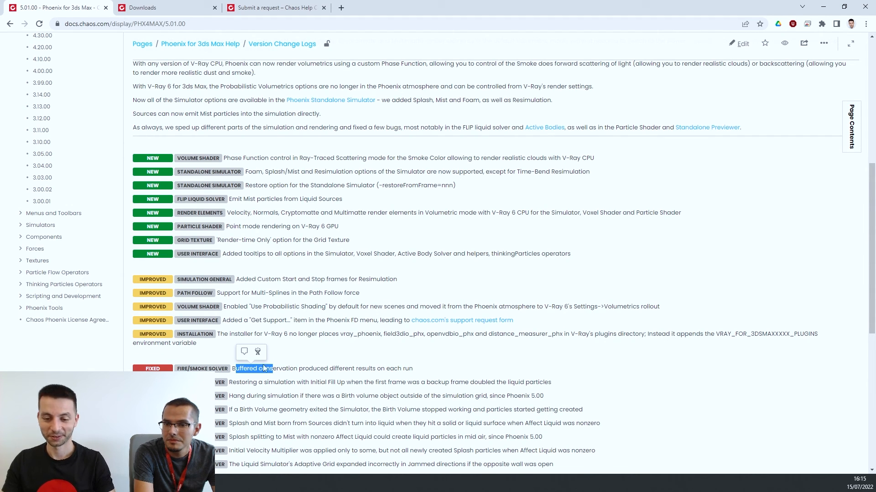
Step: Switch back to 3ds Max and start an empty scene, discarding the current scene's changes
{"action": "key", "text": "alt+Tab"}
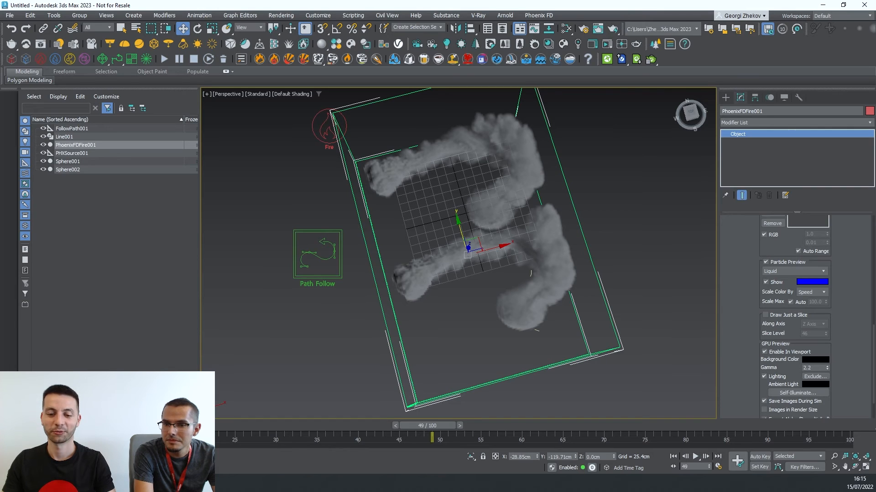
{"action": "left_click", "coordinate": [11, 18]}
{"action": "left_click", "coordinate": [32, 41]}
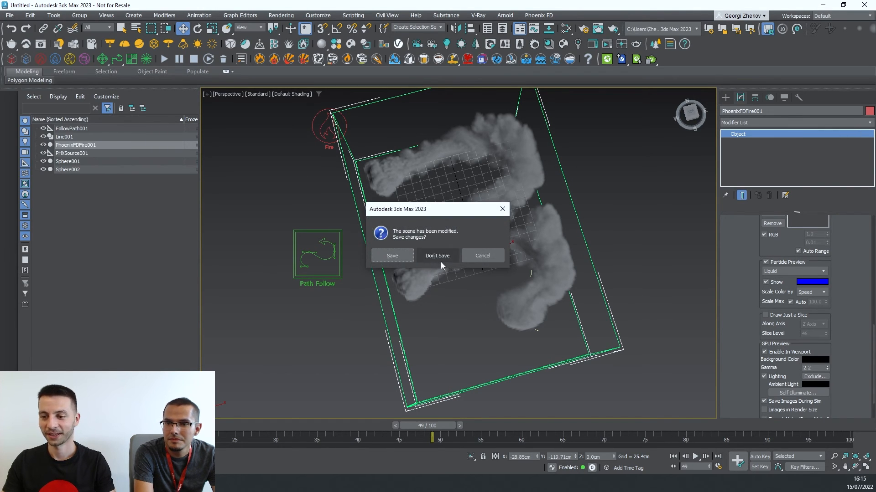
{"action": "left_click", "coordinate": [410, 256]}
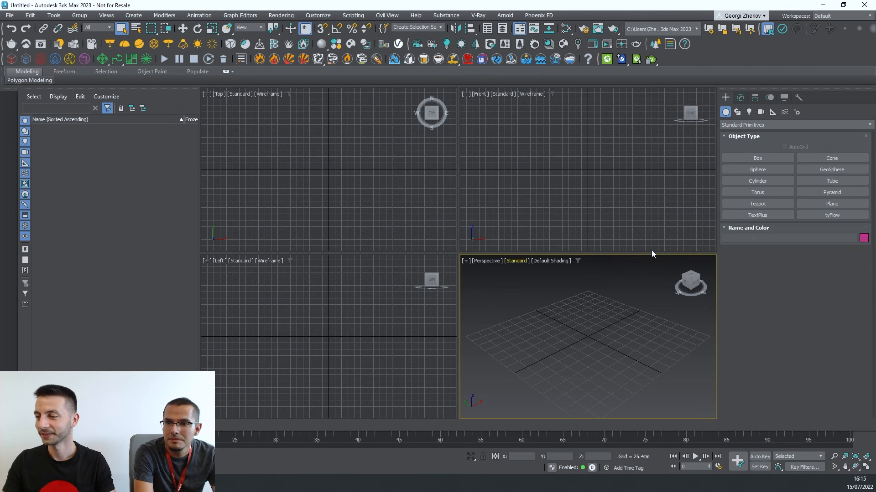
Step: Create a sphere at the centre of the perspective grid and maximize the perspective view
{"action": "left_click", "coordinate": [753, 169]}
{"action": "left_click_drag", "start_coordinate": [586, 336], "coordinate": [610, 344]}
{"action": "key", "text": "w"}
{"action": "key", "text": "alt+w"}
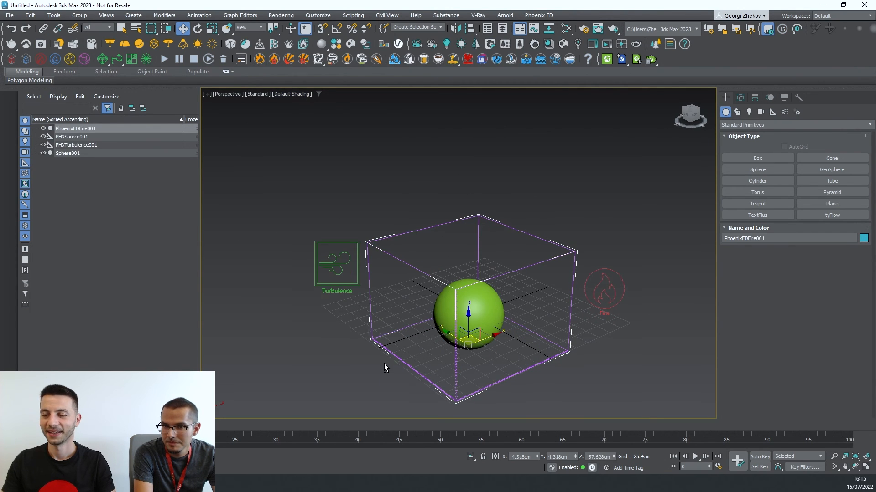
Step: Run the Phoenix fire simulation and bring its elapsed time and performance statistics into view while viewing the growing fire
{"action": "left_click", "coordinate": [164, 60]}
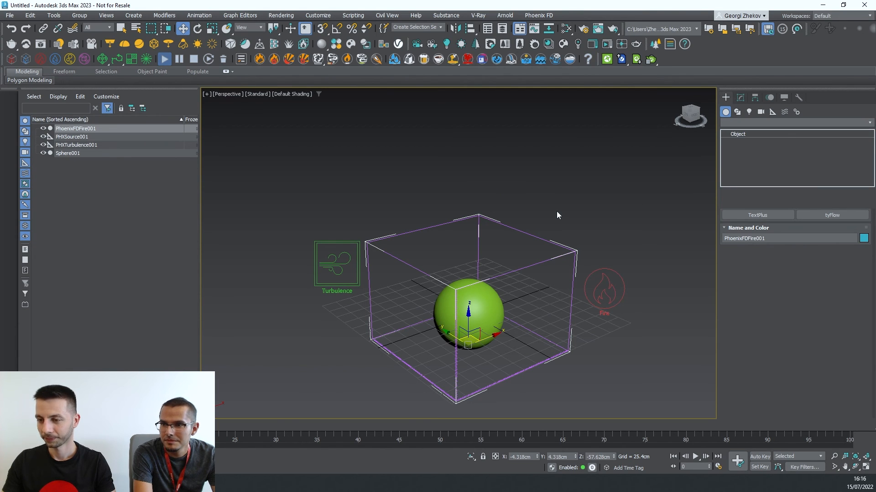
{"action": "scroll", "coordinate": [737, 303], "scroll_direction": "up", "scroll_amount": 8}
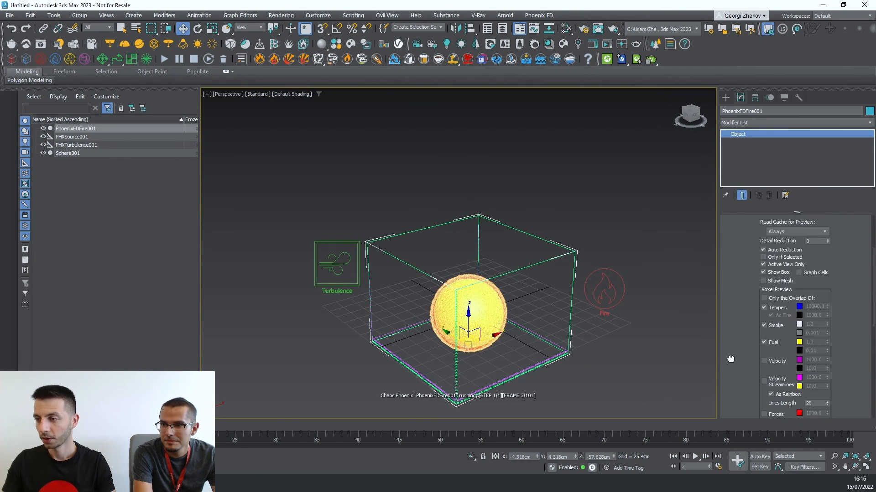
{"action": "left_click", "coordinate": [734, 300]}
{"action": "left_click", "coordinate": [735, 219]}
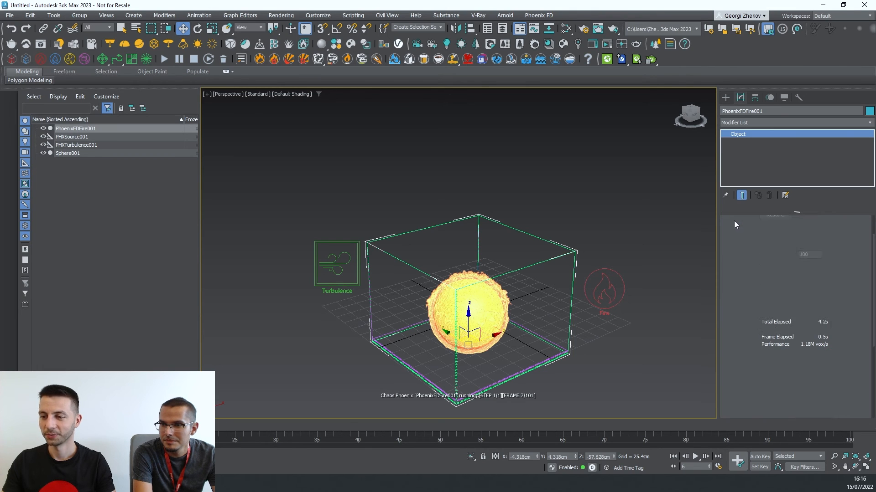
{"action": "scroll", "coordinate": [758, 335], "scroll_direction": "down", "scroll_amount": 1}
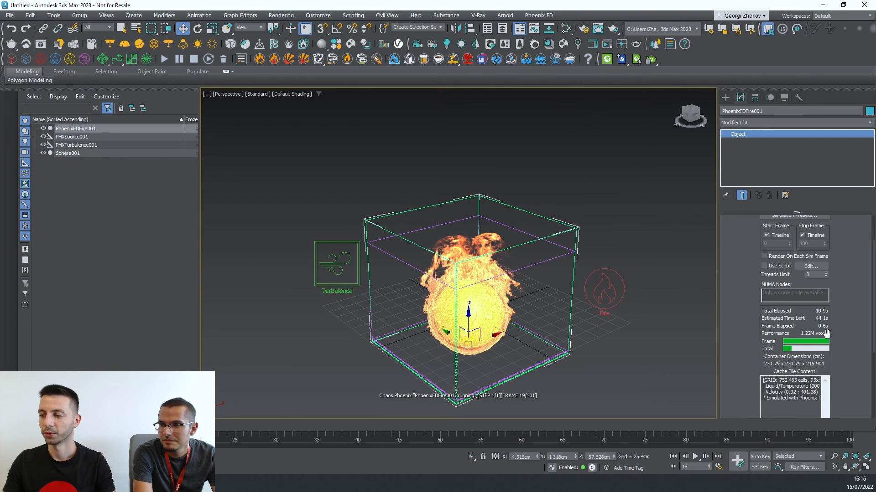
{"action": "mouse_move", "coordinate": [589, 360]}
{"action": "middle_mouse_down", "text": "alt"}
{"action": "mouse_move", "coordinate": [606, 392]}
{"action": "mouse_move", "coordinate": [607, 373]}
{"action": "mouse_move", "coordinate": [611, 380]}
{"action": "mouse_move", "coordinate": [590, 354]}
{"action": "middle_mouse_up", "text": "alt"}
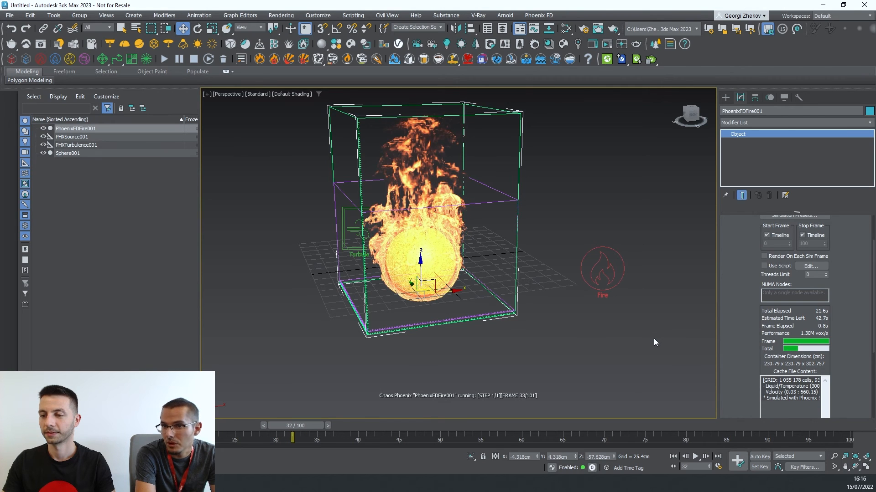
{"action": "scroll", "coordinate": [659, 341], "scroll_direction": "up", "scroll_amount": 1}
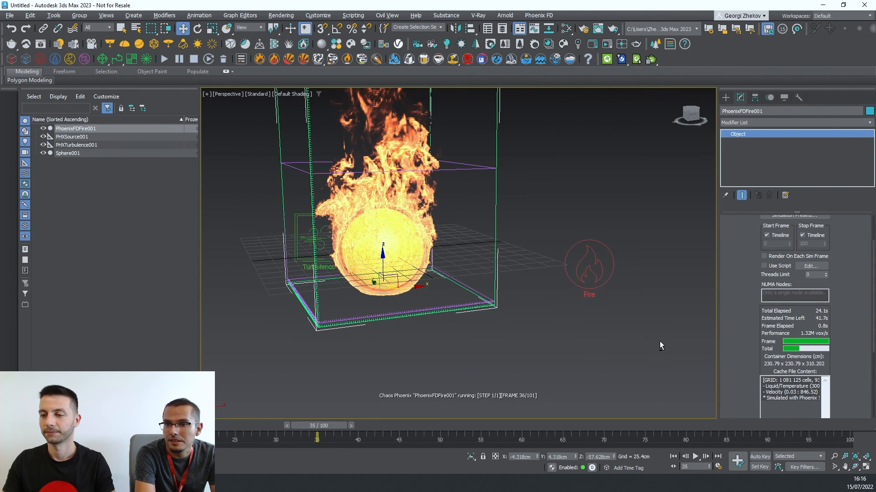
{"action": "scroll", "coordinate": [637, 341], "scroll_direction": "down", "scroll_amount": 1}
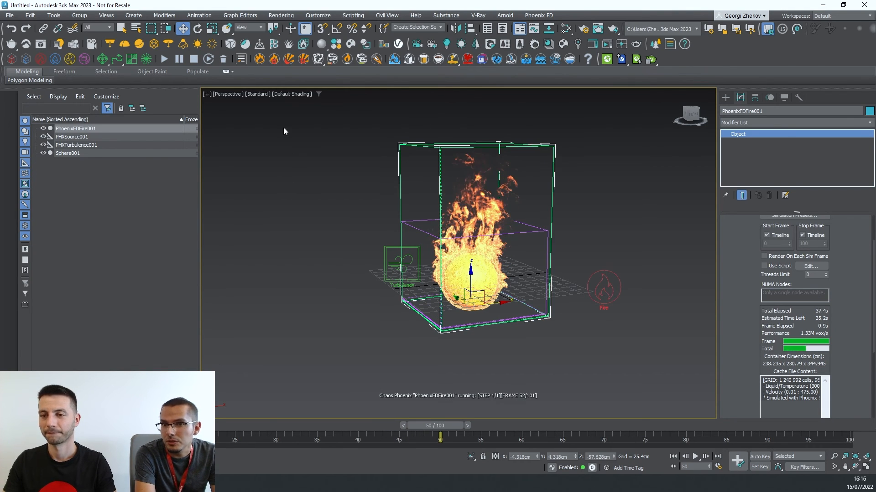
Step: Stop the running fire simulation, delete its cached frames and check the container at frame 35
{"action": "left_click", "coordinate": [195, 62]}
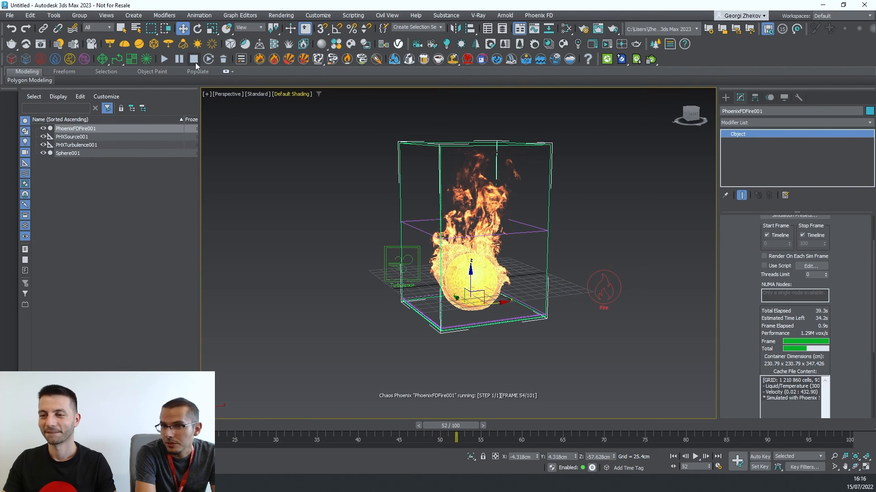
{"action": "left_click", "coordinate": [538, 15]}
{"action": "left_click", "coordinate": [221, 60]}
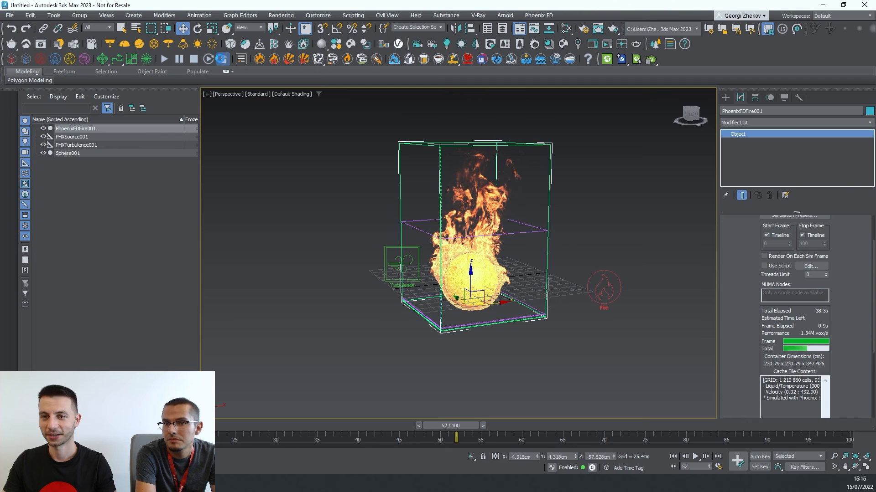
{"action": "left_click", "coordinate": [223, 59]}
{"action": "key", "text": "Return"}
{"action": "left_click_drag", "start_coordinate": [237, 426], "coordinate": [317, 426]}
Step: Export the simulation as a .simscene and run it in the standalone simulator with the Phoenix Previewer
{"action": "left_click", "coordinate": [539, 15]}
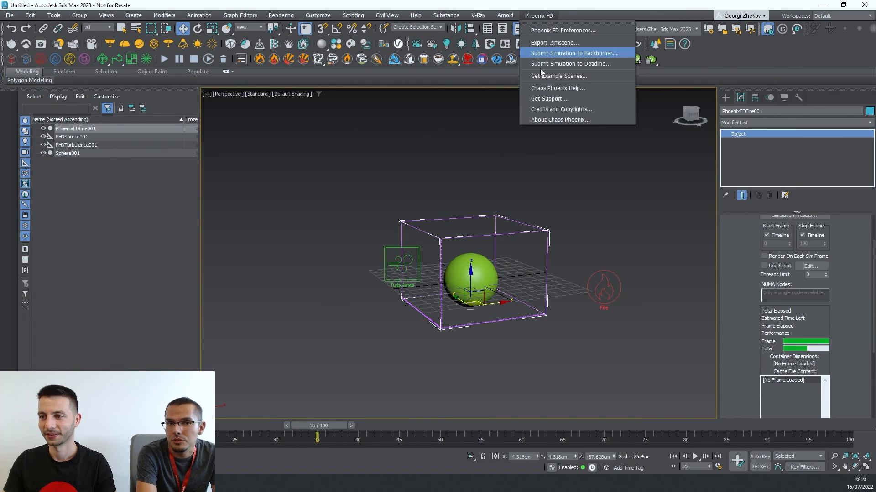
{"action": "left_click", "coordinate": [554, 43]}
{"action": "left_click", "coordinate": [411, 250]}
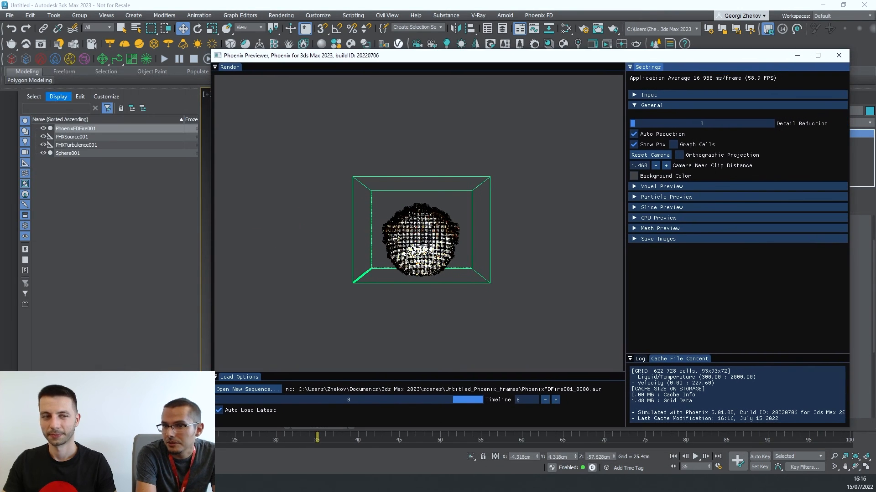
Step: Follow the standalone simulator's console log, pausing its output with a text selection and resuming it
{"action": "left_click_drag", "start_coordinate": [332, 122], "coordinate": [413, 119]}
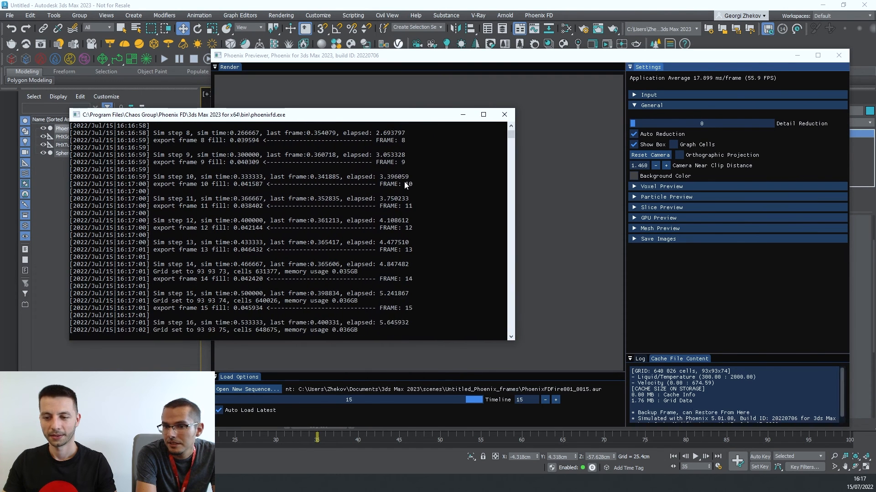
{"action": "left_click", "coordinate": [305, 294]}
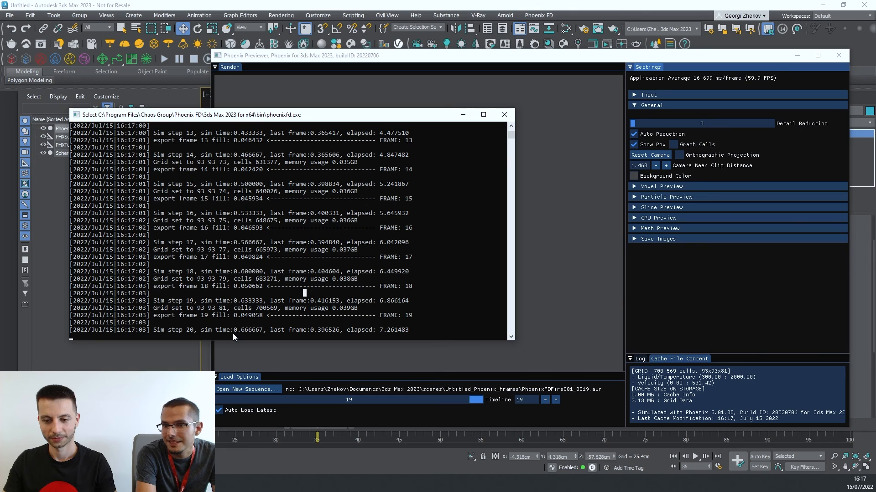
{"action": "left_click", "coordinate": [577, 294]}
{"action": "left_click", "coordinate": [202, 269]}
{"action": "scroll", "coordinate": [202, 269], "scroll_direction": "down", "scroll_amount": 6}
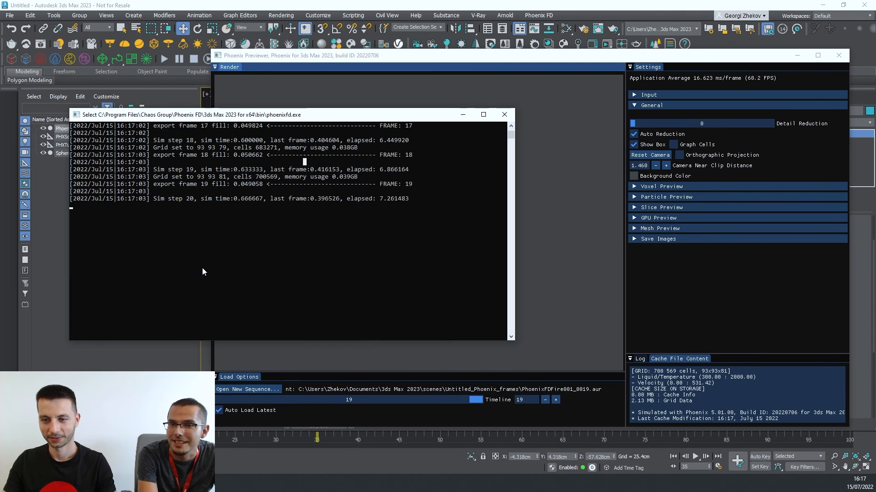
{"action": "key", "text": "Escape"}
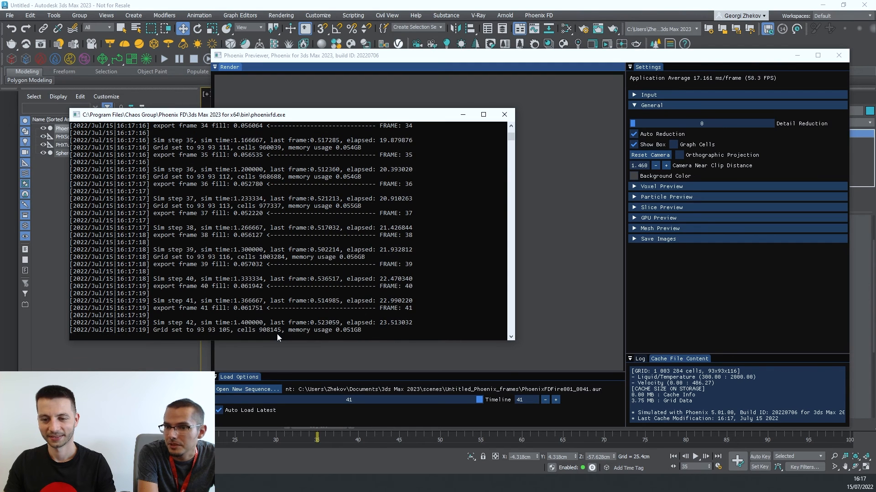
Step: Bring the Phoenix Previewer forward and examine the simulated fire from another angle
{"action": "left_click", "coordinate": [397, 357]}
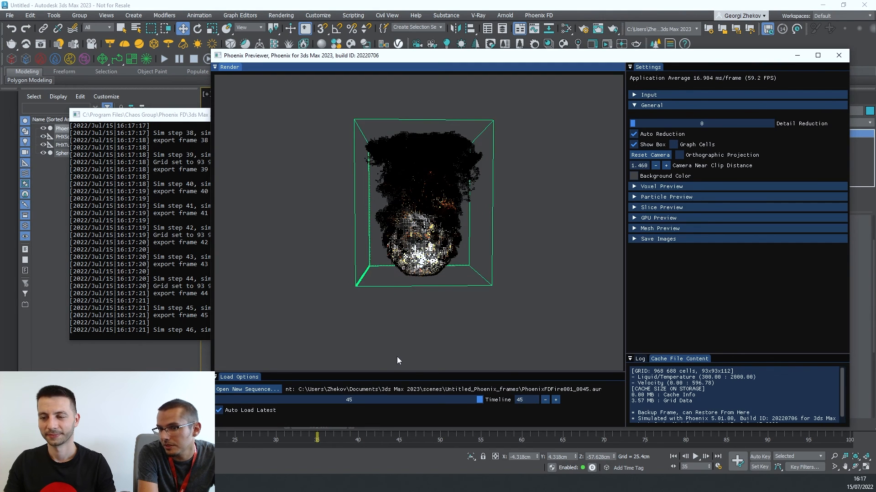
{"action": "left_click_drag", "start_coordinate": [417, 360], "coordinate": [452, 314]}
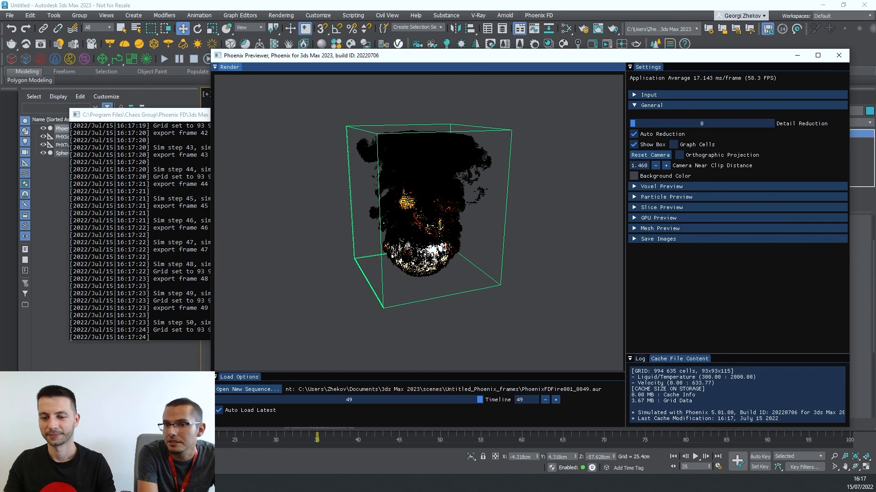
{"action": "key", "text": "Escape"}
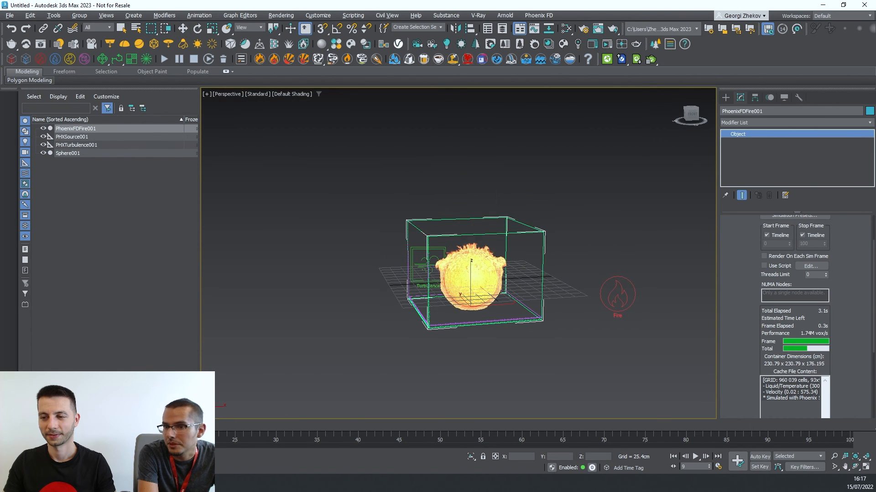
Step: Scrub the scene's timeline to frame 35 and inspect the loaded fire cache from another angle
{"action": "left_click_drag", "start_coordinate": [104, 425], "coordinate": [322, 422]}
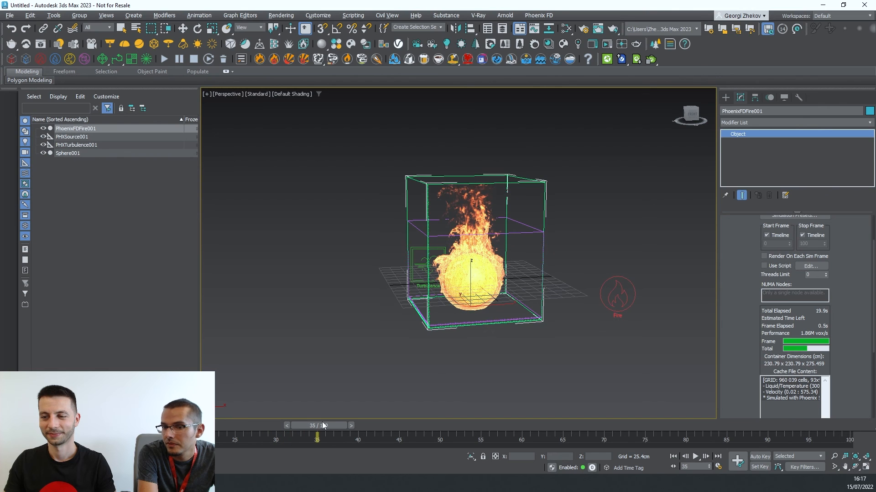
{"action": "key", "text": "w"}
{"action": "middle_click_drag", "start_coordinate": [354, 352], "coordinate": [367, 382], "text": "alt"}
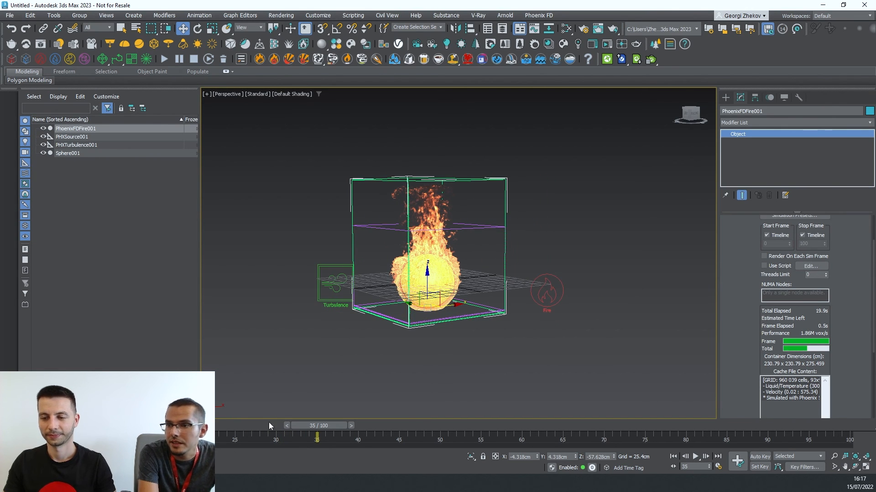
Step: Check the simulation's progress from another side in the Phoenix Previewer, and return to the 3ds Max scene
{"action": "mouse_move", "coordinate": [315, 424]}
{"action": "left_mouse_down"}
{"action": "mouse_move", "coordinate": [384, 424]}
{"action": "mouse_move", "coordinate": [315, 425]}
{"action": "left_mouse_up"}
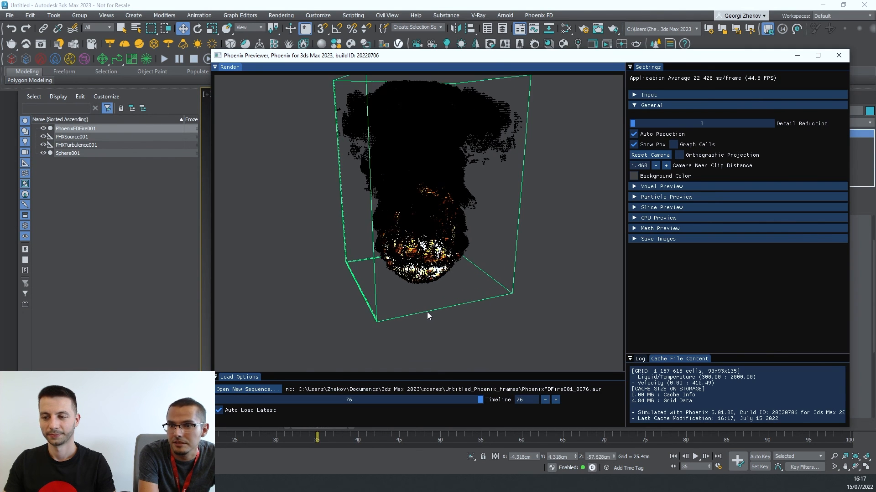
{"action": "left_click_drag", "start_coordinate": [426, 311], "coordinate": [475, 275]}
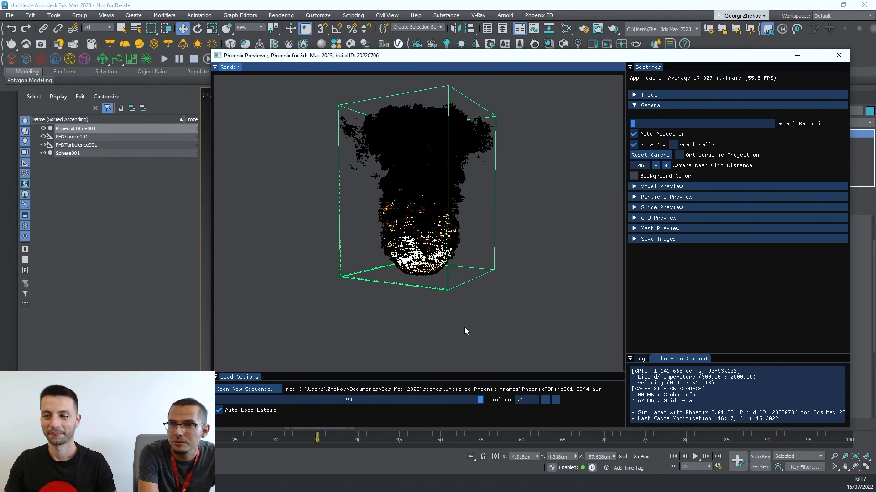
{"action": "left_click", "coordinate": [373, 443]}
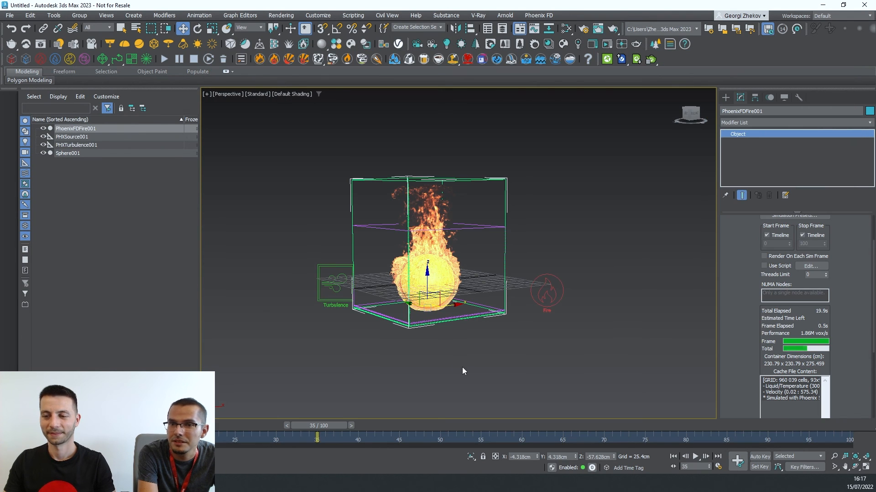
Step: Scrub through the cached fire up to frame 100 and check the simulation's total elapsed time
{"action": "left_click_drag", "start_coordinate": [333, 427], "coordinate": [468, 425]}
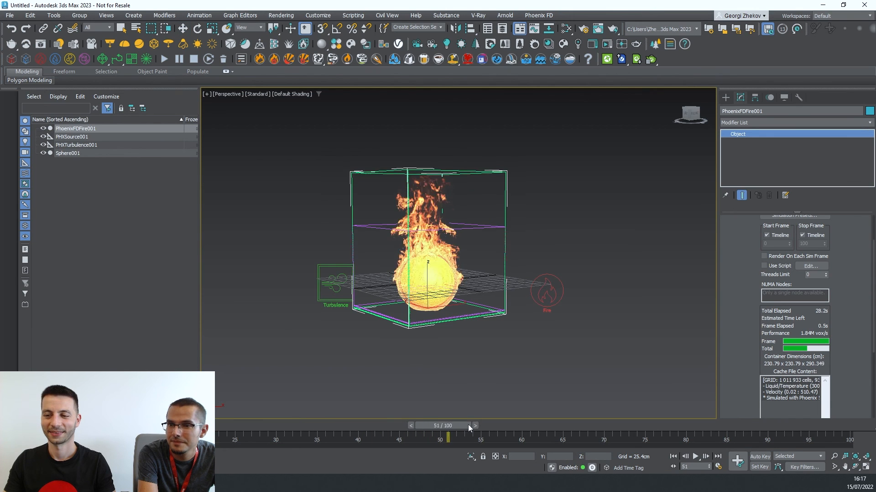
{"action": "middle_click_drag", "start_coordinate": [496, 366], "coordinate": [475, 365], "text": "alt"}
{"action": "left_click_drag", "start_coordinate": [457, 426], "coordinate": [795, 400]}
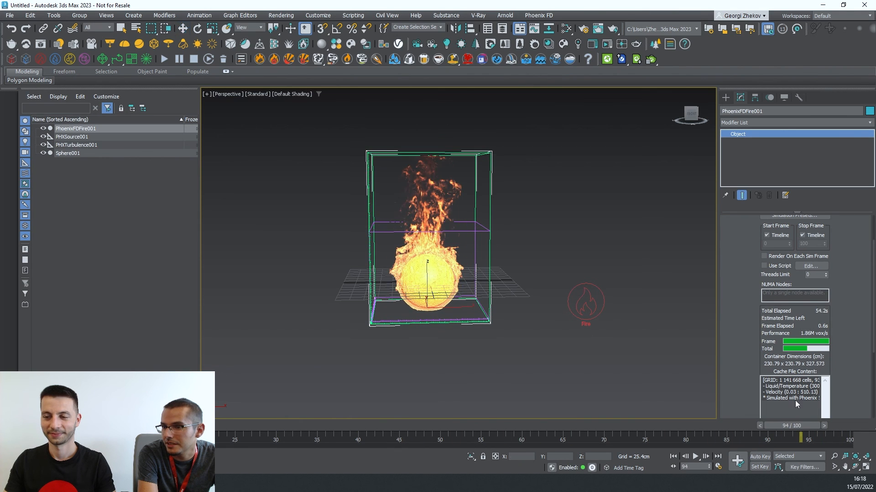
{"action": "key", "text": "w"}
{"action": "middle_click_drag", "start_coordinate": [518, 343], "coordinate": [541, 344], "text": "alt"}
{"action": "left_click_drag", "start_coordinate": [823, 426], "coordinate": [857, 426]}
{"action": "left_click_drag", "start_coordinate": [822, 317], "coordinate": [823, 316]}
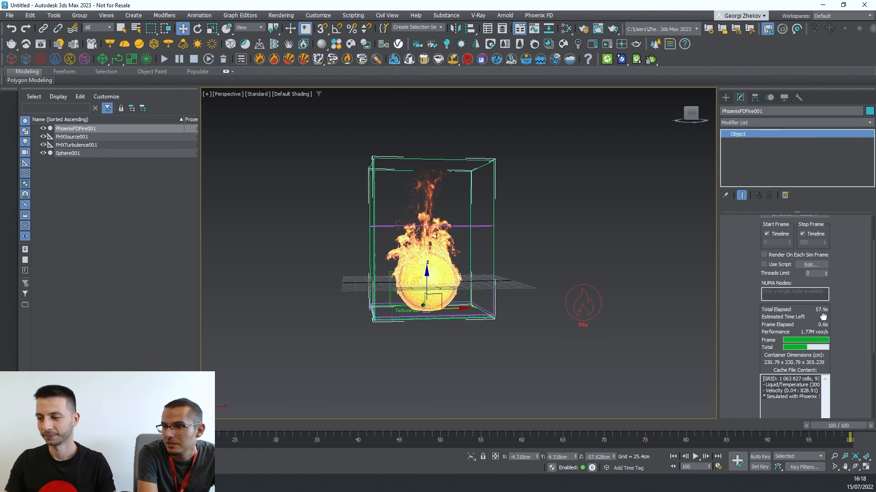
Step: Scrub over the last cached frames of the fire, stopping at frame 98
{"action": "key", "text": "/"}
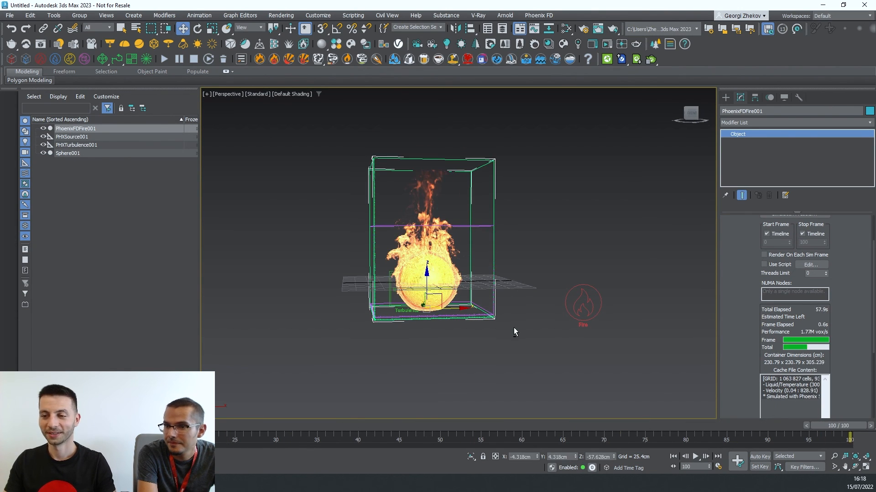
{"action": "key", "text": "/"}
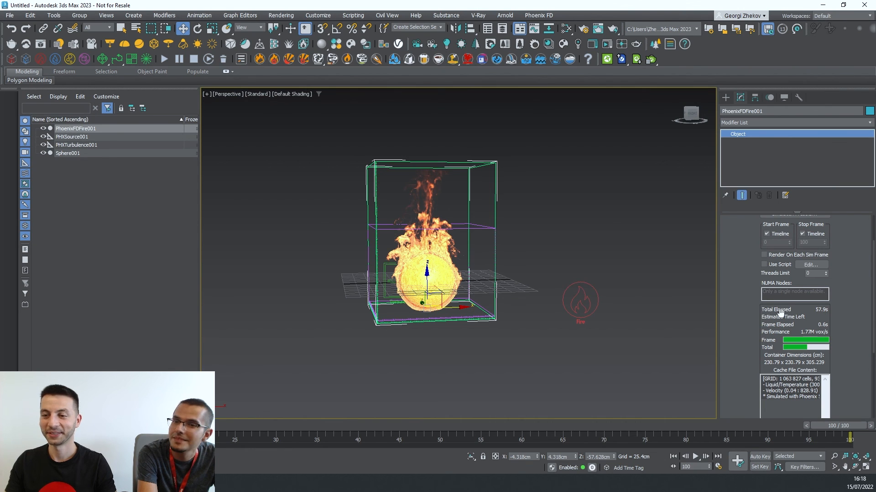
{"action": "scroll", "coordinate": [546, 256], "scroll_direction": "up", "scroll_amount": 1}
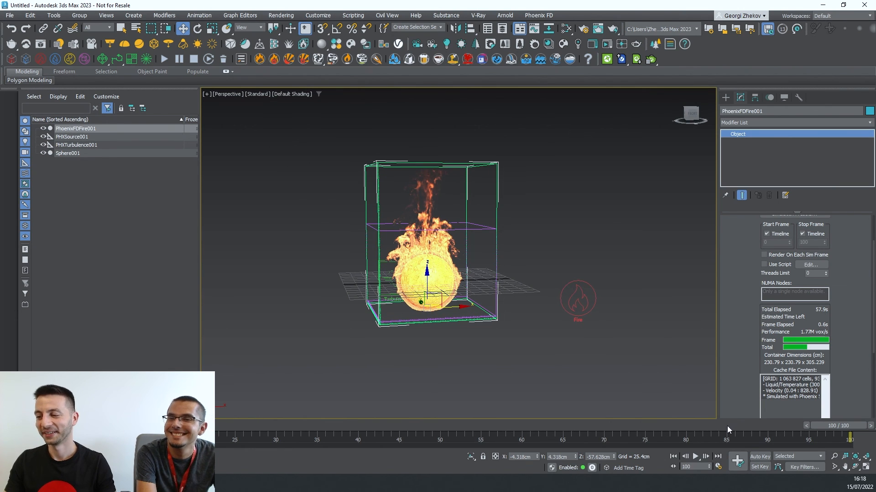
{"action": "left_click_drag", "start_coordinate": [727, 425], "coordinate": [828, 418]}
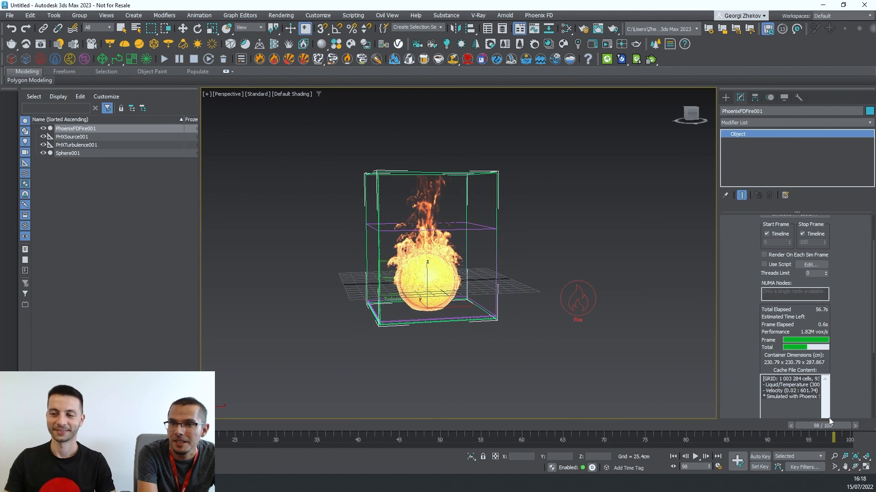
{"action": "key", "text": "w"}
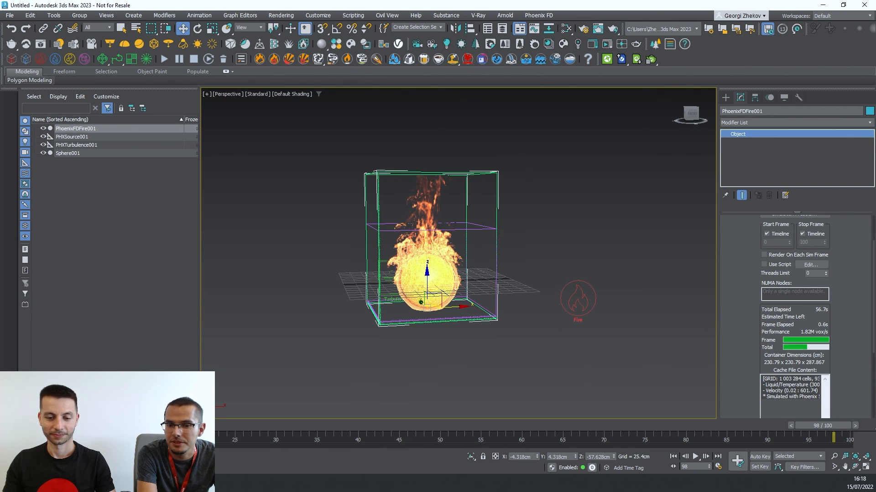
Step: Switch to the browser and look over the improvements and fixes in the Phoenix 5.01.00 change log
{"action": "key", "text": "alt+Tab"}
{"action": "scroll", "coordinate": [375, 343], "scroll_direction": "down", "scroll_amount": 2}
{"action": "left_click", "coordinate": [403, 206]}
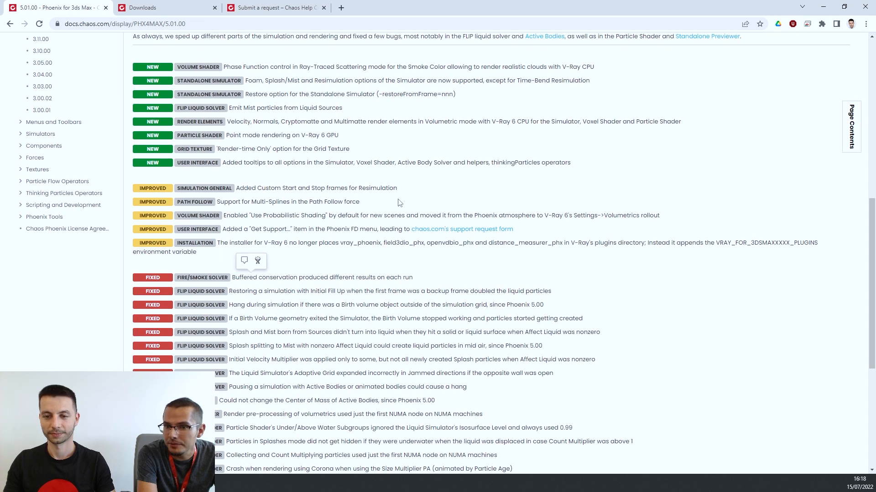